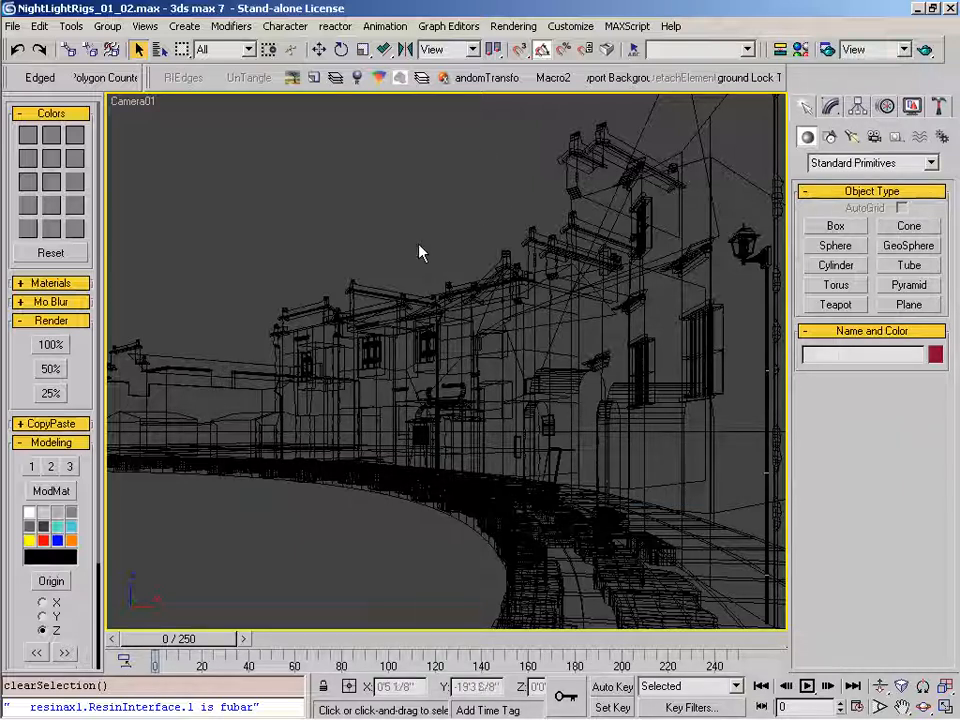
- Find the small window on the far building and isolate its frame, E_WindowA14
{"action": "left_click", "coordinate": [441, 394]}
{"action": "key", "text": "x"}
{"action": "key", "text": "z"}
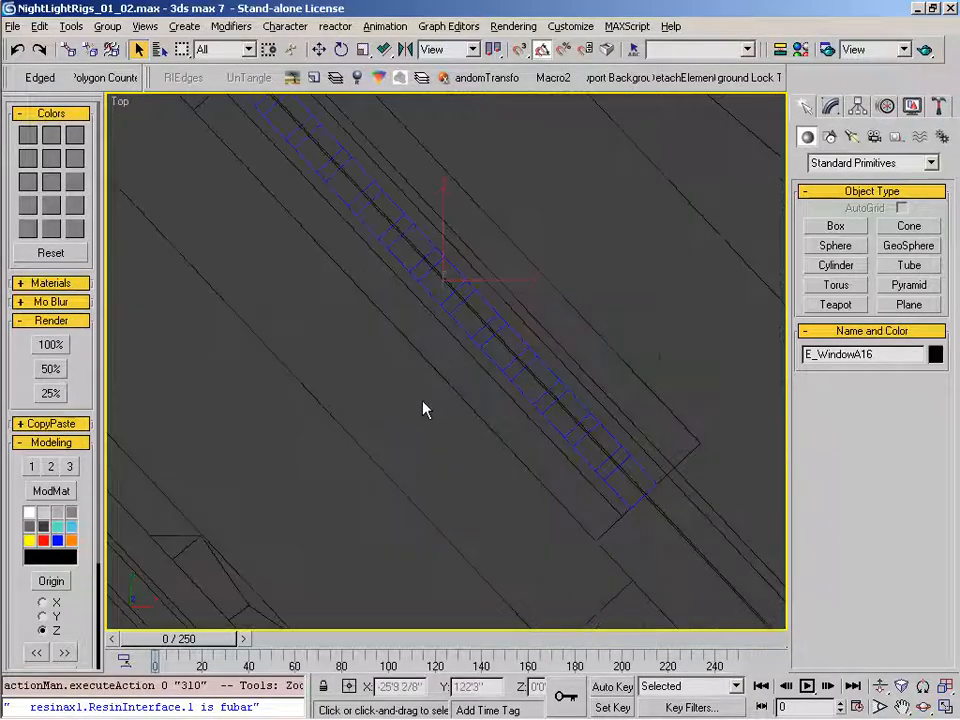
{"action": "middle_click_drag", "start_coordinate": [428, 392], "coordinate": [292, 356], "text": "alt"}
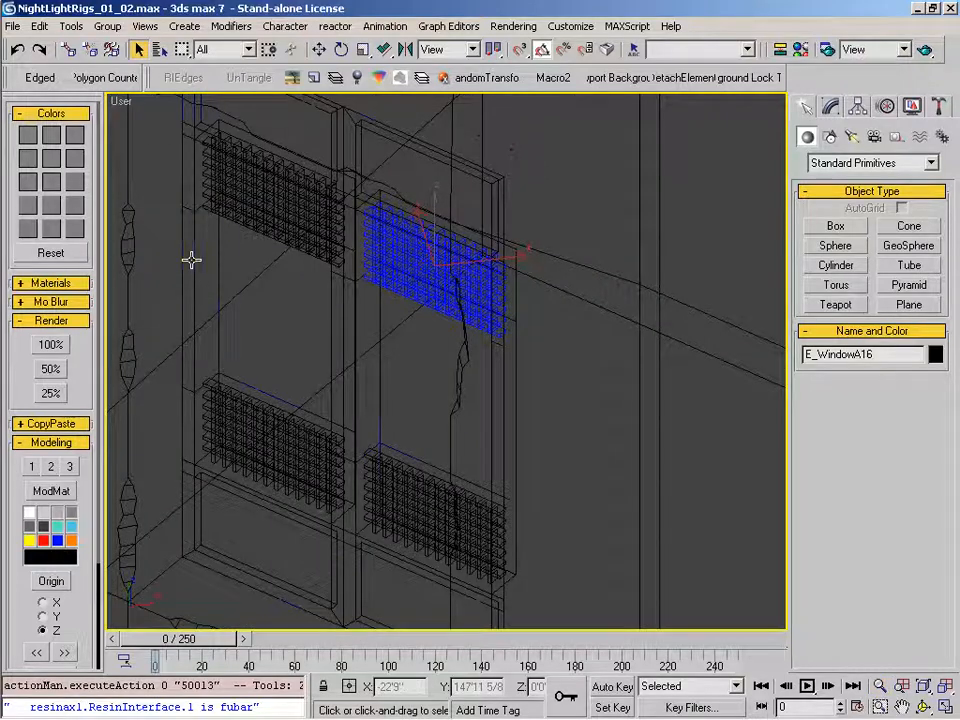
{"action": "left_click", "coordinate": [191, 261]}
{"action": "right_click", "coordinate": [271, 326]}
{"action": "left_click", "coordinate": [330, 75]}
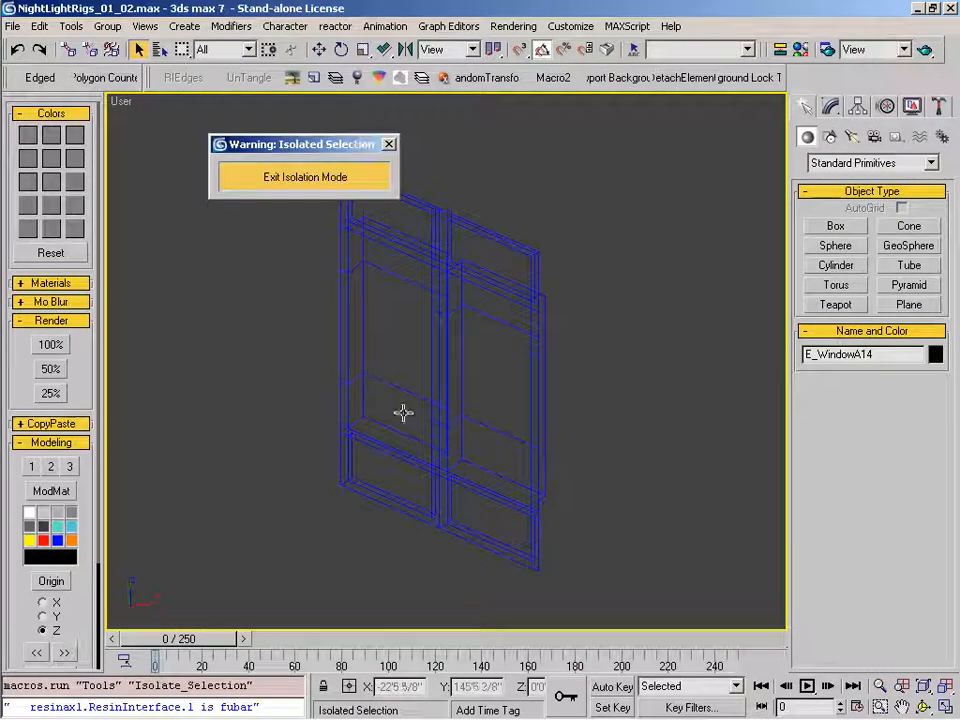
- Load the isolated window's Windows material into the second sample slot of the Material Editor
{"action": "key", "text": "m"}
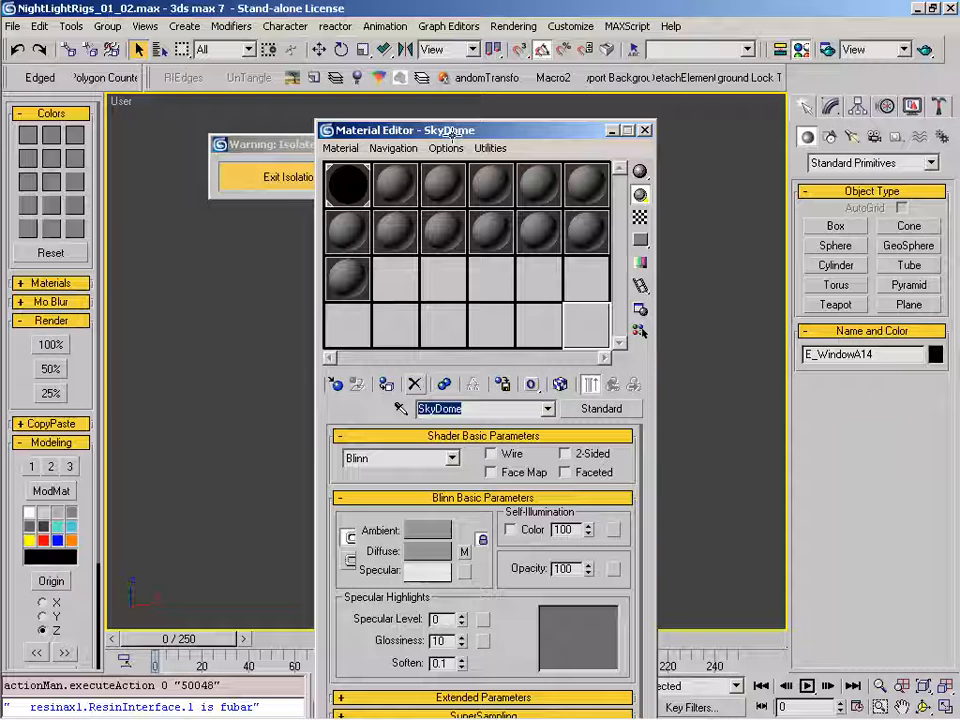
{"action": "left_click_drag", "start_coordinate": [487, 132], "coordinate": [261, 101]}
{"action": "middle_click_drag", "start_coordinate": [479, 398], "coordinate": [544, 401]}
{"action": "scroll", "coordinate": [544, 401], "scroll_direction": "down", "scroll_amount": 4}
{"action": "left_click", "coordinate": [170, 155]}
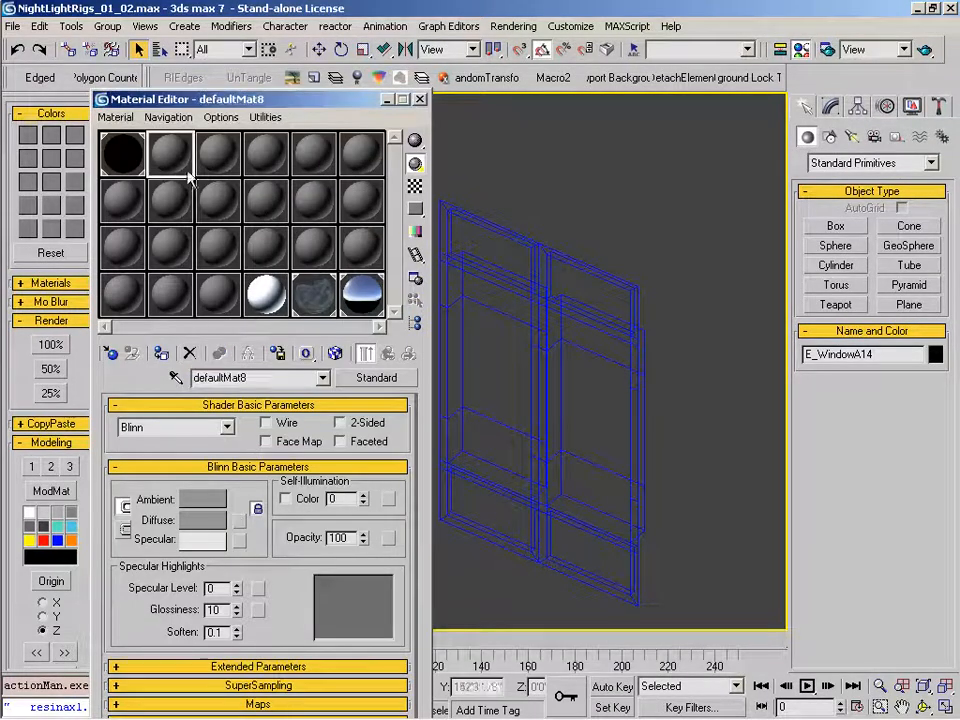
{"action": "right_click", "coordinate": [598, 393]}
{"action": "left_click", "coordinate": [622, 373]}
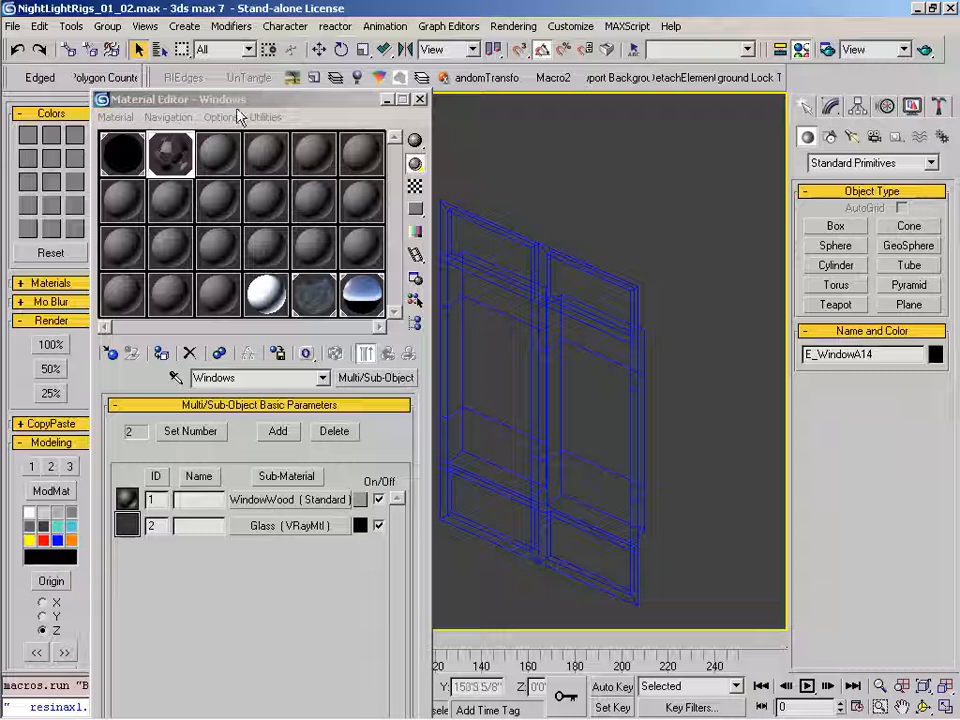
{"action": "left_click_drag", "start_coordinate": [241, 103], "coordinate": [250, 100]}
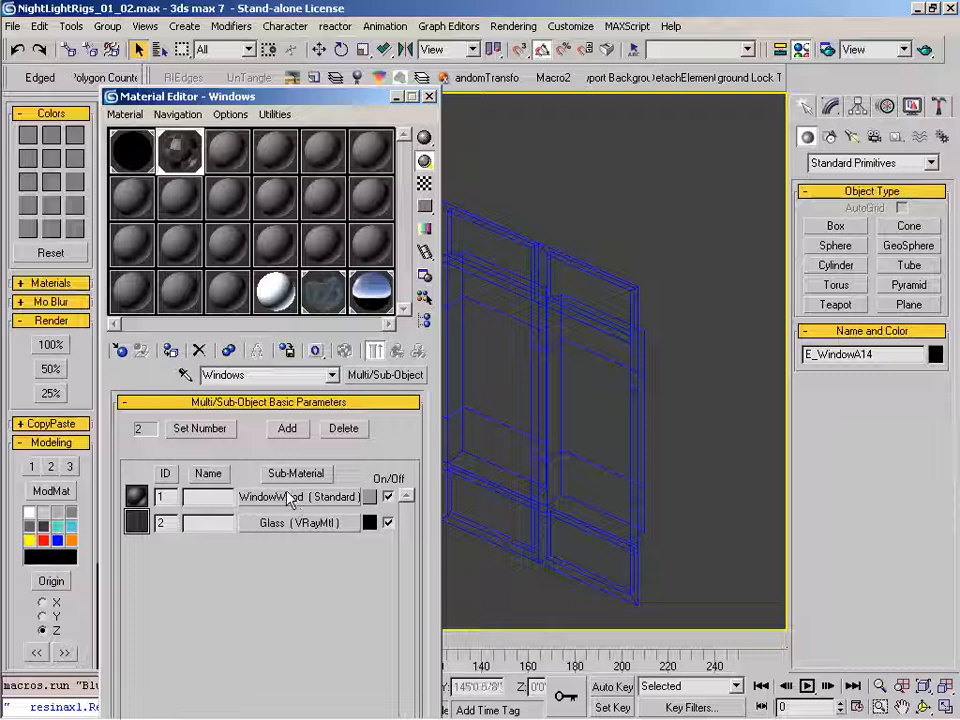
- Duplicate the Windows material into the third sample slot and rename the copy WindowsNight
{"action": "middle_click_drag", "start_coordinate": [587, 446], "coordinate": [457, 402], "text": "alt"}
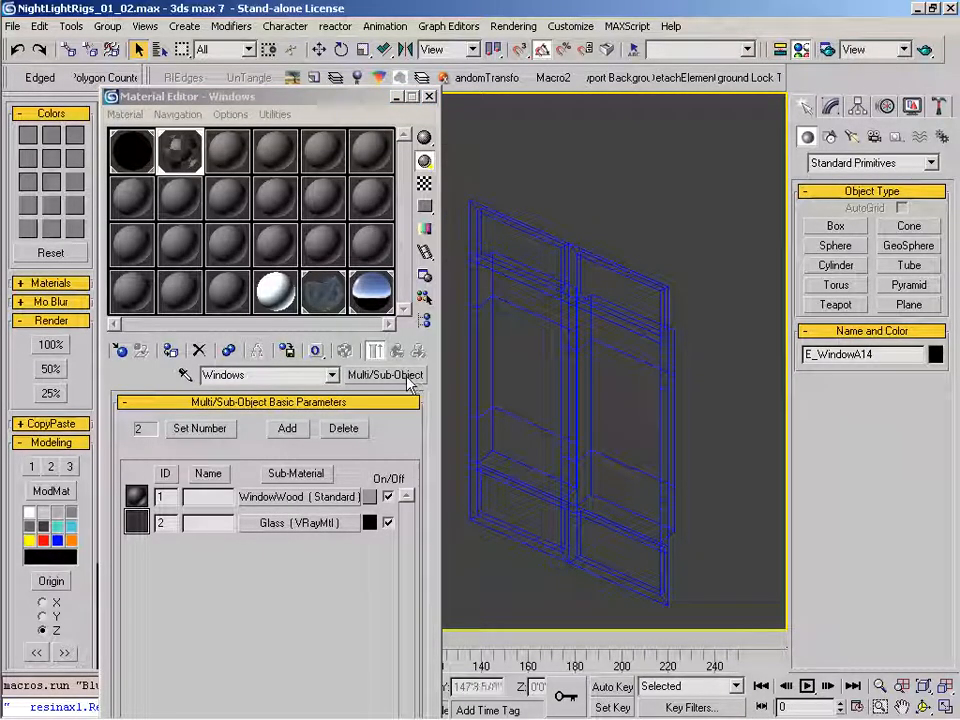
{"action": "left_click_drag", "start_coordinate": [270, 96], "coordinate": [280, 33]}
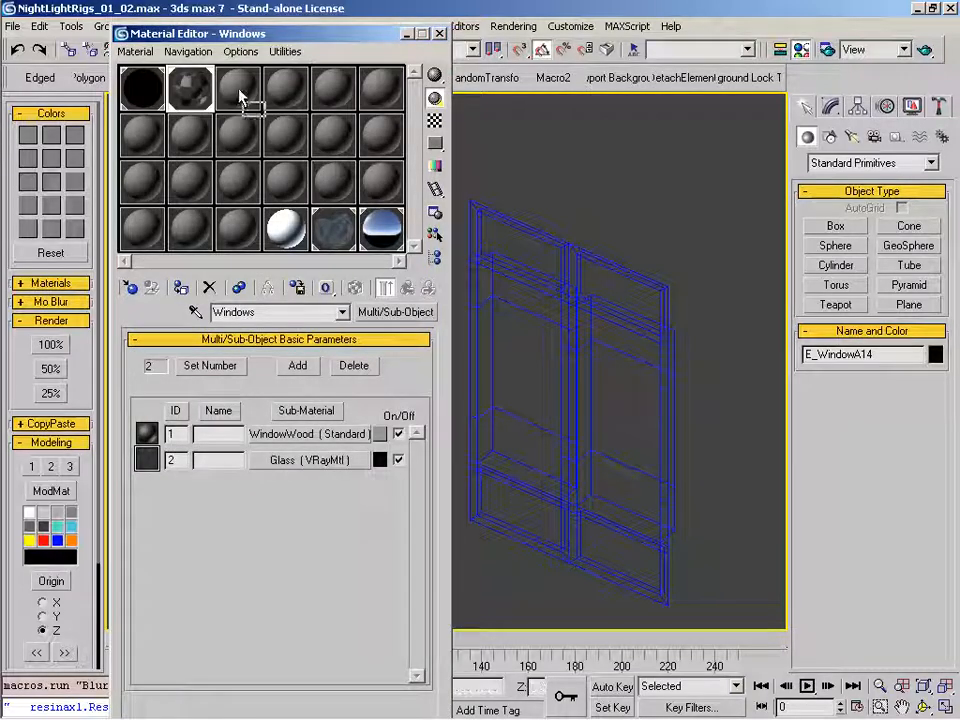
{"action": "left_click_drag", "start_coordinate": [240, 97], "coordinate": [237, 91]}
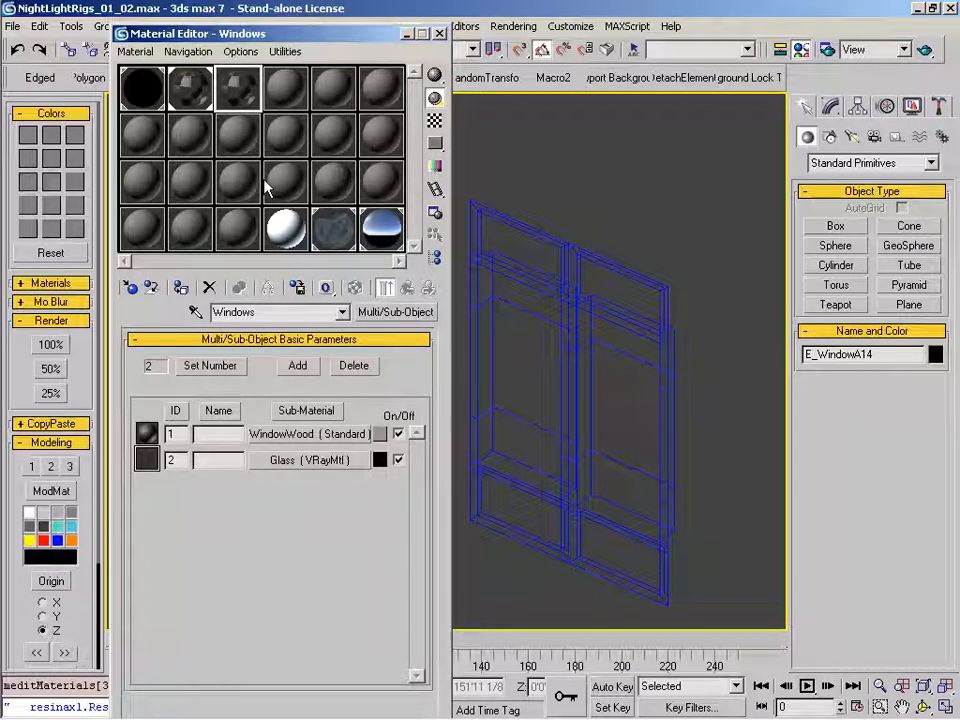
{"action": "left_click", "coordinate": [273, 313]}
{"action": "type", "text": "Night"}
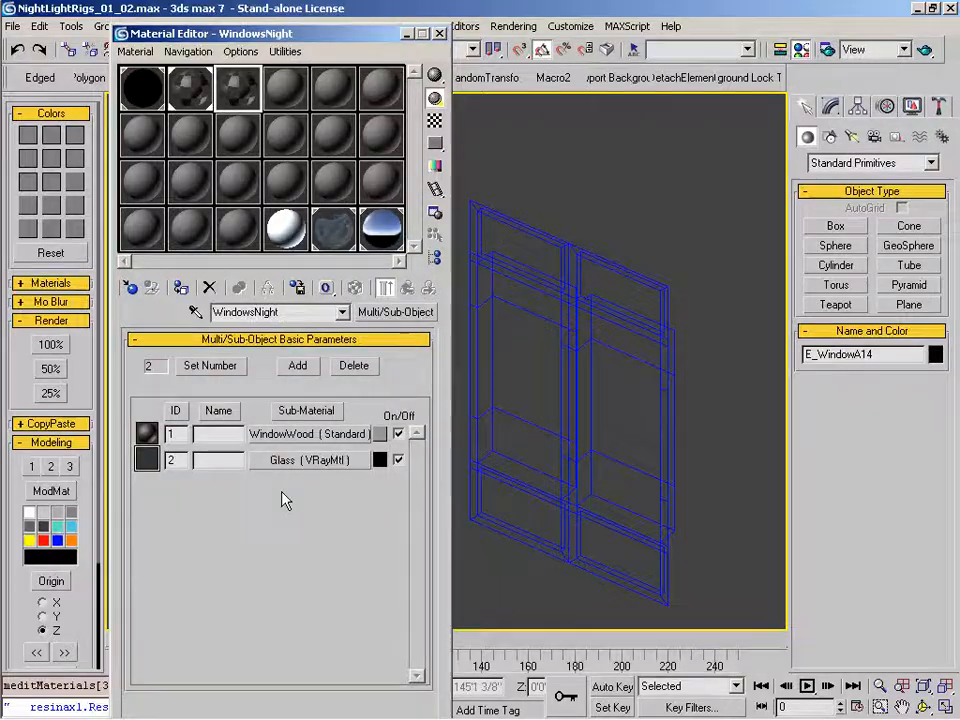
- Change the Glass sub-material of WindowsNight to the Standard material type
{"action": "left_click", "coordinate": [300, 462]}
{"action": "left_click", "coordinate": [398, 313]}
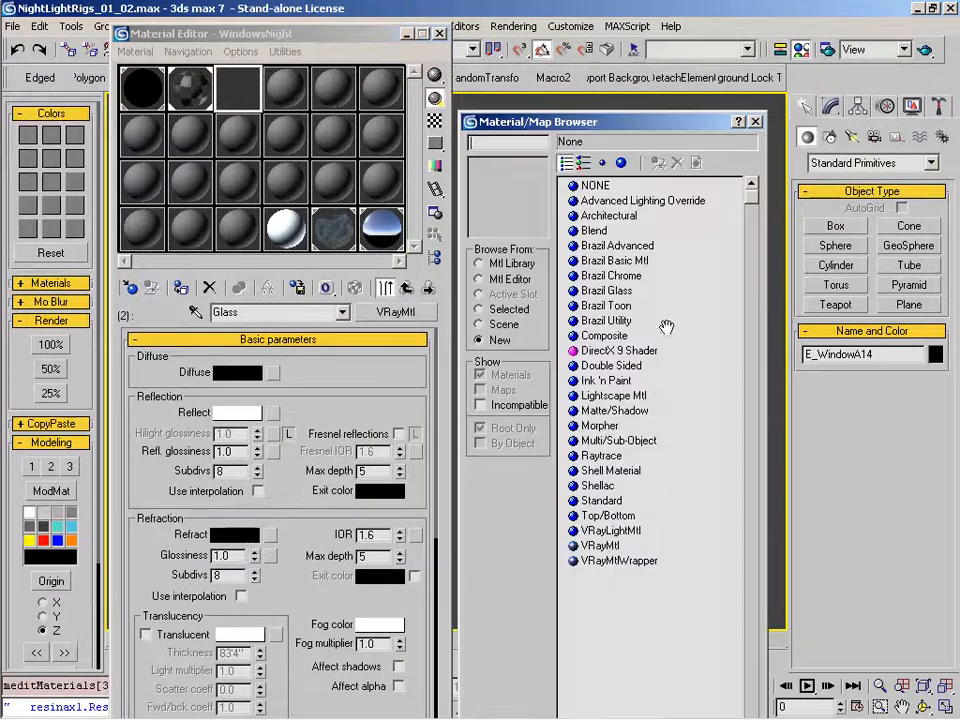
{"action": "left_click", "coordinate": [600, 501]}
{"action": "double_click", "coordinate": [600, 501]}
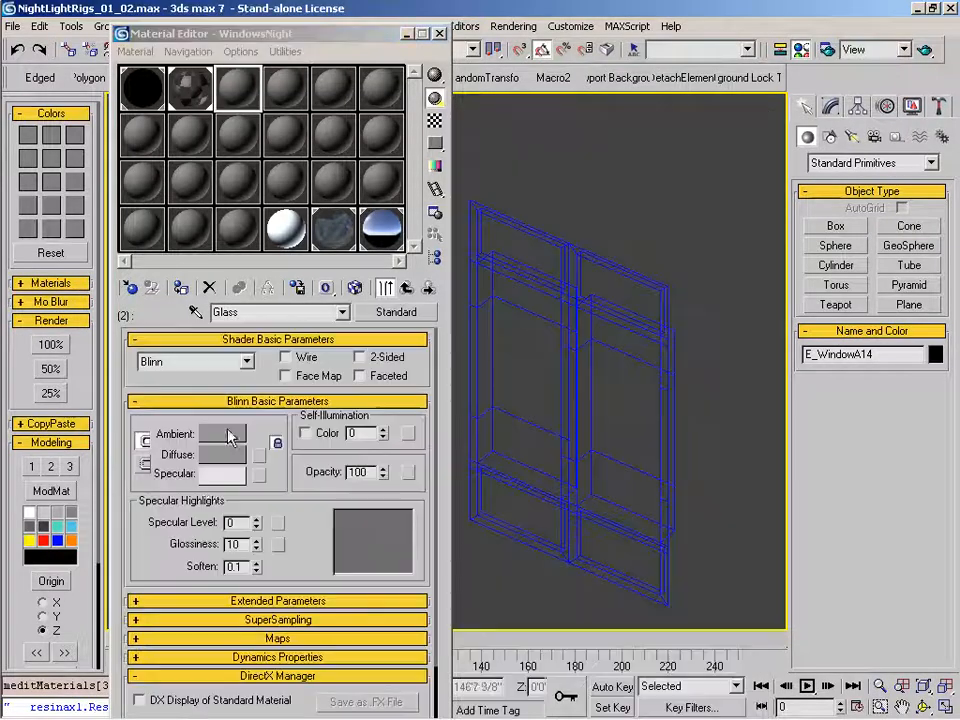
- Give the night Glass sub-material a warm white diffuse colour of about 255, 247, 240 and set its self-illumination to 100
{"action": "left_click", "coordinate": [224, 456]}
{"action": "left_click_drag", "start_coordinate": [671, 118], "coordinate": [721, 133]}
{"action": "left_click", "coordinate": [723, 118]}
{"action": "left_click", "coordinate": [720, 134]}
{"action": "left_click", "coordinate": [716, 151]}
{"action": "left_click_drag", "start_coordinate": [716, 151], "coordinate": [718, 135]}
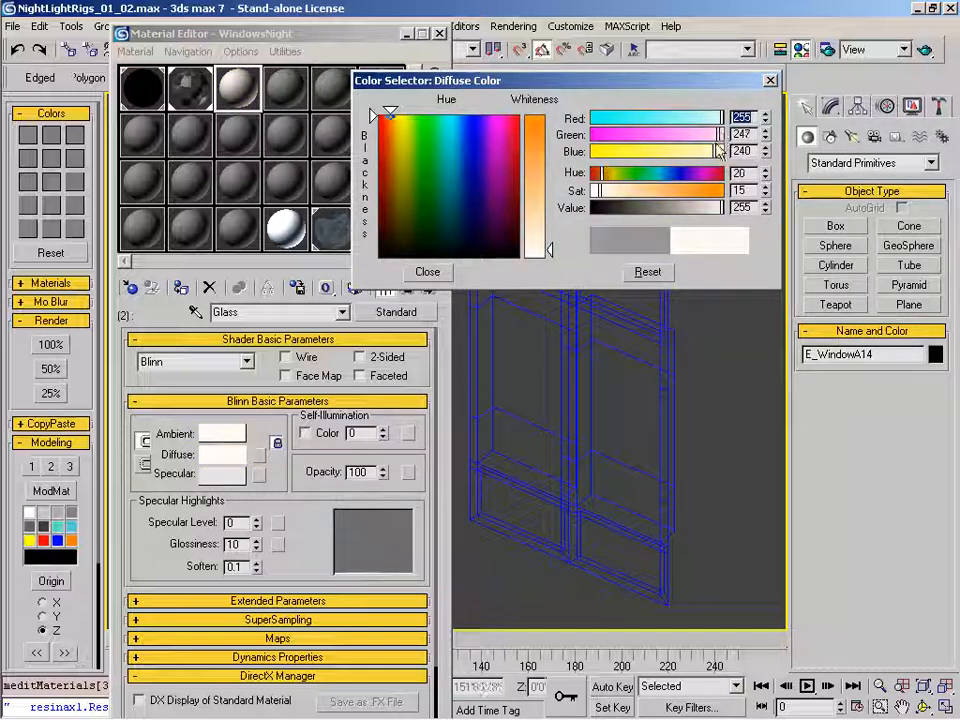
{"action": "left_click", "coordinate": [427, 271]}
{"action": "left_click_drag", "start_coordinate": [385, 438], "coordinate": [403, 196]}
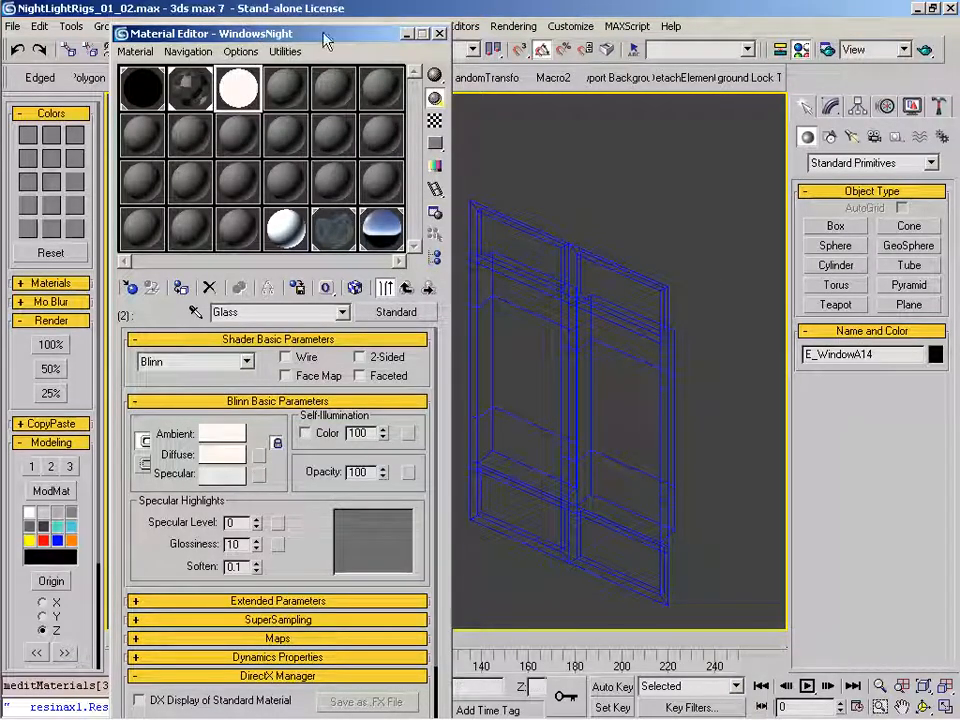
- Return to the parent WindowsNight material and assign it to the selected window frame
{"action": "left_click_drag", "start_coordinate": [343, 37], "coordinate": [361, 33]}
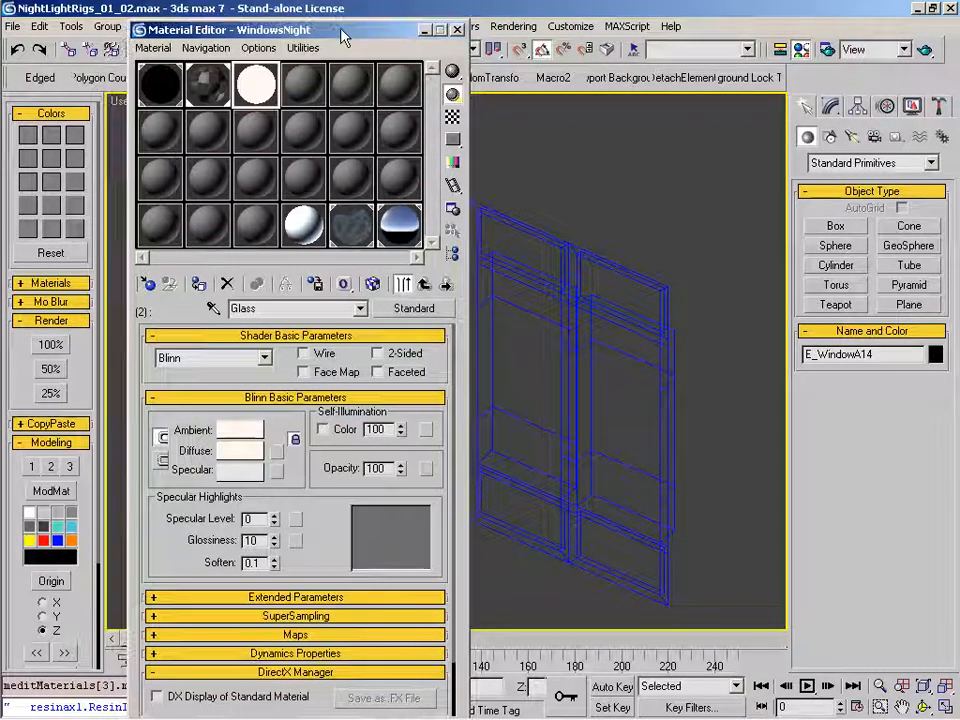
{"action": "left_click", "coordinate": [424, 285]}
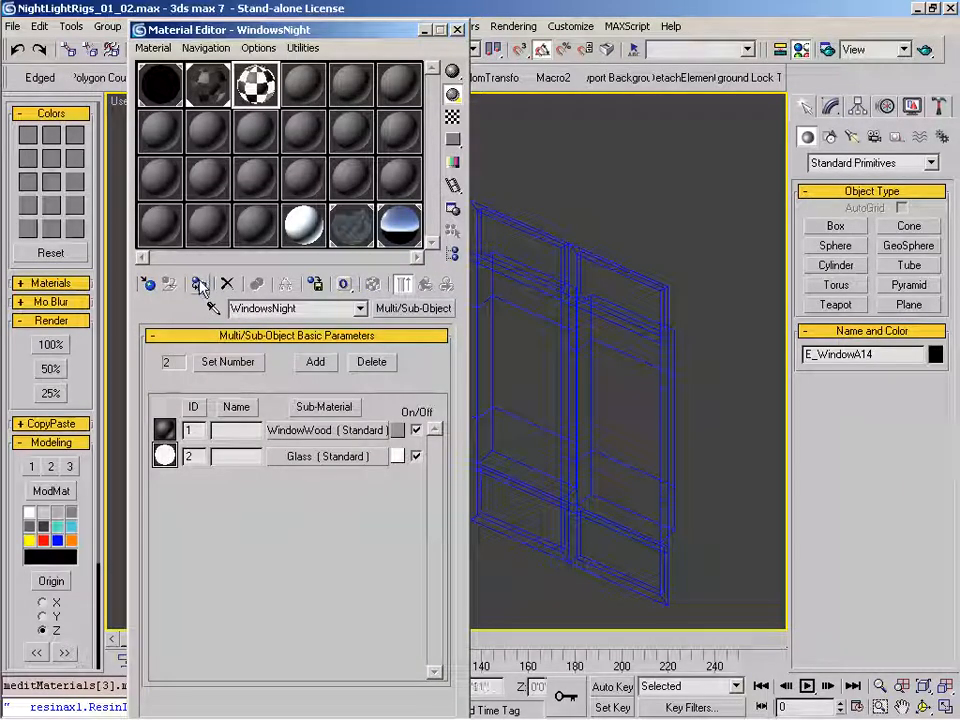
{"action": "left_click", "coordinate": [200, 285]}
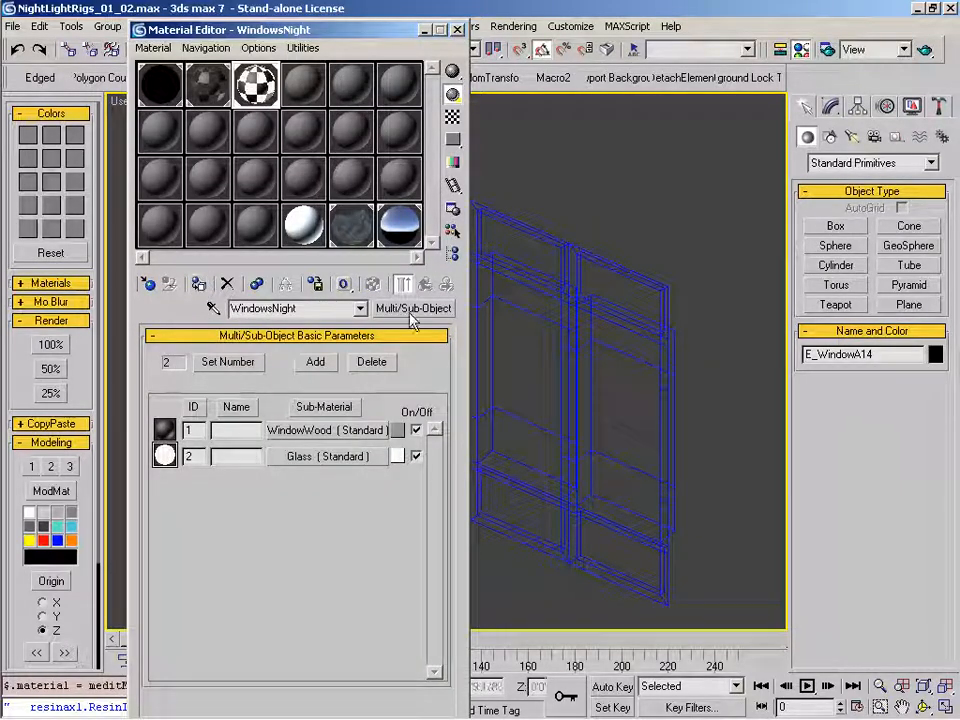
- Close the Material Editor, exit isolation mode and return the viewport to the Camera01 view
{"action": "left_click", "coordinate": [458, 30]}
{"action": "left_click", "coordinate": [341, 184]}
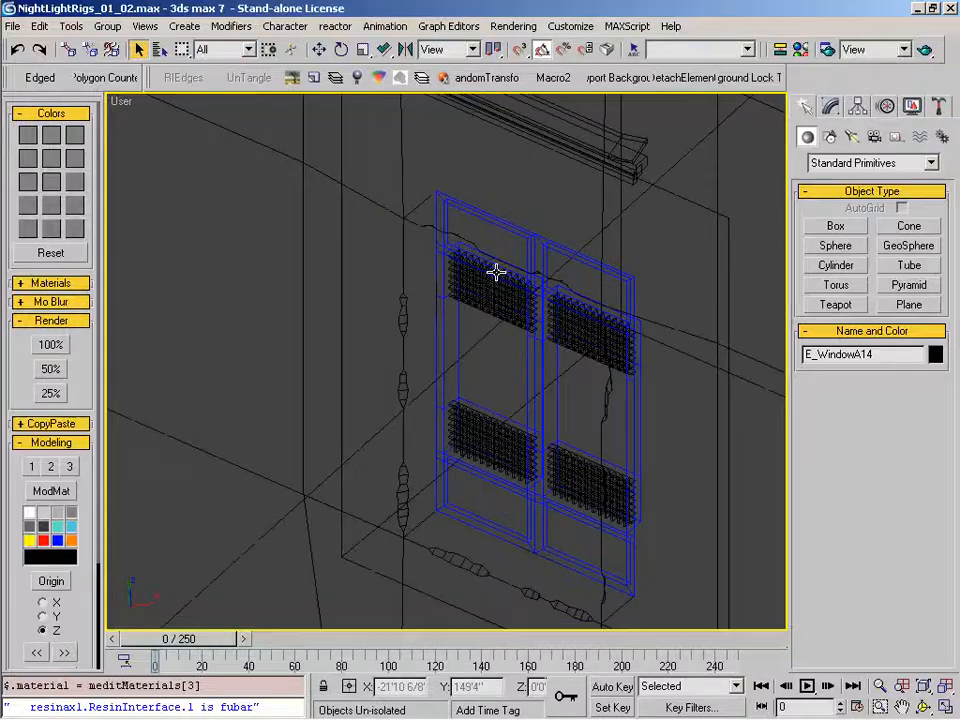
{"action": "key", "text": "alt+z"}
{"action": "left_click_drag", "start_coordinate": [457, 253], "coordinate": [473, 368]}
{"action": "right_click", "coordinate": [479, 364]}
{"action": "middle_click_drag", "start_coordinate": [514, 351], "coordinate": [463, 367]}
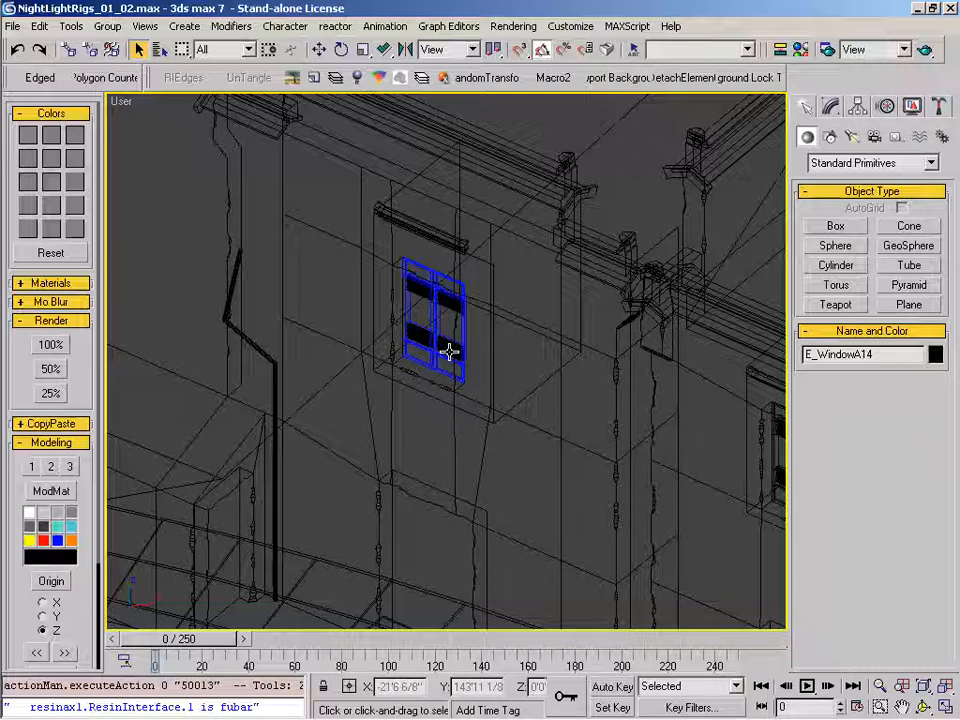
{"action": "key", "text": "c"}
{"action": "double_click", "coordinate": [452, 346]}
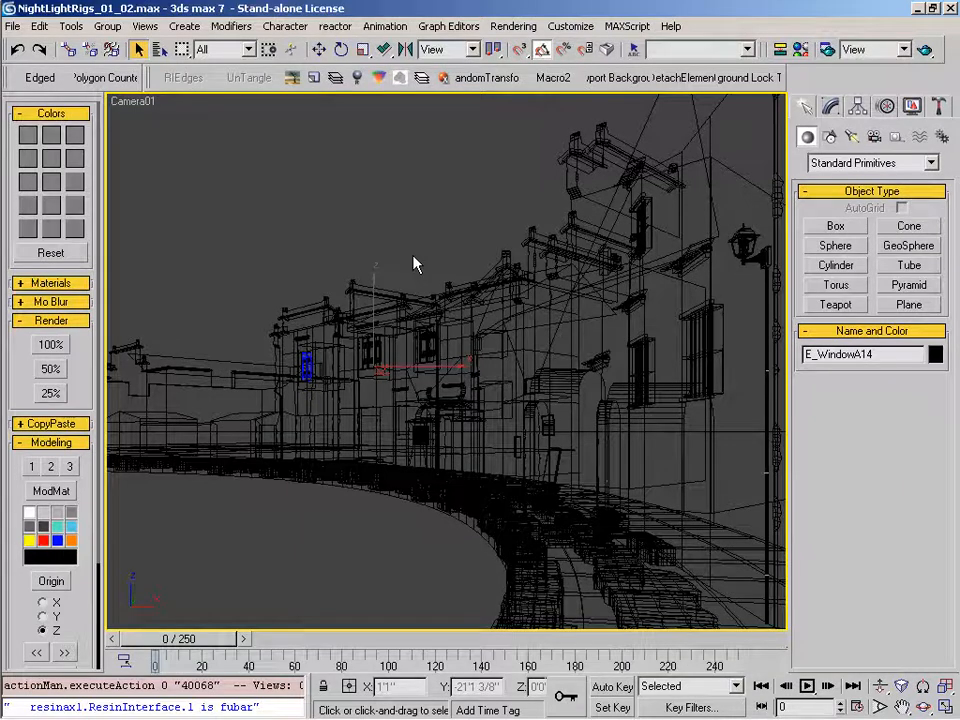
- Convert the SkyDome material to a Shell Material
{"action": "key", "text": "m"}
{"action": "left_click", "coordinate": [397, 225]}
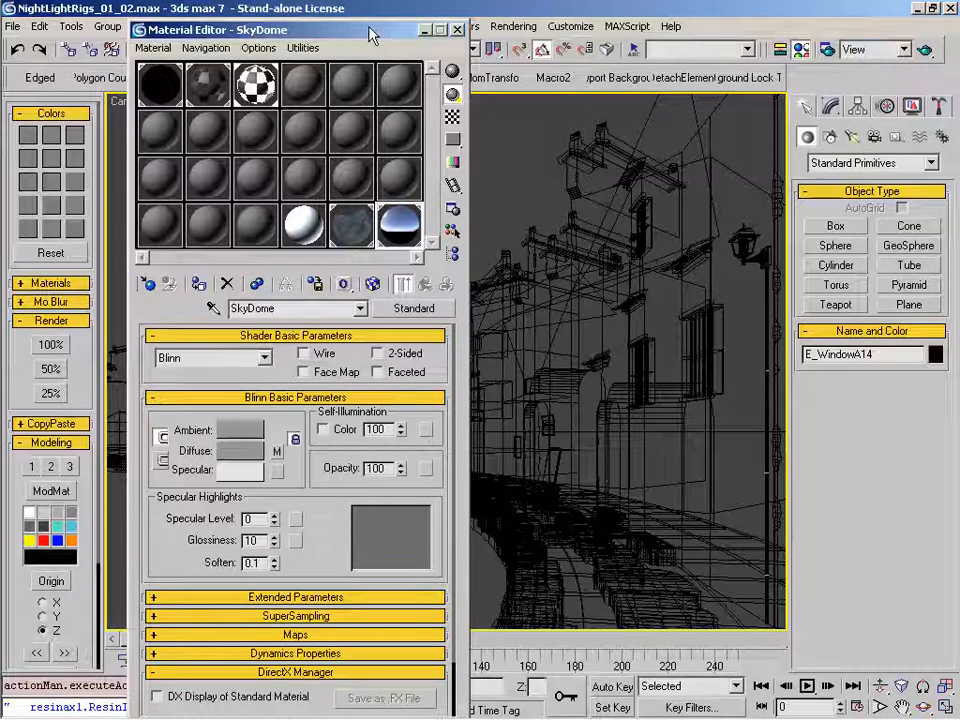
{"action": "left_click_drag", "start_coordinate": [387, 30], "coordinate": [369, 27]}
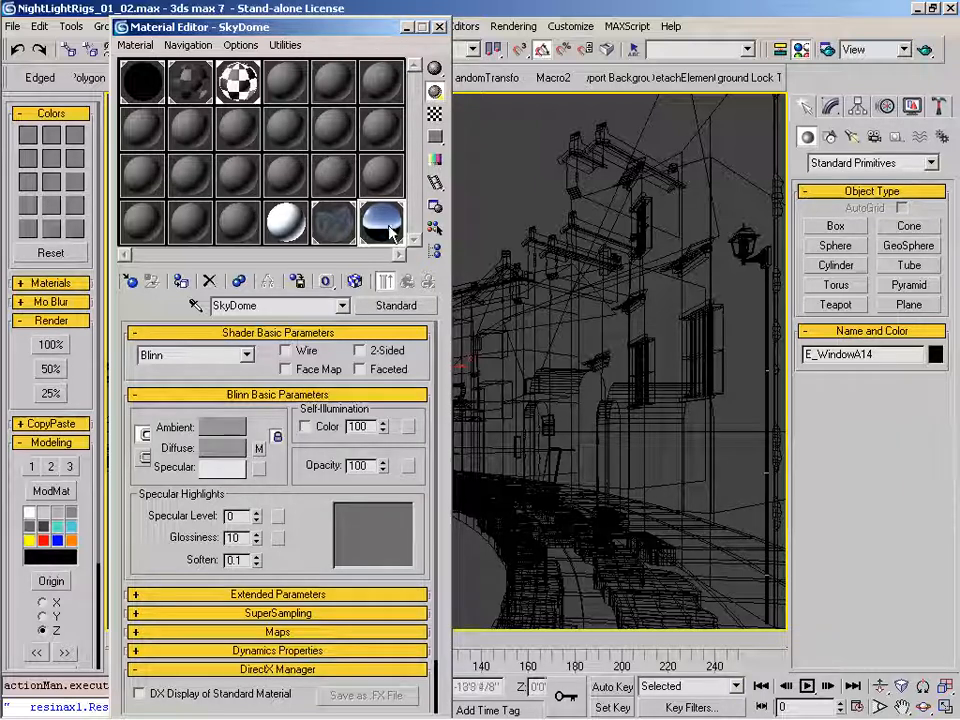
{"action": "left_click", "coordinate": [395, 306]}
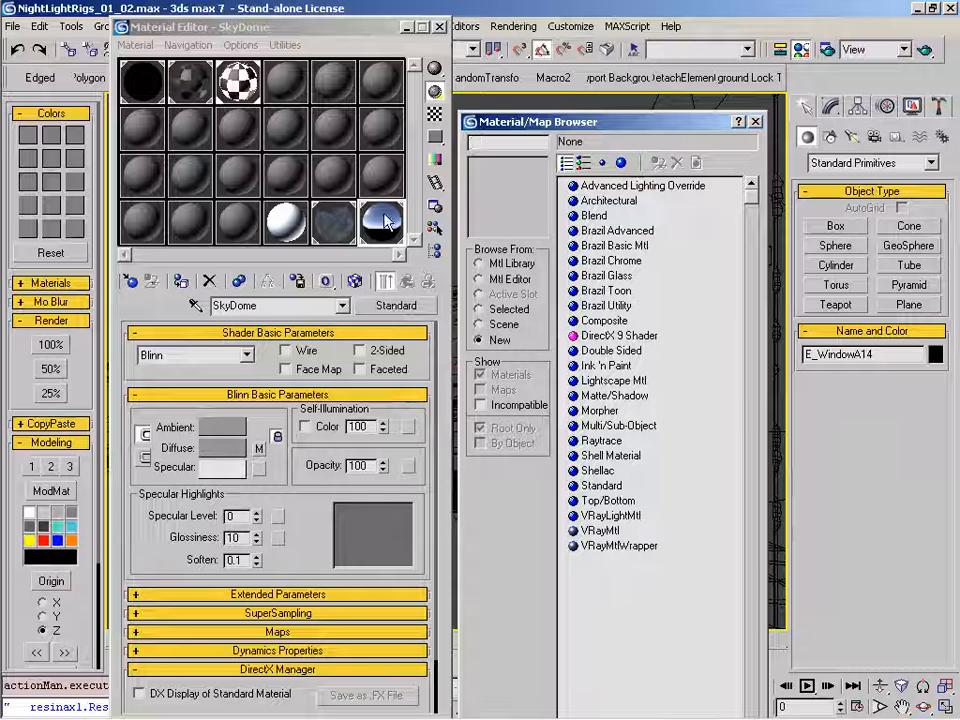
{"action": "double_click", "coordinate": [617, 461]}
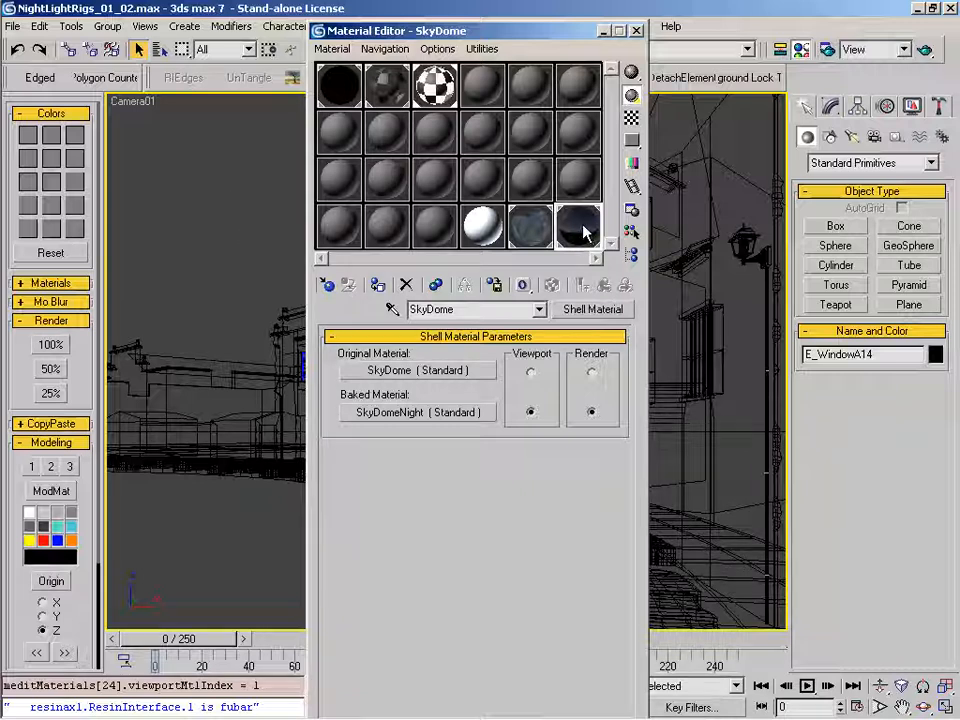
{"action": "left_click", "coordinate": [636, 31]}
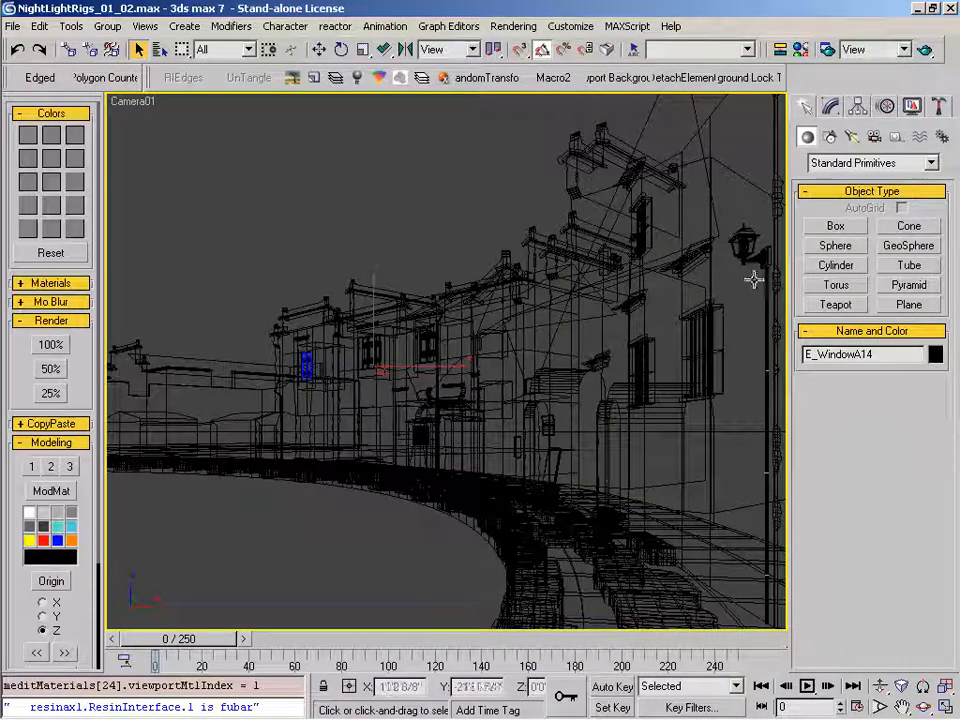
- Select the light bulb inside the street lamp, working in the Front view
{"action": "left_click", "coordinate": [745, 240]}
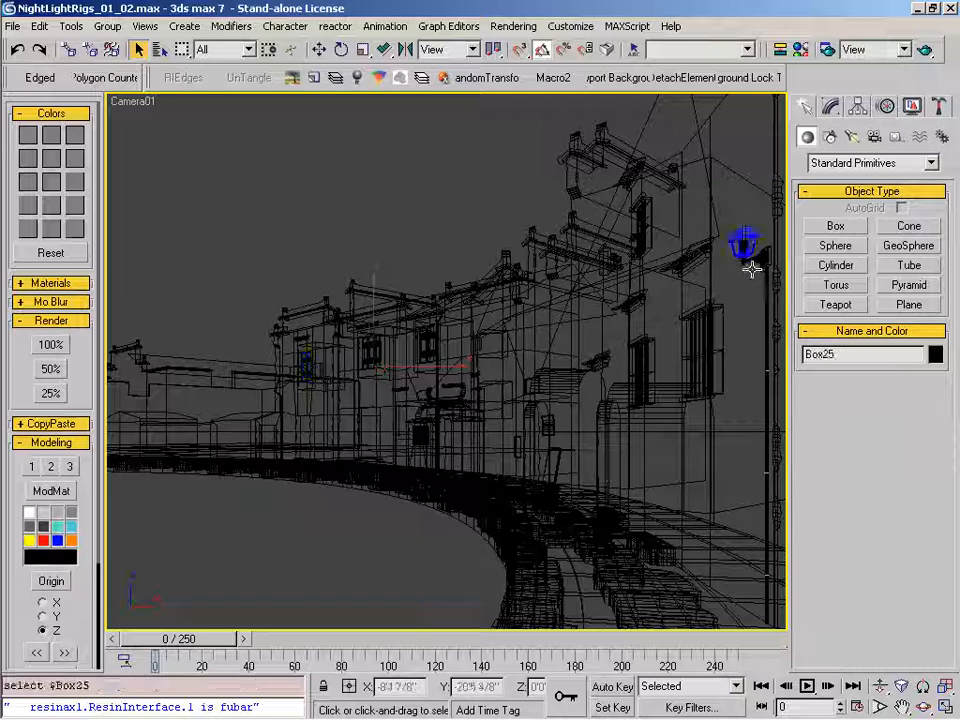
{"action": "key", "text": "f"}
{"action": "key", "text": "z"}
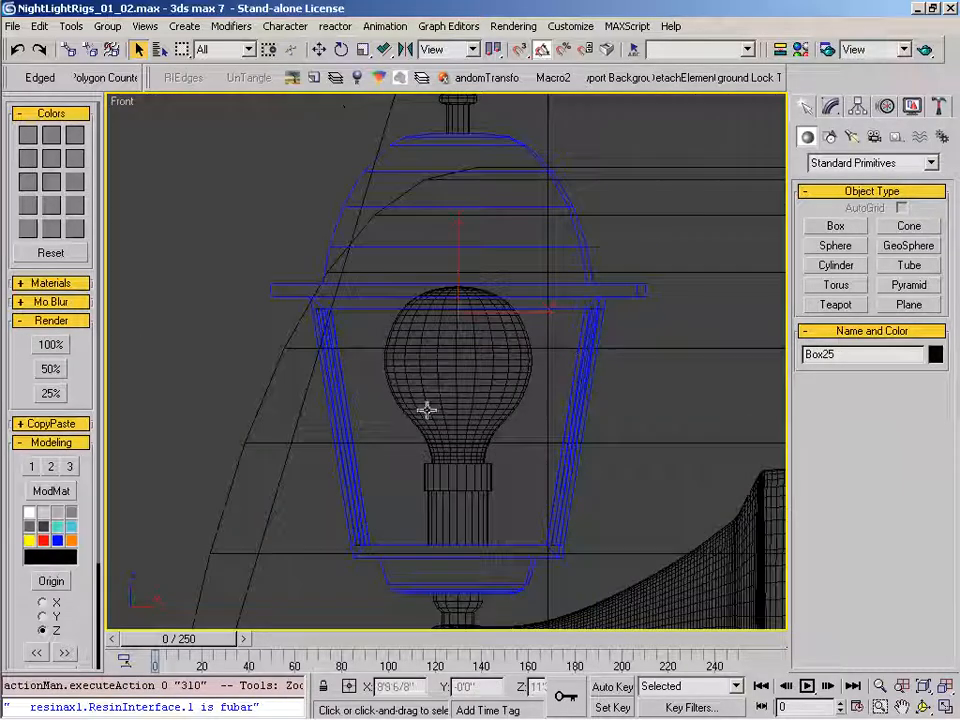
{"action": "left_click", "coordinate": [476, 369]}
- Load the bulb's LampBulb material into the fourth sample slot of the Material Editor
{"action": "key", "text": "m"}
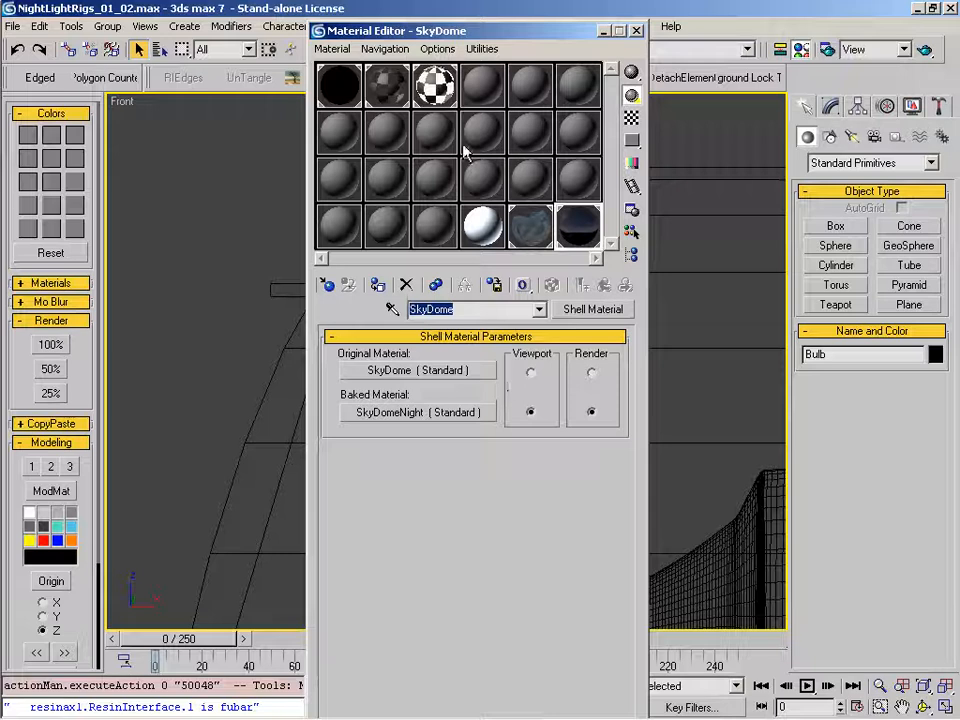
{"action": "left_click", "coordinate": [482, 87]}
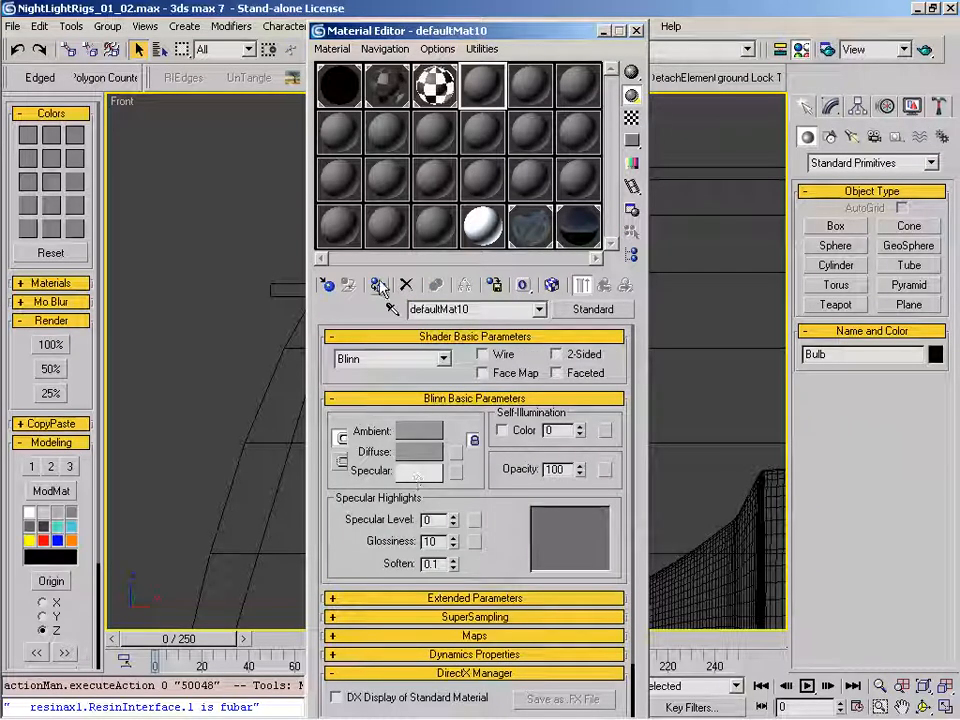
{"action": "right_click", "coordinate": [696, 336]}
{"action": "left_click", "coordinate": [711, 315]}
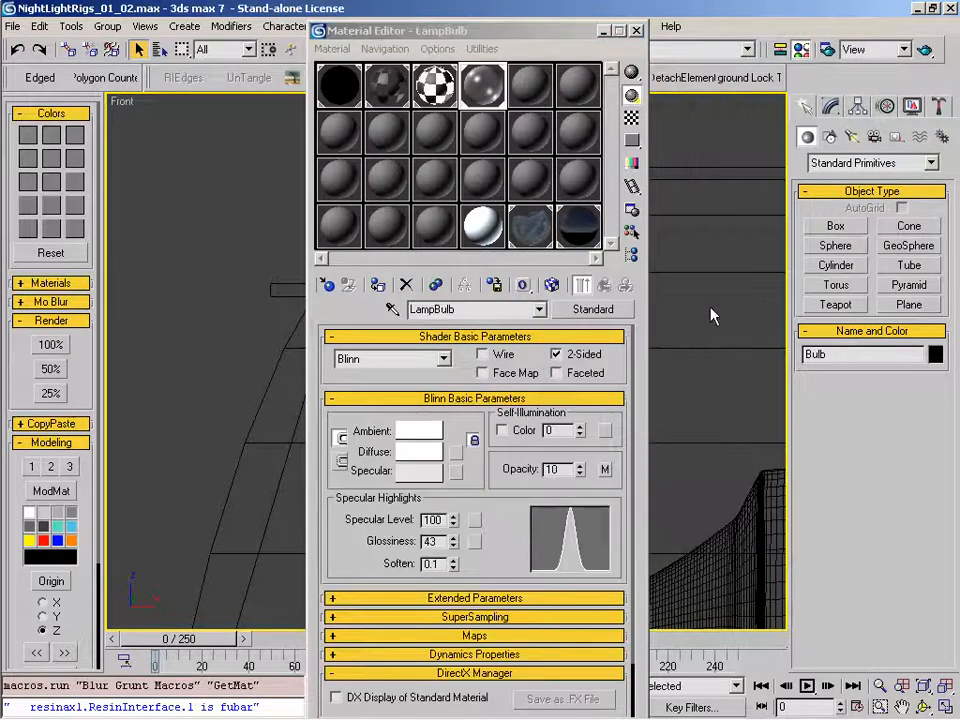
{"action": "left_click_drag", "start_coordinate": [553, 37], "coordinate": [340, 42]}
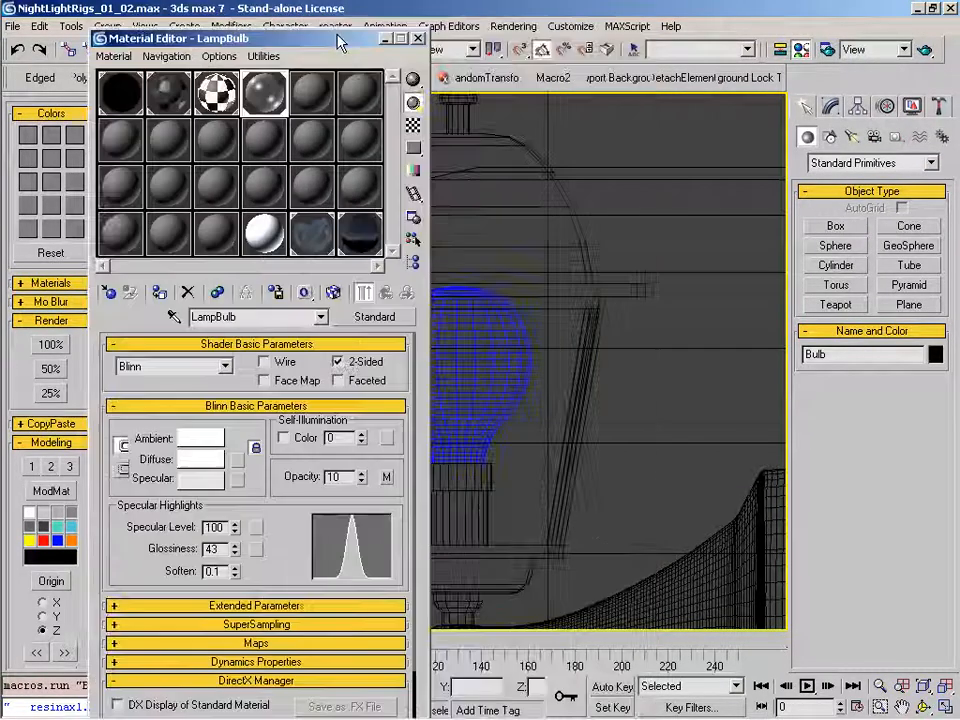
- Convert the LampBulb material to a Shell Material and copy its original material into the baked material slot
{"action": "left_click", "coordinate": [385, 318]}
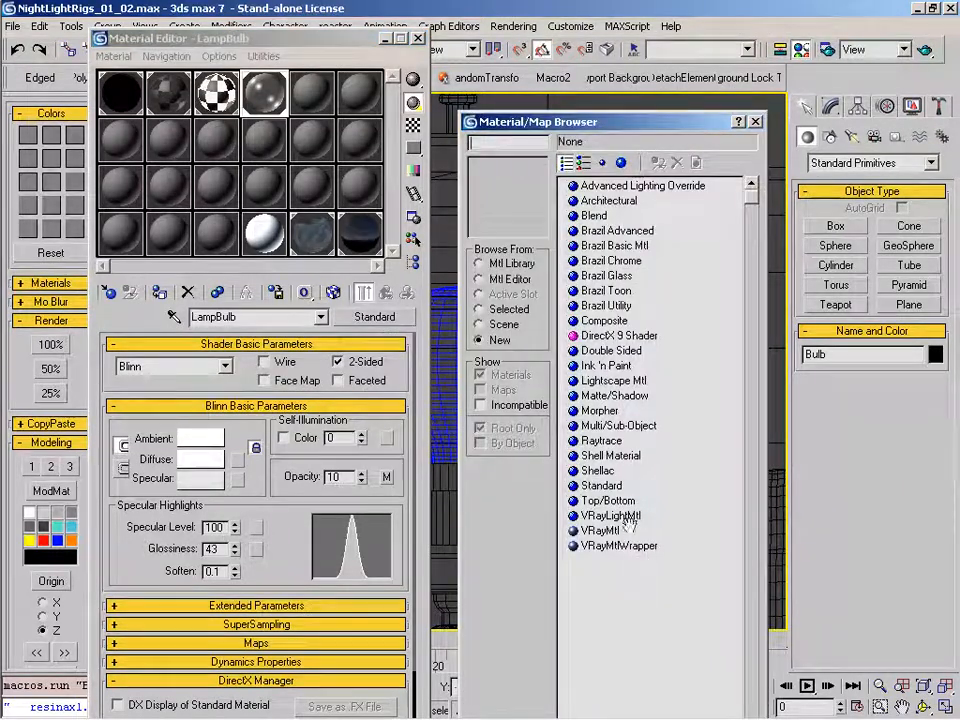
{"action": "double_click", "coordinate": [605, 459]}
{"action": "left_click", "coordinate": [200, 420]}
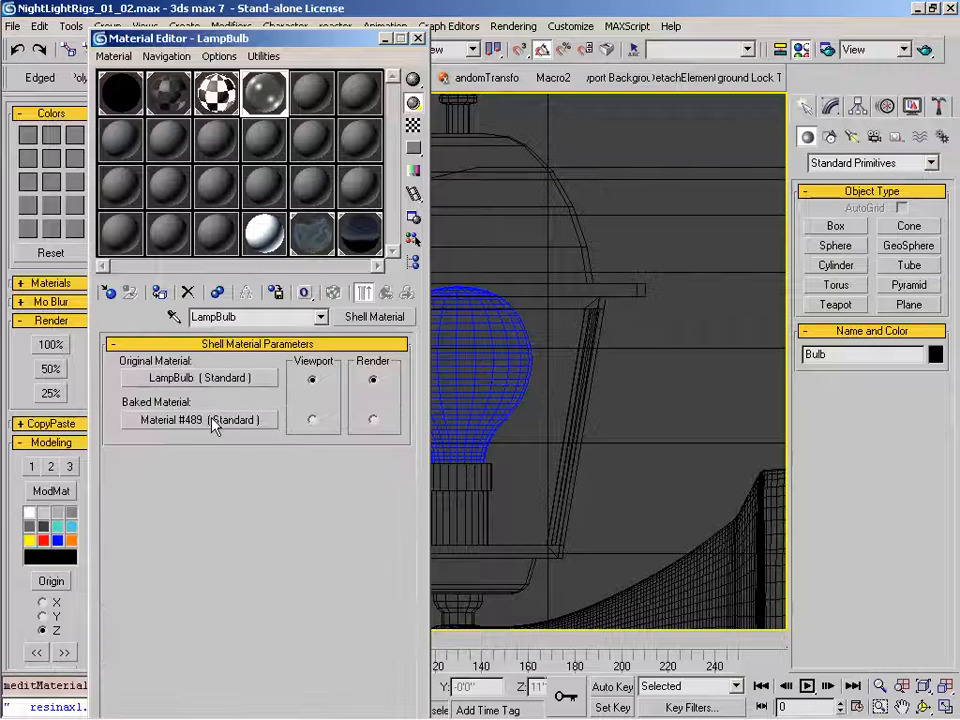
{"action": "left_click_drag", "start_coordinate": [207, 387], "coordinate": [203, 420]}
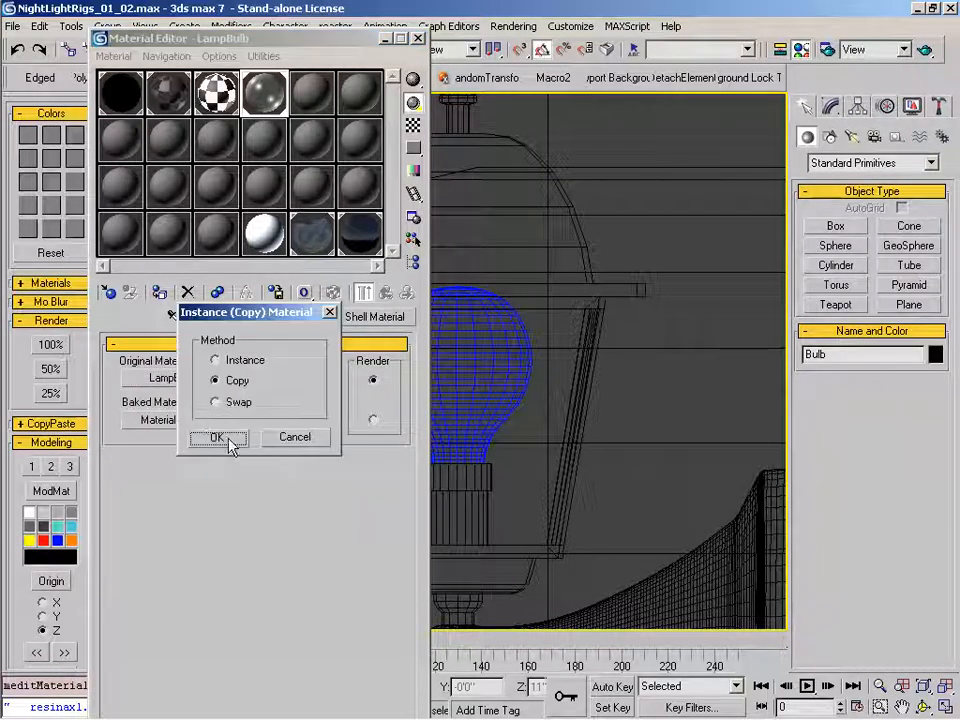
{"action": "left_click", "coordinate": [229, 444]}
- Rename the Shell's baked material to LampBulbNight
{"action": "left_click", "coordinate": [200, 420]}
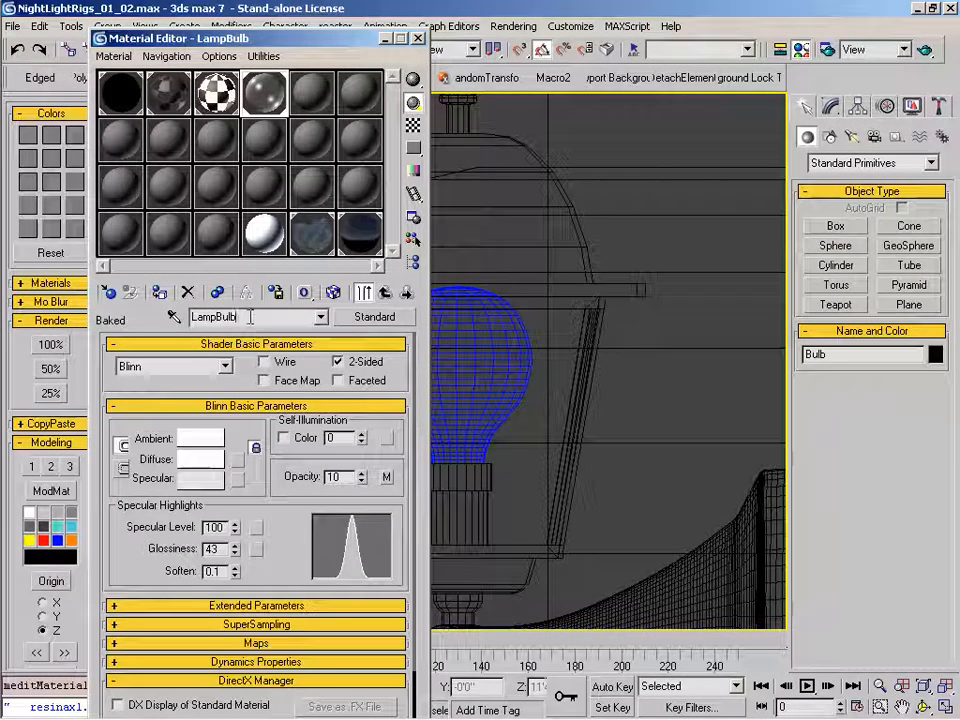
{"action": "left_click", "coordinate": [250, 317]}
{"action": "type", "text": "Night"}
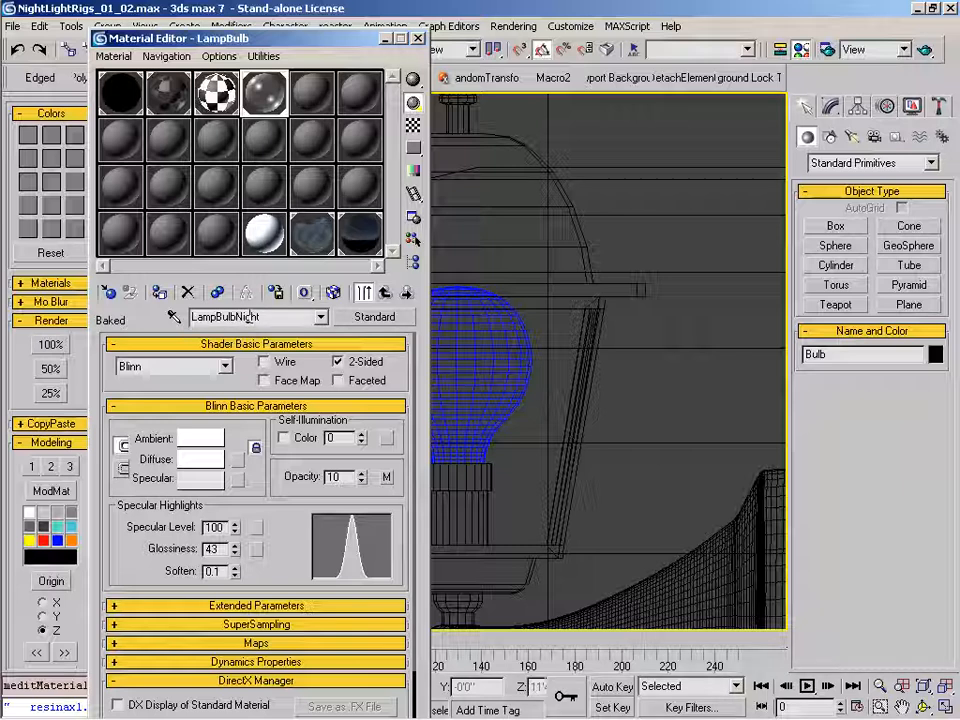
- Clear LampBulbNight's opacity map, reset its specular level and glossiness to 0, and expand its list of maps
{"action": "left_click_drag", "start_coordinate": [389, 436], "coordinate": [385, 476]}
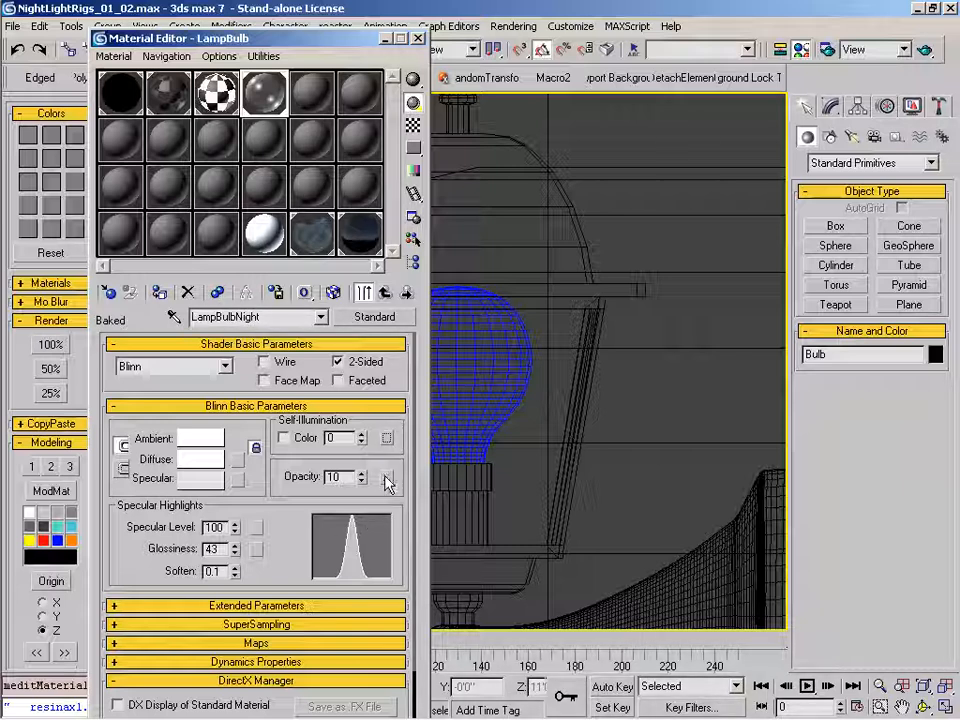
{"action": "right_click", "coordinate": [235, 527]}
{"action": "right_click", "coordinate": [235, 548]}
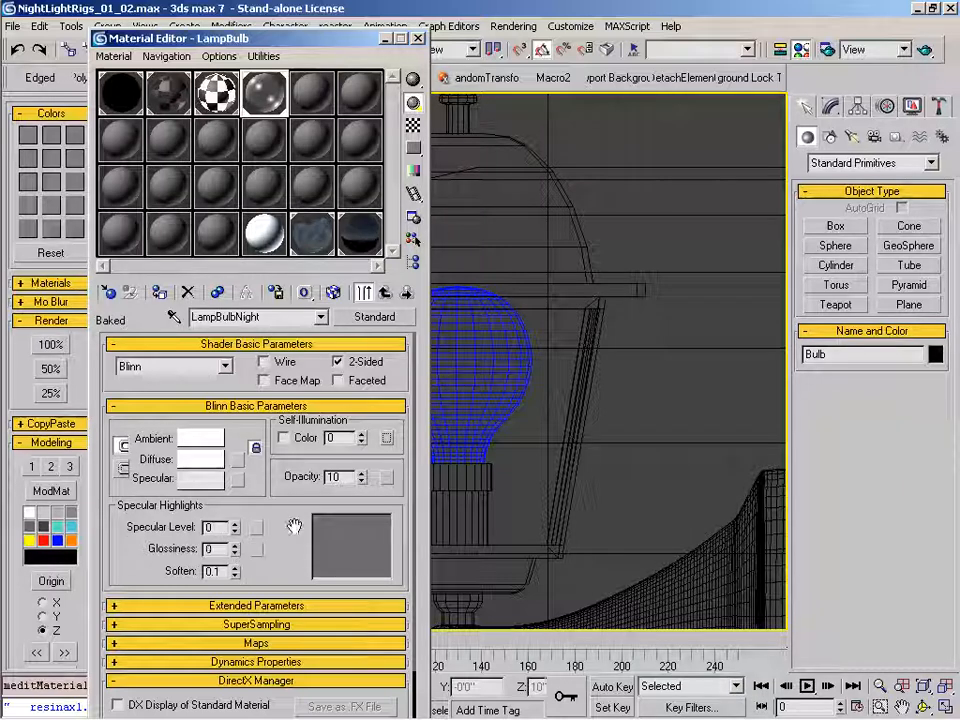
{"action": "scroll", "coordinate": [262, 360], "scroll_direction": "down", "scroll_amount": 2}
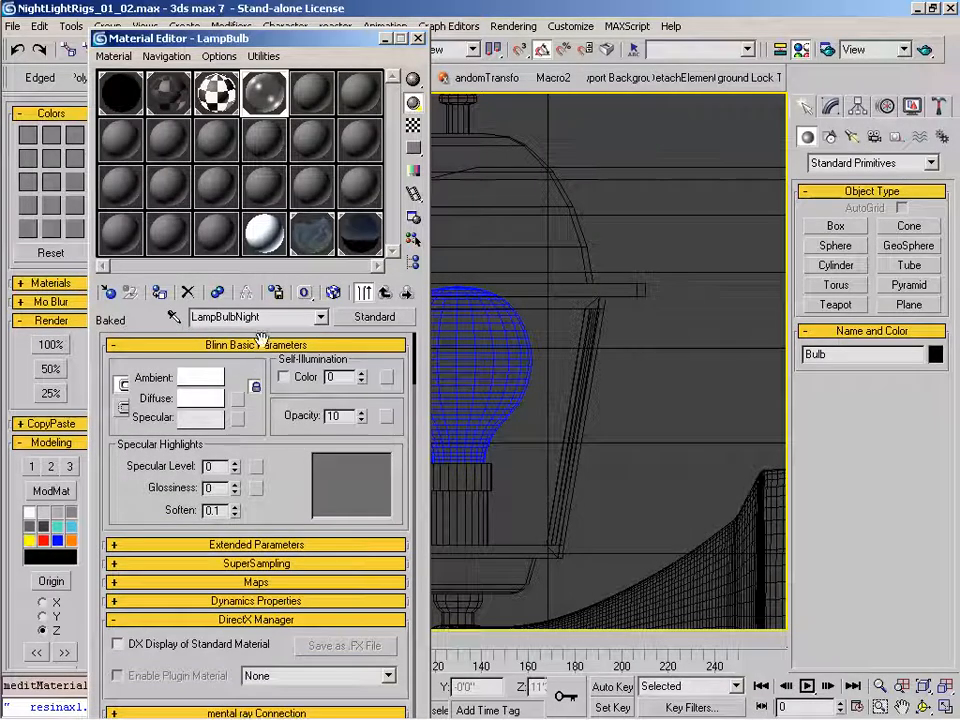
{"action": "left_click", "coordinate": [285, 580]}
{"action": "scroll", "coordinate": [340, 340], "scroll_direction": "up", "scroll_amount": 5}
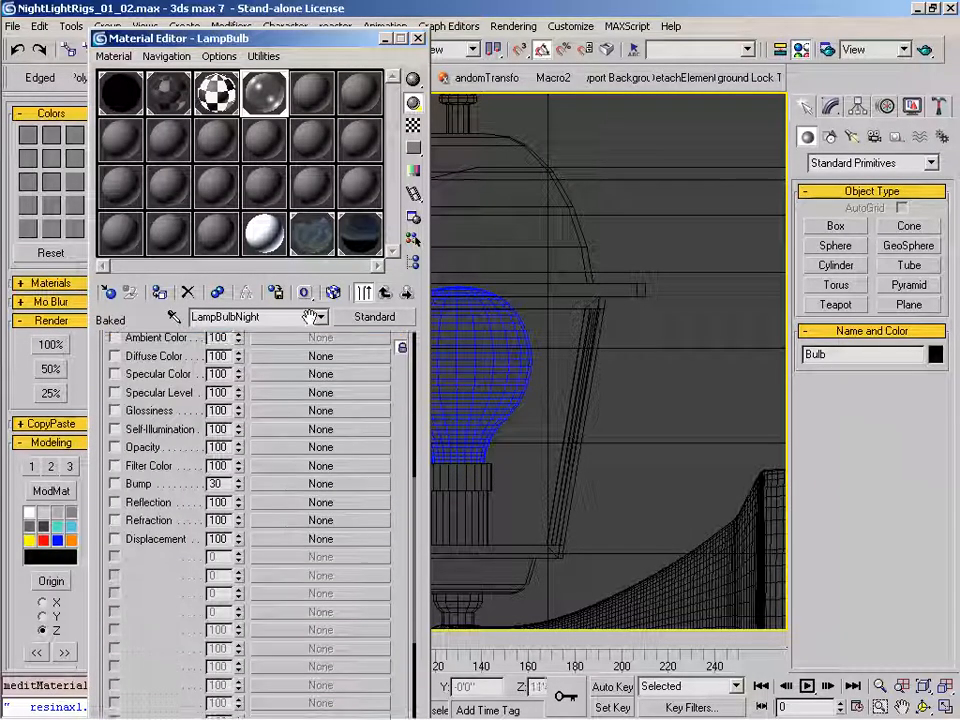
- With the end-result preview off, set LampBulbNight's self-illumination to 100 and tint its diffuse color a pale warm white
{"action": "left_click", "coordinate": [368, 295]}
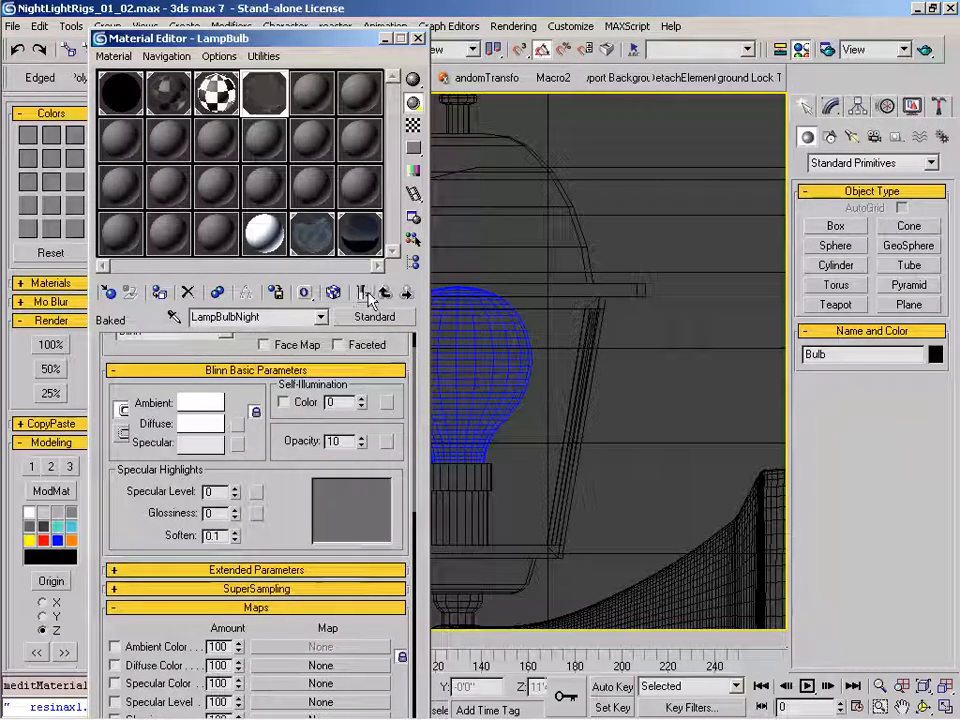
{"action": "left_click_drag", "start_coordinate": [277, 480], "coordinate": [277, 518]}
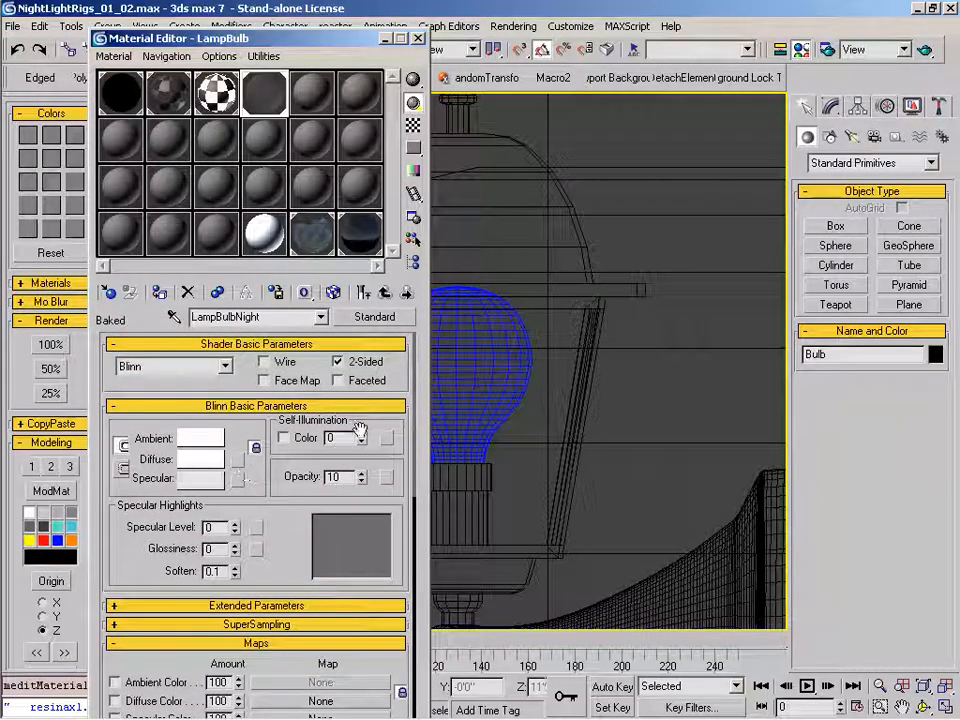
{"action": "left_click_drag", "start_coordinate": [363, 438], "coordinate": [366, 232]}
{"action": "left_click", "coordinate": [204, 464]}
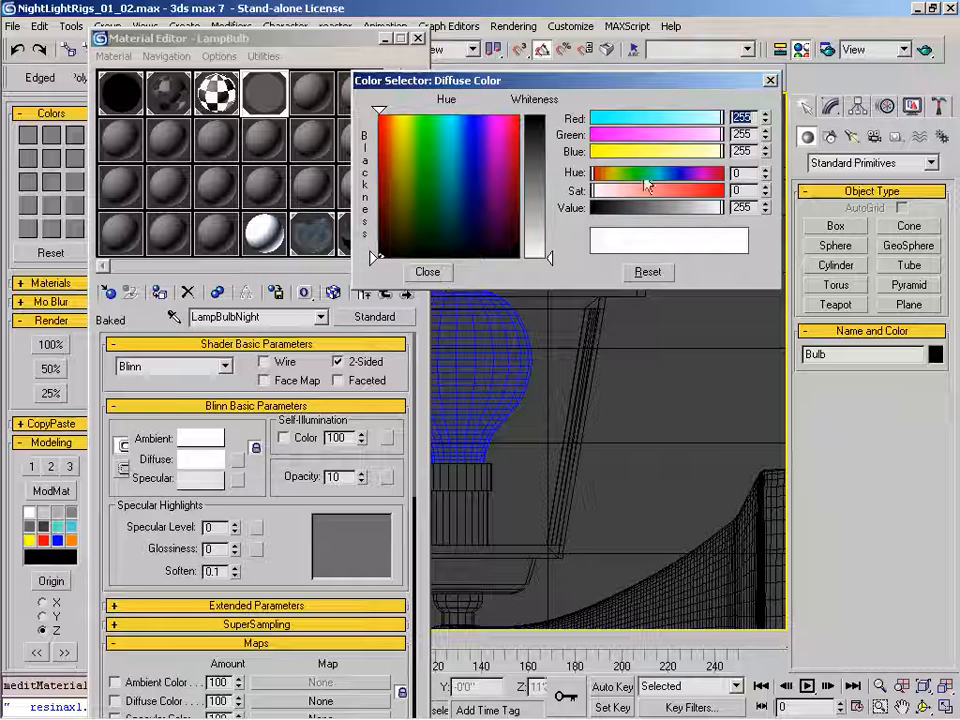
{"action": "mouse_move", "coordinate": [721, 151]}
{"action": "left_mouse_down"}
{"action": "mouse_move", "coordinate": [711, 151]}
{"action": "mouse_move", "coordinate": [718, 135]}
{"action": "left_mouse_up"}
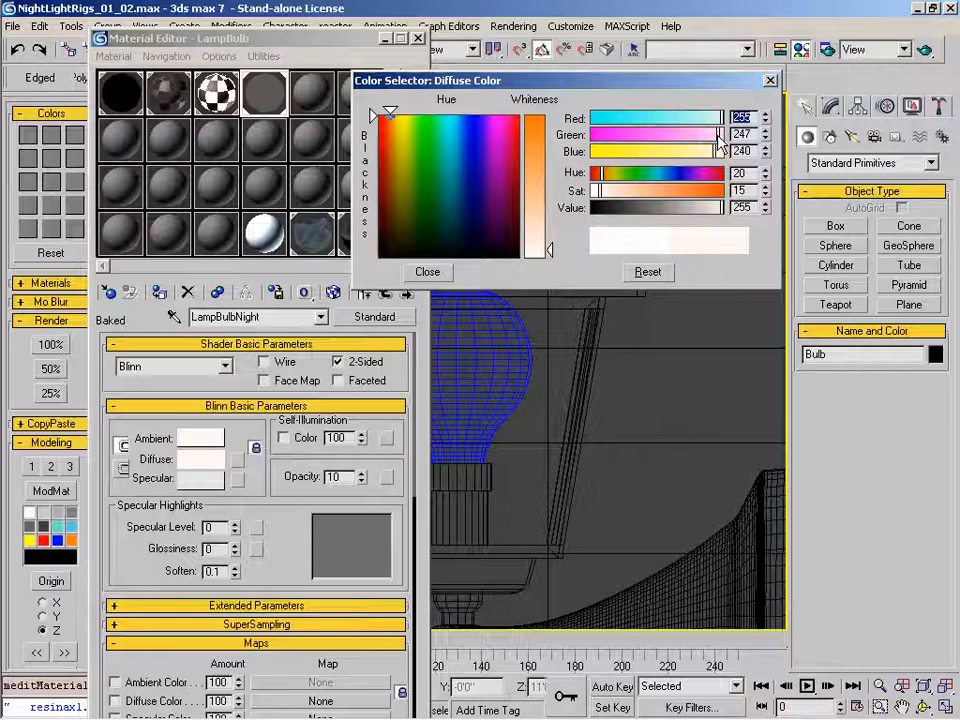
{"action": "left_click", "coordinate": [427, 271]}
{"action": "left_click_drag", "start_coordinate": [307, 466], "coordinate": [281, 467]}
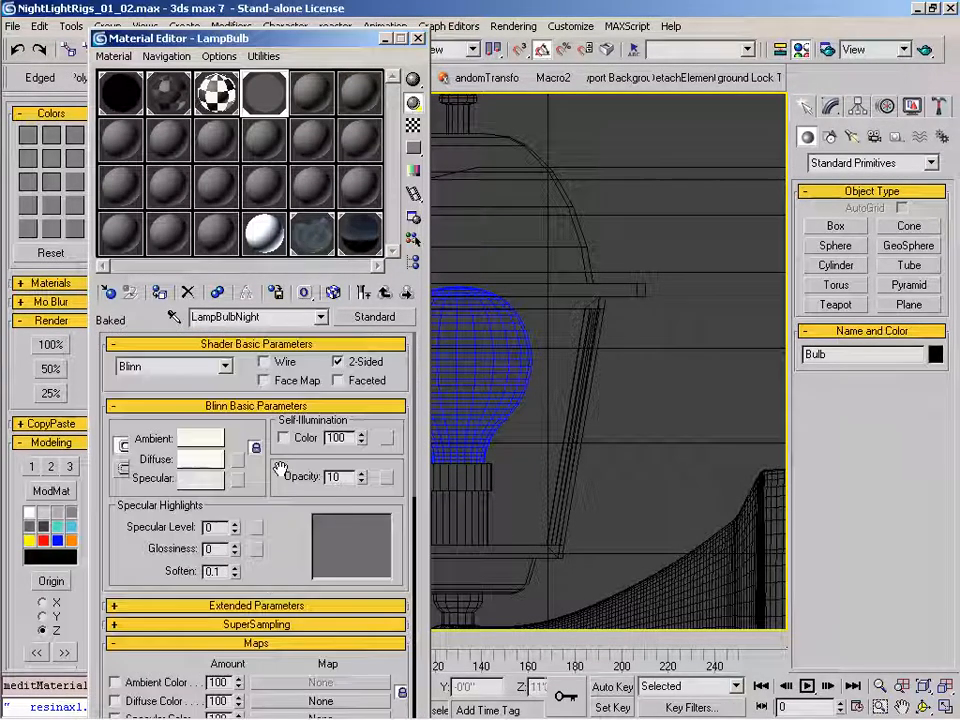
- Make LampBulbNight the Shell Material's active material for both viewport and render, and close the Material Editor
{"action": "left_click", "coordinate": [385, 292]}
{"action": "left_click", "coordinate": [312, 420]}
{"action": "left_click", "coordinate": [373, 420]}
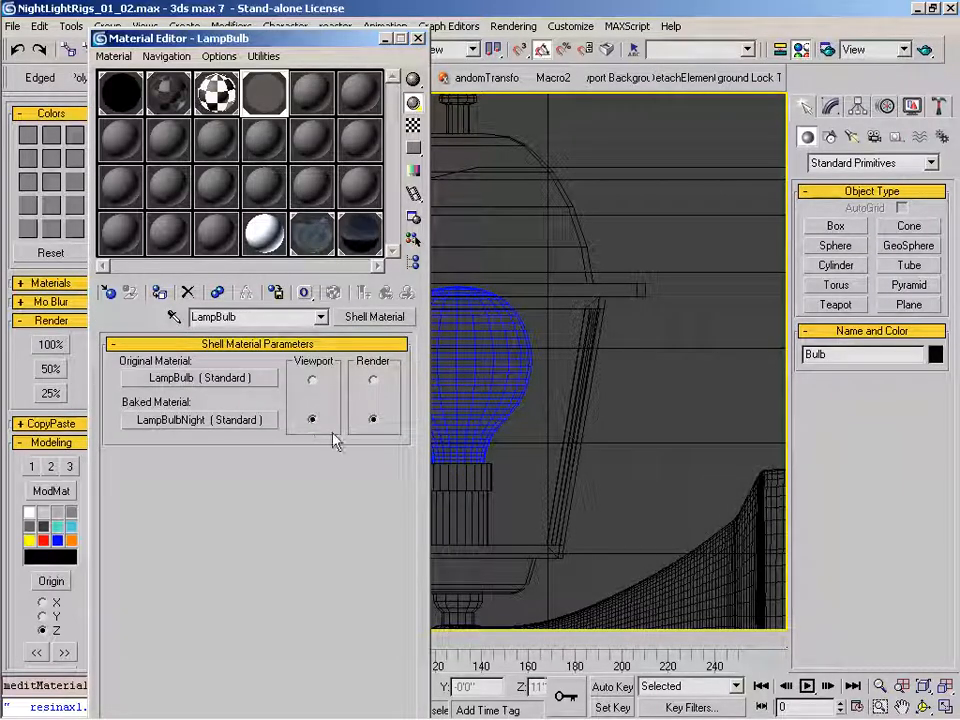
{"action": "left_click", "coordinate": [418, 38]}
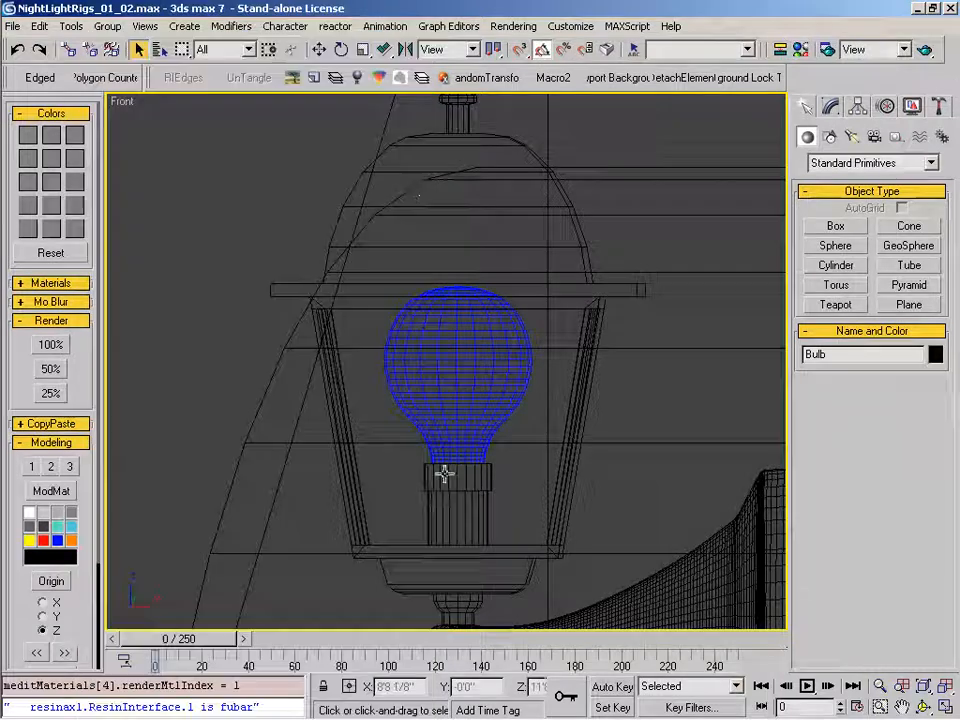
- Return the viewport to the Camera01 view
{"action": "middle_click_drag", "start_coordinate": [448, 461], "coordinate": [465, 456]}
{"action": "key", "text": "c"}
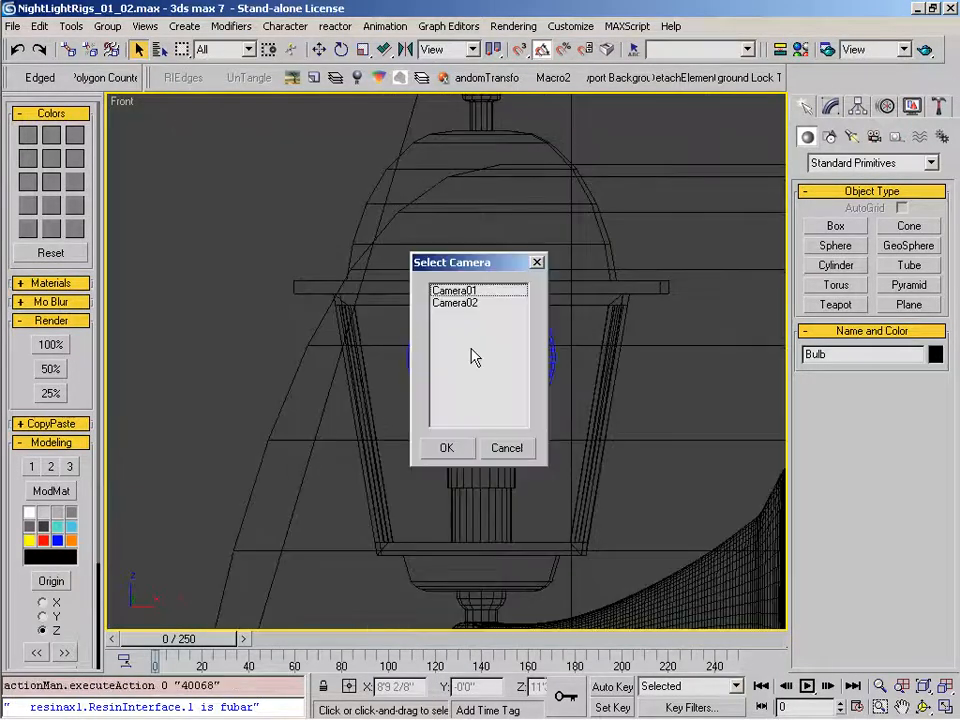
{"action": "double_click", "coordinate": [470, 290]}
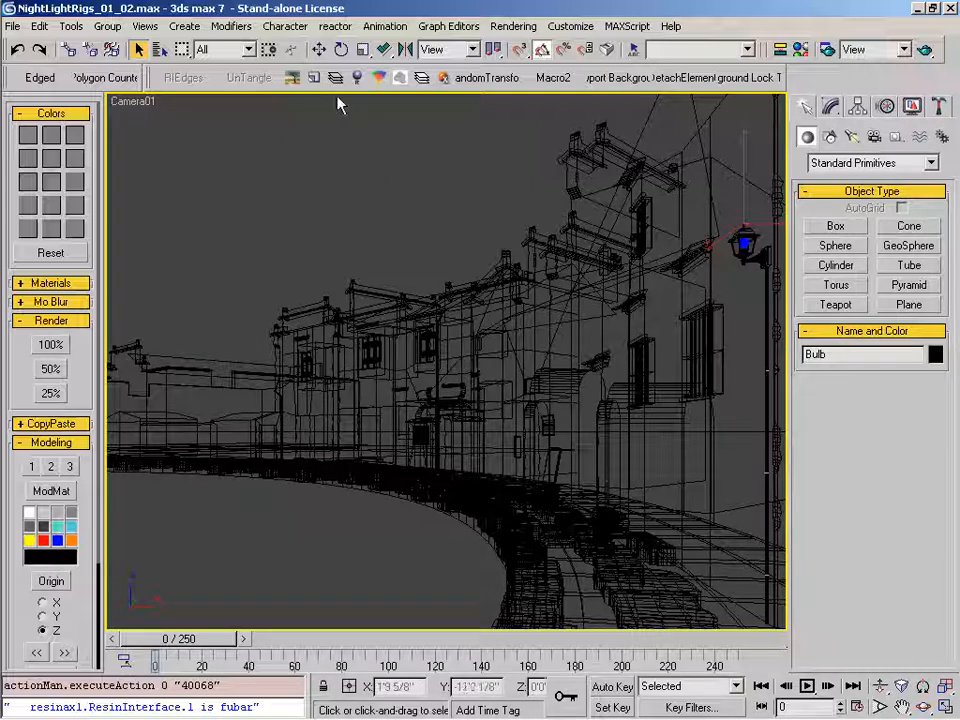
- Open theOnion layer manager and hide the Env_Main and StoneEdge layers
{"action": "left_click", "coordinate": [314, 78]}
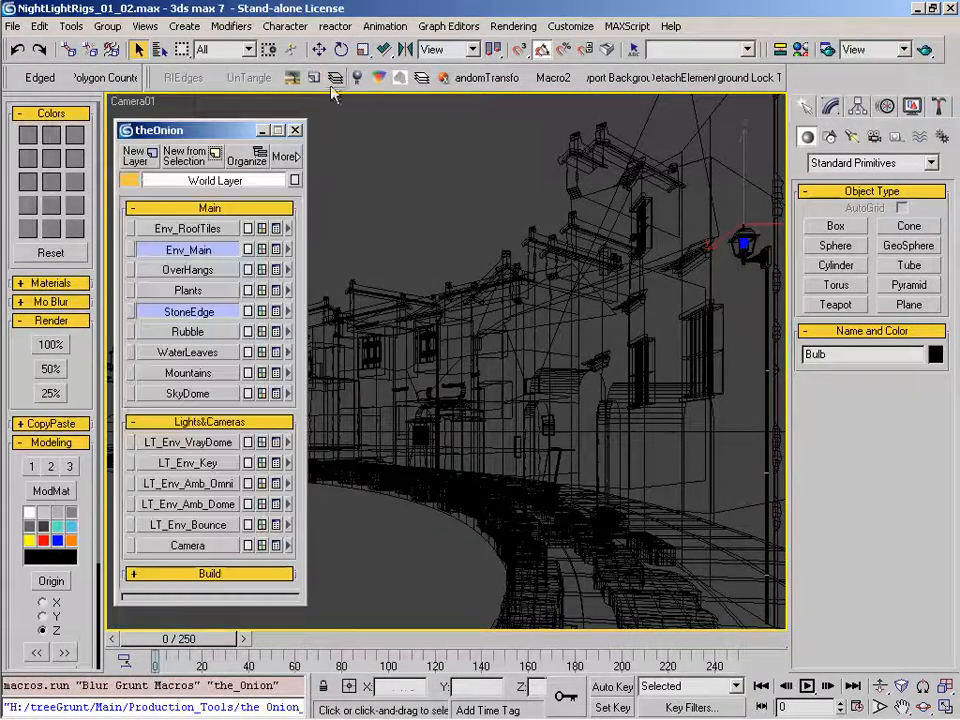
{"action": "left_click_drag", "start_coordinate": [198, 133], "coordinate": [198, 126]}
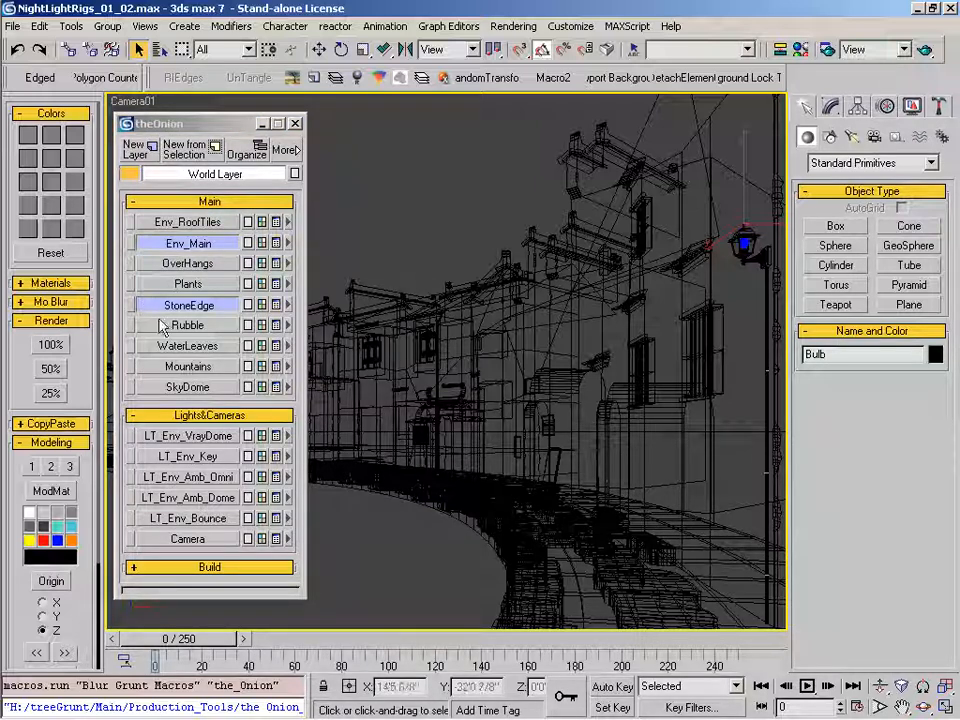
{"action": "left_click", "coordinate": [177, 243]}
{"action": "left_click", "coordinate": [322, 480]}
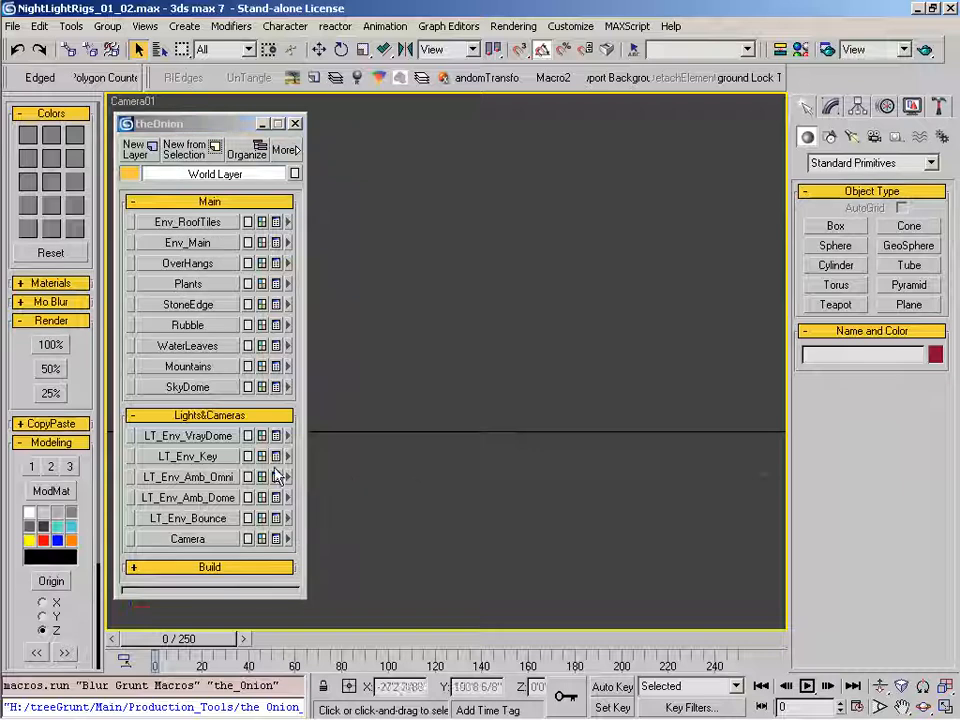
{"action": "left_click_drag", "start_coordinate": [208, 129], "coordinate": [554, 143]}
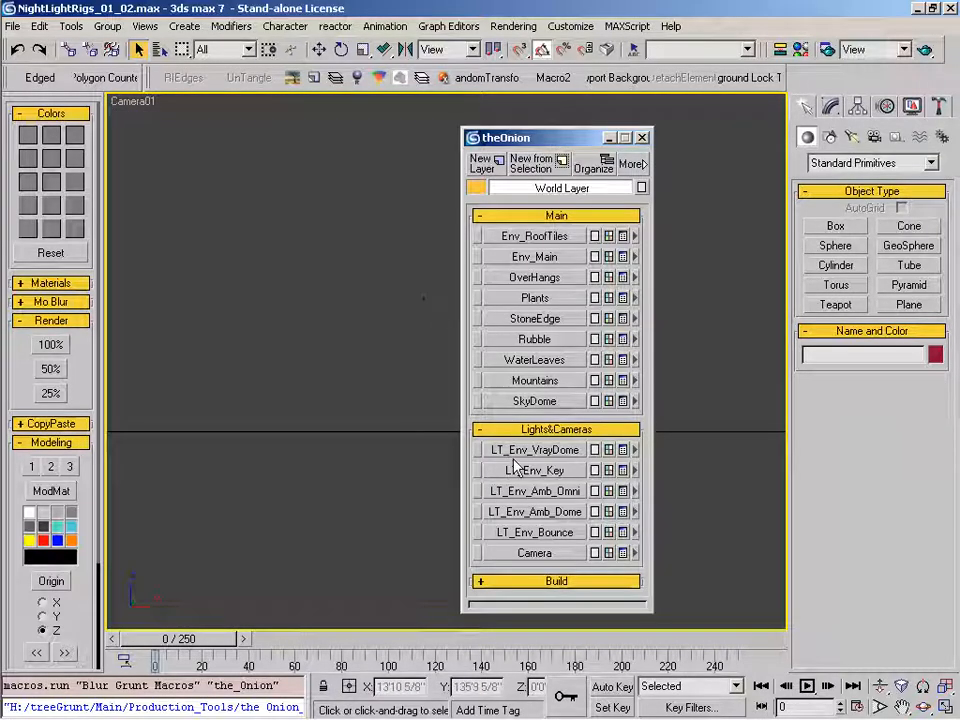
{"action": "left_click_drag", "start_coordinate": [529, 142], "coordinate": [576, 130]}
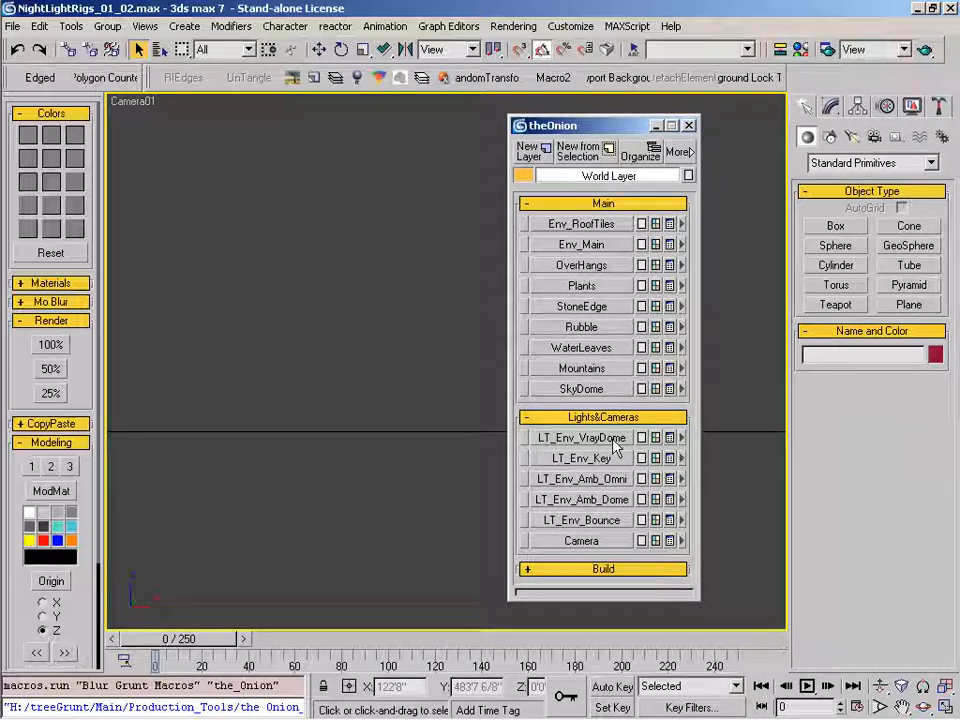
- Show the LT_Env_Key layer and select its key light by name
{"action": "left_click", "coordinate": [595, 460]}
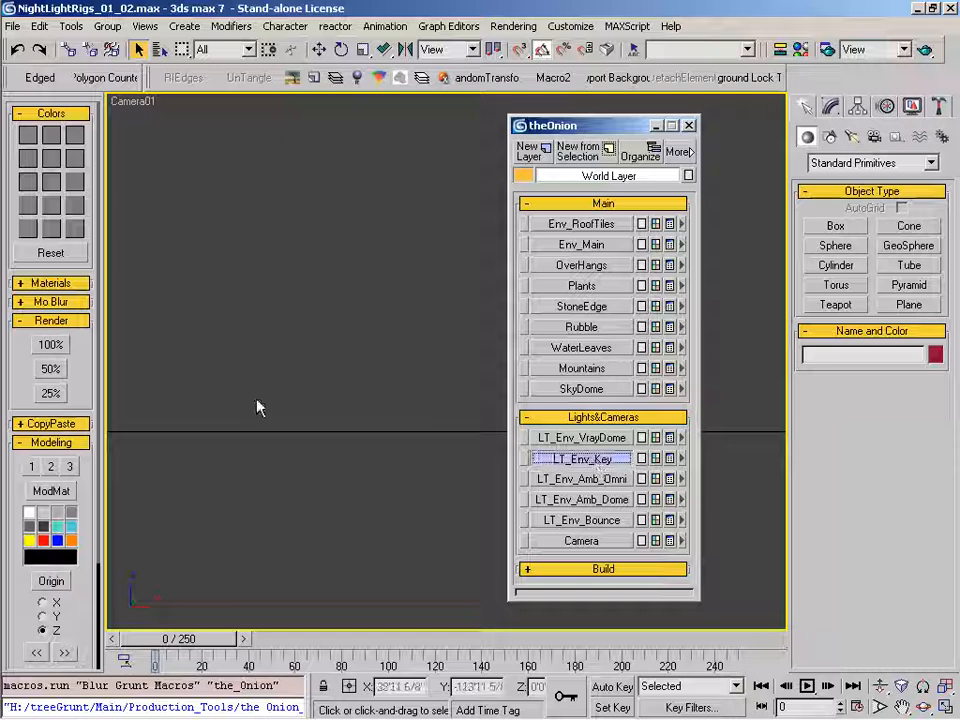
{"action": "key", "text": "h"}
{"action": "left_click_drag", "start_coordinate": [357, 219], "coordinate": [362, 234]}
{"action": "left_click", "coordinate": [555, 545]}
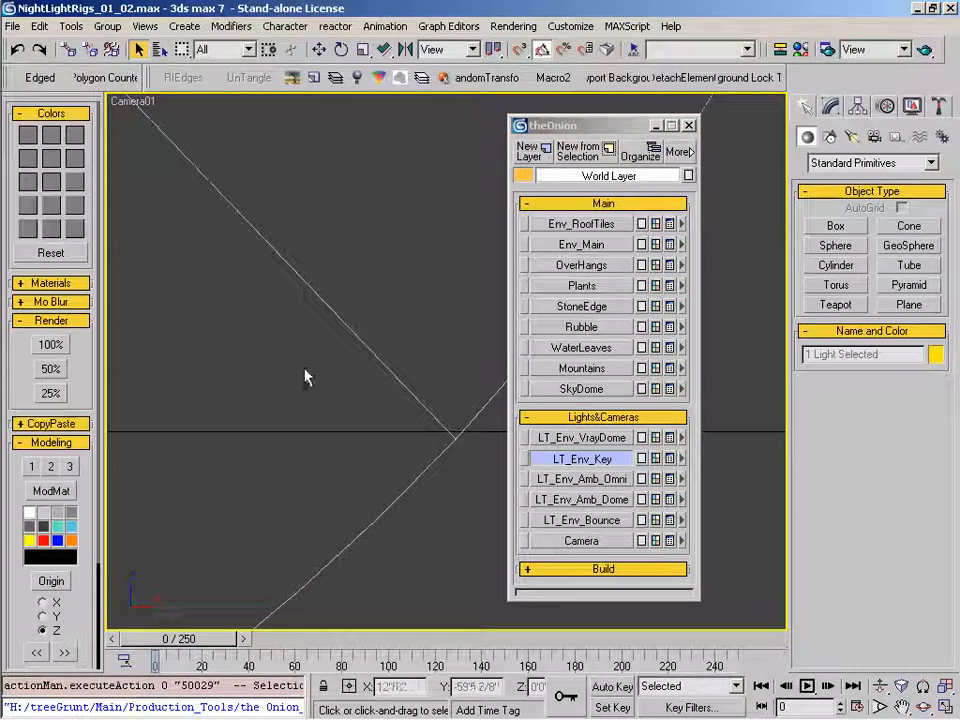
- Clone the selected key light as an independent copy named LT_Env_Moon
{"action": "key", "text": "ctrl+v"}
{"action": "left_click", "coordinate": [425, 320]}
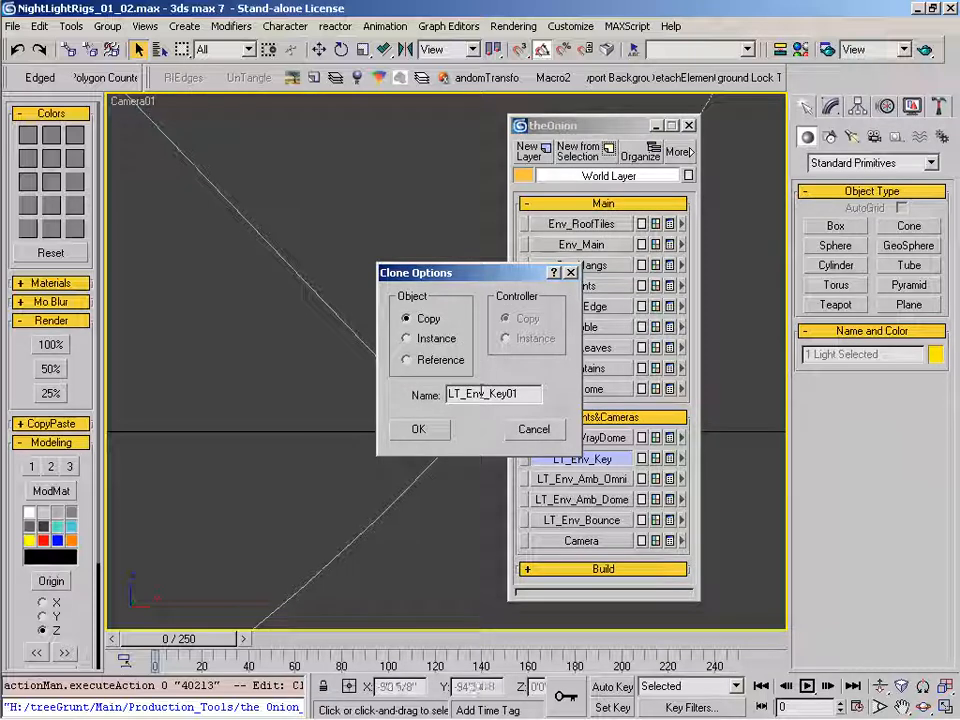
{"action": "left_click_drag", "start_coordinate": [490, 394], "coordinate": [560, 397]}
{"action": "type", "text": "Moon"}
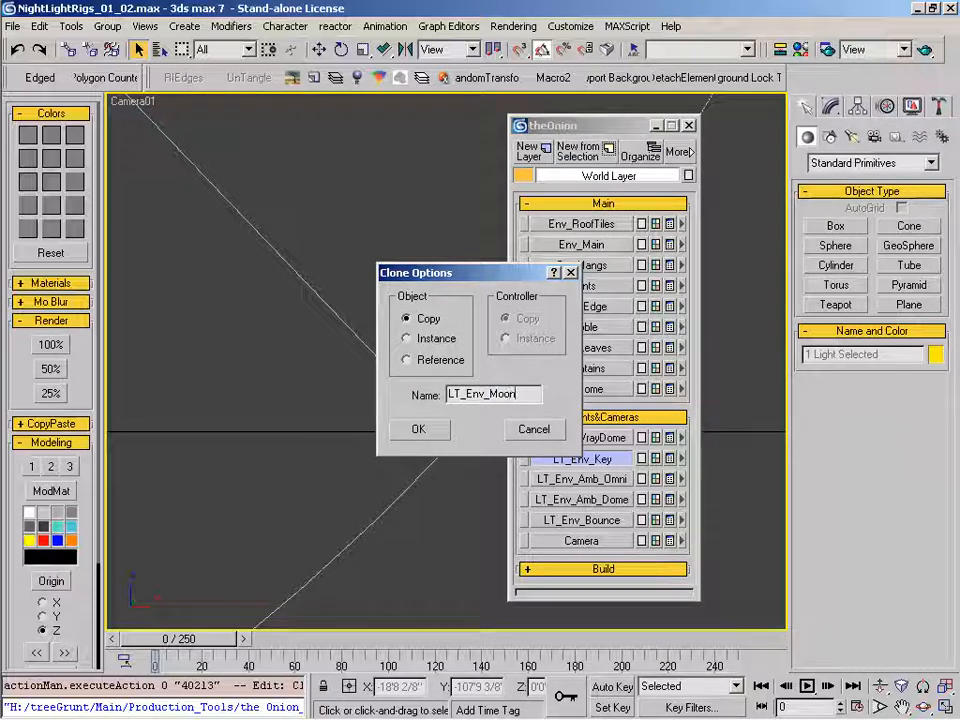
{"action": "key", "text": "Return"}
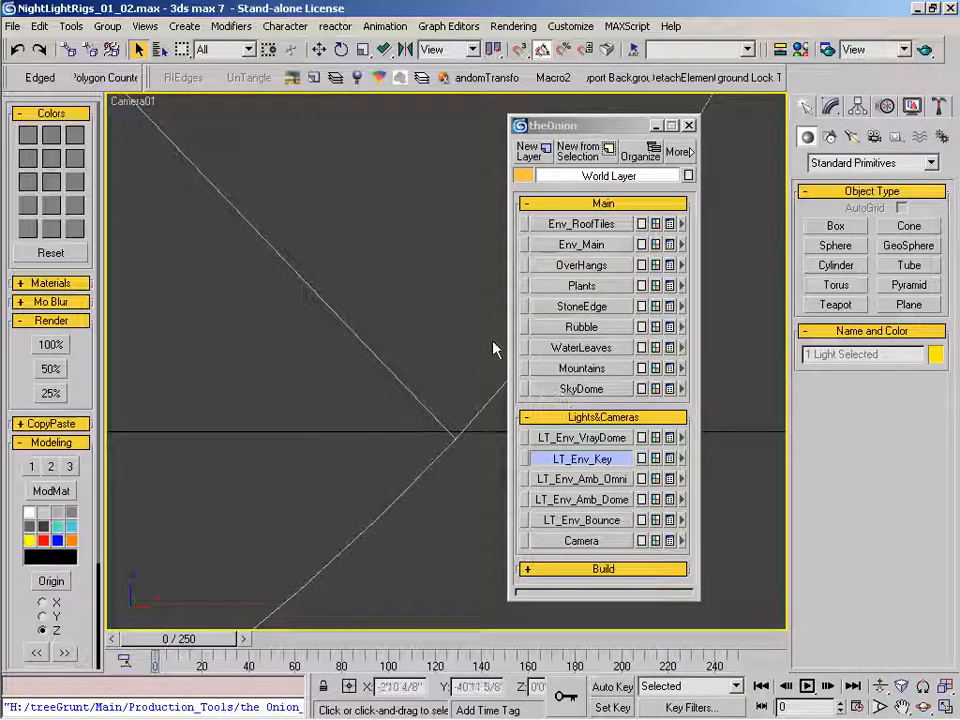
- Create a new layer from the selected moon light and name the layer LT_Env_Moon
{"action": "left_click", "coordinate": [590, 150]}
{"action": "left_click_drag", "start_coordinate": [597, 130], "coordinate": [579, 91]}
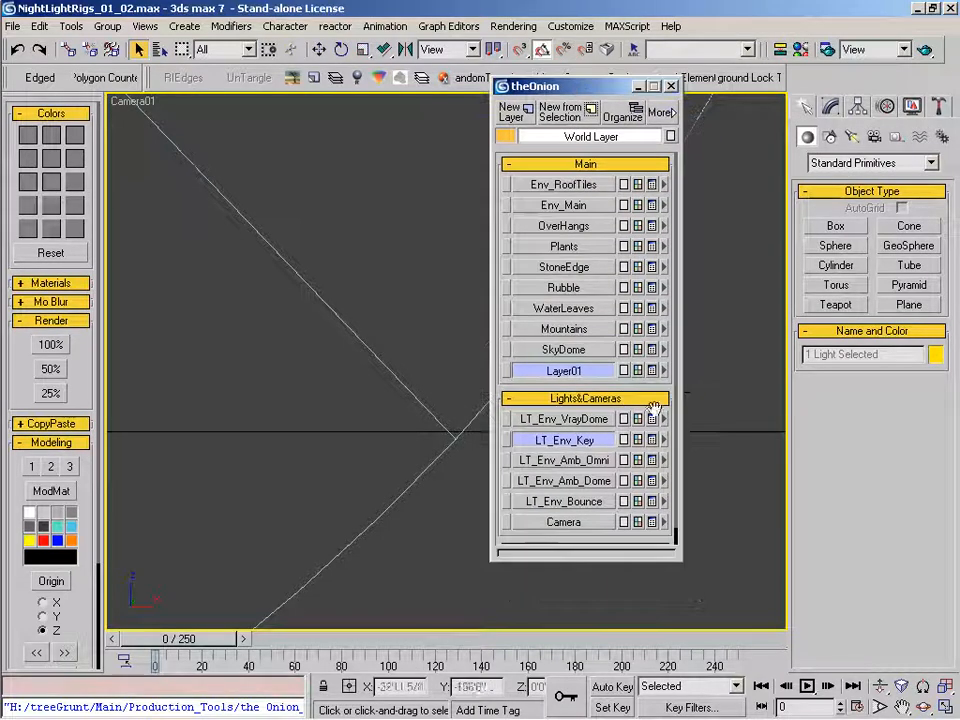
{"action": "left_click", "coordinate": [664, 371]}
{"action": "left_click", "coordinate": [707, 519]}
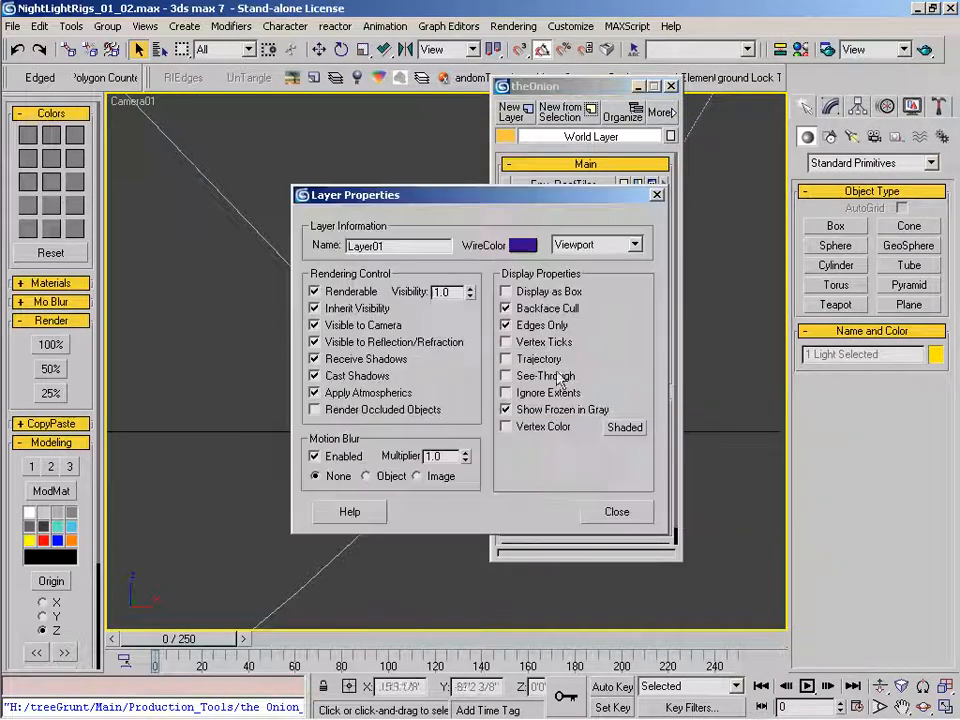
{"action": "double_click", "coordinate": [385, 245]}
{"action": "type", "text": "LT_"}
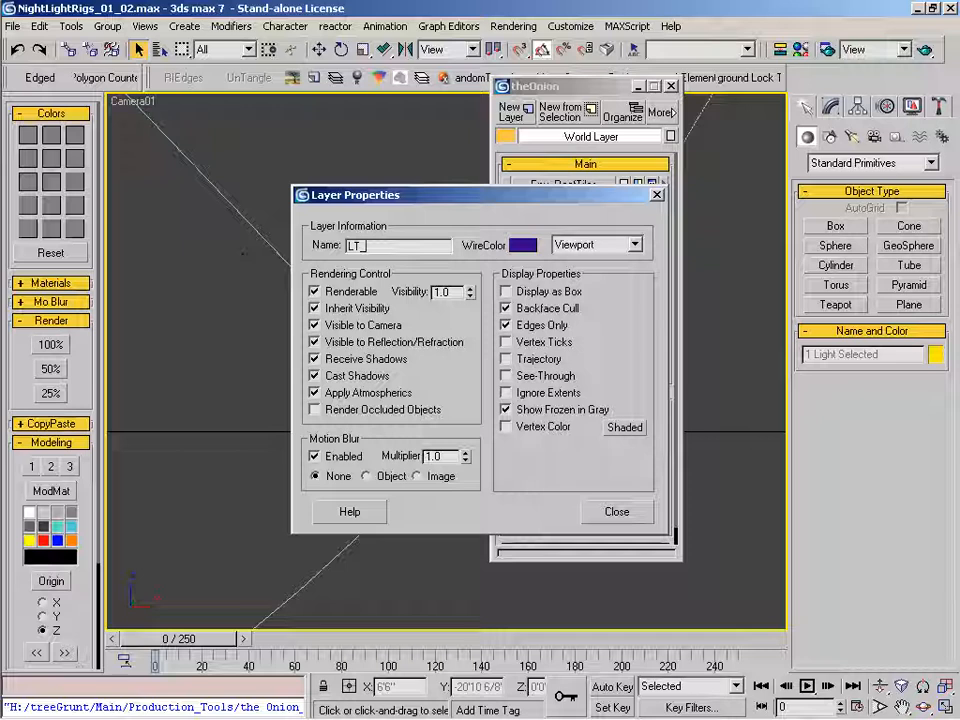
{"action": "type", "text": "Env_"}
{"action": "type", "text": "Mod"}
{"action": "left_click", "coordinate": [638, 515]}
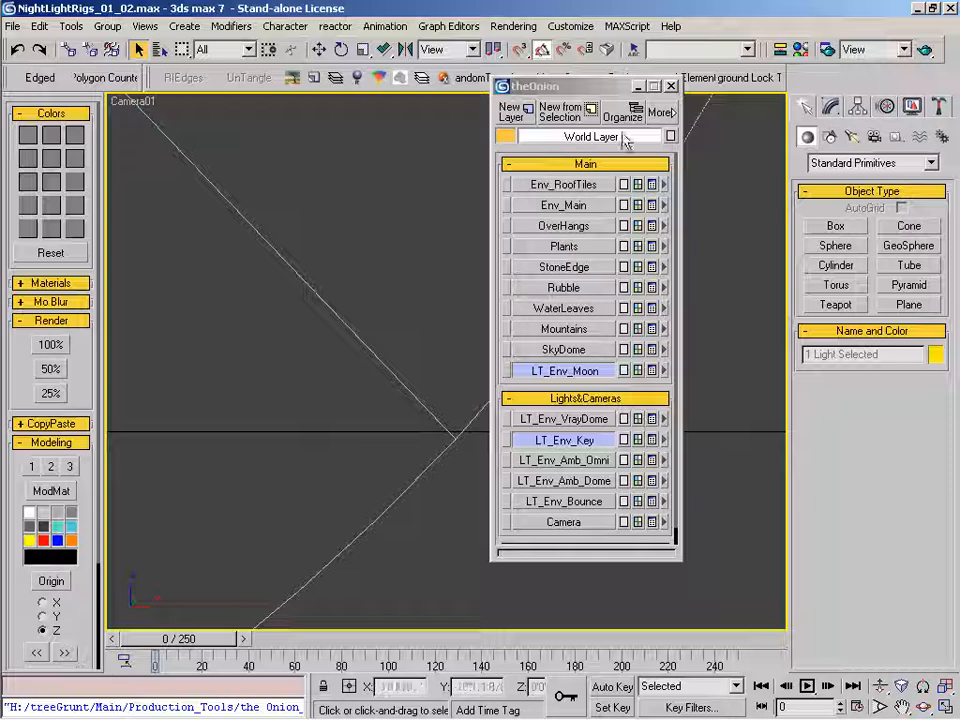
- Show only the LT_Env_VrayDome layer and clone its dome light as a copy named VRay_SkyNight
{"action": "left_click_drag", "start_coordinate": [609, 86], "coordinate": [284, 109]}
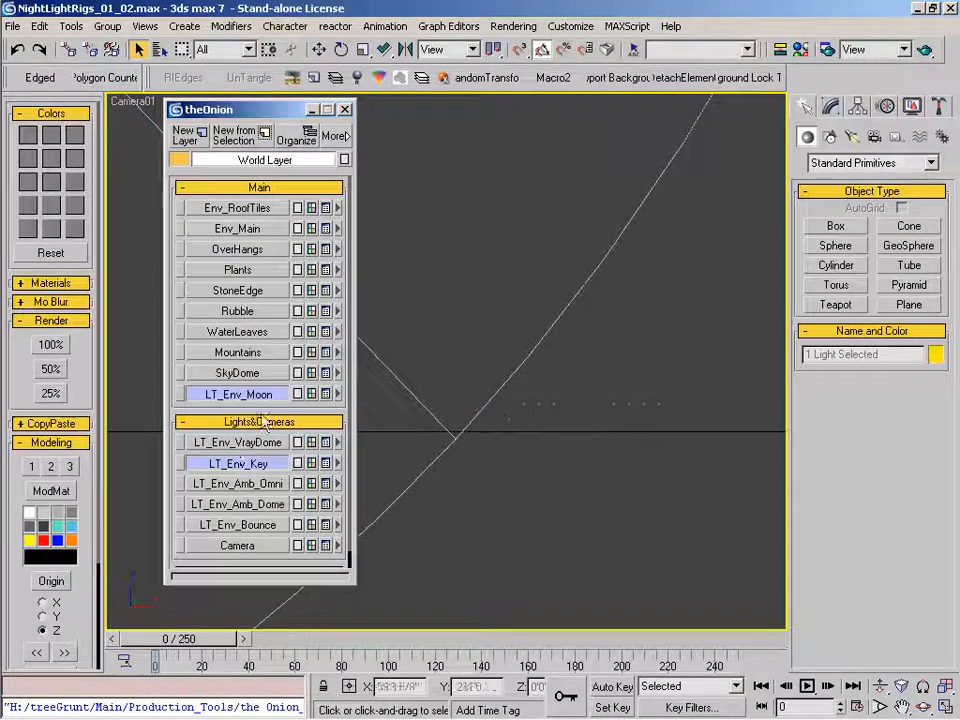
{"action": "left_click", "coordinate": [242, 463]}
{"action": "left_click", "coordinate": [242, 443]}
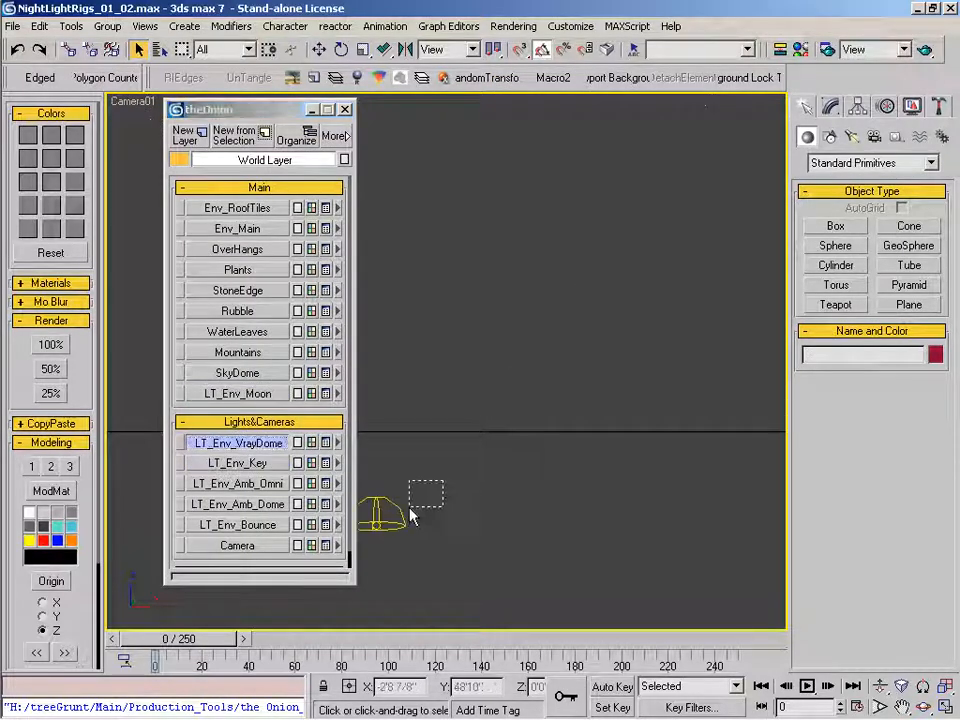
{"action": "left_click_drag", "start_coordinate": [409, 508], "coordinate": [409, 510]}
{"action": "key", "text": "ctrl+v"}
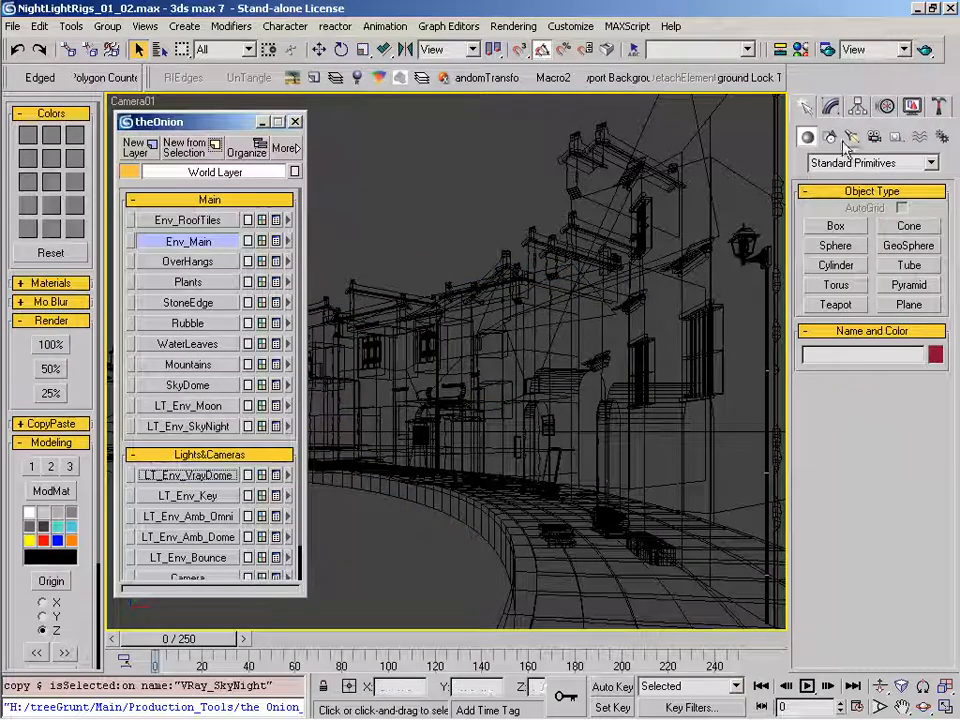
- Create a standard Omni light at the centre of the wall-mounted street lamp in the top view
{"action": "left_click", "coordinate": [851, 136]}
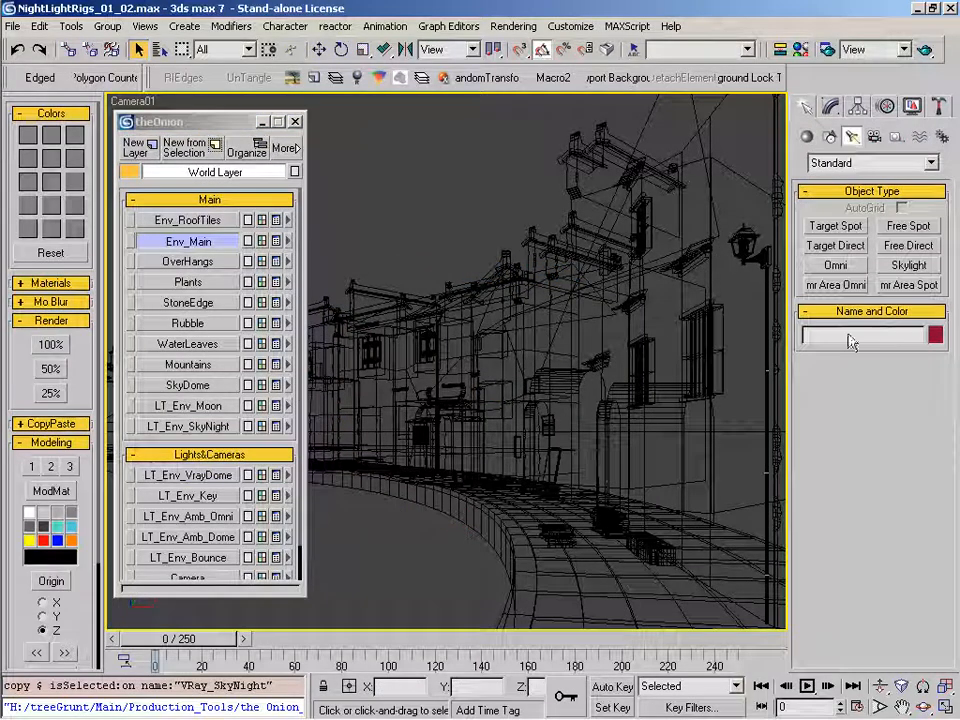
{"action": "left_click", "coordinate": [838, 265]}
{"action": "key", "text": "t"}
{"action": "key", "text": "z"}
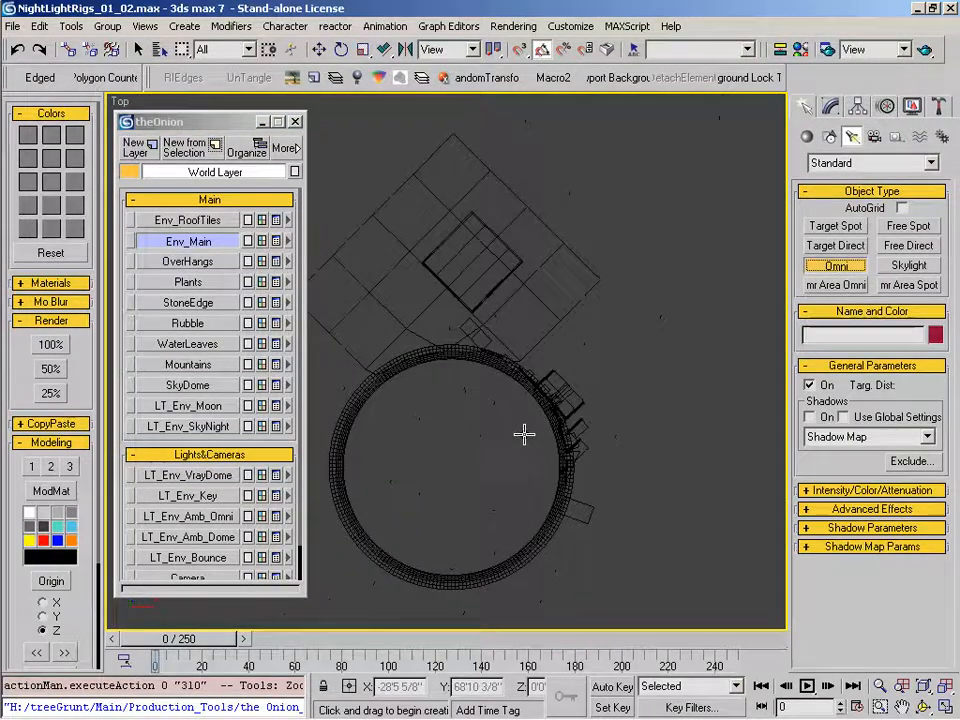
{"action": "key", "text": "alt+z"}
{"action": "left_click_drag", "start_coordinate": [558, 459], "coordinate": [590, 285]}
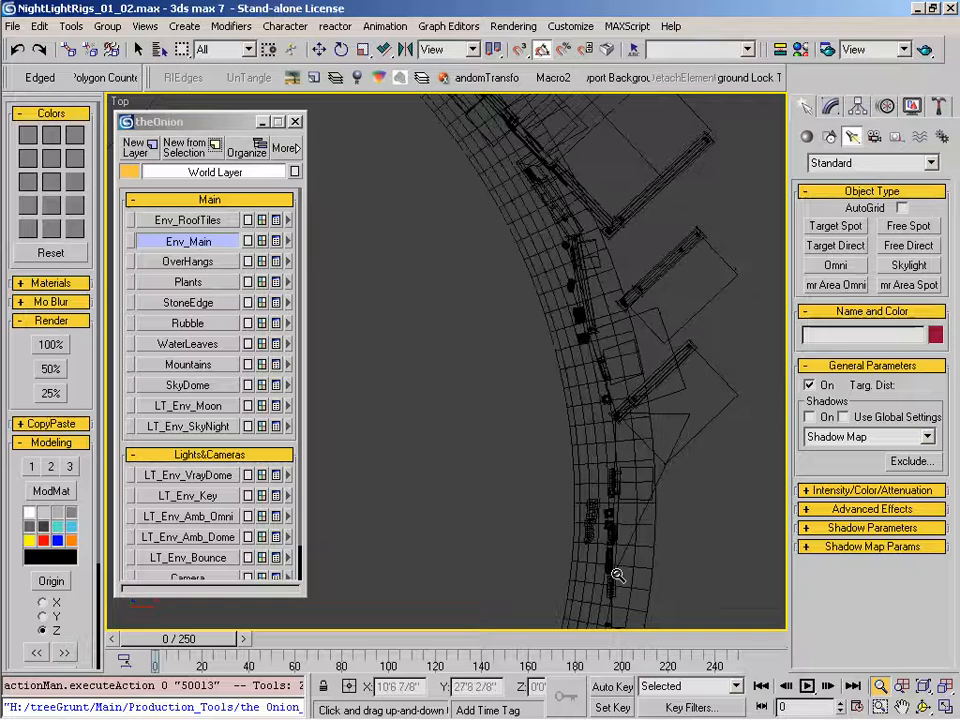
{"action": "left_click_drag", "start_coordinate": [617, 575], "coordinate": [645, 403]}
{"action": "middle_click_drag", "start_coordinate": [630, 505], "coordinate": [621, 180]}
{"action": "mouse_move", "coordinate": [566, 431]}
{"action": "left_mouse_down"}
{"action": "mouse_move", "coordinate": [579, 388]}
{"action": "mouse_move", "coordinate": [574, 441]}
{"action": "left_mouse_up"}
{"action": "middle_click_drag", "start_coordinate": [589, 463], "coordinate": [617, 212]}
{"action": "left_click_drag", "start_coordinate": [561, 384], "coordinate": [571, 330]}
{"action": "right_click", "coordinate": [571, 330]}
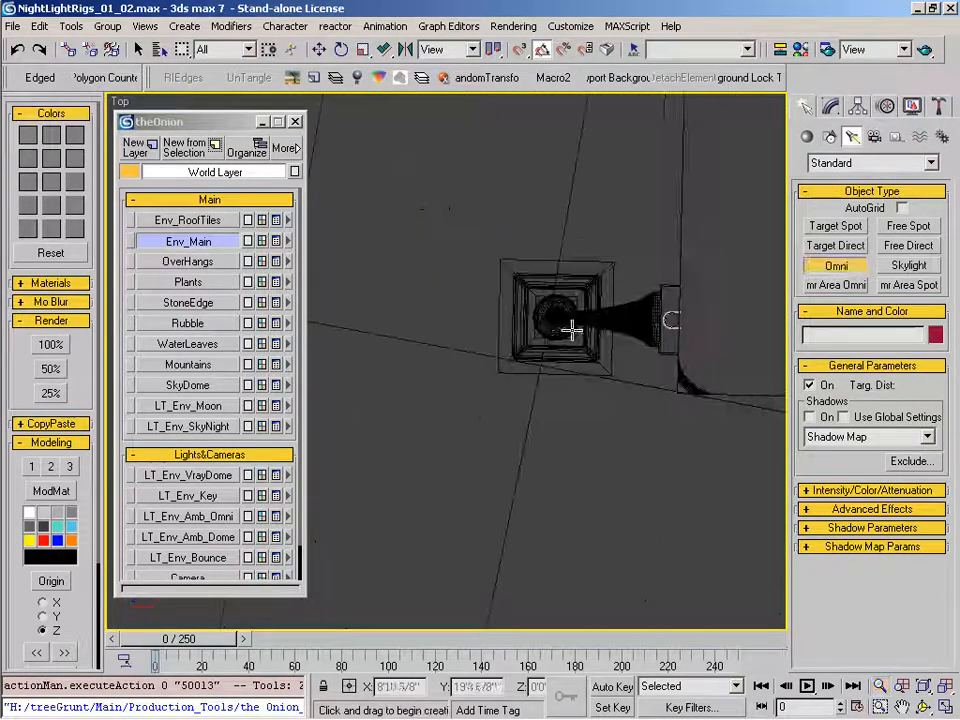
{"action": "left_click", "coordinate": [557, 316]}
- In the front view, move the omni light vertically to the centre of the street lamp's bulb
{"action": "middle_click_drag", "start_coordinate": [591, 359], "coordinate": [575, 412]}
{"action": "key", "text": "alt+z"}
{"action": "left_click_drag", "start_coordinate": [535, 388], "coordinate": [583, 329]}
{"action": "key", "text": "w"}
{"action": "key", "text": "f"}
{"action": "key", "text": "alt+z"}
{"action": "left_click_drag", "start_coordinate": [564, 259], "coordinate": [543, 133]}
{"action": "key", "text": "w"}
{"action": "key", "text": "alt+z"}
{"action": "left_click_drag", "start_coordinate": [544, 210], "coordinate": [570, 105]}
{"action": "middle_click_drag", "start_coordinate": [525, 249], "coordinate": [542, 477]}
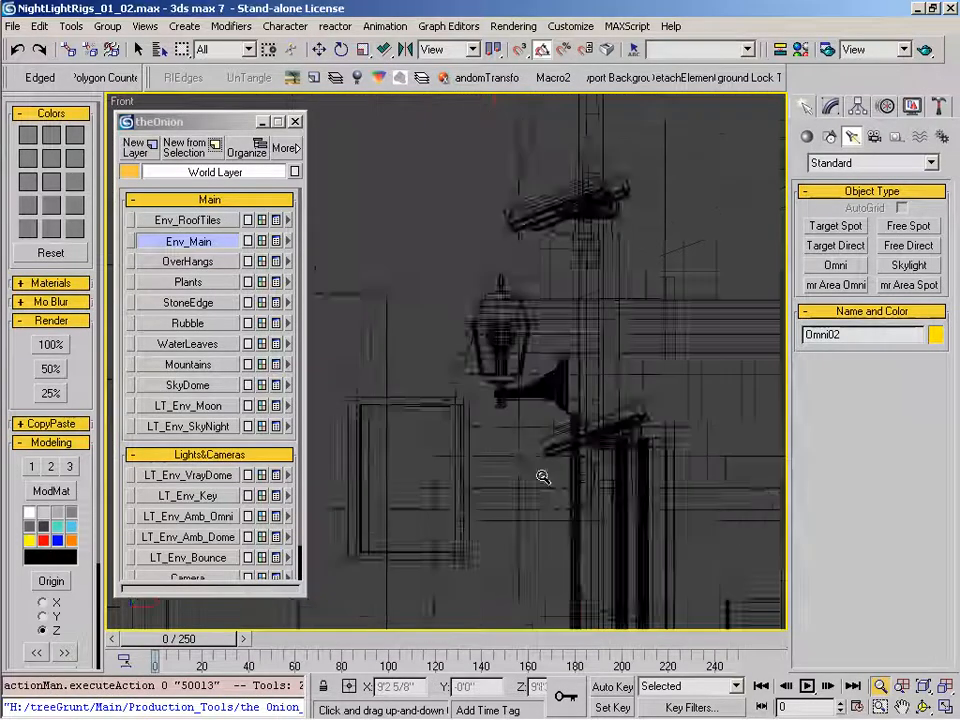
{"action": "left_click_drag", "start_coordinate": [512, 403], "coordinate": [525, 309]}
{"action": "key", "text": "w"}
{"action": "middle_click_drag", "start_coordinate": [497, 276], "coordinate": [516, 401]}
{"action": "left_click_drag", "start_coordinate": [504, 270], "coordinate": [504, 285]}
{"action": "middle_click_drag", "start_coordinate": [525, 350], "coordinate": [545, 393]}
{"action": "key", "text": "alt+z"}
{"action": "left_click_drag", "start_coordinate": [538, 410], "coordinate": [550, 335]}
{"action": "key", "text": "w"}
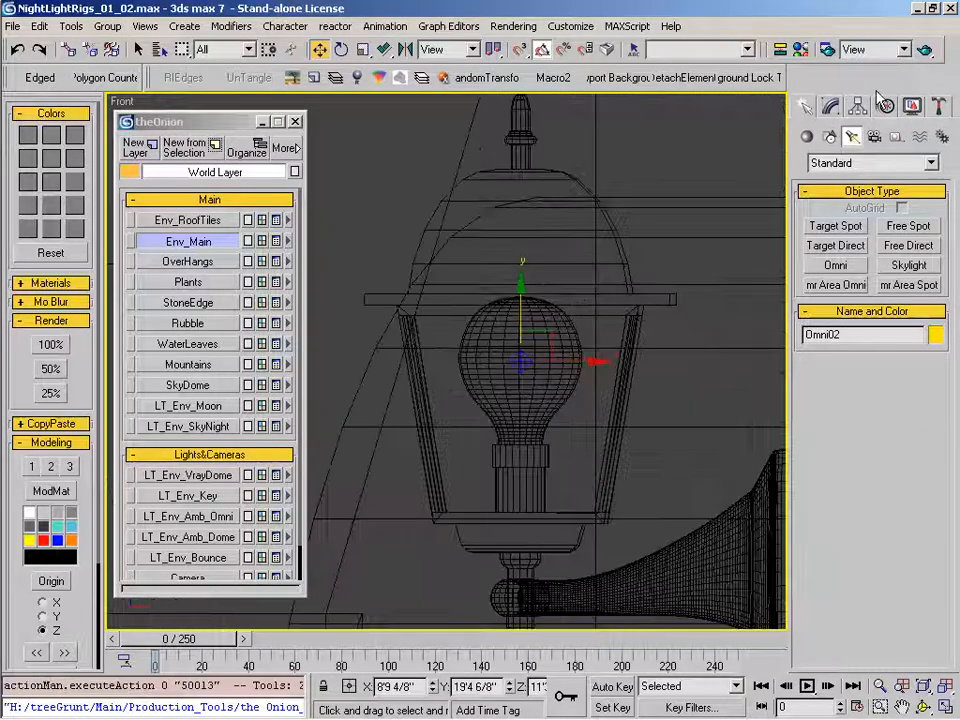
- Enable far attenuation on the omni light and reset the far start and near end distances to 0'0"
{"action": "left_click", "coordinate": [830, 107]}
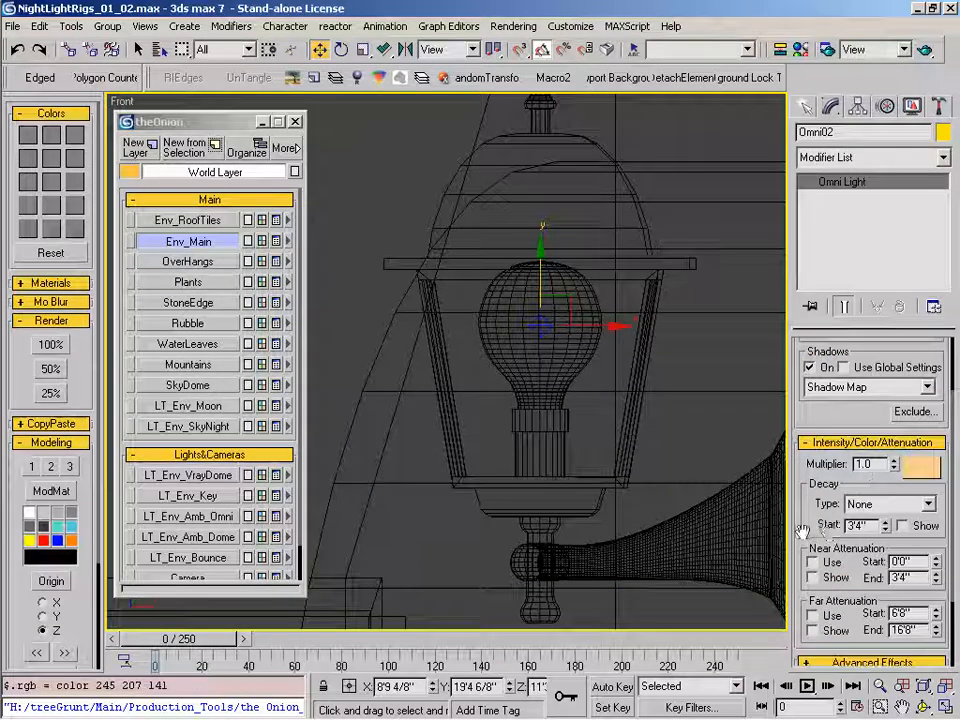
{"action": "scroll", "coordinate": [843, 538], "scroll_direction": "down", "scroll_amount": 2}
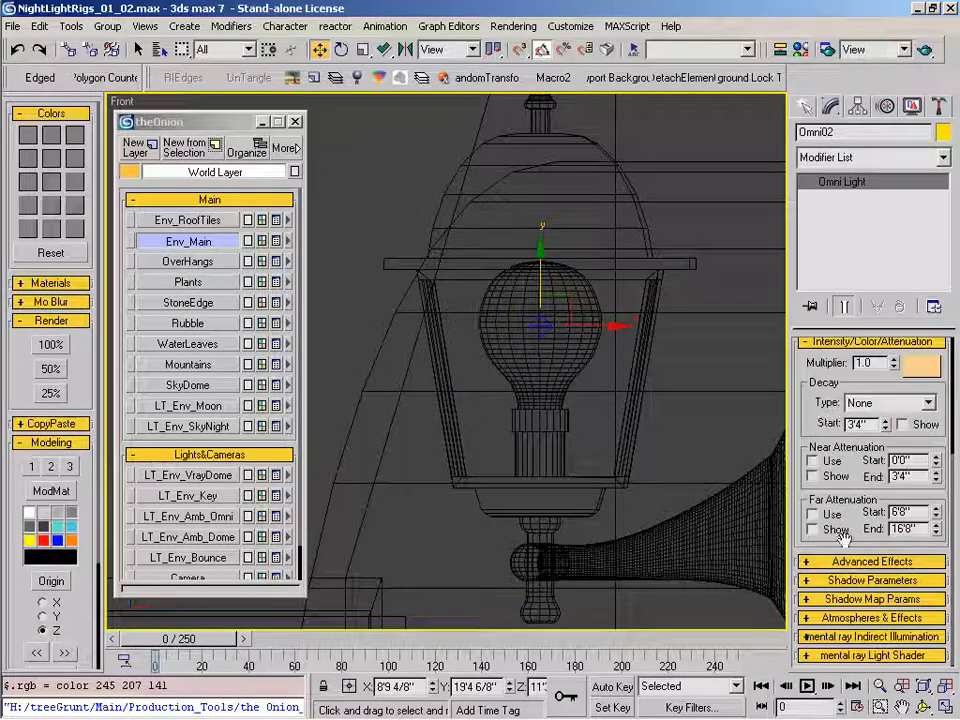
{"action": "key", "text": "alt+z"}
{"action": "left_click_drag", "start_coordinate": [508, 306], "coordinate": [487, 445]}
{"action": "middle_click_drag", "start_coordinate": [487, 445], "coordinate": [587, 459], "text": "alt"}
{"action": "right_click", "coordinate": [587, 459]}
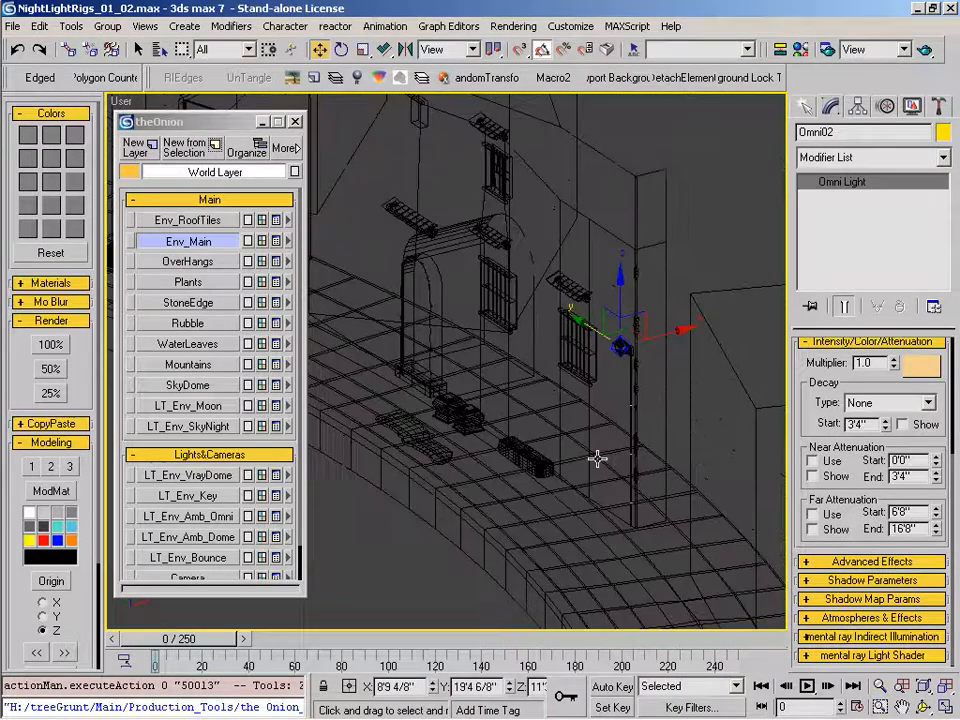
{"action": "left_click", "coordinate": [812, 514]}
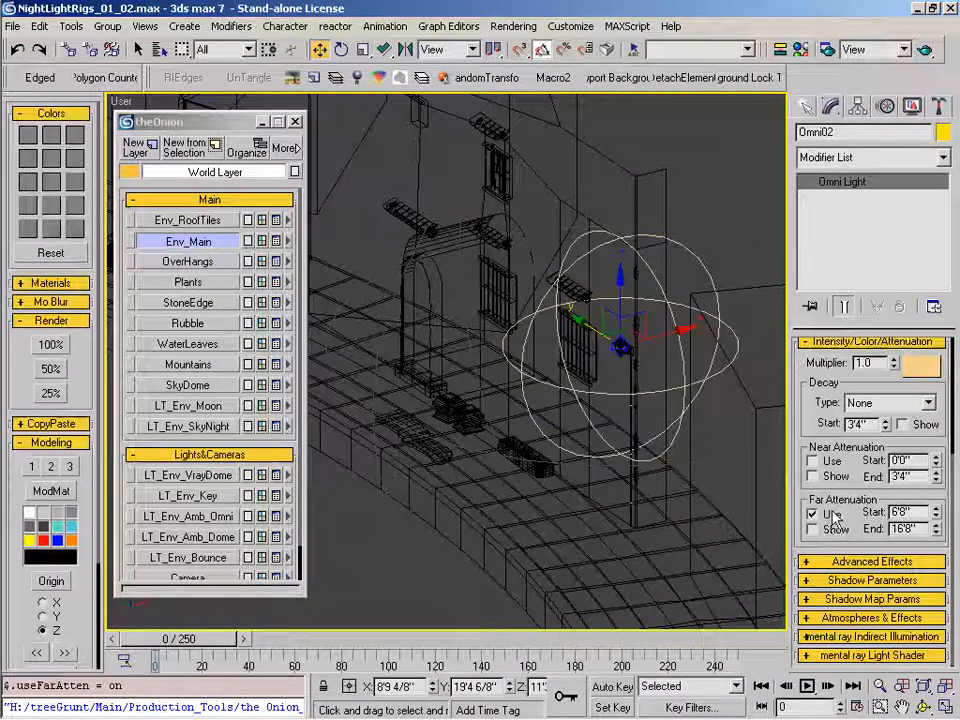
{"action": "right_click", "coordinate": [936, 515]}
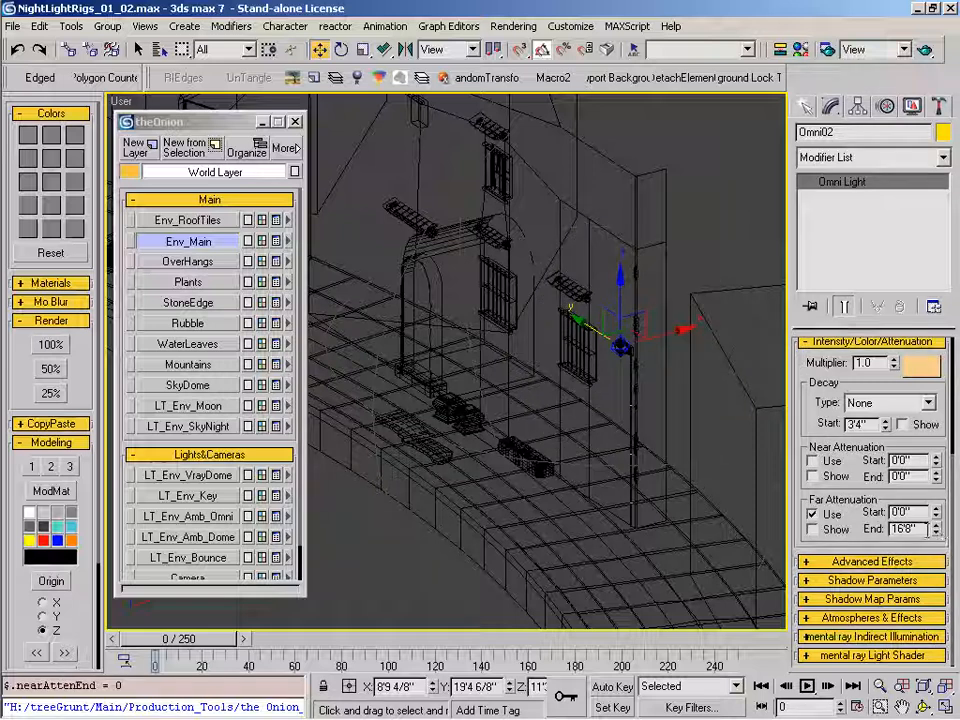
- Set the omni light's far attenuation end to 20'0"
{"action": "double_click", "coordinate": [925, 529]}
{"action": "type", "text": "20"}
{"action": "key", "text": "Return"}
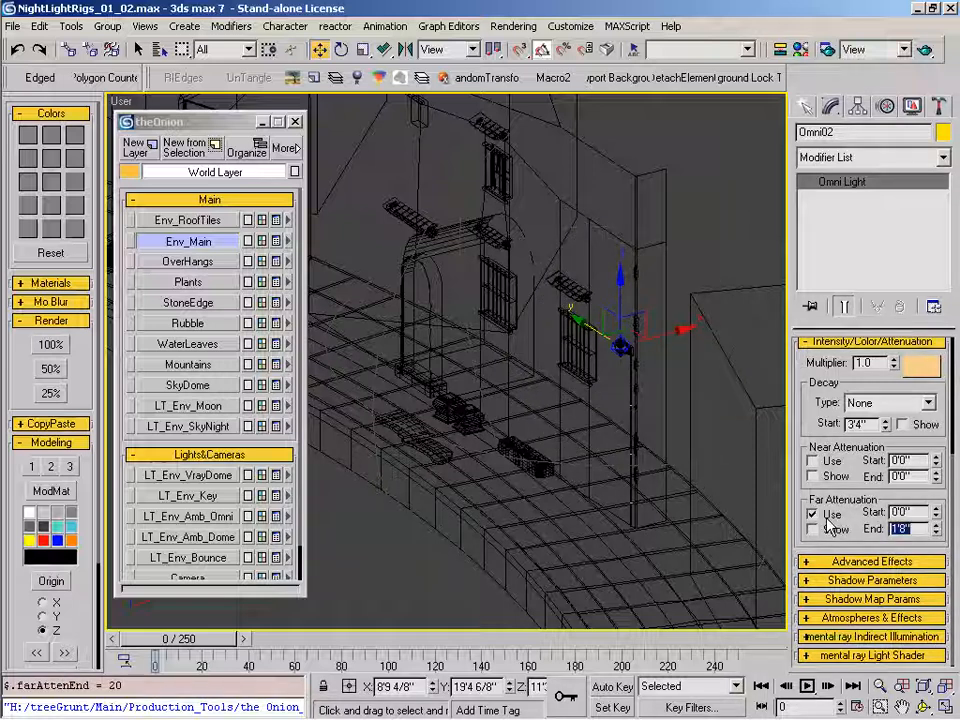
{"action": "type", "text": "20'"}
{"action": "key", "text": "Return"}
- Set the omni light's intensity multiplier to 3.0
{"action": "middle_click_drag", "start_coordinate": [517, 414], "coordinate": [557, 373]}
{"action": "key", "text": "alt+z"}
{"action": "left_click_drag", "start_coordinate": [557, 373], "coordinate": [579, 422]}
{"action": "middle_click_drag", "start_coordinate": [579, 422], "coordinate": [618, 447], "text": "alt"}
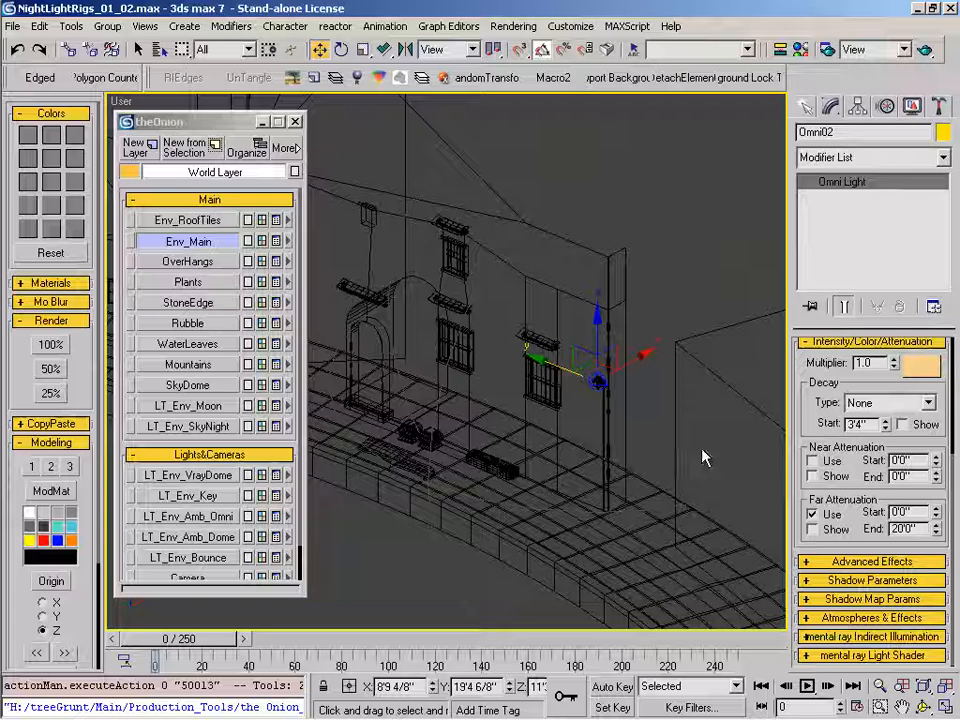
{"action": "left_click_drag", "start_coordinate": [878, 363], "coordinate": [798, 366]}
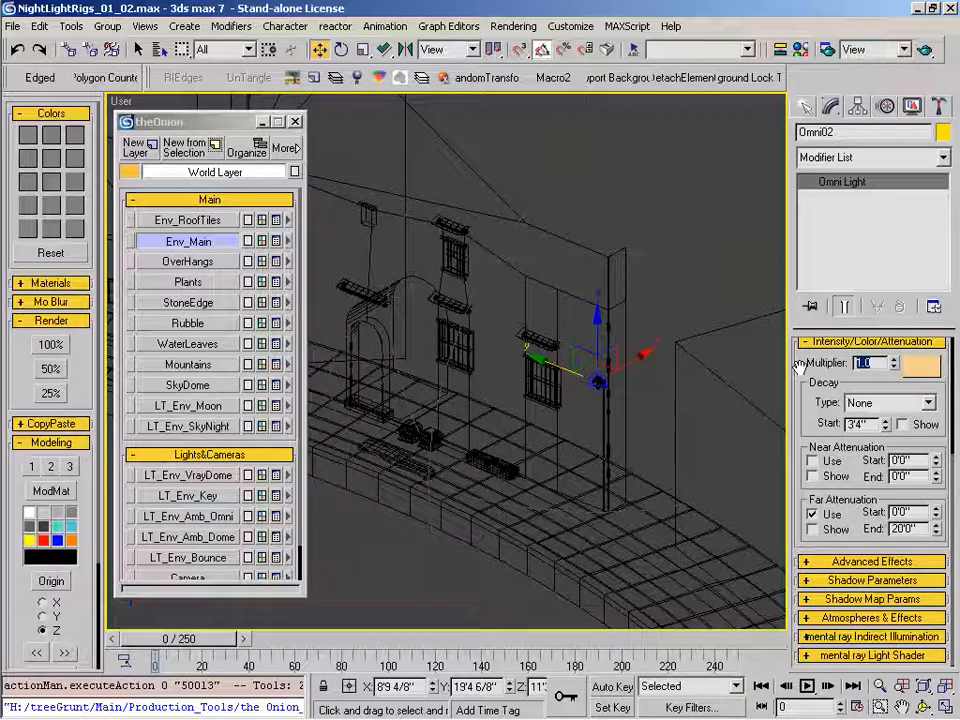
{"action": "type", "text": "3"}
{"action": "key", "text": "Return"}
- Rename the omni light LT_lamp and create a new layer from the selected light
{"action": "key", "text": "alt+z"}
{"action": "left_click_drag", "start_coordinate": [610, 497], "coordinate": [513, 394]}
{"action": "right_click", "coordinate": [513, 394]}
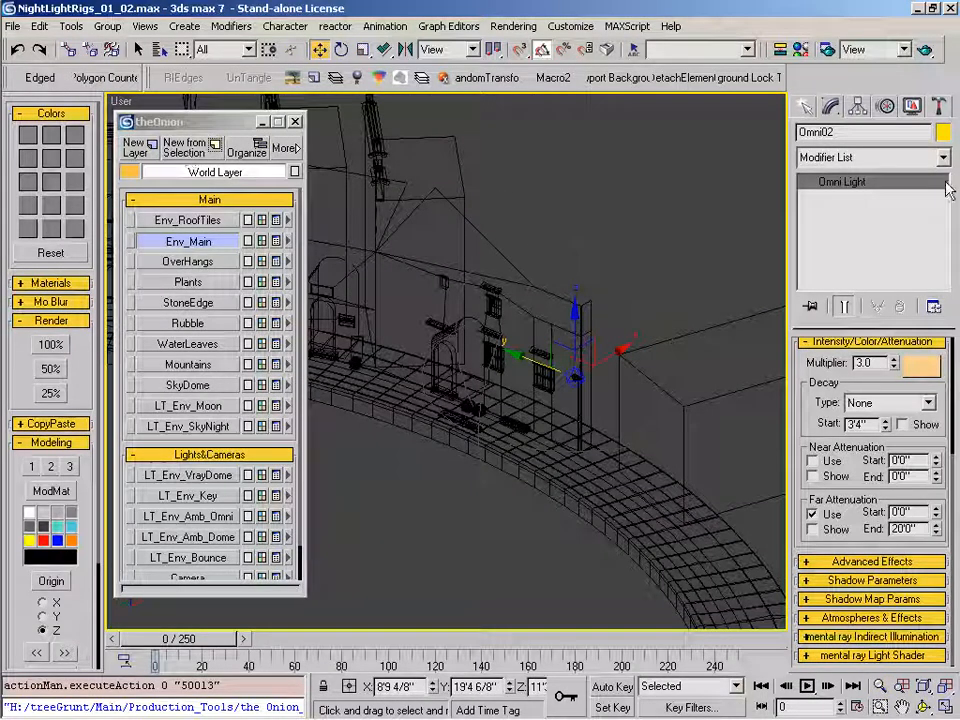
{"action": "double_click", "coordinate": [835, 131]}
{"action": "type", "text": "LT"}
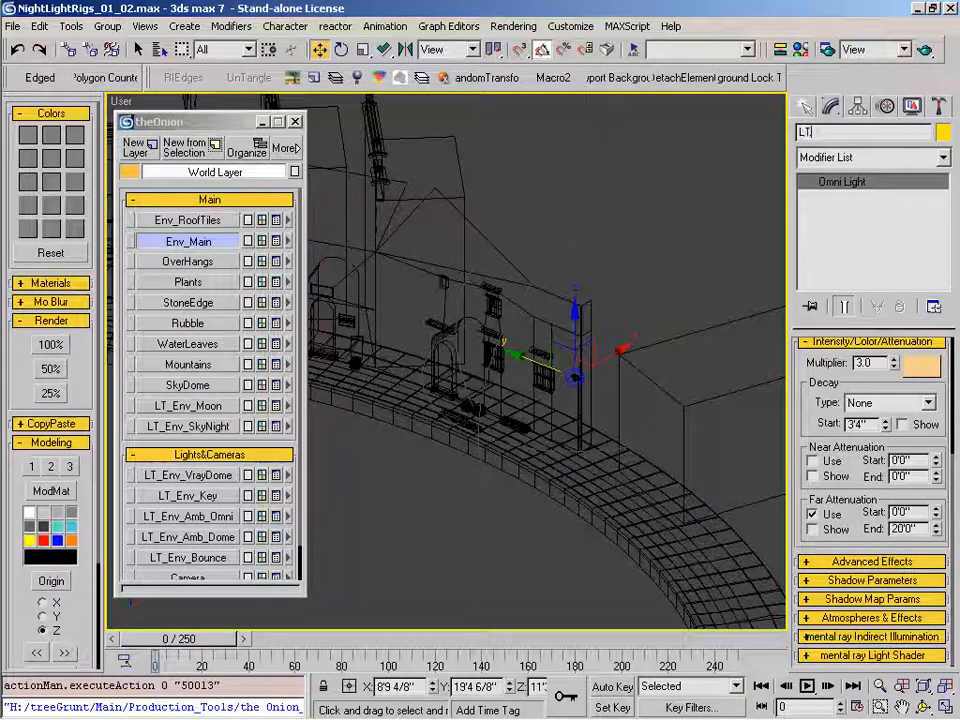
{"action": "type", "text": "_lamp"}
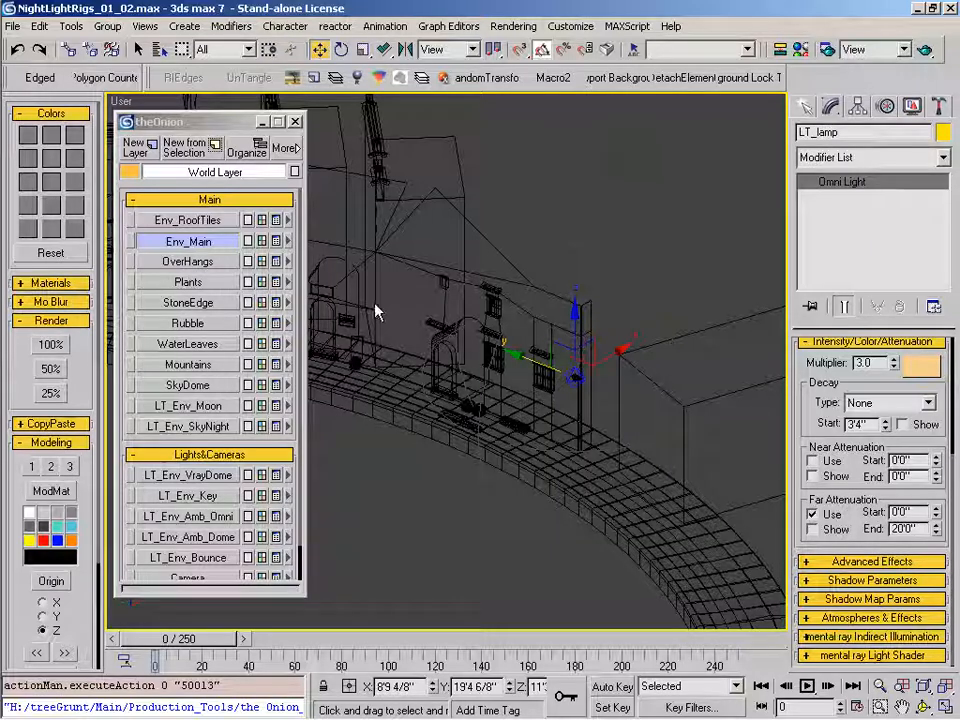
{"action": "left_click", "coordinate": [212, 147]}
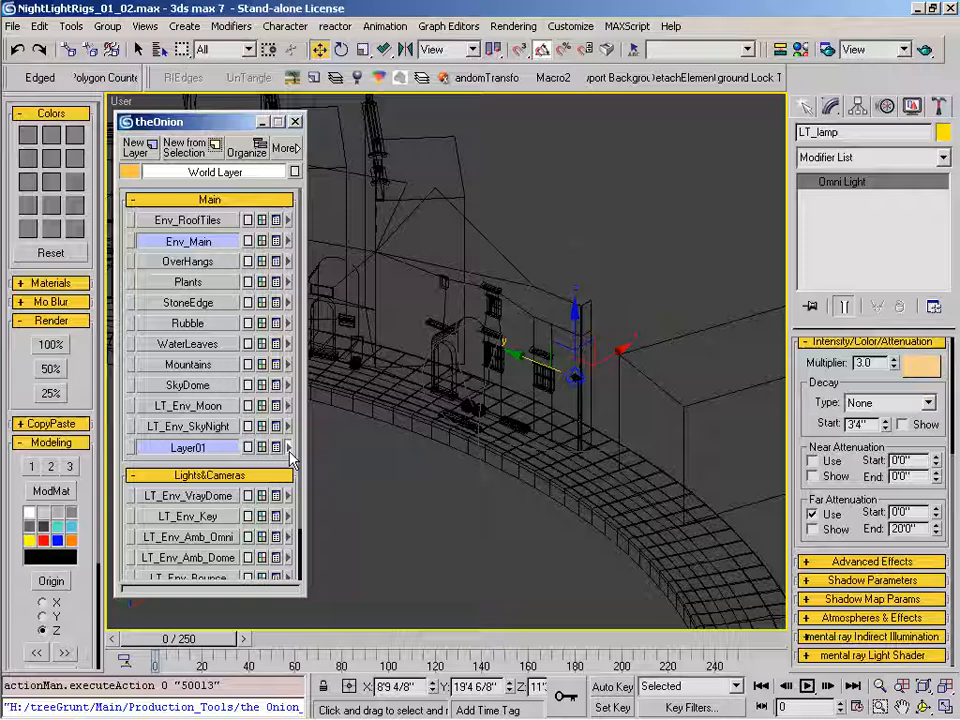
- Close the layer manager and draw a plane VRayLight in the top view behind the buildings, U size about 2'7" and V size about 2'3"
{"action": "left_click", "coordinate": [803, 105]}
{"action": "left_click", "coordinate": [296, 123]}
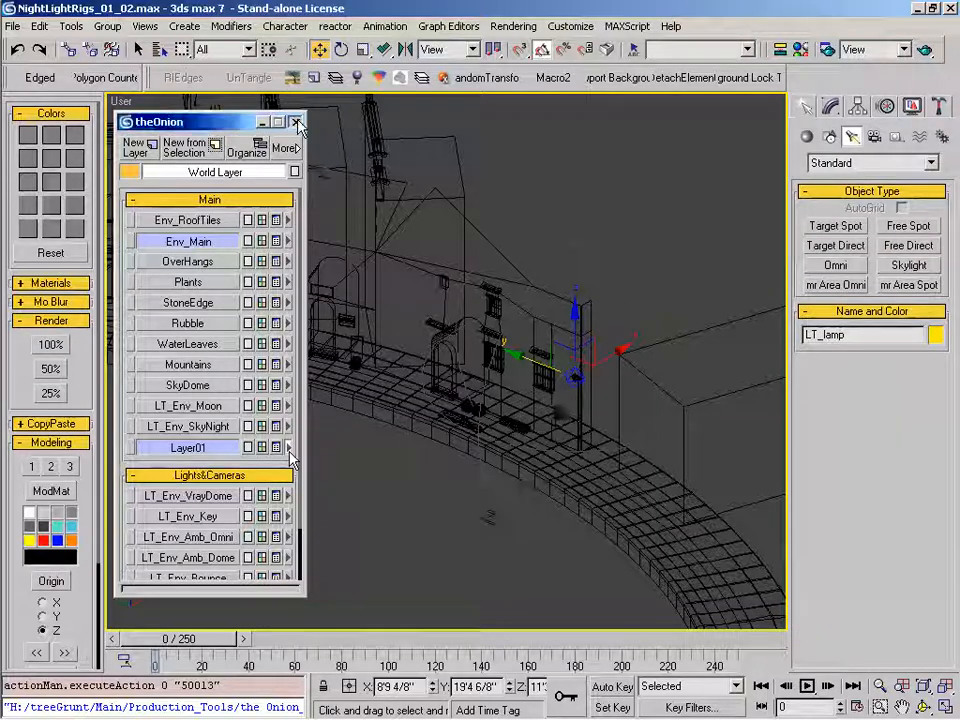
{"action": "scroll", "coordinate": [600, 408], "scroll_direction": "up", "scroll_amount": 3}
{"action": "middle_click_drag", "start_coordinate": [600, 408], "coordinate": [602, 467]}
{"action": "left_click", "coordinate": [842, 164]}
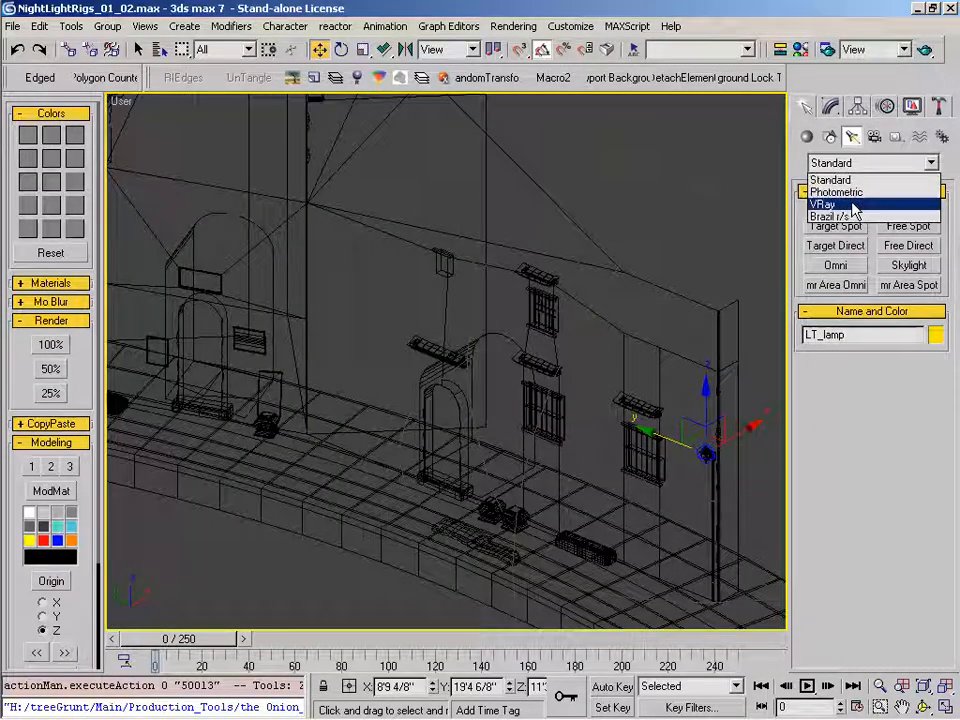
{"action": "left_click", "coordinate": [838, 206]}
{"action": "left_click", "coordinate": [850, 226]}
{"action": "middle_click_drag", "start_coordinate": [463, 489], "coordinate": [471, 478], "text": "alt"}
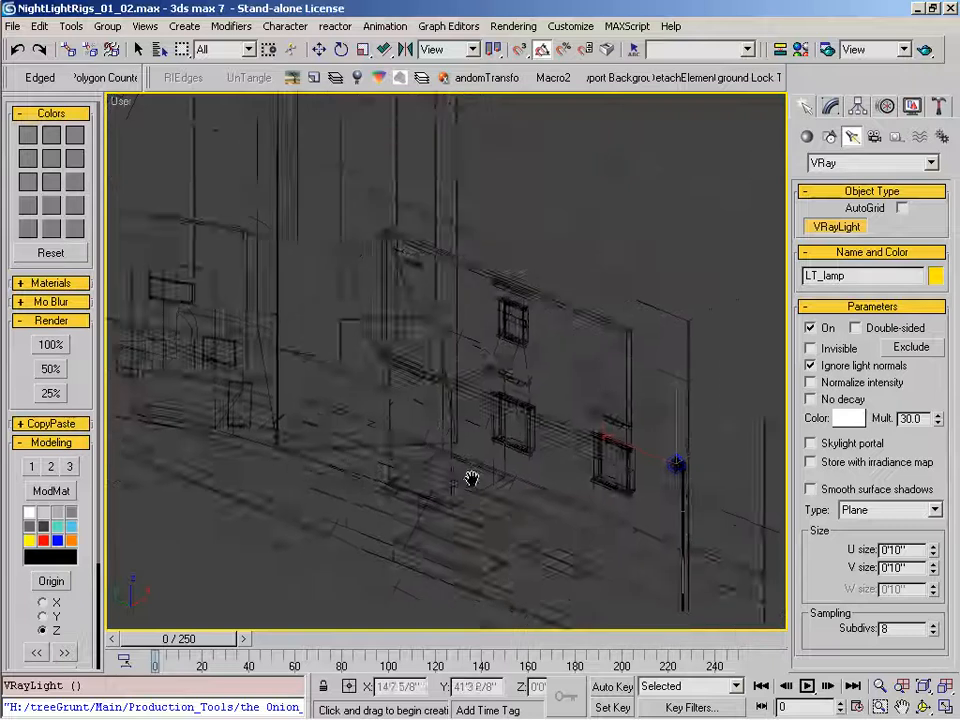
{"action": "key", "text": "t"}
{"action": "key", "text": "z"}
{"action": "middle_click_drag", "start_coordinate": [512, 388], "coordinate": [450, 580]}
{"action": "scroll", "coordinate": [465, 500], "scroll_direction": "up", "scroll_amount": 4}
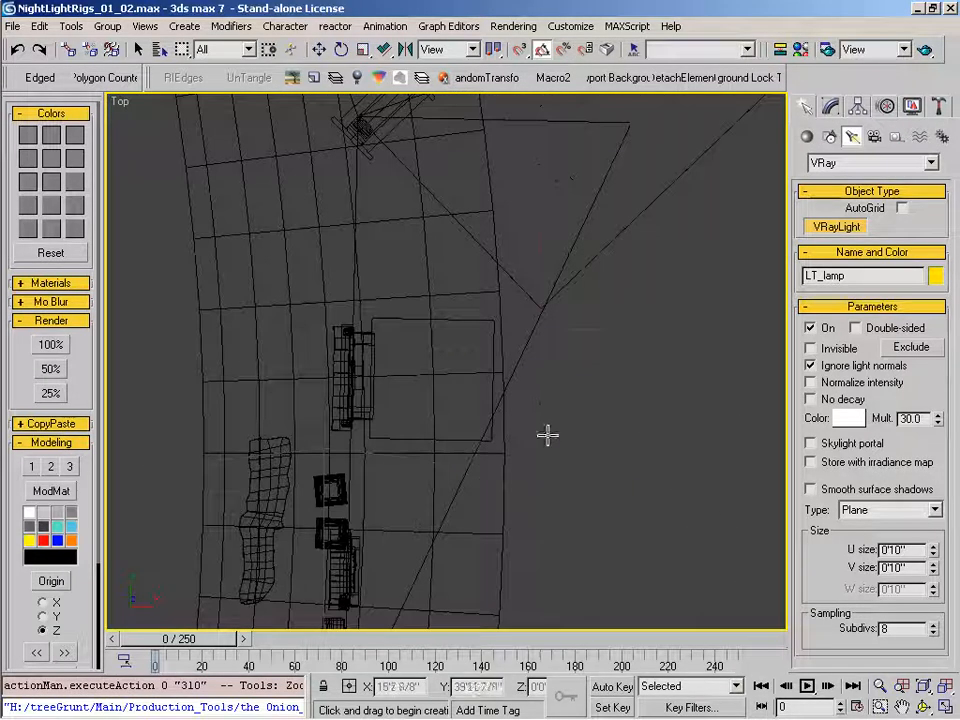
{"action": "left_click_drag", "start_coordinate": [540, 331], "coordinate": [650, 455]}
{"action": "key", "text": "w"}
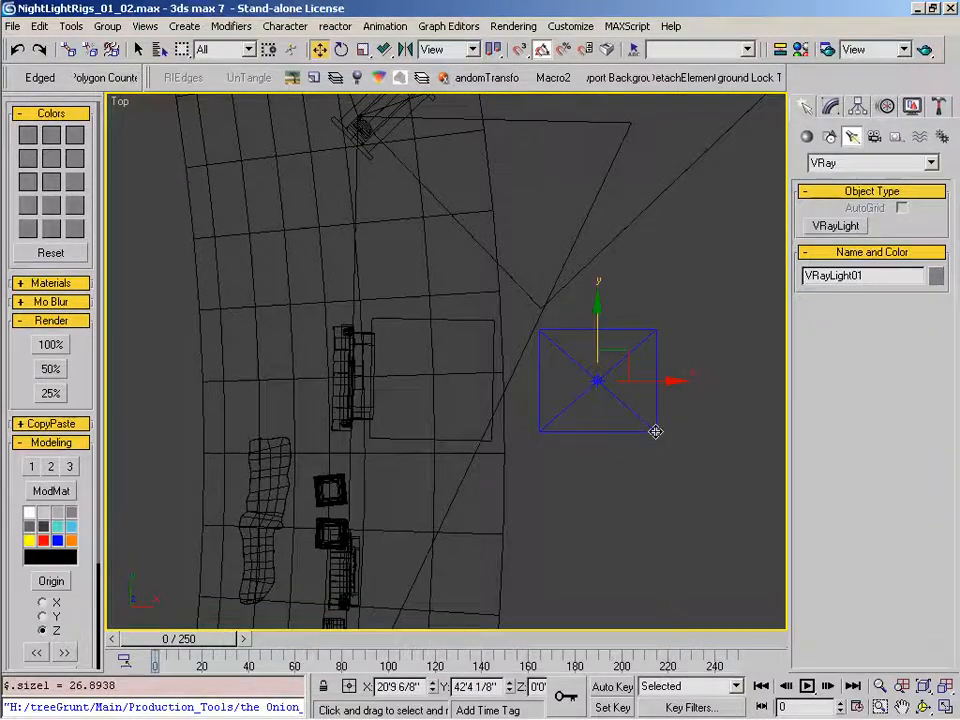
- Rotate the plane VRayLight upright and position it at the arched doorway
{"action": "middle_click_drag", "start_coordinate": [656, 431], "coordinate": [567, 400], "text": "alt"}
{"action": "left_click_drag", "start_coordinate": [633, 343], "coordinate": [538, 238]}
{"action": "key", "text": "e"}
{"action": "middle_click_drag", "start_coordinate": [468, 493], "coordinate": [498, 476], "text": "alt"}
{"action": "key", "text": "w"}
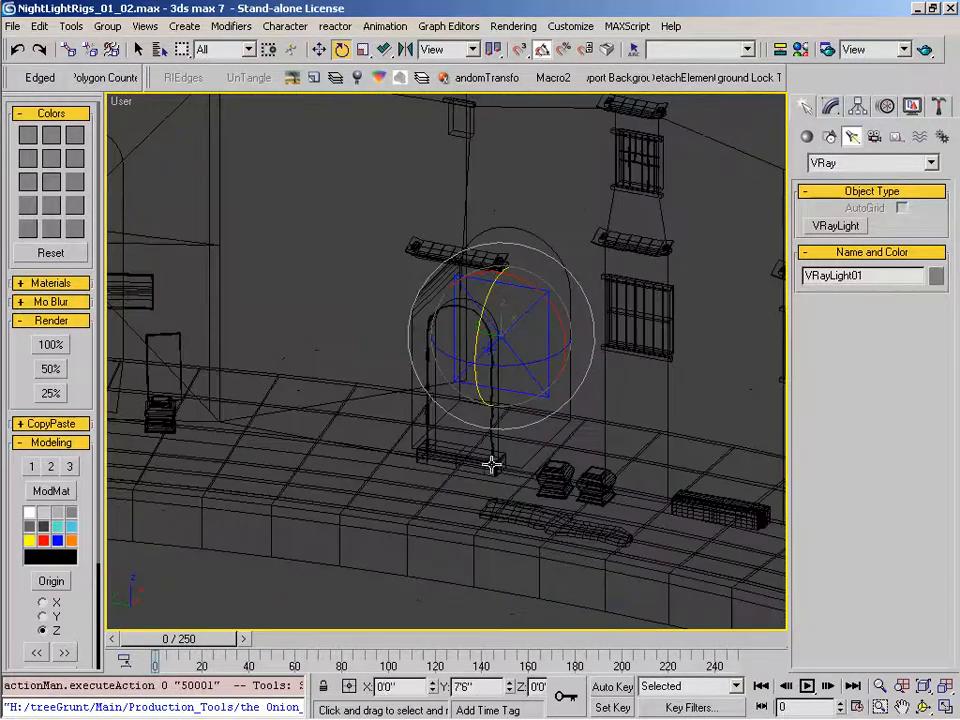
- Isolate the VRayLight together with the dark arched doorway object, and select only the light
{"action": "middle_click_drag", "start_coordinate": [456, 316], "coordinate": [460, 361]}
{"action": "right_click", "coordinate": [448, 322]}
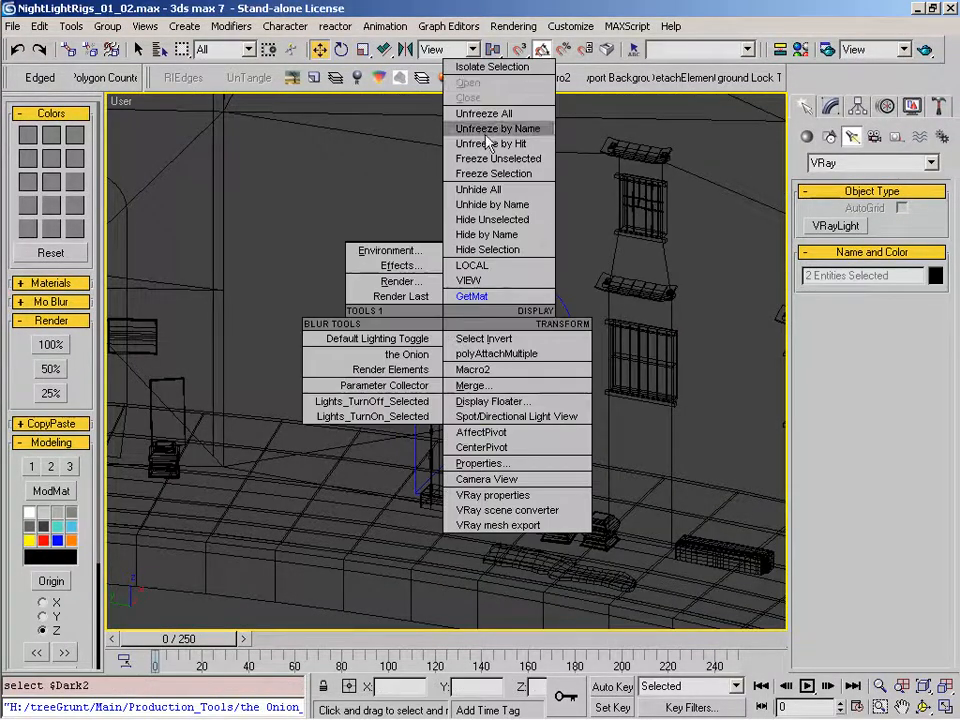
{"action": "left_click", "coordinate": [495, 12]}
{"action": "left_click", "coordinate": [484, 334]}
{"action": "middle_click_drag", "start_coordinate": [486, 330], "coordinate": [452, 478], "text": "alt"}
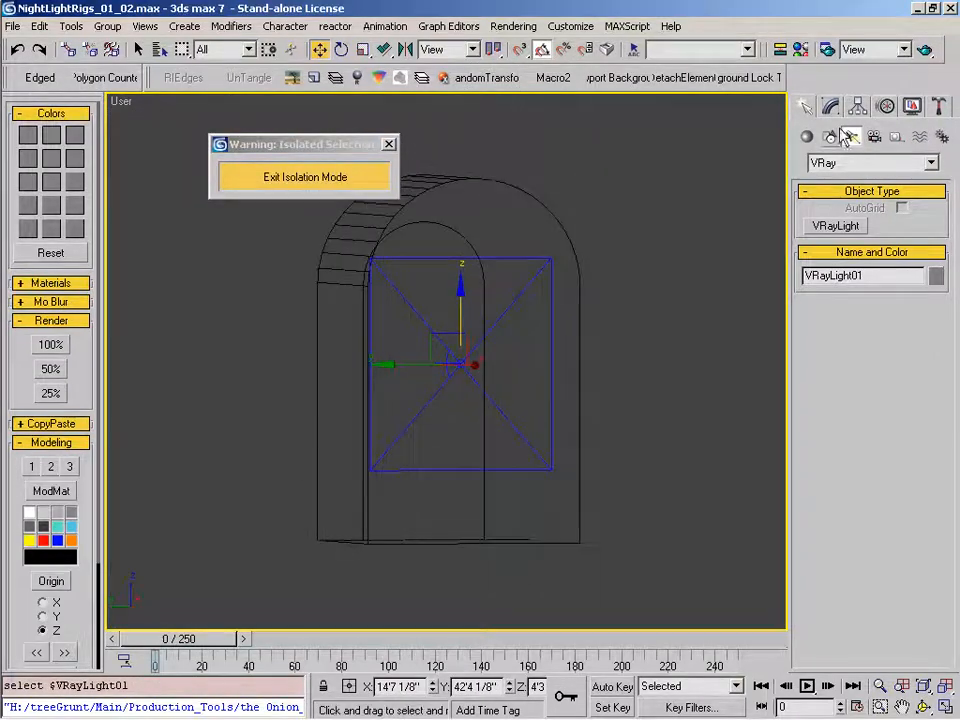
- Make the VRayLight invisible and resize it to fit the doorway with U size 3'7" and V size 2'3 7/8"
{"action": "left_click", "coordinate": [830, 106]}
{"action": "left_click", "coordinate": [828, 392]}
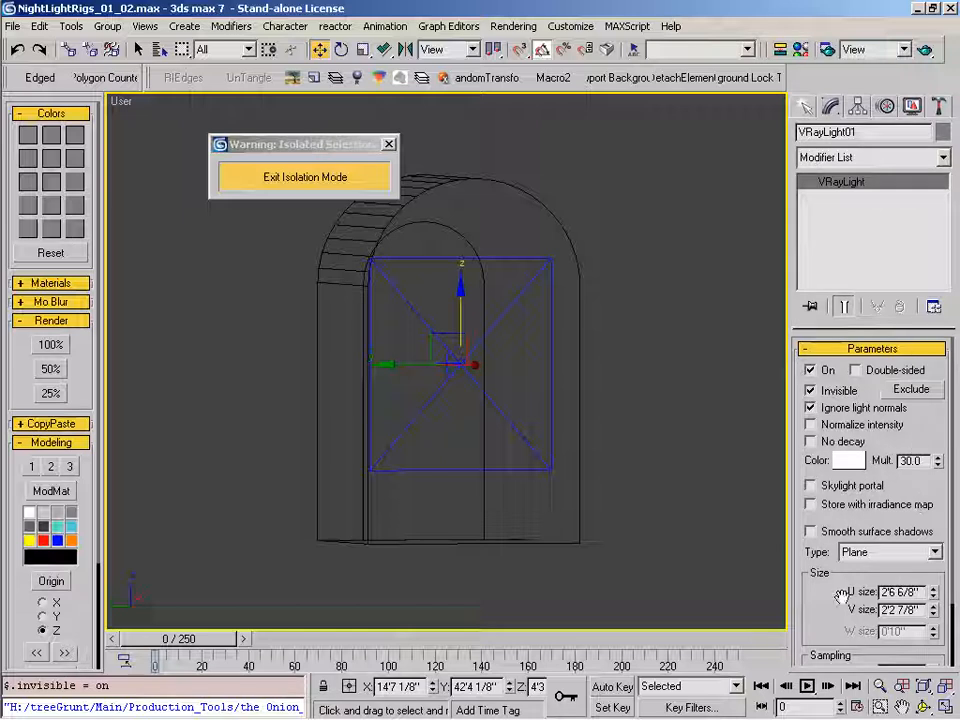
{"action": "left_click_drag", "start_coordinate": [840, 596], "coordinate": [855, 370]}
{"action": "left_click_drag", "start_coordinate": [932, 516], "coordinate": [935, 472]}
{"action": "middle_click_drag", "start_coordinate": [256, 424], "coordinate": [299, 430], "text": "alt"}
{"action": "left_click_drag", "start_coordinate": [449, 298], "coordinate": [449, 312]}
{"action": "left_click_drag", "start_coordinate": [932, 520], "coordinate": [932, 540]}
- Move the VRayLight farther back inside the arched doorway and adjust its height to fit the opening
{"action": "middle_click_drag", "start_coordinate": [467, 454], "coordinate": [502, 404], "text": "alt"}
{"action": "left_click_drag", "start_coordinate": [521, 365], "coordinate": [548, 365]}
{"action": "middle_click_drag", "start_coordinate": [502, 478], "coordinate": [513, 331], "text": "alt"}
{"action": "left_click_drag", "start_coordinate": [513, 331], "coordinate": [513, 320]}
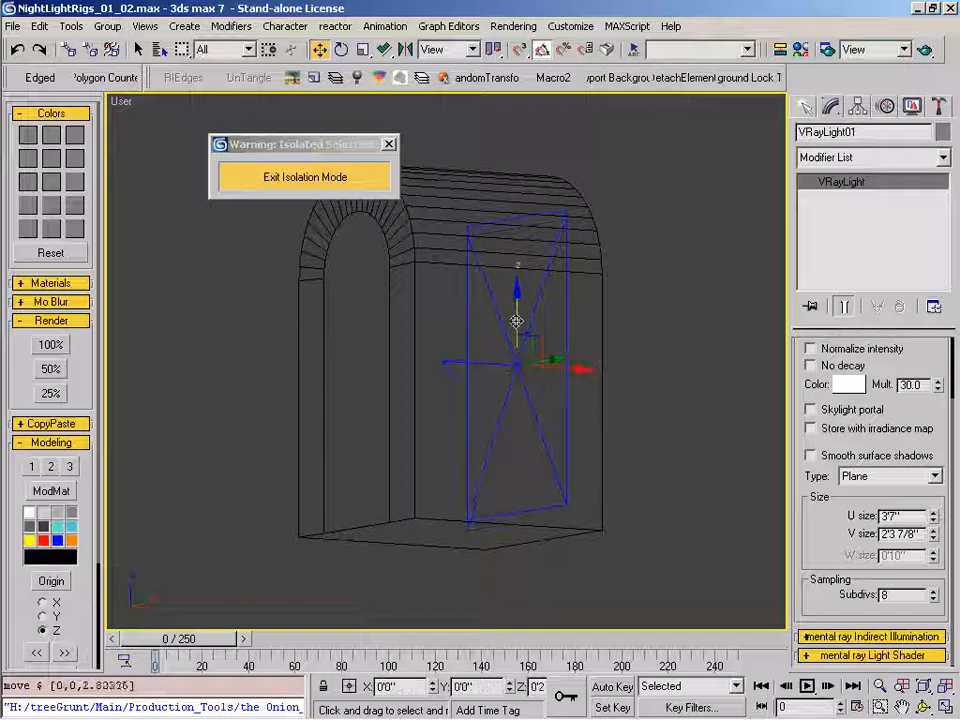
- Set the VRayLight's colour to a warm orange with red 236, green 154 and blue 84
{"action": "middle_click_drag", "start_coordinate": [441, 364], "coordinate": [412, 431], "text": "alt"}
{"action": "key", "text": "alt+z"}
{"action": "left_click_drag", "start_coordinate": [414, 424], "coordinate": [429, 436]}
{"action": "key", "text": "w"}
{"action": "mouse_move", "coordinate": [437, 416]}
{"action": "middle_mouse_down", "text": "alt"}
{"action": "mouse_move", "coordinate": [437, 456]}
{"action": "mouse_move", "coordinate": [510, 422]}
{"action": "mouse_move", "coordinate": [426, 421]}
{"action": "mouse_move", "coordinate": [432, 434]}
{"action": "middle_mouse_up", "text": "alt"}
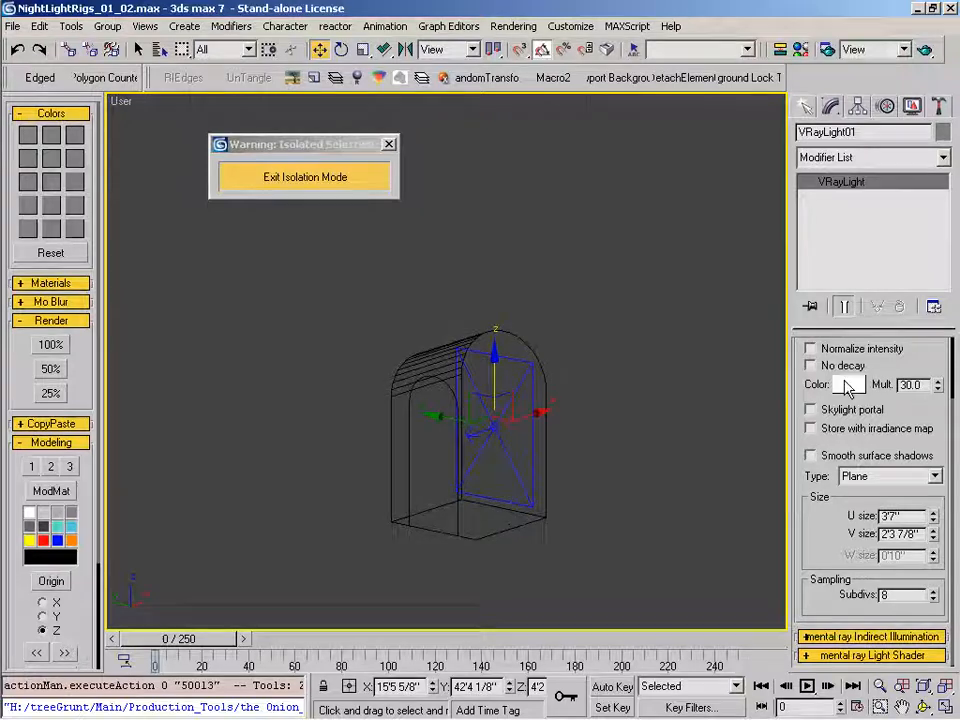
{"action": "left_click", "coordinate": [846, 385]}
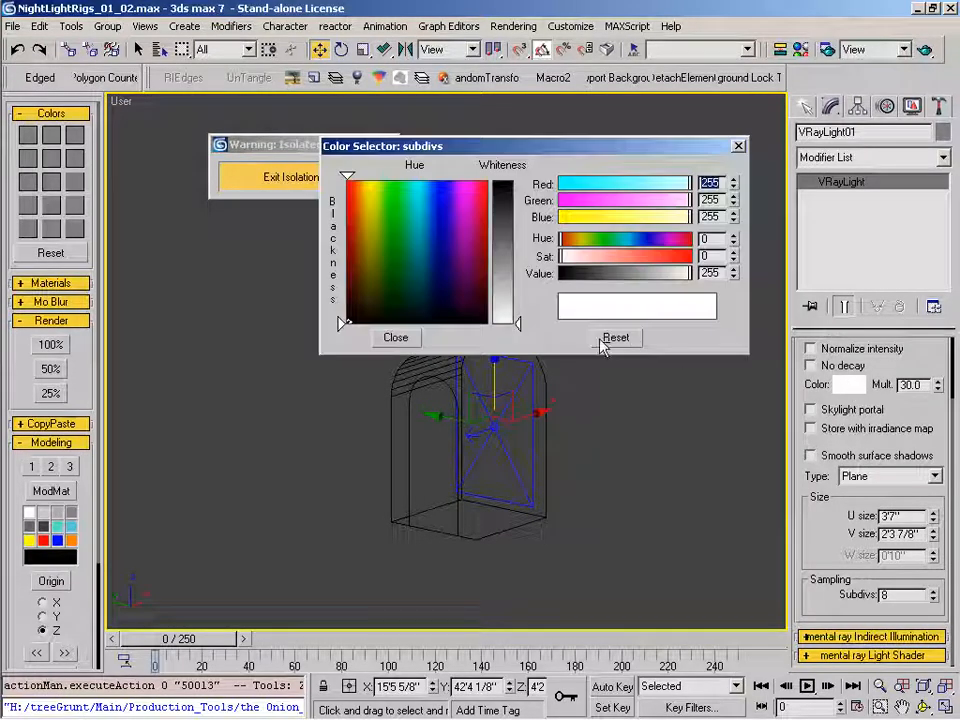
{"action": "left_click_drag", "start_coordinate": [690, 185], "coordinate": [655, 201]}
{"action": "mouse_move", "coordinate": [655, 215]}
{"action": "left_mouse_down"}
{"action": "mouse_move", "coordinate": [631, 214]}
{"action": "mouse_move", "coordinate": [664, 199]}
{"action": "left_mouse_up"}
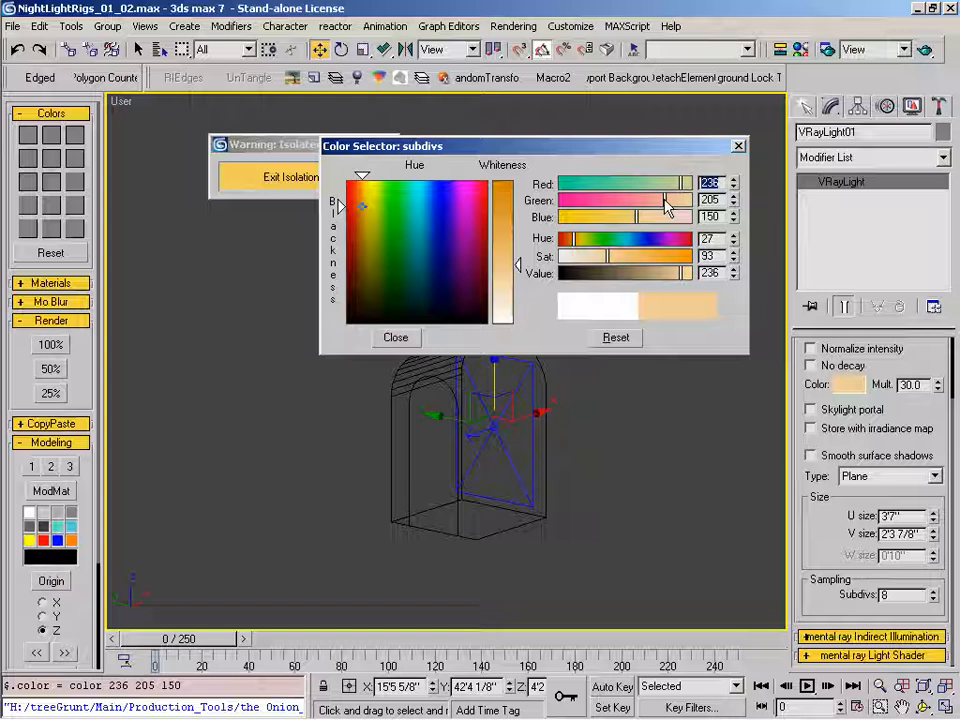
{"action": "left_click_drag", "start_coordinate": [664, 199], "coordinate": [648, 203]}
{"action": "mouse_move", "coordinate": [637, 216]}
{"action": "left_mouse_down"}
{"action": "mouse_move", "coordinate": [611, 214]}
{"action": "mouse_move", "coordinate": [615, 224]}
{"action": "mouse_move", "coordinate": [604, 216]}
{"action": "mouse_move", "coordinate": [638, 206]}
{"action": "left_mouse_up"}
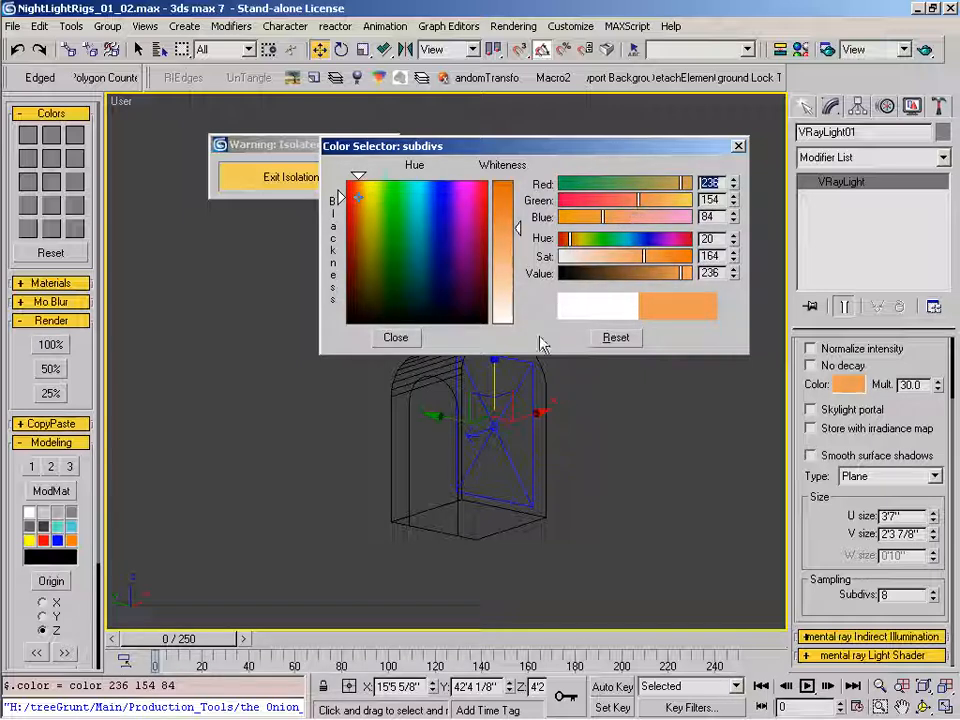
{"action": "left_click", "coordinate": [396, 337]}
{"action": "middle_click_drag", "start_coordinate": [611, 432], "coordinate": [597, 453]}
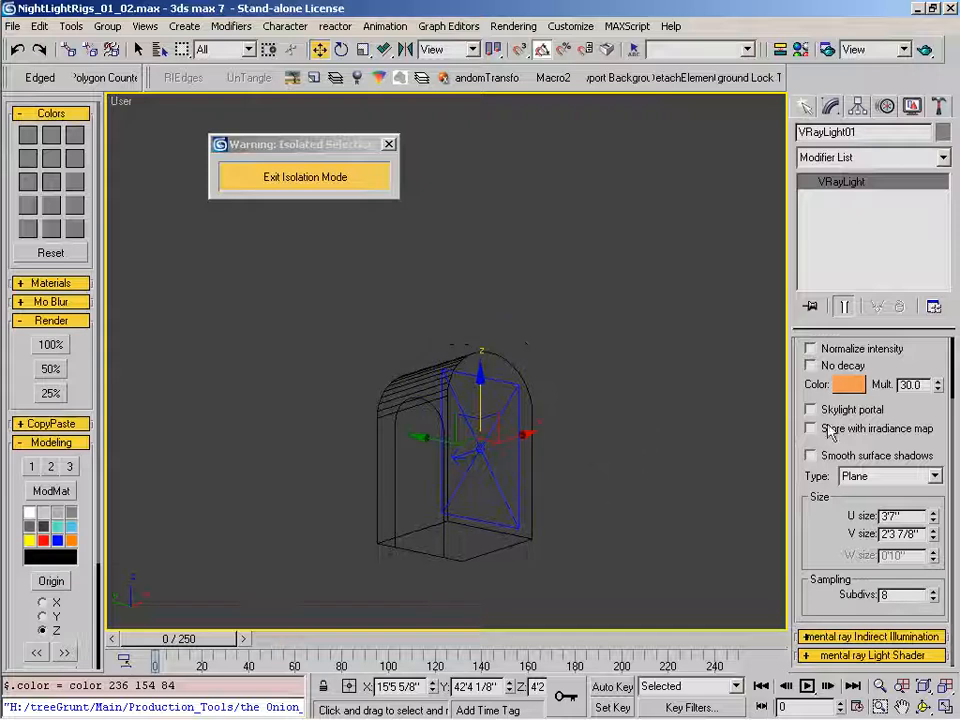
{"action": "scroll", "coordinate": [930, 420], "scroll_direction": "up", "scroll_amount": 3}
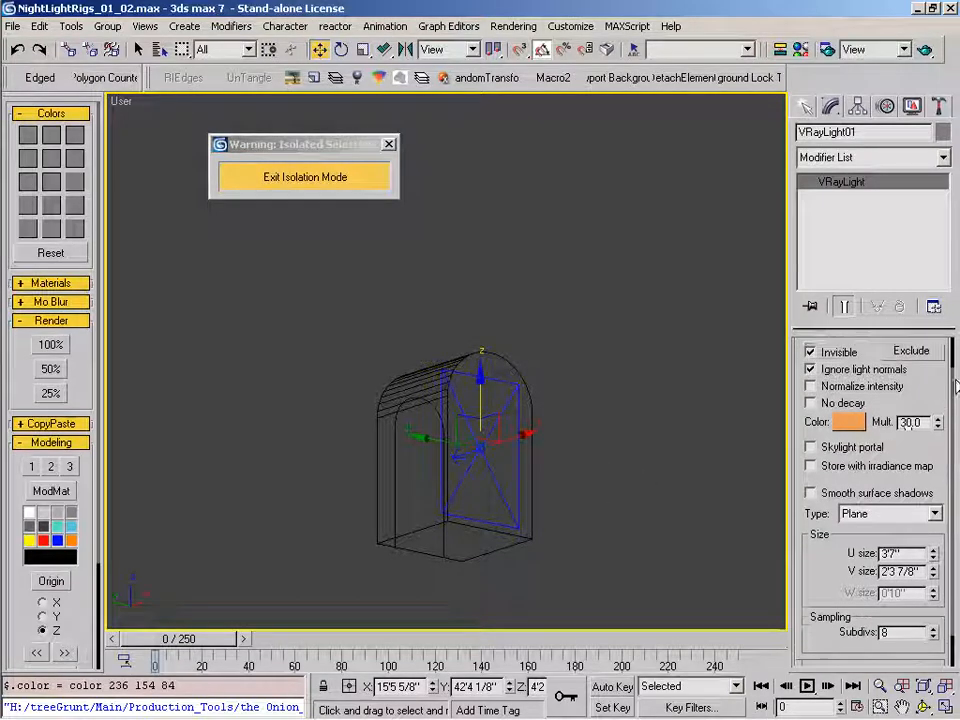
{"action": "middle_click_drag", "start_coordinate": [438, 464], "coordinate": [494, 431]}
{"action": "middle_click_drag", "start_coordinate": [481, 346], "coordinate": [477, 396], "text": "ctrl+alt"}
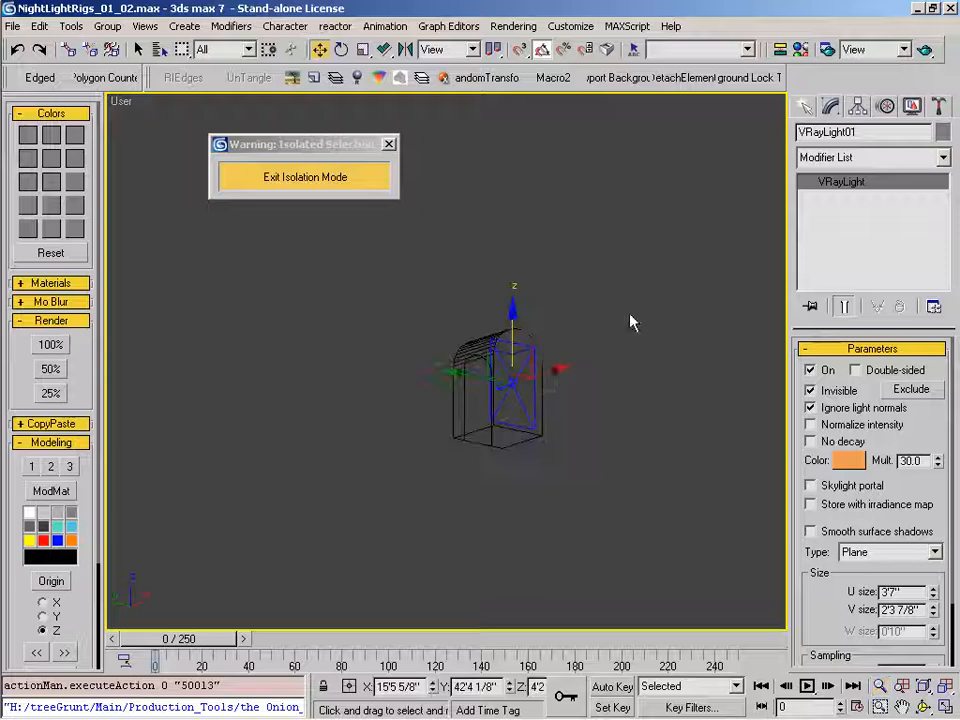
- Rename the isolated VRay light LT_Doorlight and put it on a new layer named LT_Env_Doorlight
{"action": "double_click", "coordinate": [866, 132]}
{"action": "type", "text": "LT_Doorlight"}
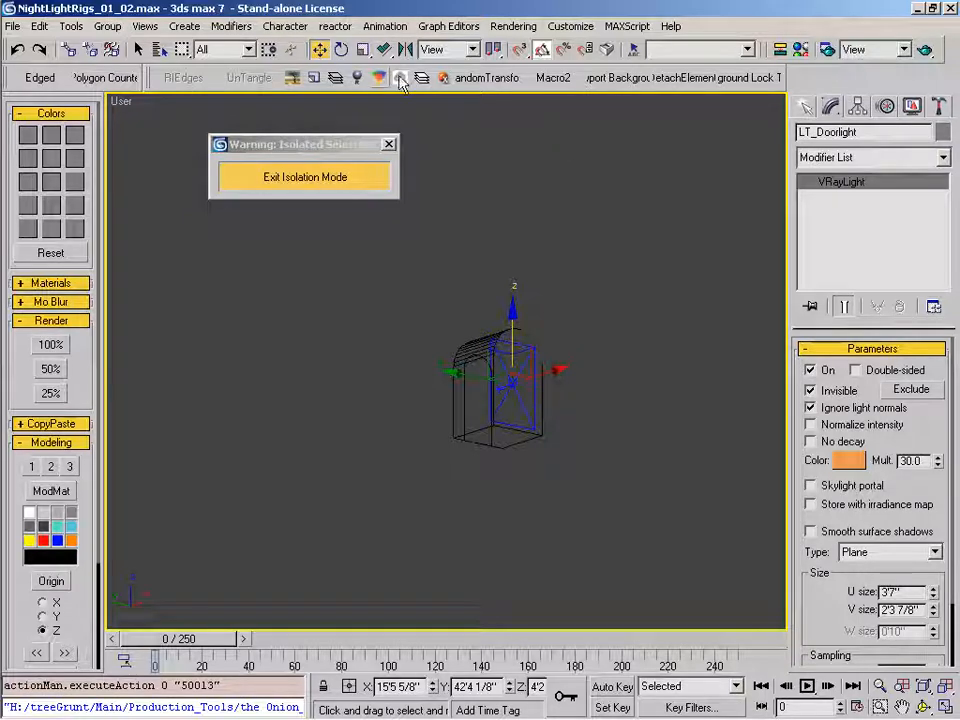
{"action": "left_click", "coordinate": [314, 77]}
{"action": "left_click", "coordinate": [207, 154]}
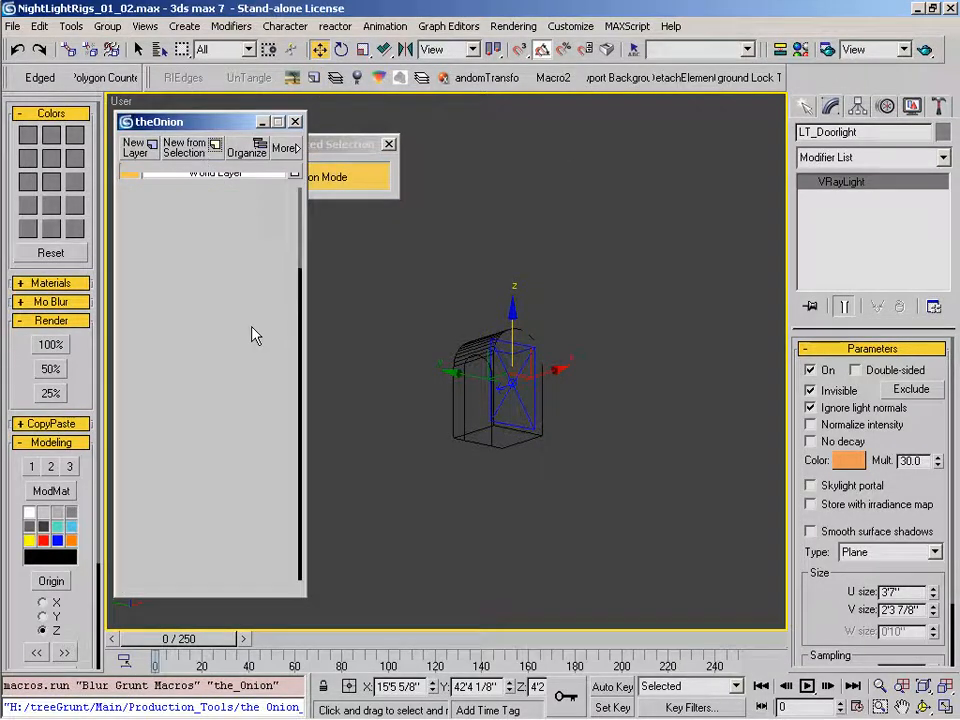
{"action": "left_click", "coordinate": [288, 477]}
{"action": "left_click", "coordinate": [343, 613]}
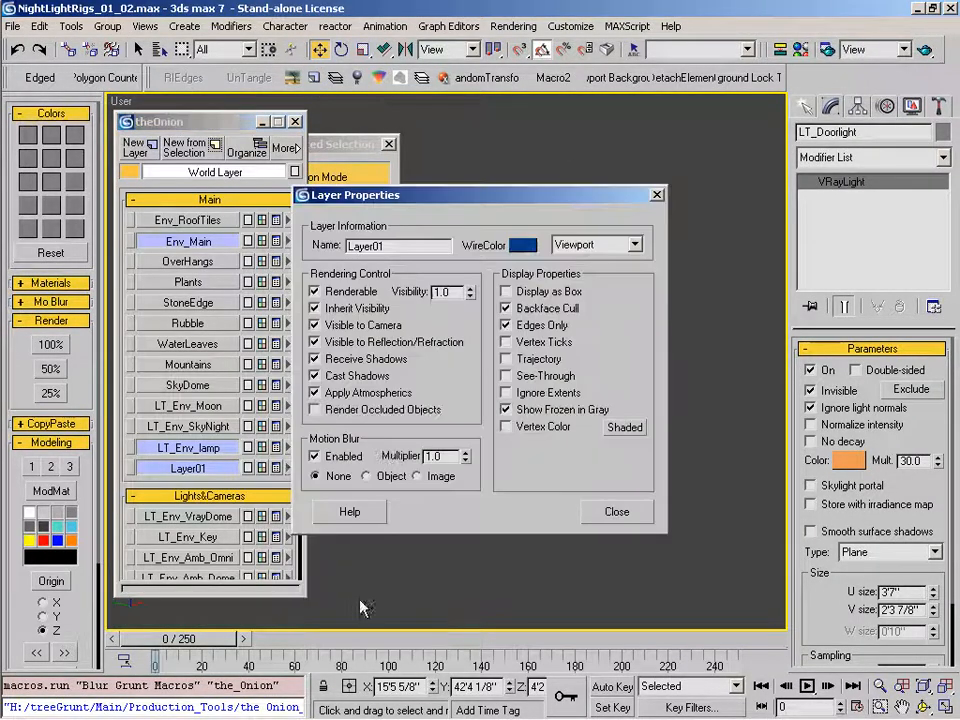
{"action": "type", "text": "LT"}
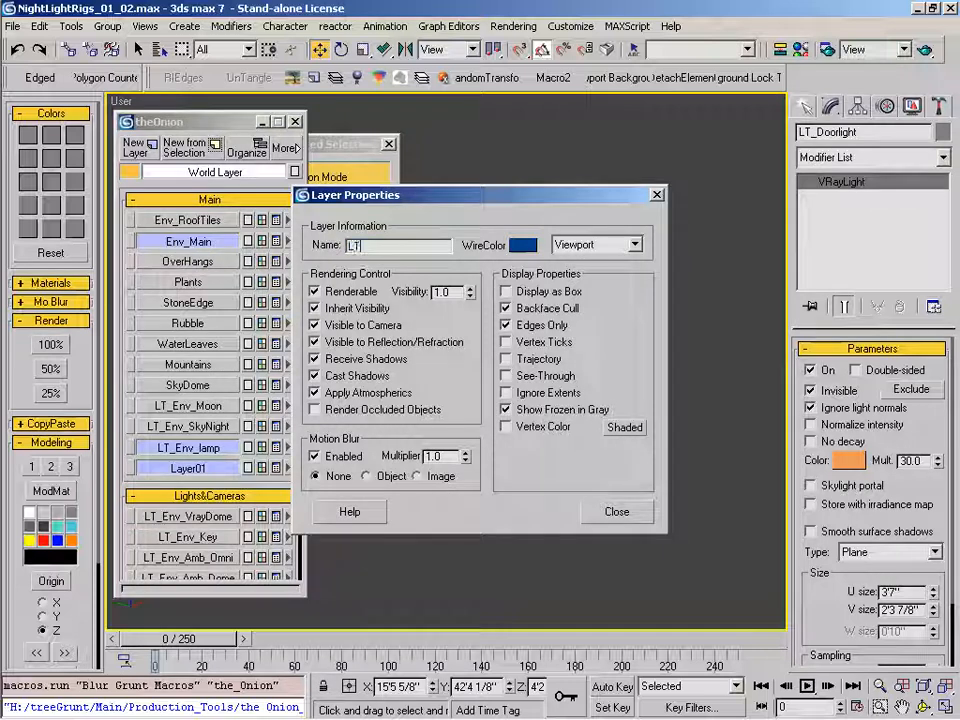
{"action": "type", "text": "_Env_Doorlgihtht"}
{"action": "key", "text": "Return"}
{"action": "left_click", "coordinate": [598, 513]}
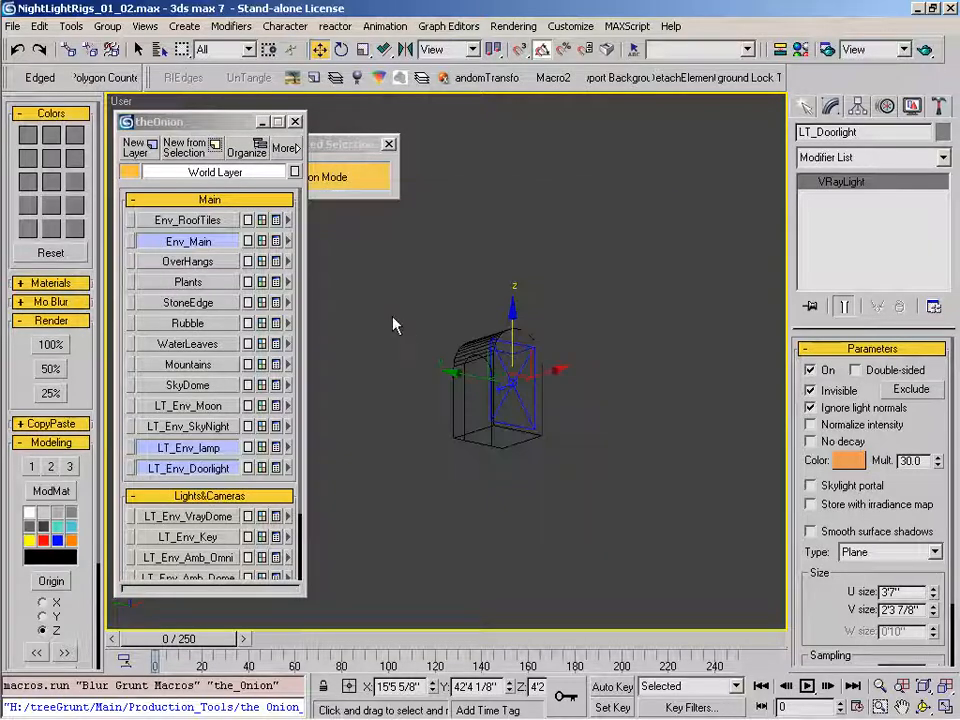
- Exit isolation mode, return to the Camera01 view and turn off the LT_Env_lamp and LT_Env_Doorlight layers
{"action": "left_click", "coordinate": [371, 180]}
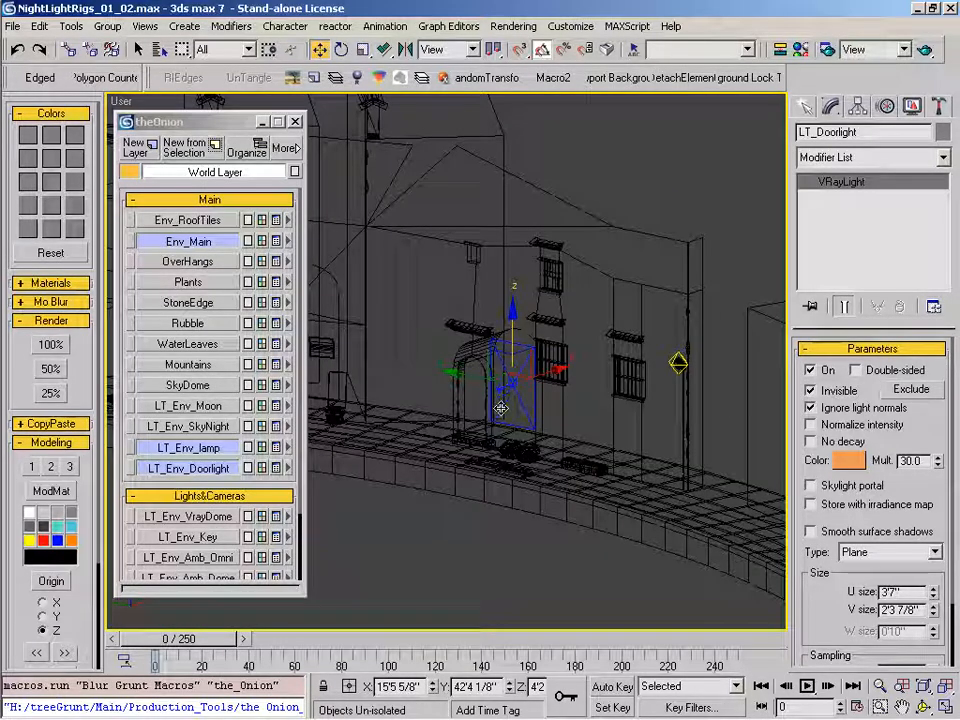
{"action": "key", "text": "c"}
{"action": "double_click", "coordinate": [452, 287]}
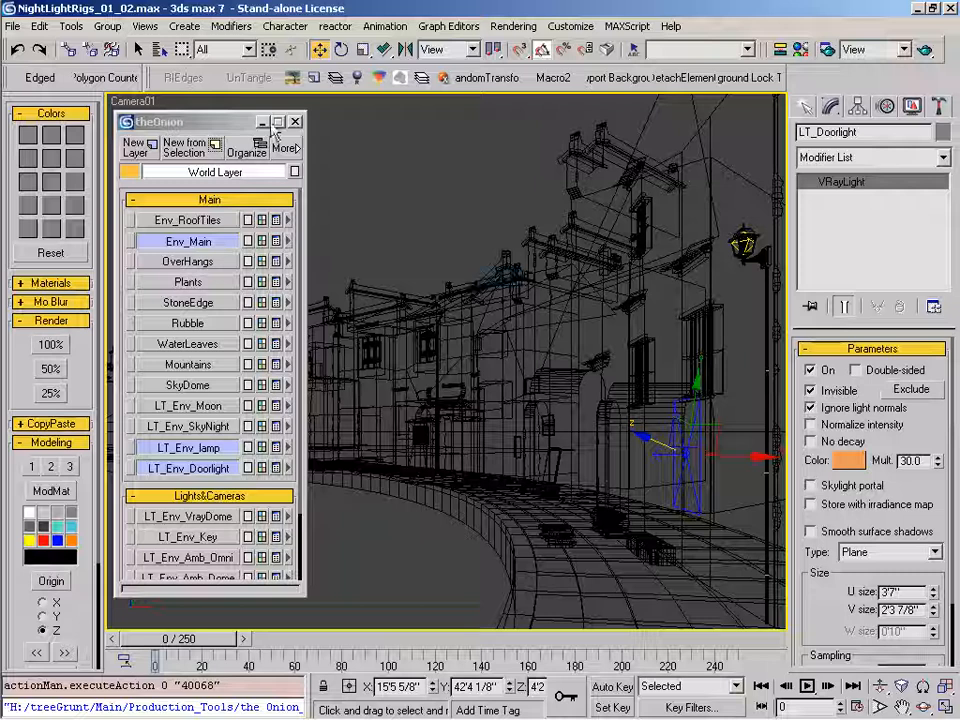
{"action": "left_click_drag", "start_coordinate": [268, 122], "coordinate": [532, 134]}
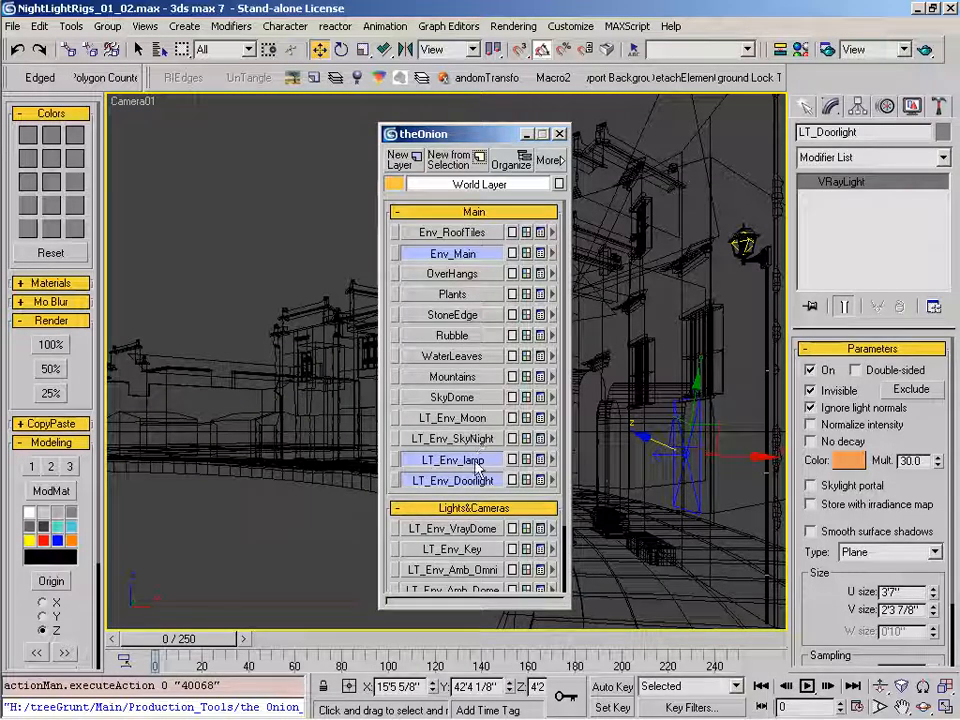
{"action": "left_click", "coordinate": [350, 346]}
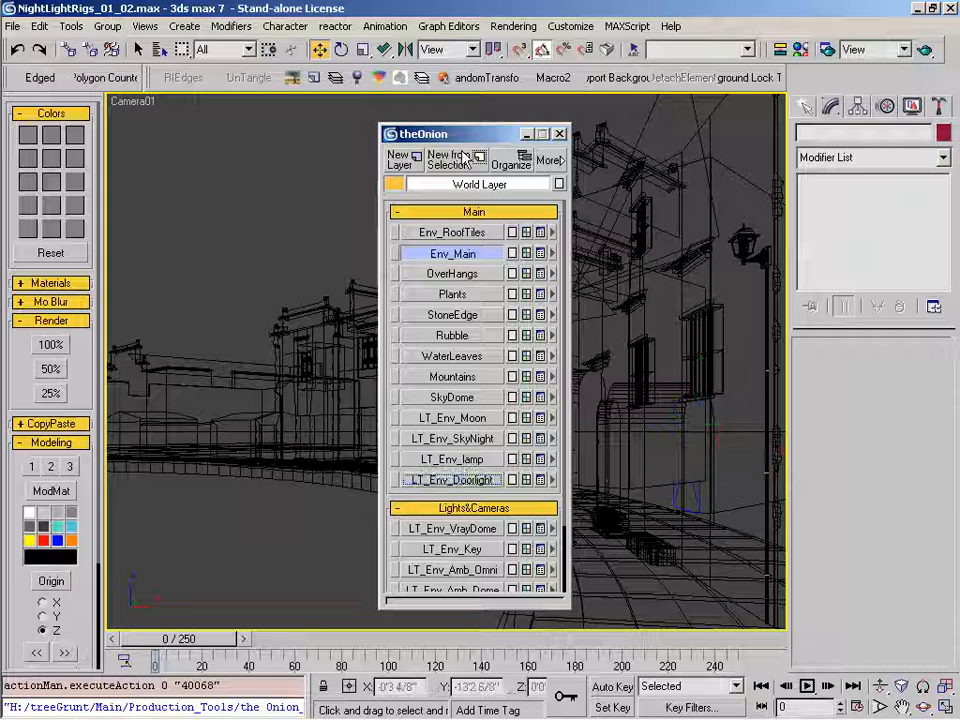
- Turn on the LT_Env_Moon layer and select the LT_Env_Moon directional light by name from a lights-only list
{"action": "left_click_drag", "start_coordinate": [552, 127], "coordinate": [635, 116]}
{"action": "left_click", "coordinate": [520, 407]}
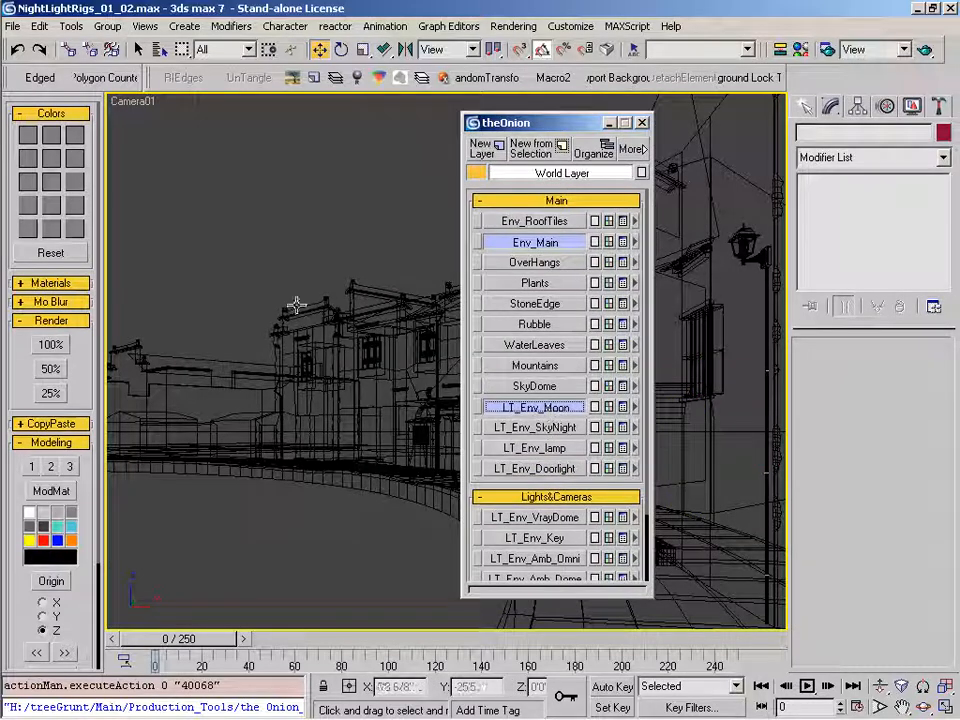
{"action": "key", "text": "h"}
{"action": "left_click", "coordinate": [547, 341]}
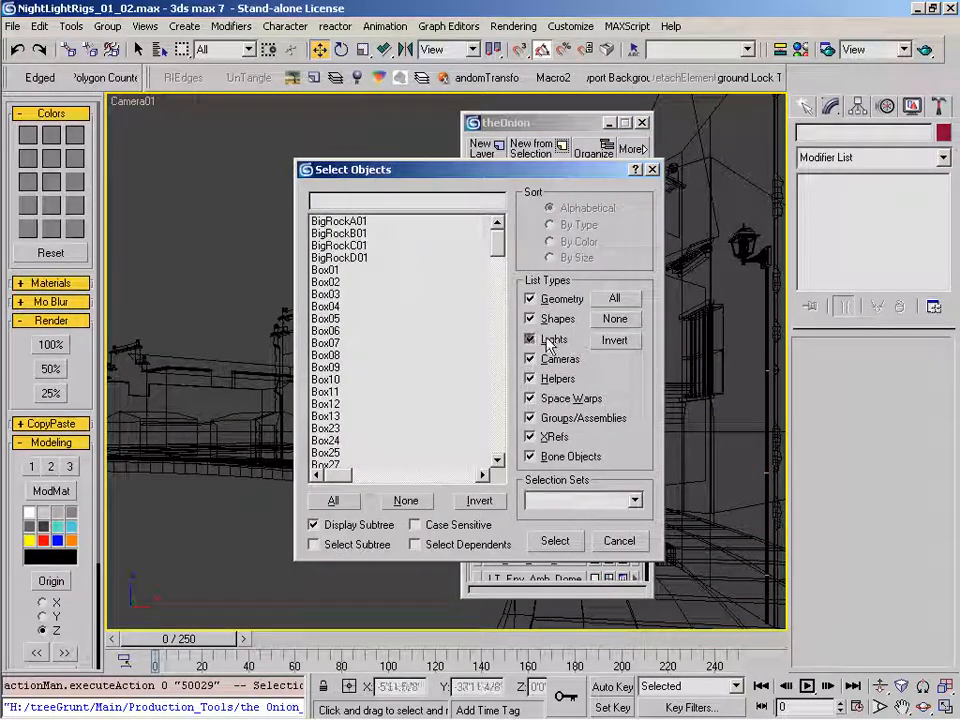
{"action": "left_click", "coordinate": [609, 341]}
{"action": "double_click", "coordinate": [345, 221]}
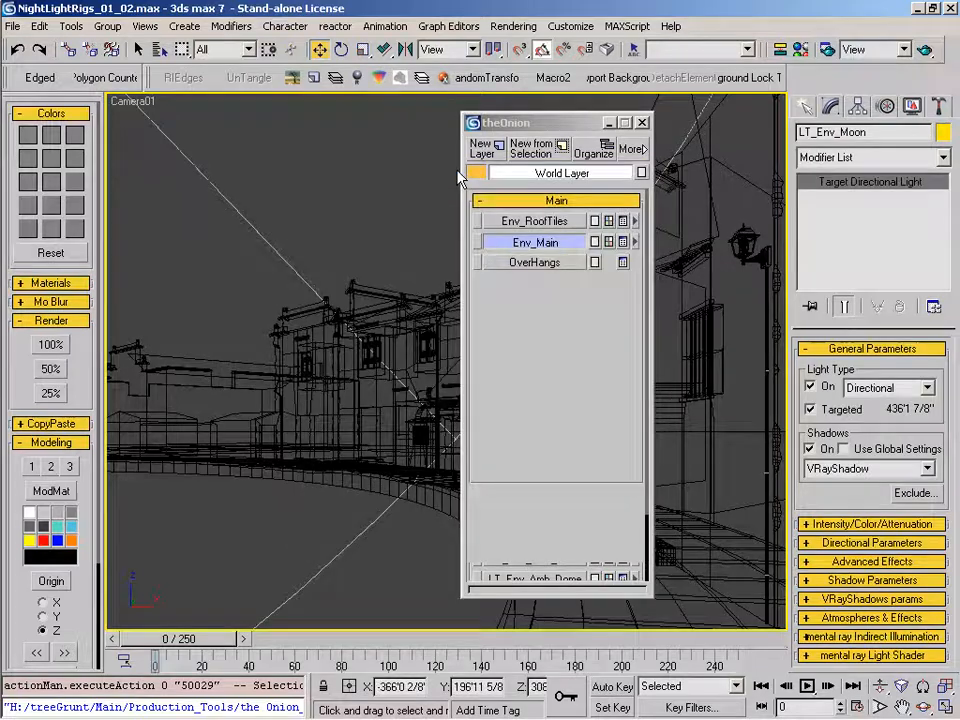
{"action": "left_click_drag", "start_coordinate": [554, 130], "coordinate": [223, 132]}
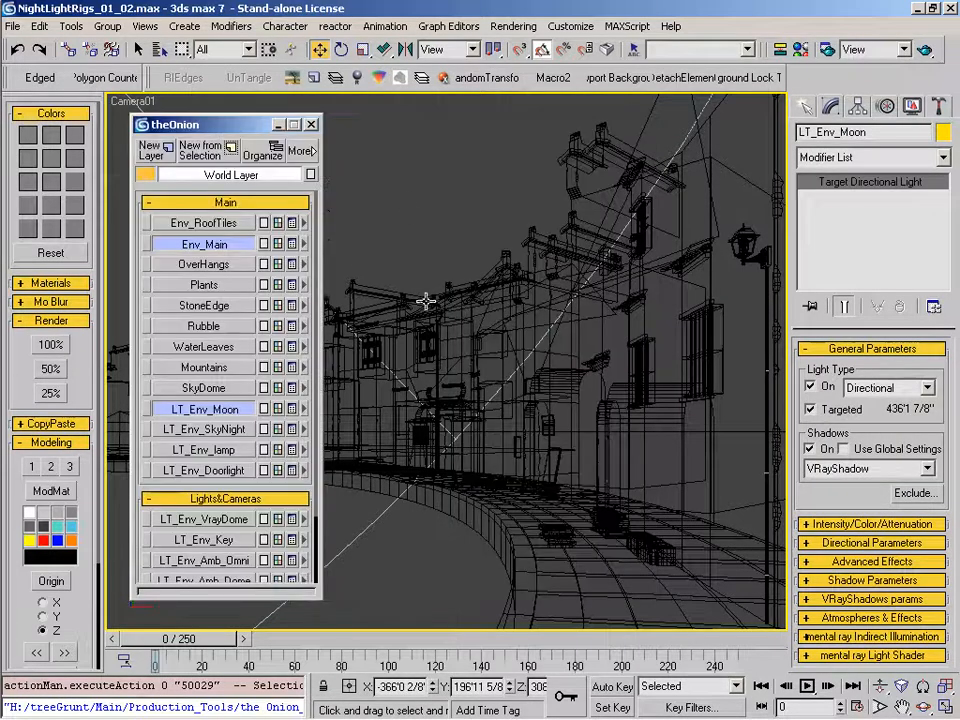
- Set the moon light's colour to a pale blue with red 234, green 245, blue 255, and its multiplier to 1.0
{"action": "left_click", "coordinate": [833, 525]}
{"action": "scroll", "coordinate": [880, 450], "scroll_direction": "down", "scroll_amount": 3}
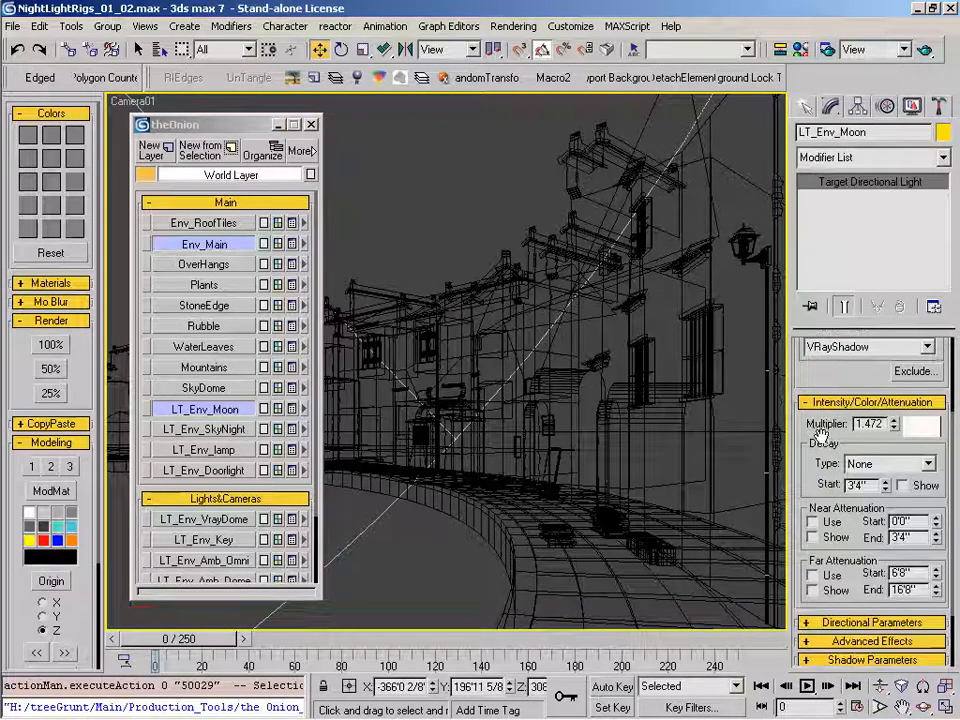
{"action": "left_click", "coordinate": [920, 427]}
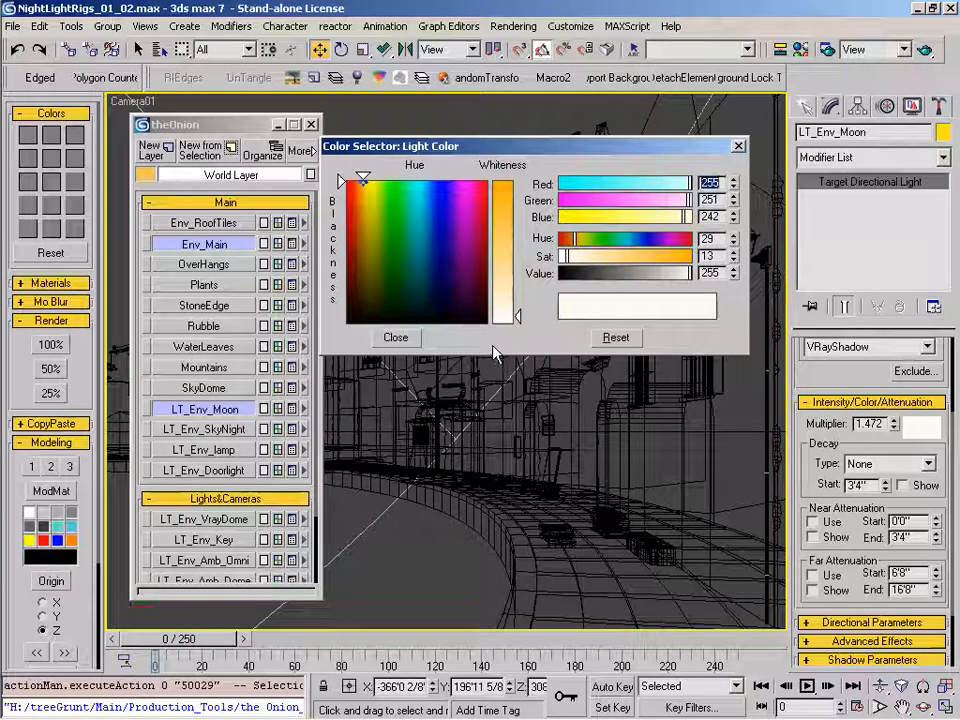
{"action": "mouse_move", "coordinate": [689, 187]}
{"action": "left_mouse_down"}
{"action": "mouse_move", "coordinate": [681, 189]}
{"action": "mouse_move", "coordinate": [689, 226]}
{"action": "mouse_move", "coordinate": [685, 201]}
{"action": "left_mouse_up"}
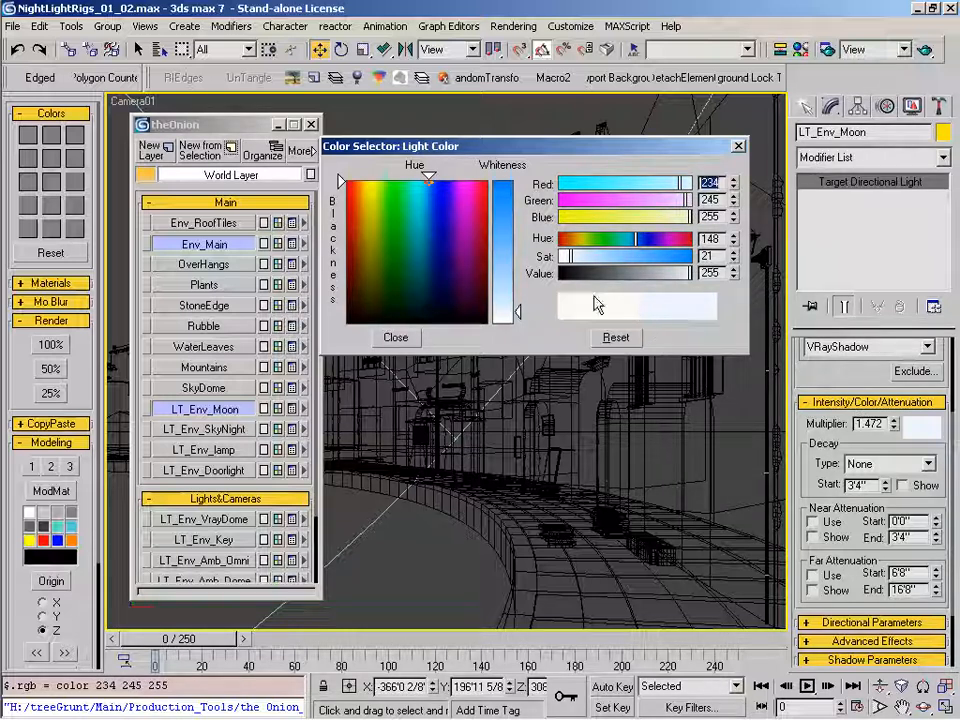
{"action": "left_click", "coordinate": [400, 337]}
{"action": "double_click", "coordinate": [885, 423]}
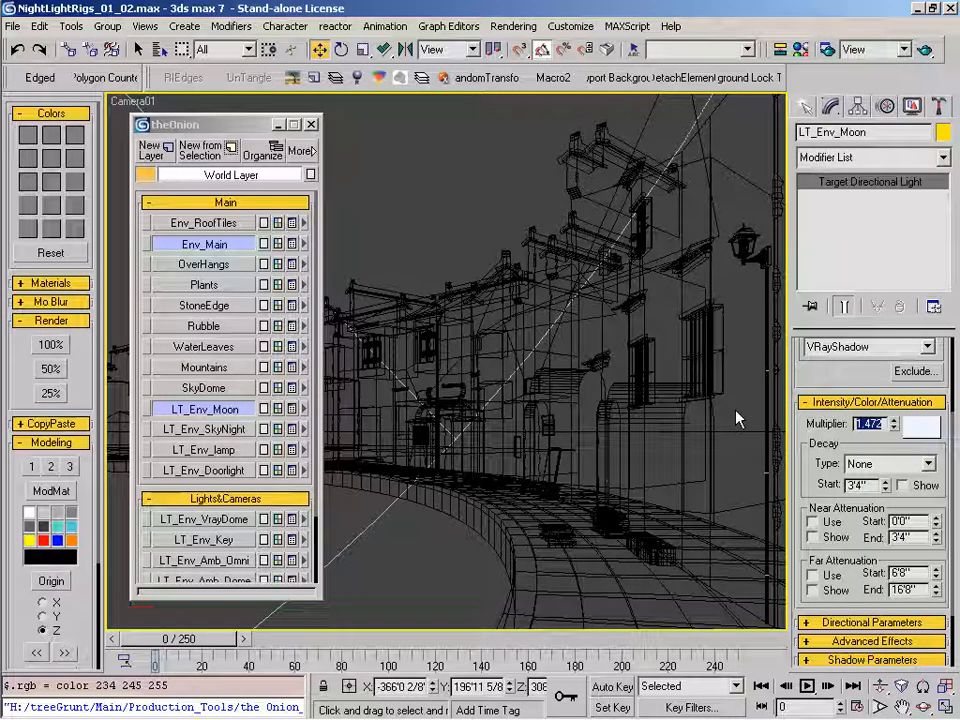
{"action": "type", "text": "1"}
{"action": "key", "text": "Return"}
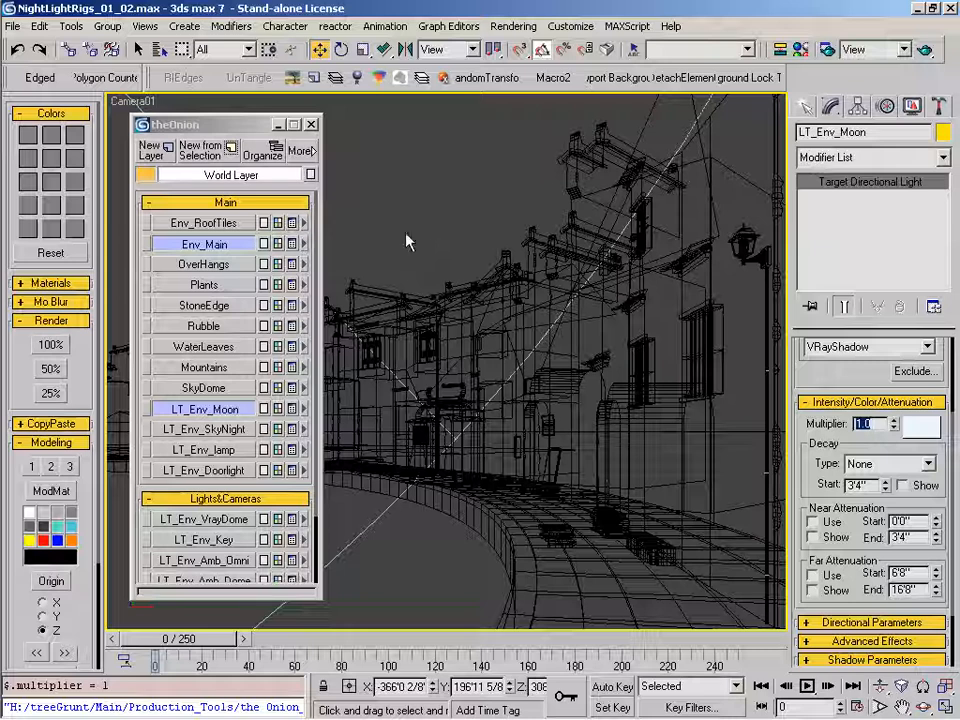
- Switch the visible light layer from LT_Env_Moon to LT_Env_SkyNight and select the VRay_SkyNight dome light
{"action": "left_click_drag", "start_coordinate": [221, 125], "coordinate": [200, 123]}
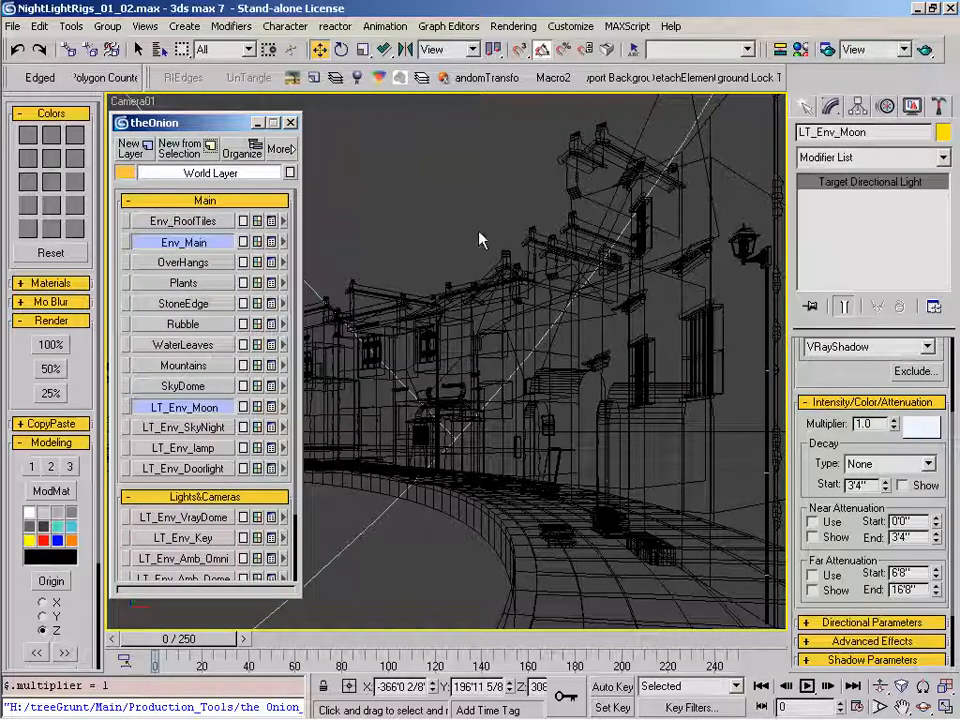
{"action": "left_click", "coordinate": [200, 411]}
{"action": "left_click", "coordinate": [209, 430]}
{"action": "left_click_drag", "start_coordinate": [415, 567], "coordinate": [350, 505]}
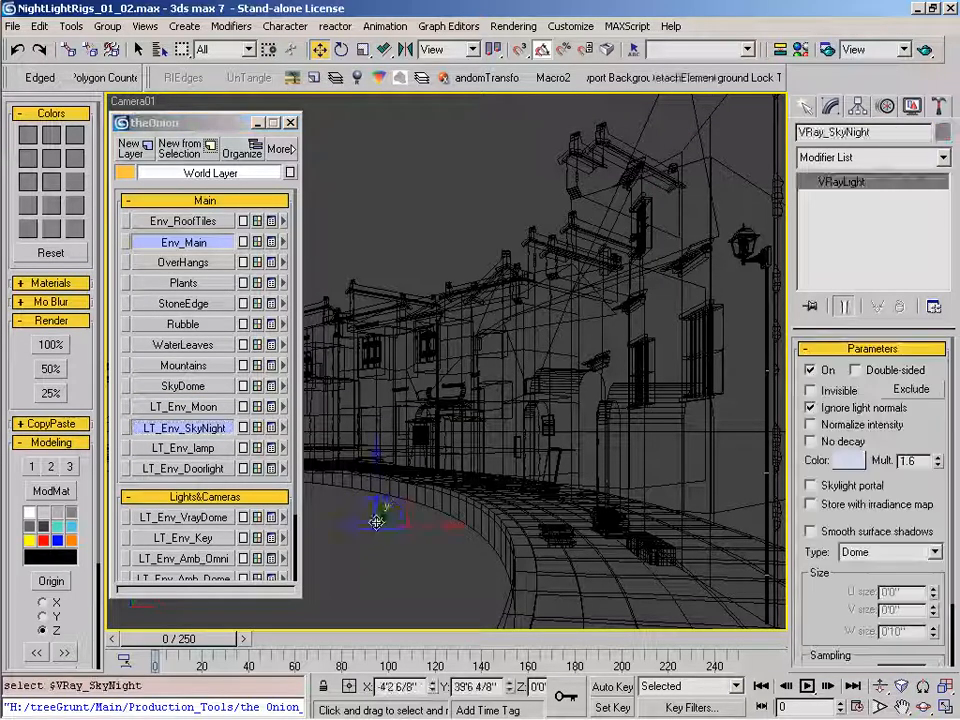
- Make the night-sky dome light invisible and set its colour to a muted blue with red 108, green 128, blue 155
{"action": "left_click", "coordinate": [810, 390]}
{"action": "left_click", "coordinate": [854, 459]}
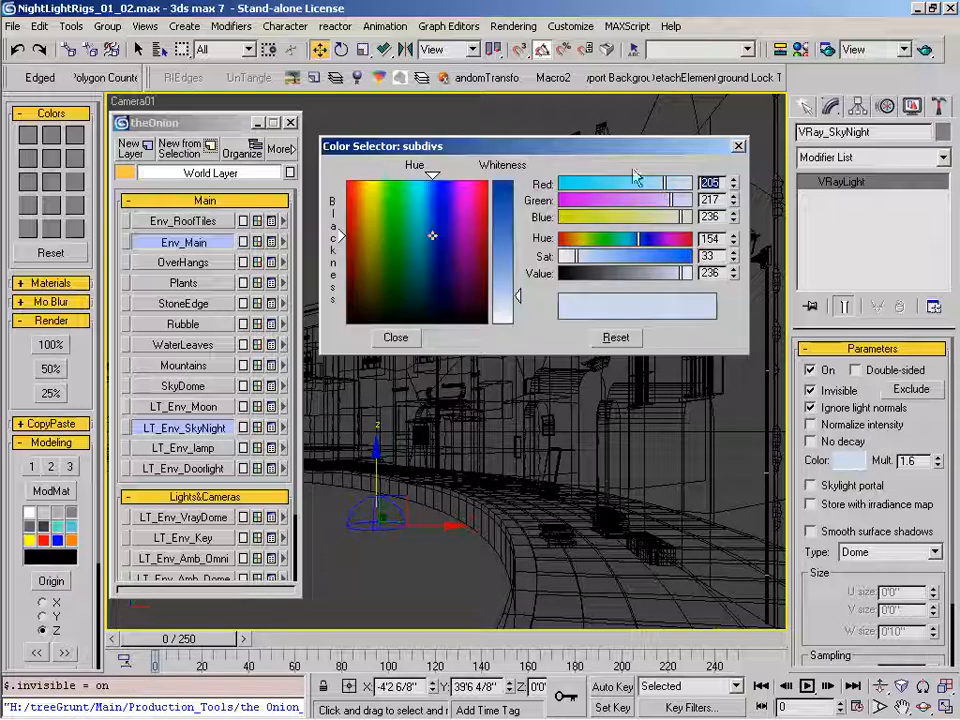
{"action": "left_click_drag", "start_coordinate": [672, 202], "coordinate": [641, 201]}
{"action": "left_click_drag", "start_coordinate": [643, 217], "coordinate": [659, 217]}
{"action": "left_click_drag", "start_coordinate": [618, 186], "coordinate": [615, 185]}
{"action": "left_click_drag", "start_coordinate": [641, 200], "coordinate": [637, 200]}
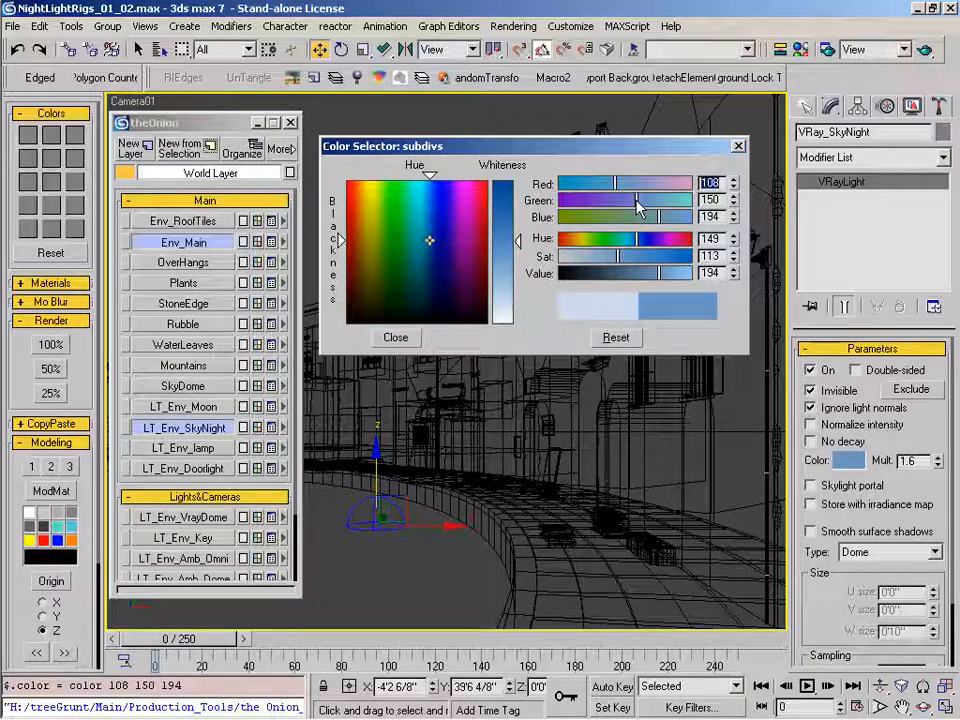
{"action": "left_click_drag", "start_coordinate": [637, 200], "coordinate": [640, 226]}
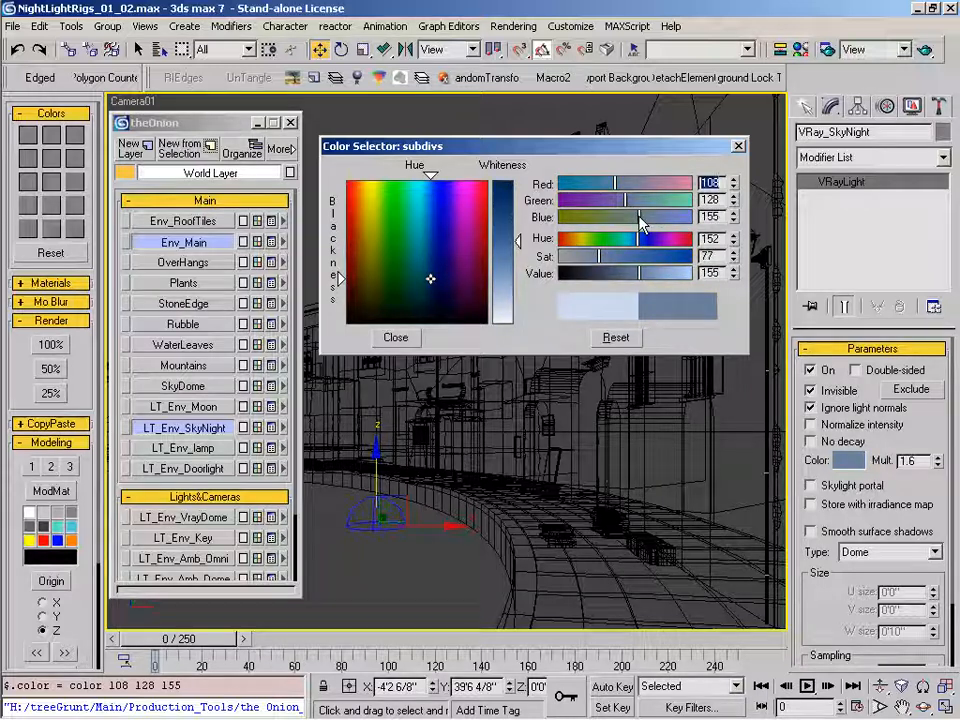
{"action": "left_click", "coordinate": [394, 335]}
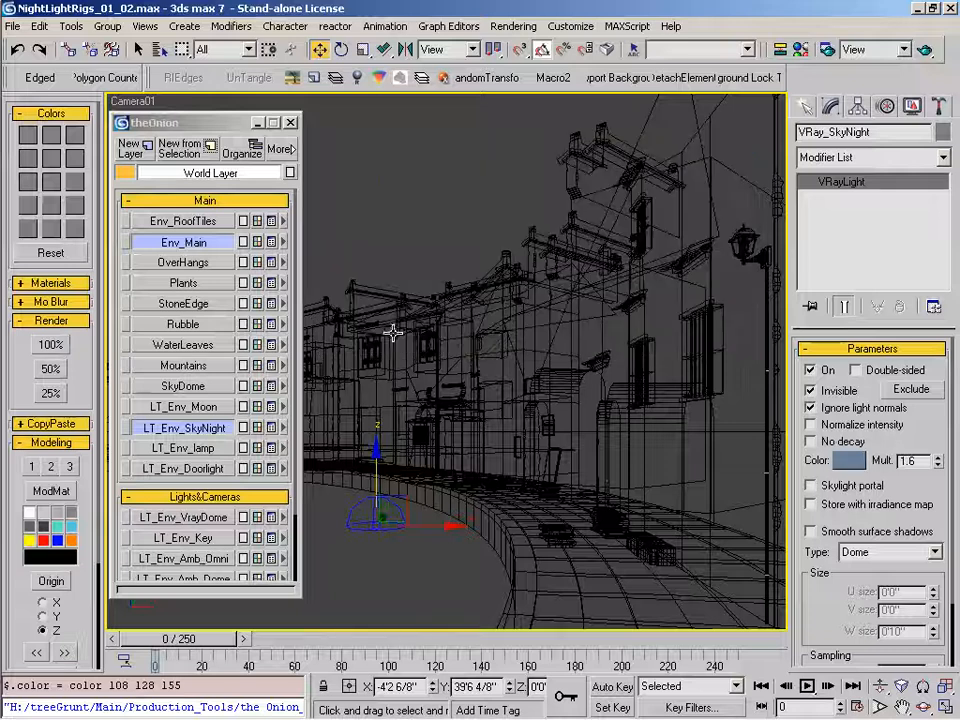
- Set the night-sky dome light's multiplier to 3.0
{"action": "double_click", "coordinate": [927, 461]}
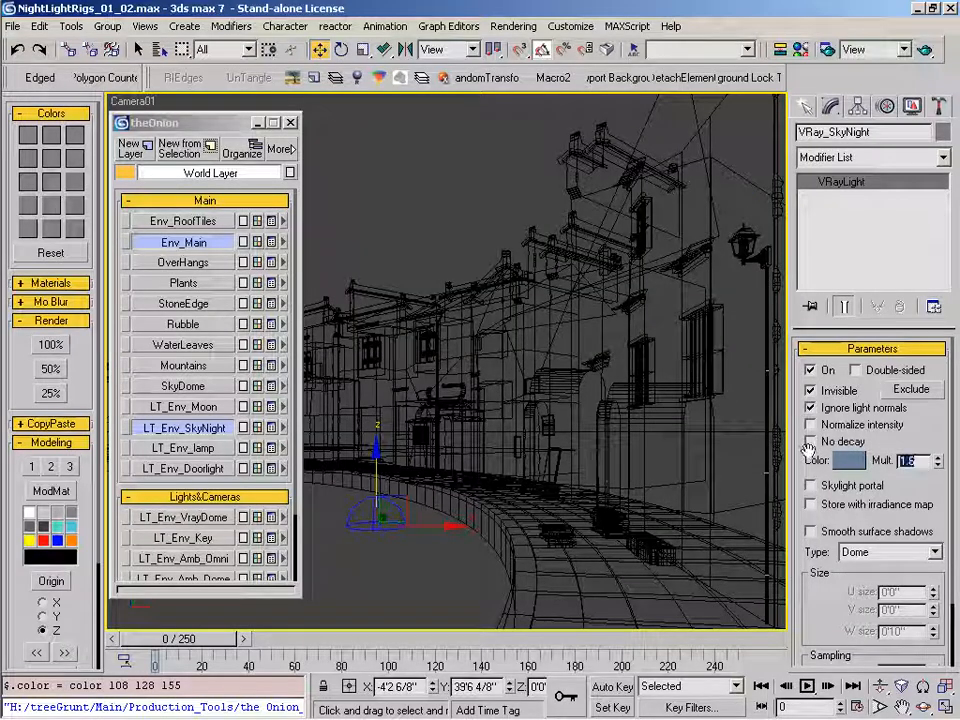
{"action": "type", "text": "3"}
{"action": "key", "text": "Return"}
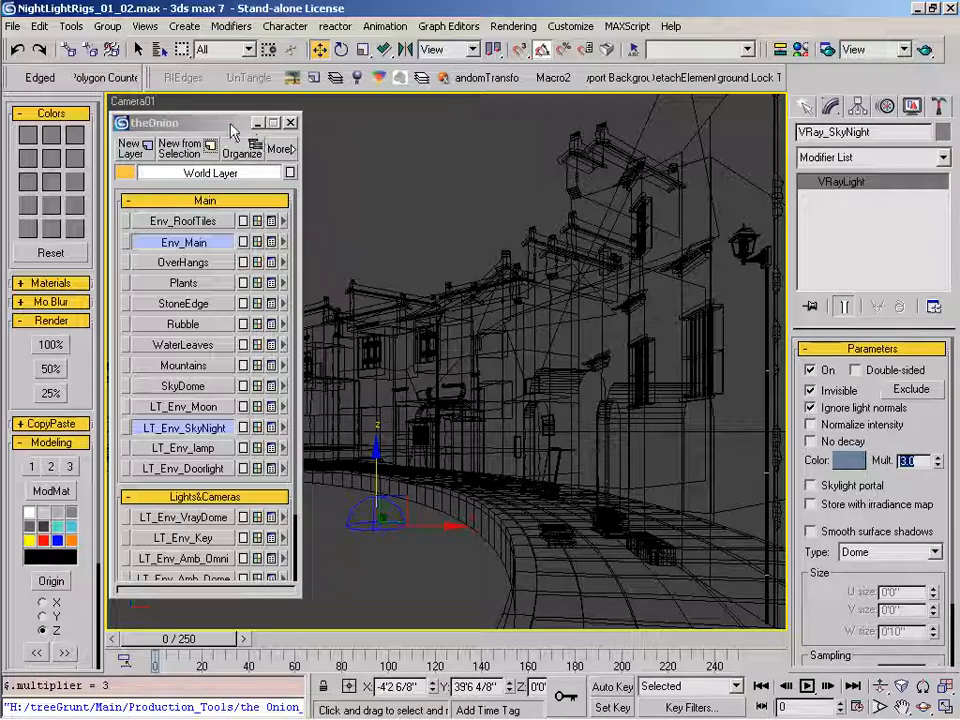
{"action": "left_click_drag", "start_coordinate": [232, 130], "coordinate": [238, 133]}
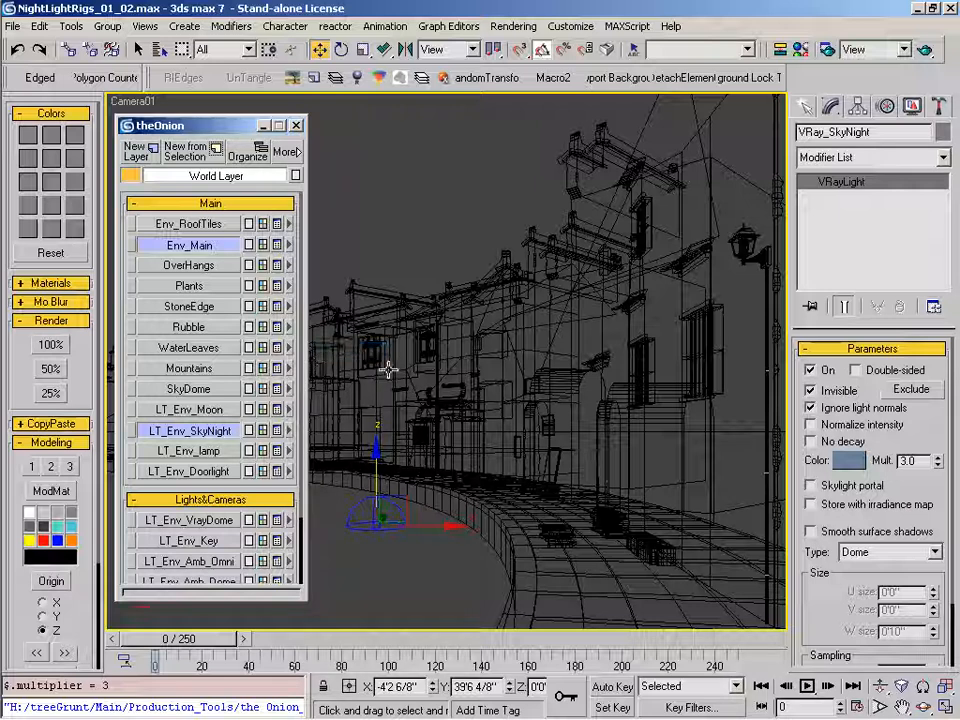
{"action": "key", "text": "m"}
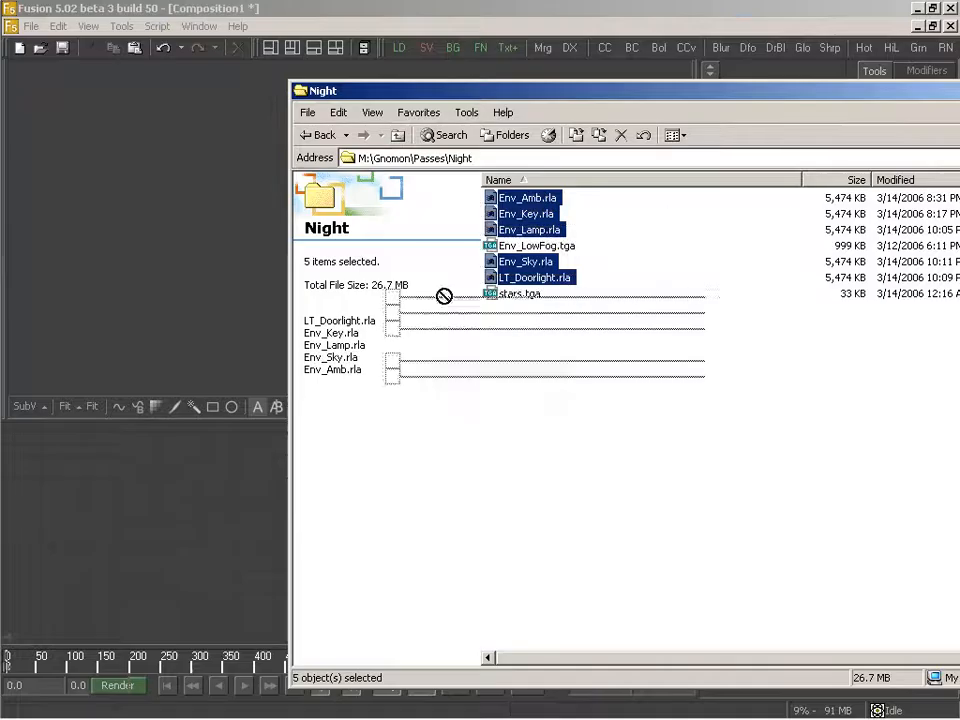
- Load Env_Amb, Env_Key, Env_Lamp, Env_Sky and LT_Doorlight .rla passes from the Night folder into the Fusion flow, and delete the automatic Merge nodes
{"action": "left_click_drag", "start_coordinate": [439, 294], "coordinate": [104, 467]}
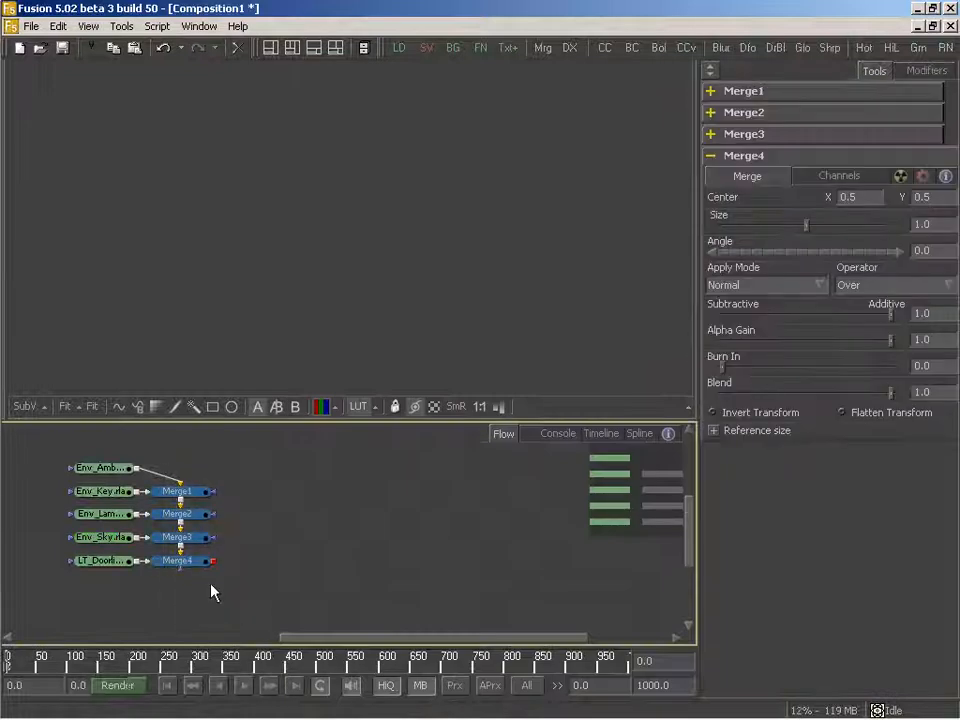
{"action": "key", "text": "Delete"}
{"action": "middle_click_drag", "start_coordinate": [165, 508], "coordinate": [441, 540]}
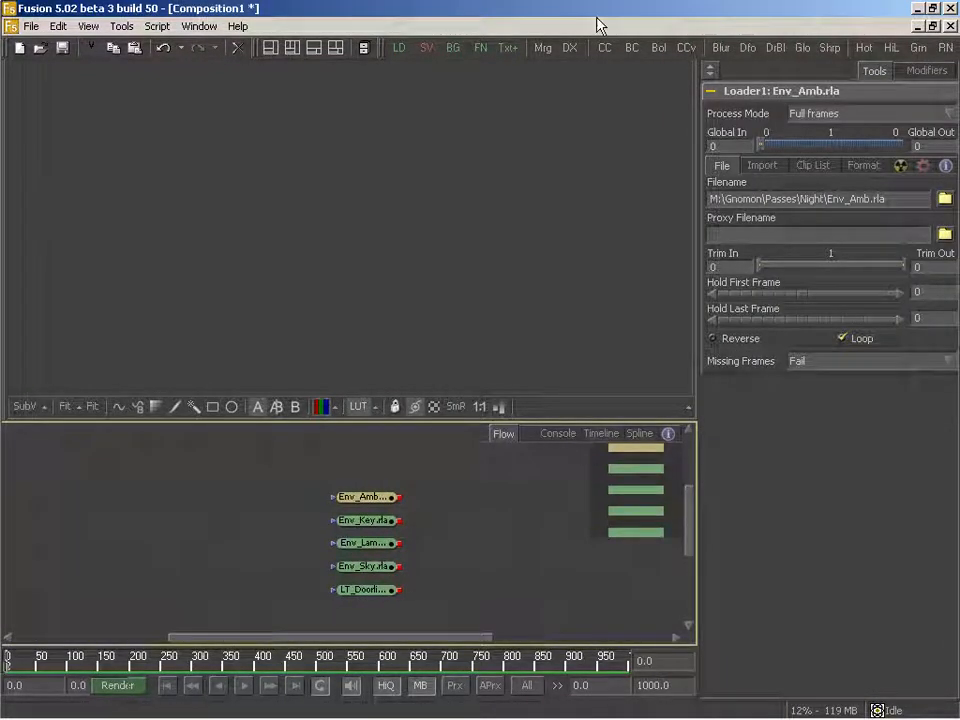
- Add a Background tool beside the loaders, show it in the viewer and set its black colour's alpha to 1.0
{"action": "left_click_drag", "start_coordinate": [455, 48], "coordinate": [118, 490]}
{"action": "left_click", "coordinate": [834, 163]}
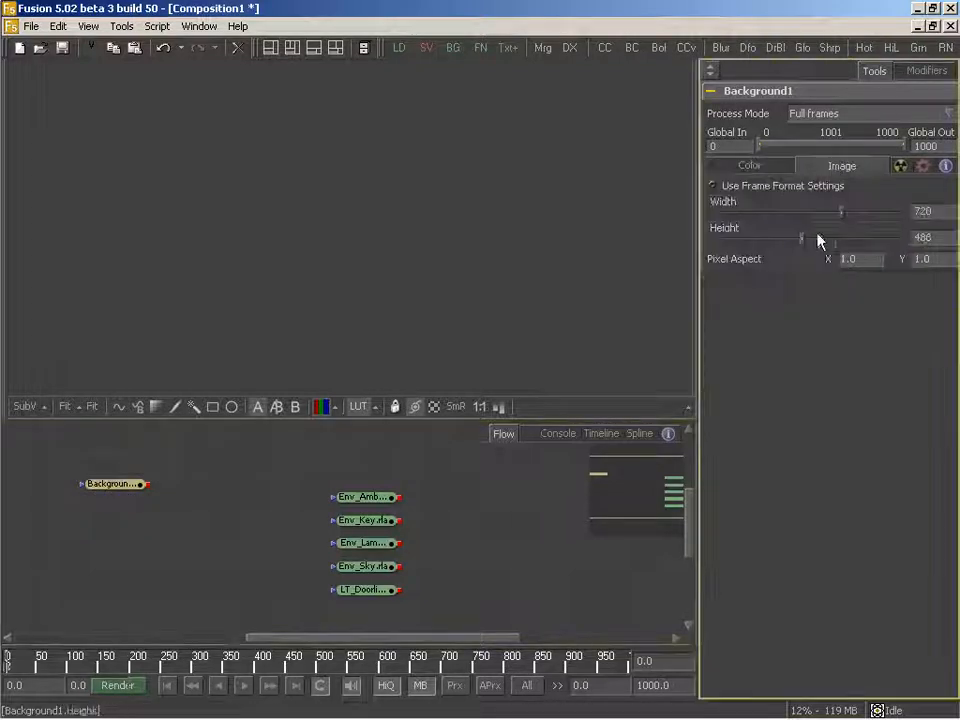
{"action": "left_click", "coordinate": [765, 168]}
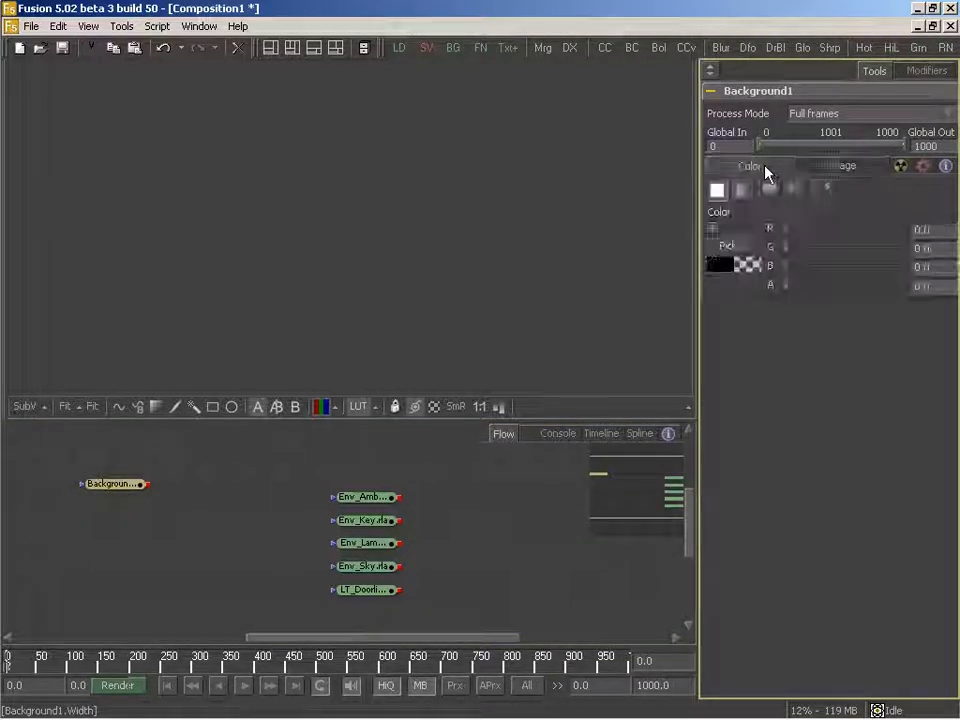
{"action": "left_click_drag", "start_coordinate": [131, 485], "coordinate": [238, 211]}
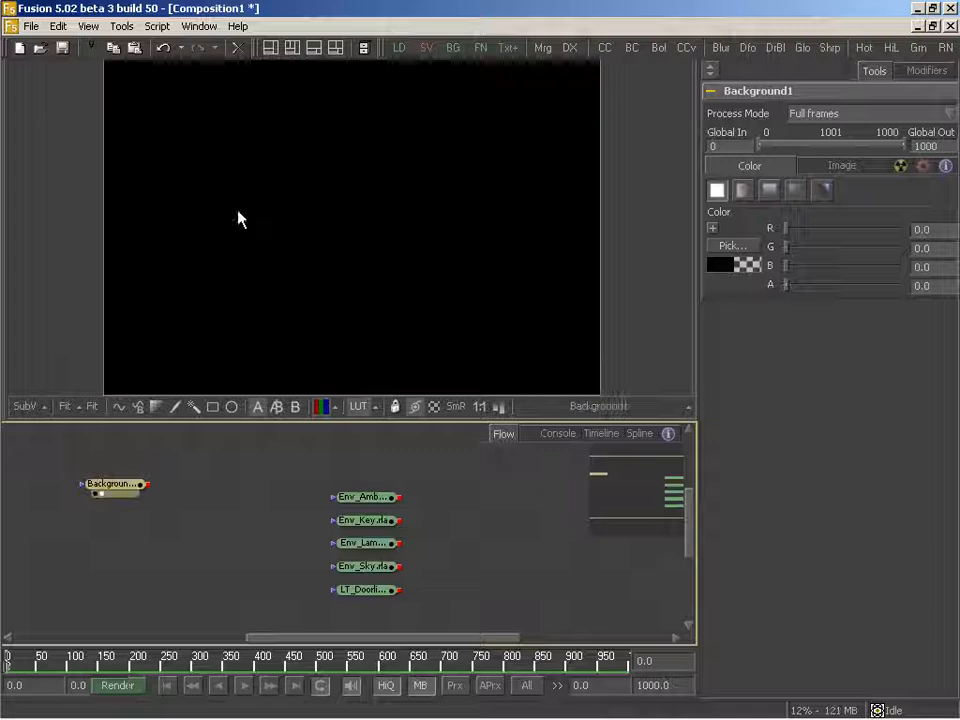
{"action": "left_click_drag", "start_coordinate": [785, 285], "coordinate": [900, 288]}
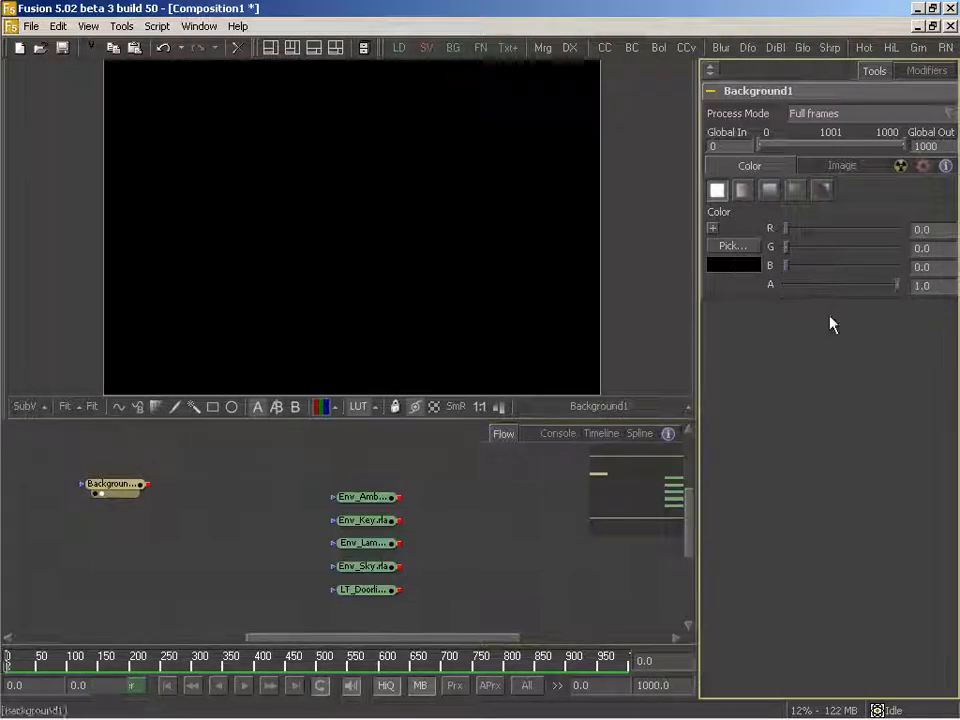
- Arrange the loaders in a row below the Background node in the order Env_Sky, Env_Amb, Env_Key, Env_Lamp, LT_Doorlight
{"action": "middle_click_drag", "start_coordinate": [311, 540], "coordinate": [357, 531]}
{"action": "left_click_drag", "start_coordinate": [420, 557], "coordinate": [272, 544]}
{"action": "left_click_drag", "start_coordinate": [172, 478], "coordinate": [86, 479]}
{"action": "left_click_drag", "start_coordinate": [266, 546], "coordinate": [195, 538]}
{"action": "left_click_drag", "start_coordinate": [430, 492], "coordinate": [278, 550]}
{"action": "left_click_drag", "start_coordinate": [411, 513], "coordinate": [349, 536]}
{"action": "left_click_drag", "start_coordinate": [425, 535], "coordinate": [475, 543]}
{"action": "left_click_drag", "start_coordinate": [408, 601], "coordinate": [538, 546]}
{"action": "left_click_drag", "start_coordinate": [364, 536], "coordinate": [371, 542]}
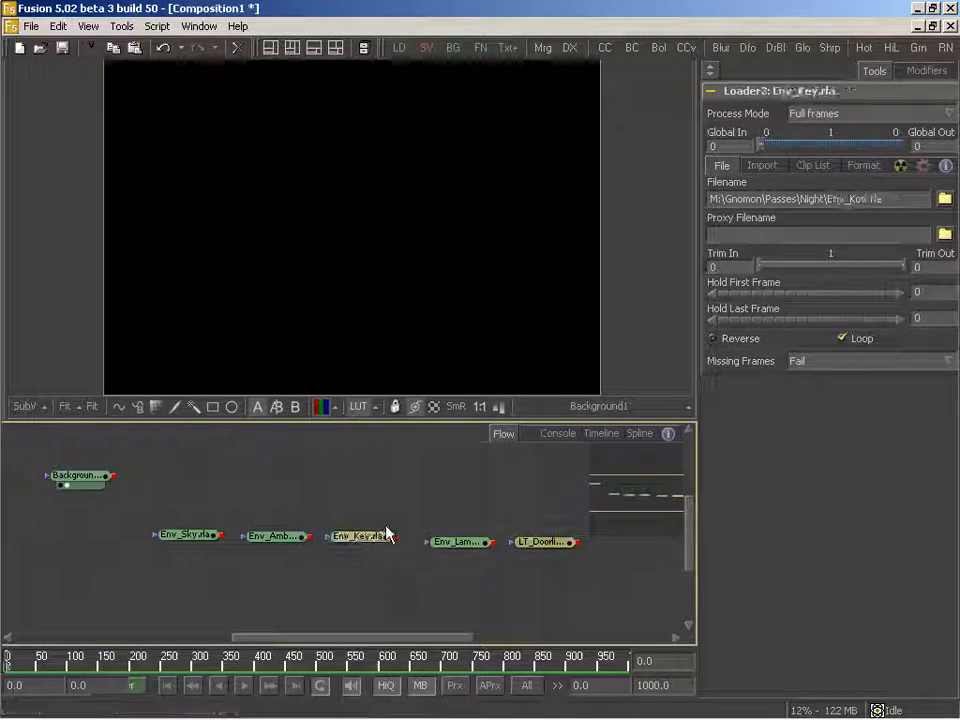
- Line up the Env_Lamp and LT_Doorlight loaders with the other loaders so the row is evenly spaced
{"action": "middle_click_drag", "start_coordinate": [258, 567], "coordinate": [275, 565]}
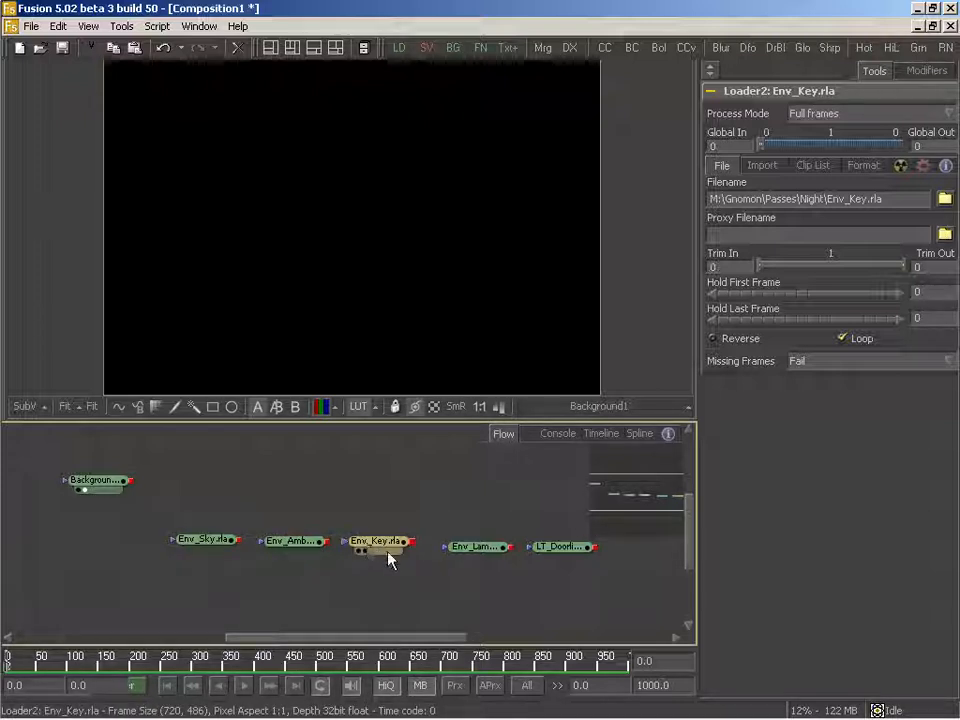
{"action": "left_click_drag", "start_coordinate": [485, 557], "coordinate": [478, 552]}
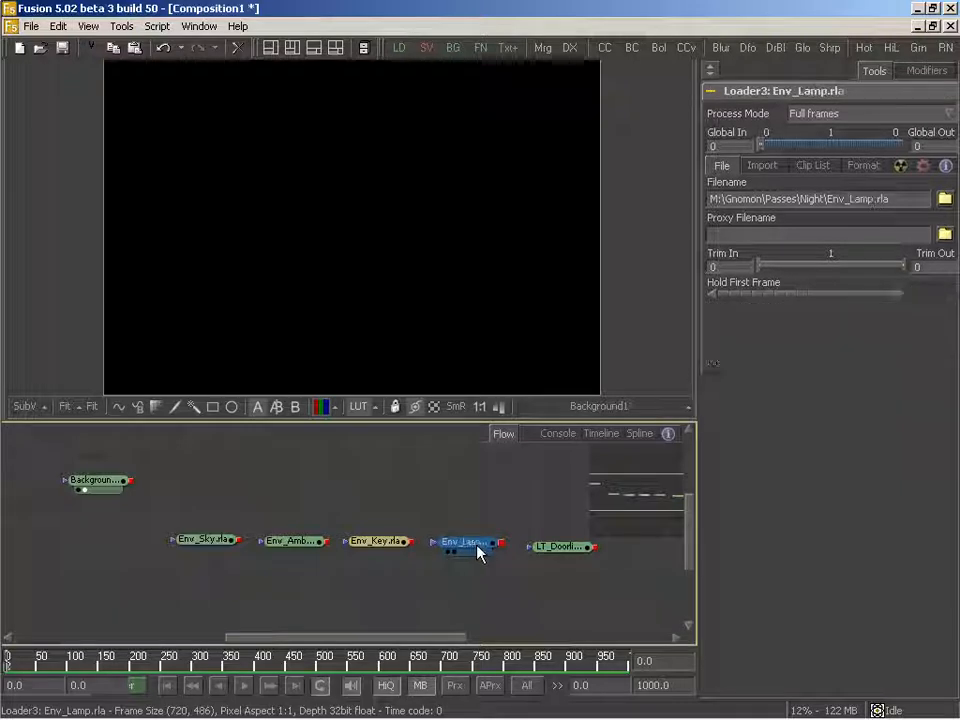
{"action": "left_click", "coordinate": [556, 550]}
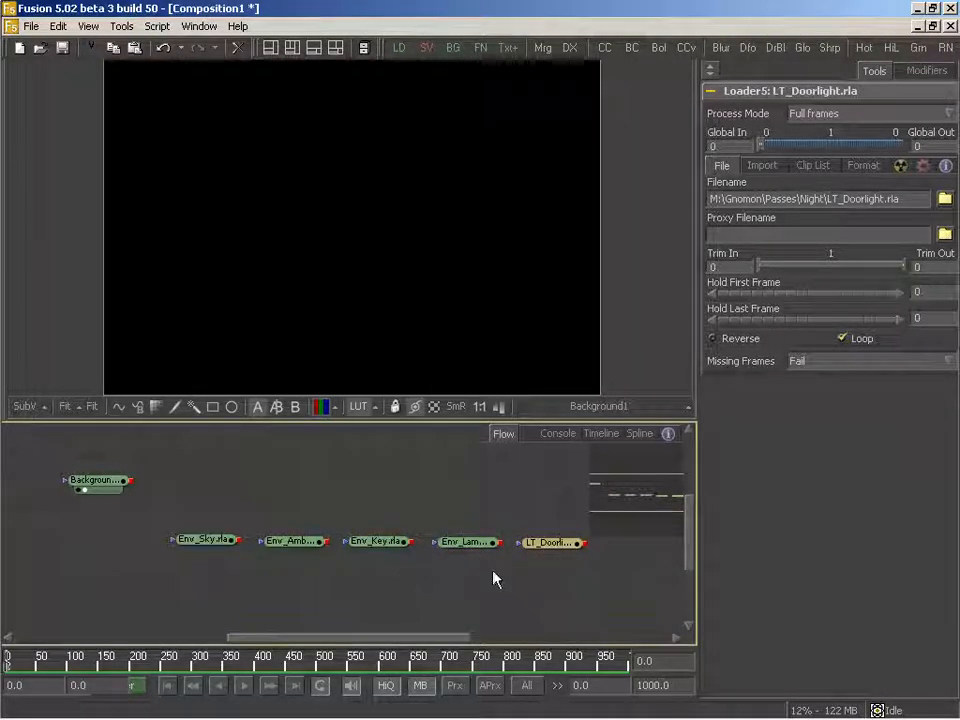
- Add a Merge beside the Background node and composite Env_Sky over the Background with it, showing the result in the viewer
{"action": "middle_click_drag", "start_coordinate": [514, 563], "coordinate": [490, 573]}
{"action": "middle_click_drag", "start_coordinate": [162, 458], "coordinate": [191, 473]}
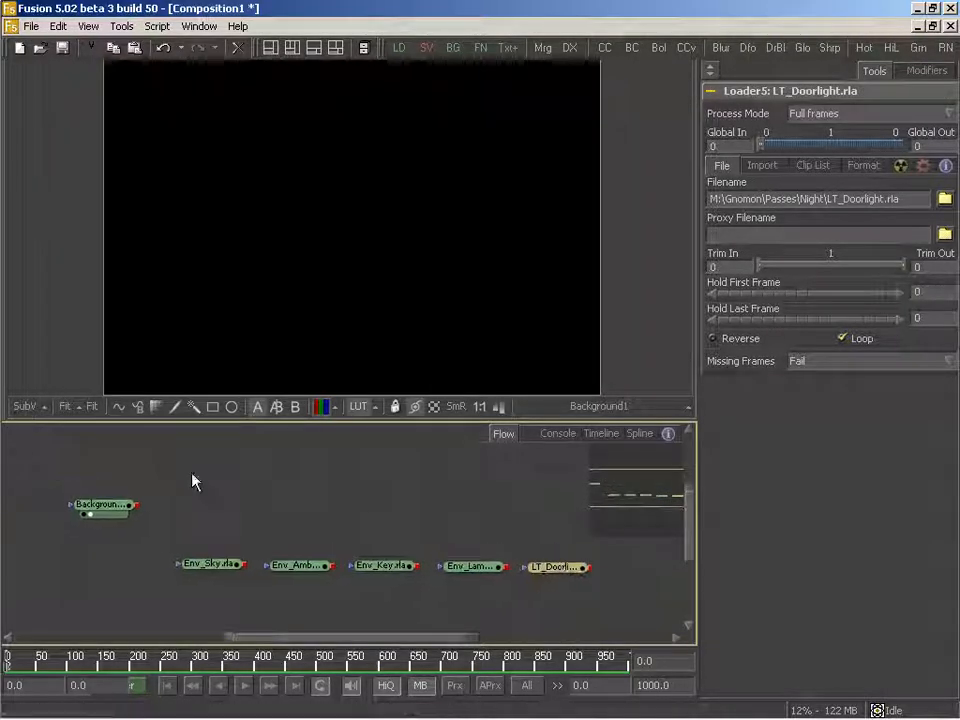
{"action": "left_click_drag", "start_coordinate": [544, 47], "coordinate": [205, 511]}
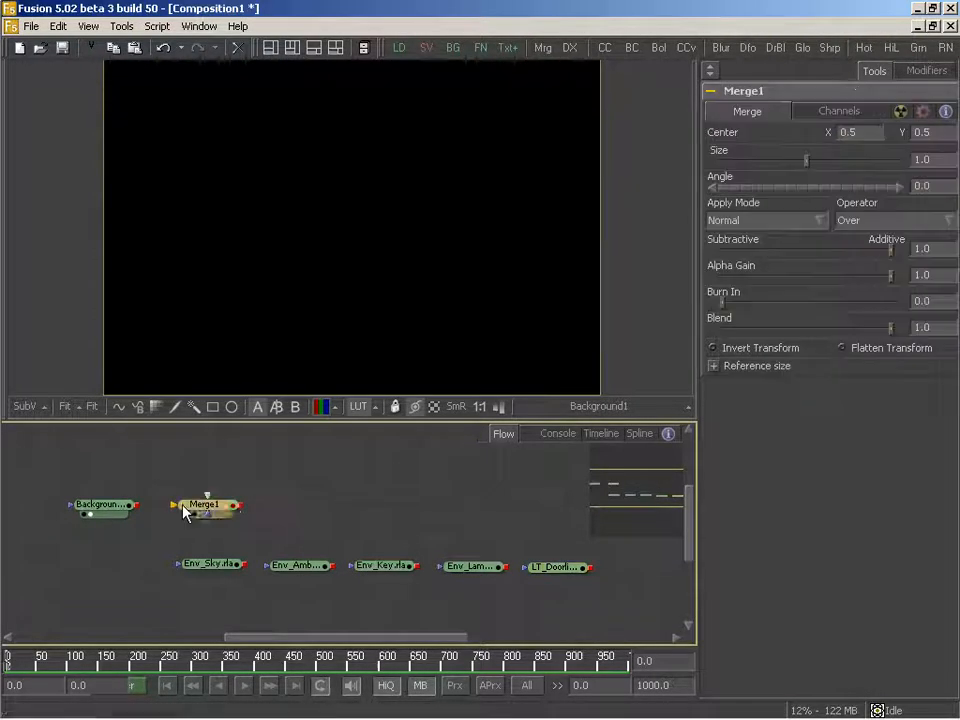
{"action": "left_click_drag", "start_coordinate": [137, 506], "coordinate": [190, 506]}
{"action": "left_click_drag", "start_coordinate": [244, 565], "coordinate": [259, 249]}
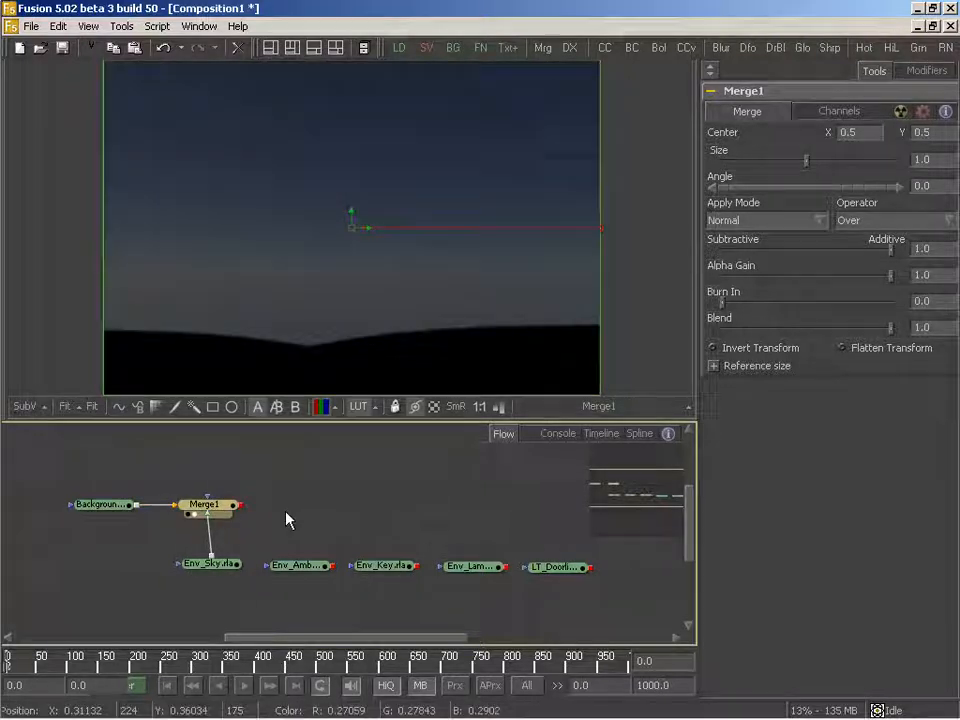
- Insert a ColorCorrector between Env_Sky and its Merge, with RGB gain about 0.49 and a blue tint of about 0.31 strength
{"action": "middle_click_drag", "start_coordinate": [384, 510], "coordinate": [354, 508]}
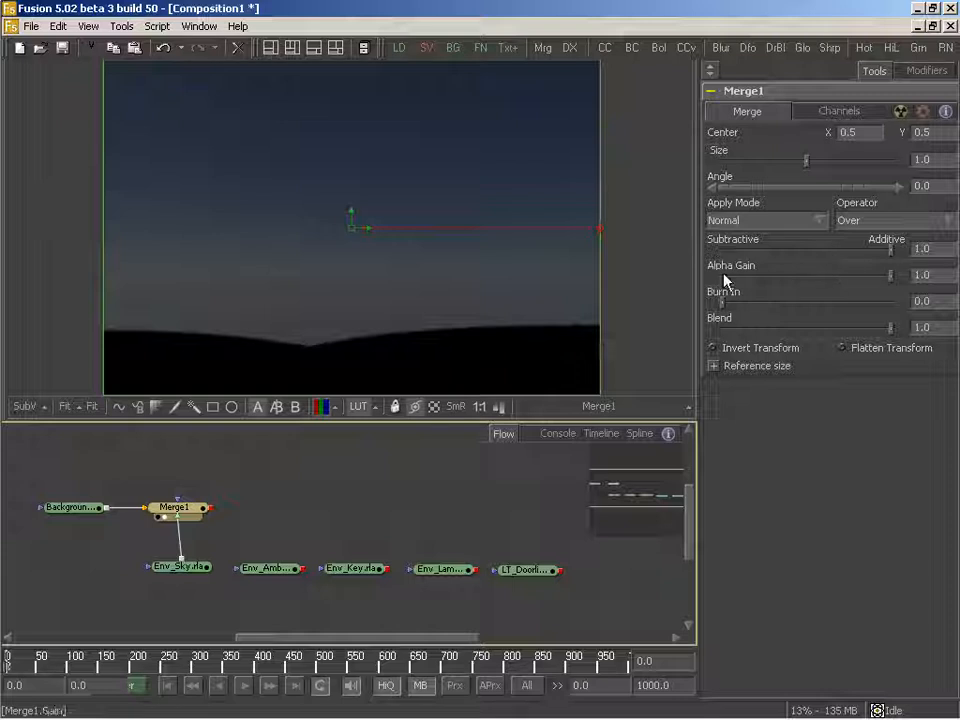
{"action": "middle_click_drag", "start_coordinate": [282, 519], "coordinate": [296, 517]}
{"action": "left_click_drag", "start_coordinate": [200, 572], "coordinate": [189, 574]}
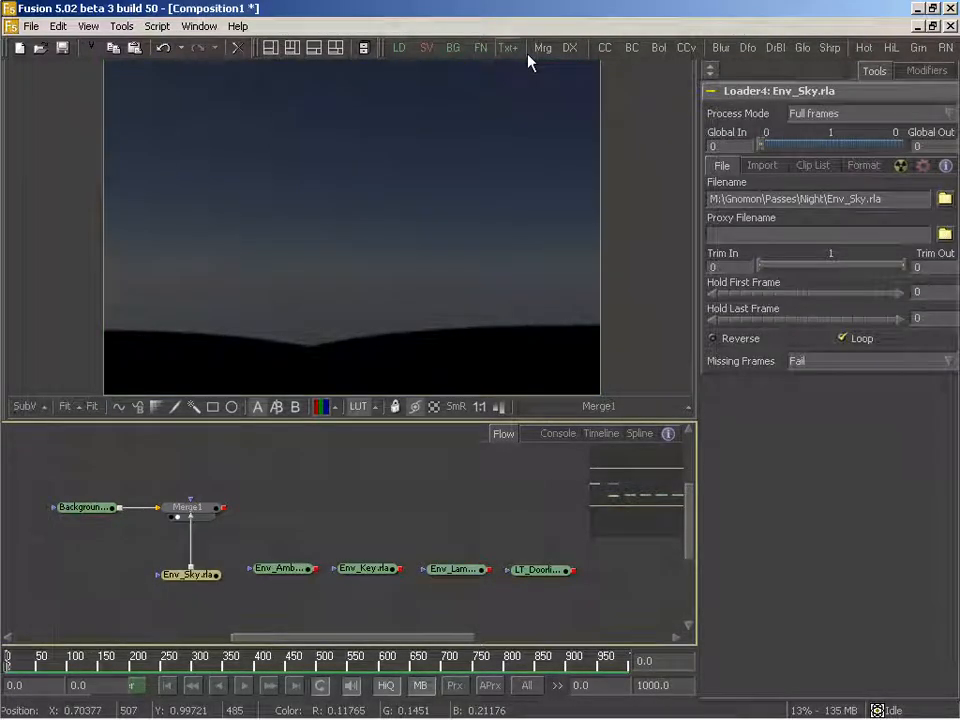
{"action": "left_click_drag", "start_coordinate": [609, 51], "coordinate": [191, 546]}
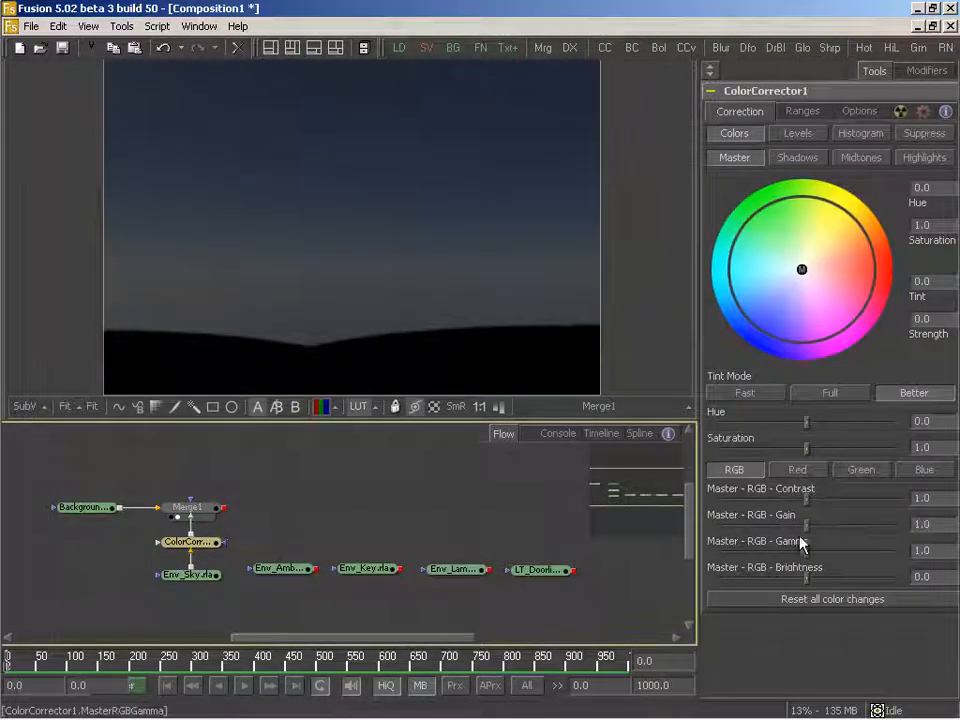
{"action": "left_click_drag", "start_coordinate": [810, 530], "coordinate": [768, 536]}
{"action": "left_click_drag", "start_coordinate": [801, 269], "coordinate": [766, 285]}
- Add a second Merge after the Env_Sky merge, composite Env_Amb over it and show the result in the viewer
{"action": "middle_click_drag", "start_coordinate": [291, 548], "coordinate": [280, 552]}
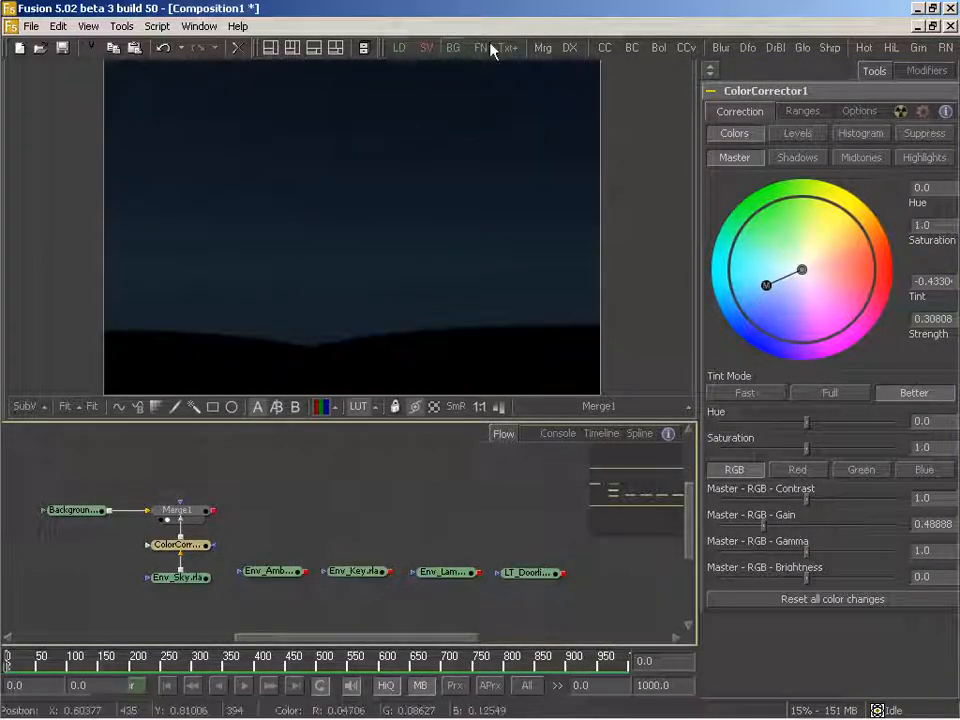
{"action": "left_click_drag", "start_coordinate": [553, 56], "coordinate": [279, 507]}
{"action": "left_click_drag", "start_coordinate": [212, 512], "coordinate": [269, 513]}
{"action": "left_click_drag", "start_coordinate": [307, 572], "coordinate": [290, 515]}
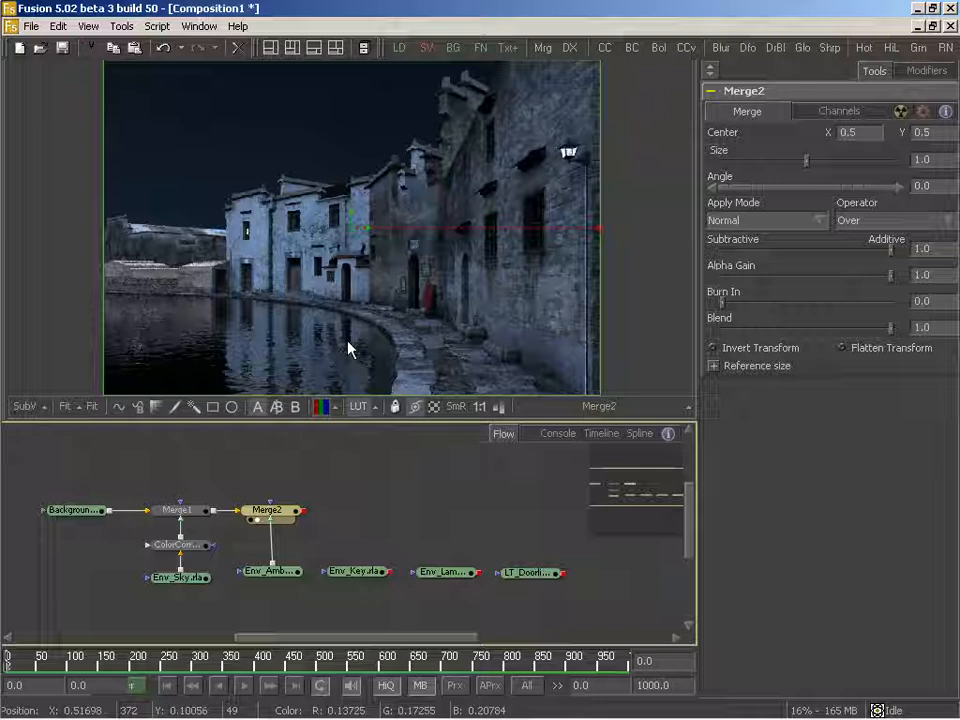
- Insert a ColorCorrector between Env_Amb and its Merge and lower its master RGB gain to about 0.21
{"action": "left_click_drag", "start_coordinate": [605, 50], "coordinate": [288, 580]}
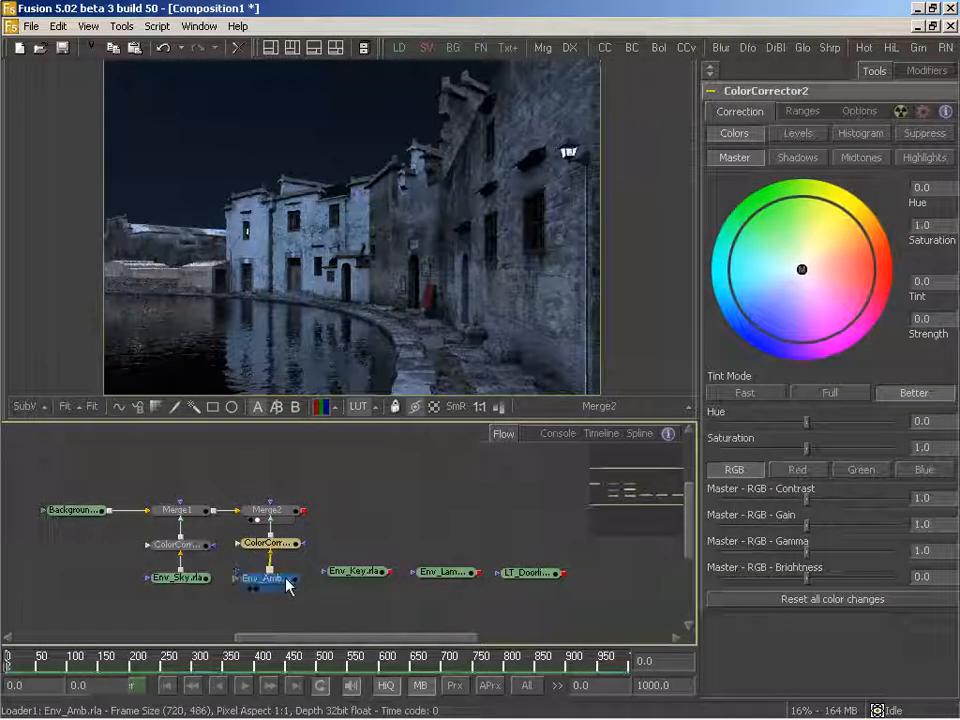
{"action": "left_click", "coordinate": [270, 549]}
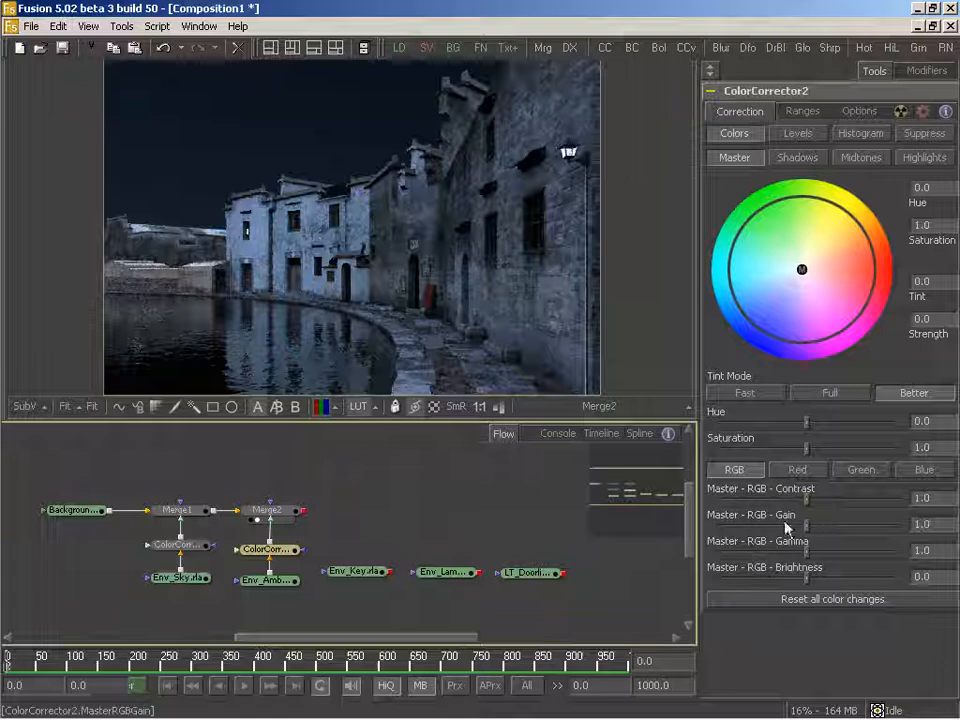
{"action": "left_click_drag", "start_coordinate": [806, 530], "coordinate": [739, 532]}
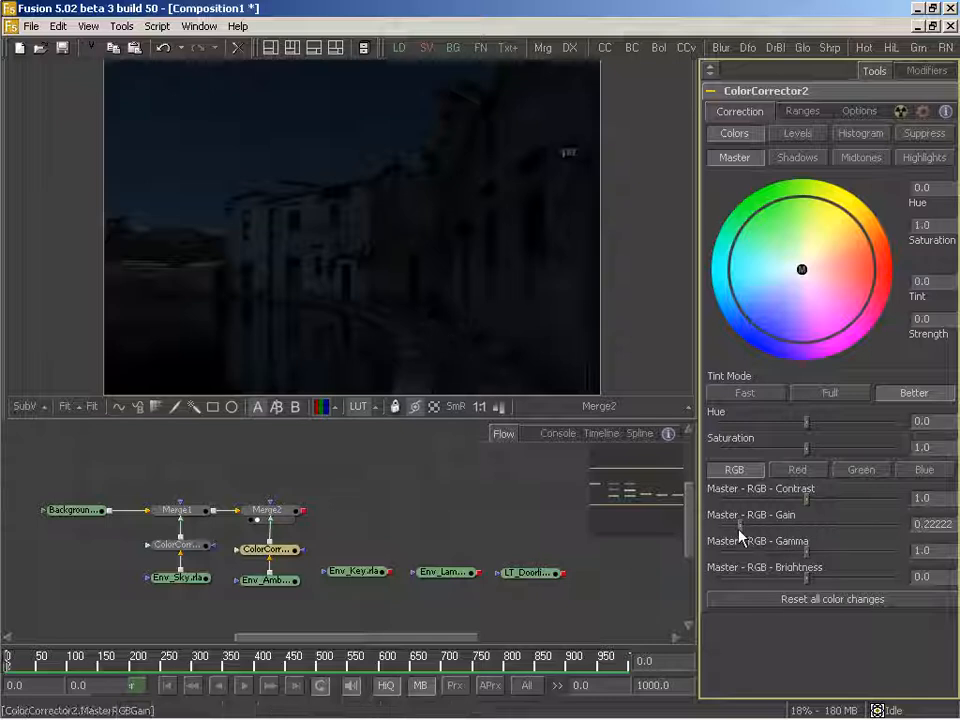
{"action": "left_click_drag", "start_coordinate": [740, 528], "coordinate": [739, 530]}
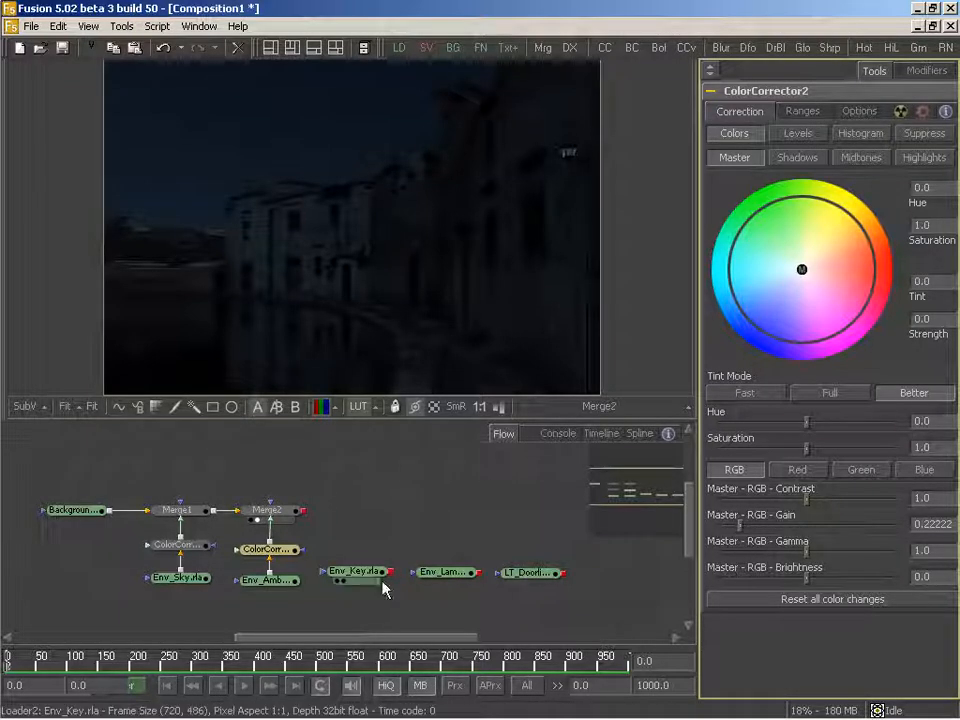
{"action": "middle_click_drag", "start_coordinate": [384, 583], "coordinate": [396, 579]}
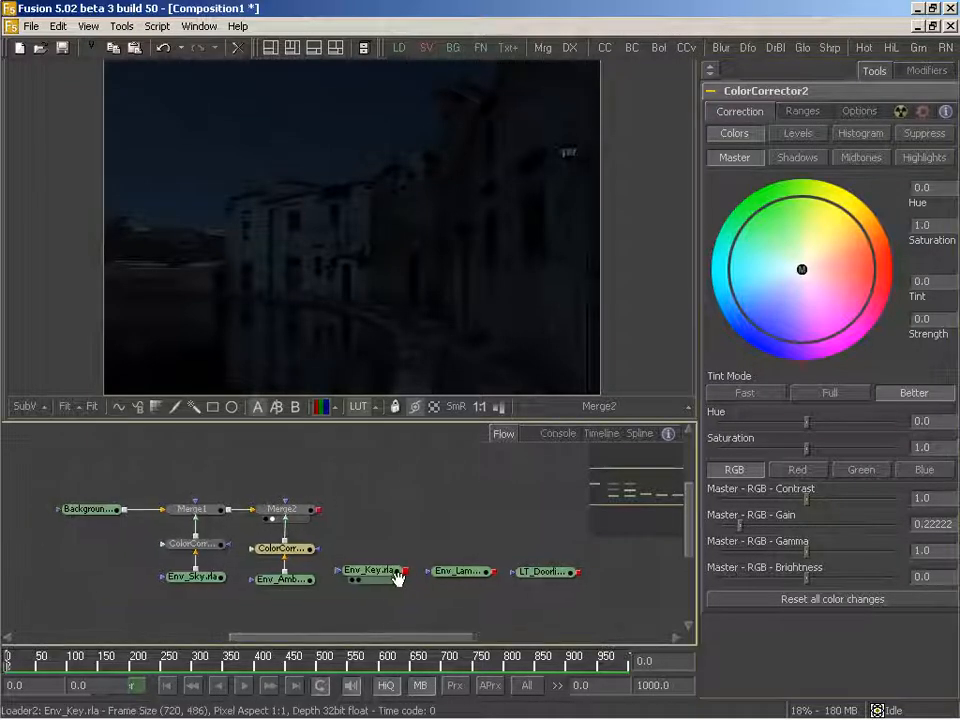
{"action": "left_click", "coordinate": [741, 526]}
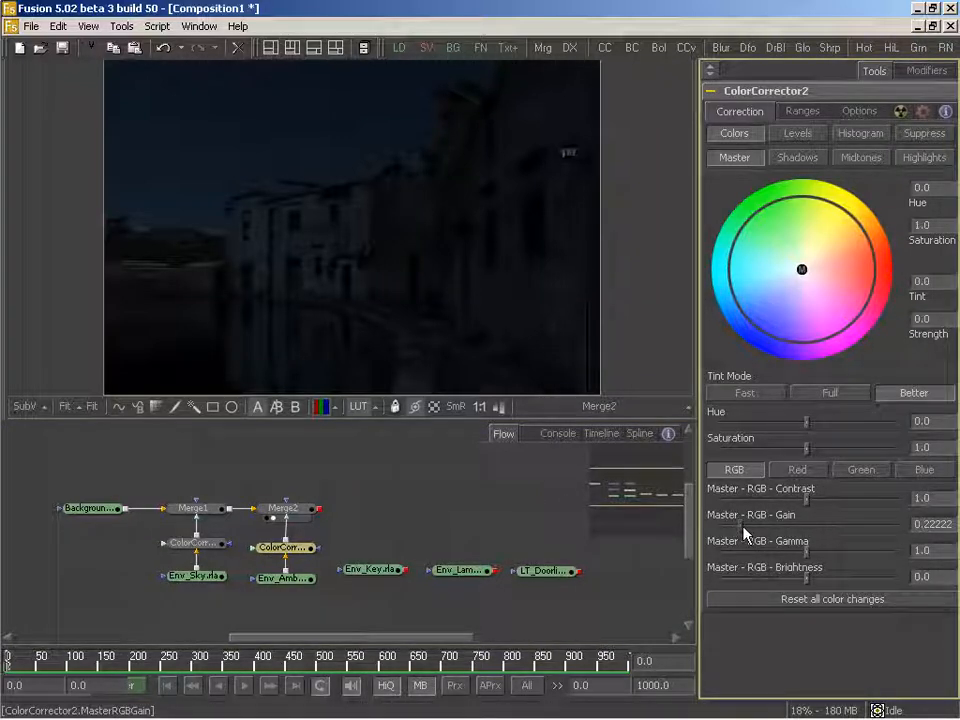
{"action": "left_click_drag", "start_coordinate": [743, 527], "coordinate": [742, 526]}
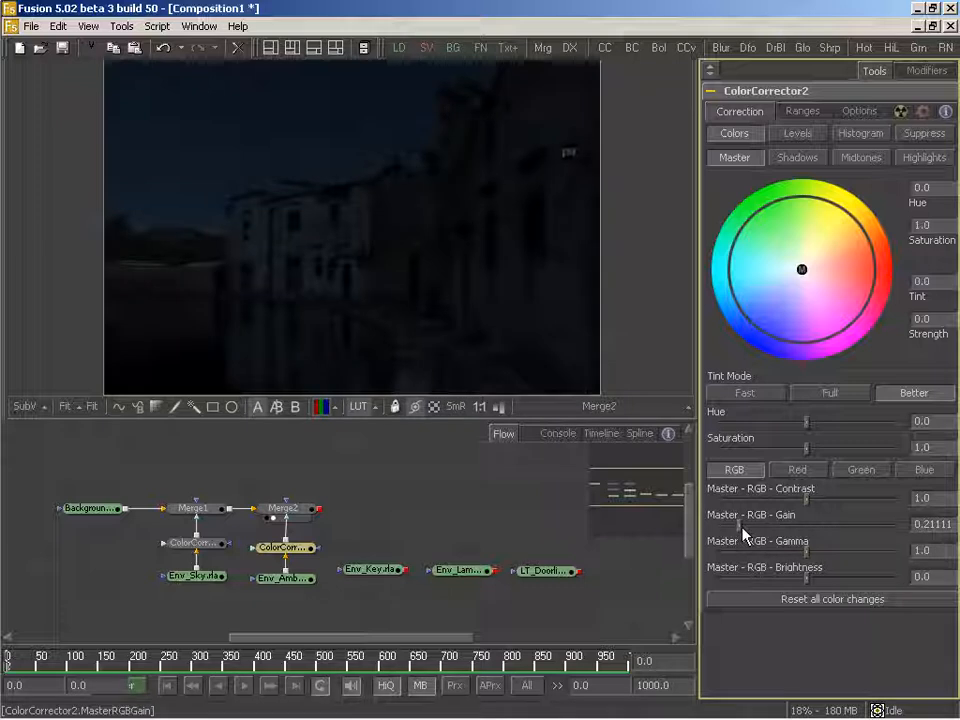
- Add a ColorCorrector for Env_Key and a Merge after the Env_Amb merge, and wire the corrected pass into it
{"action": "middle_click_drag", "start_coordinate": [362, 563], "coordinate": [368, 558]}
{"action": "middle_click_drag", "start_coordinate": [362, 553], "coordinate": [343, 556]}
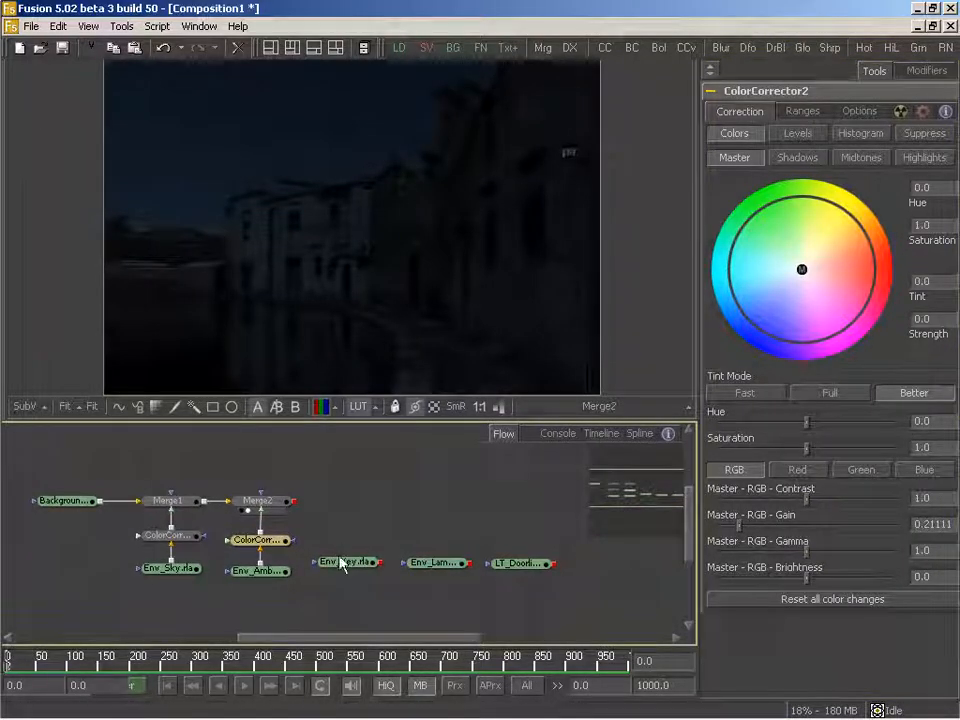
{"action": "left_click_drag", "start_coordinate": [604, 48], "coordinate": [347, 547]}
{"action": "left_click_drag", "start_coordinate": [543, 48], "coordinate": [350, 507]}
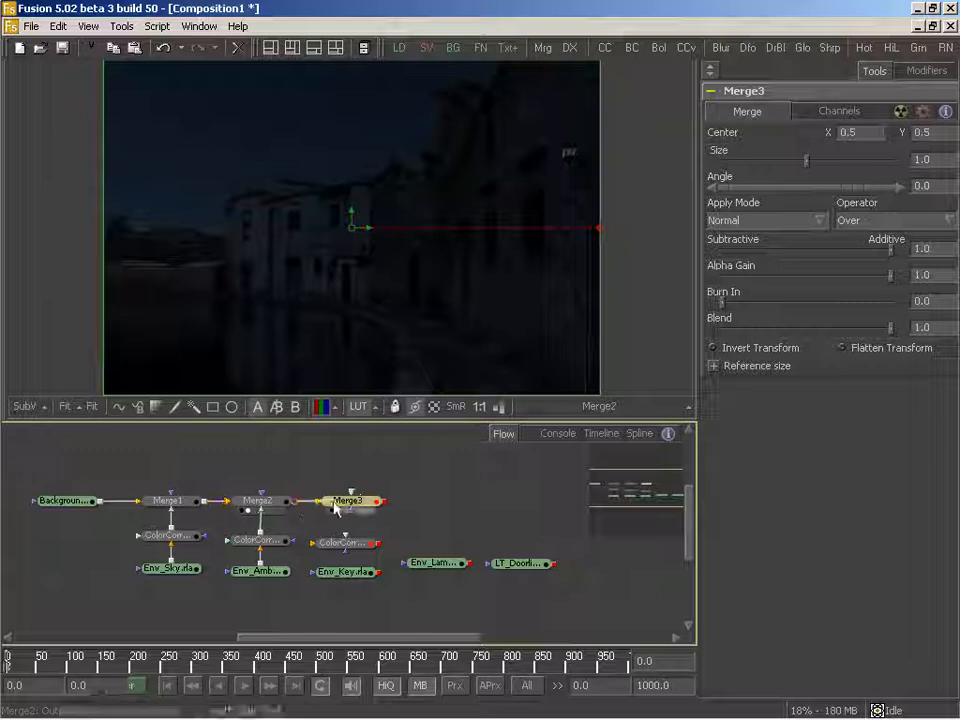
{"action": "left_click_drag", "start_coordinate": [378, 543], "coordinate": [370, 510]}
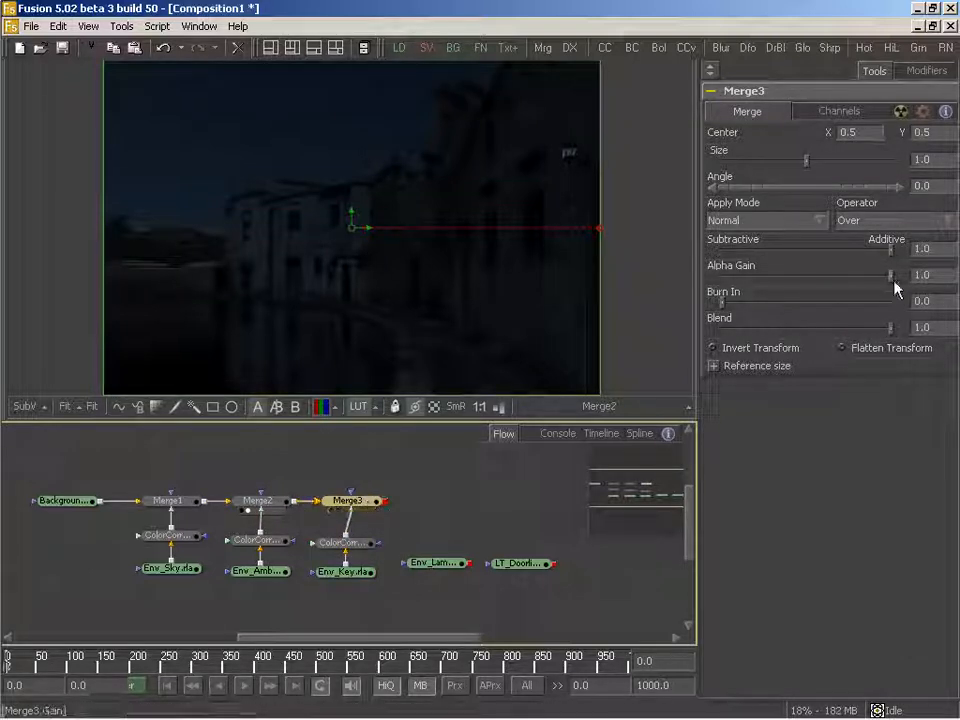
- Set the Env_Key merge's Alpha Gain to 0.0 and lower its ColorCorrector's master RGB gain to about 0.19
{"action": "left_click_drag", "start_coordinate": [890, 274], "coordinate": [722, 274]}
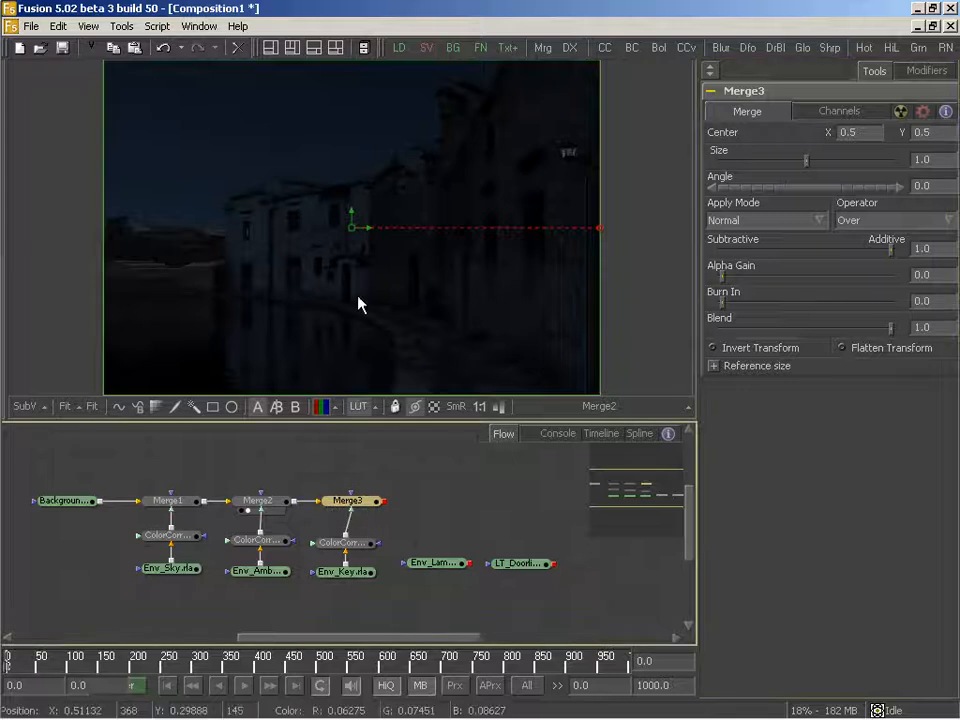
{"action": "left_click", "coordinate": [345, 548]}
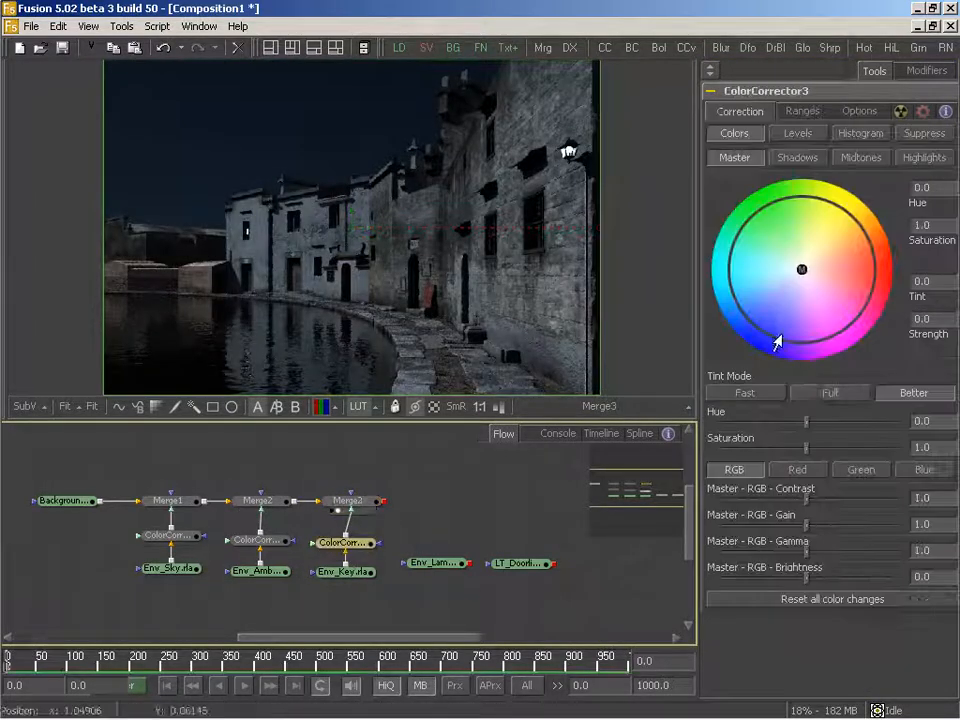
{"action": "left_click_drag", "start_coordinate": [806, 524], "coordinate": [739, 543]}
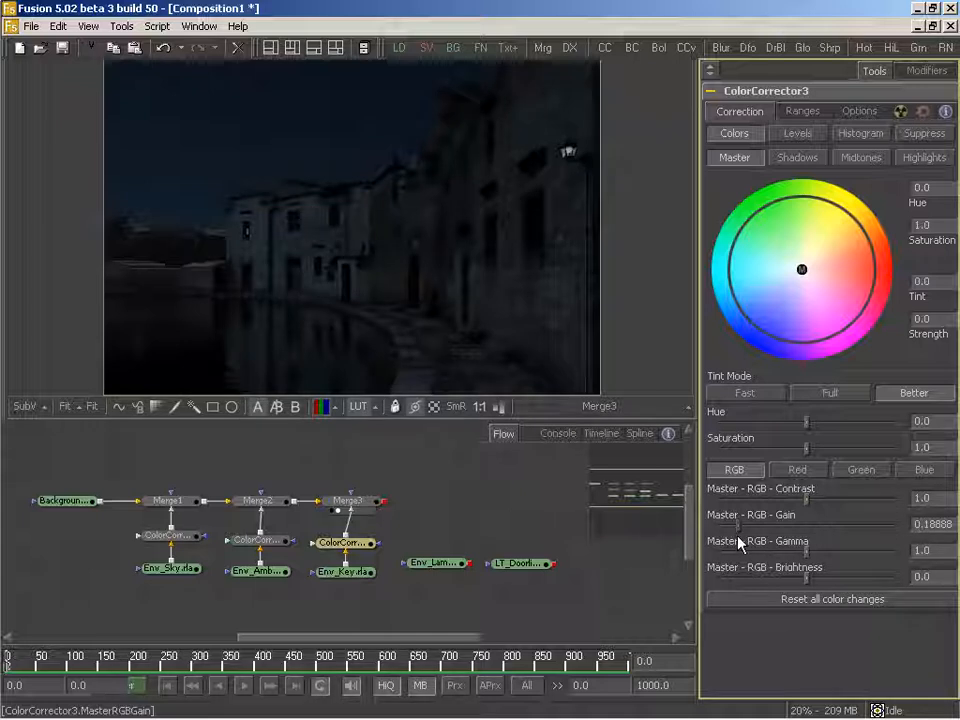
- Fine-tune the ColorCorrectors' master RGB gains to about 0.36 for Env_Sky and 0.2 for both Env_Amb and Env_Key
{"action": "middle_click_drag", "start_coordinate": [206, 538], "coordinate": [245, 537]}
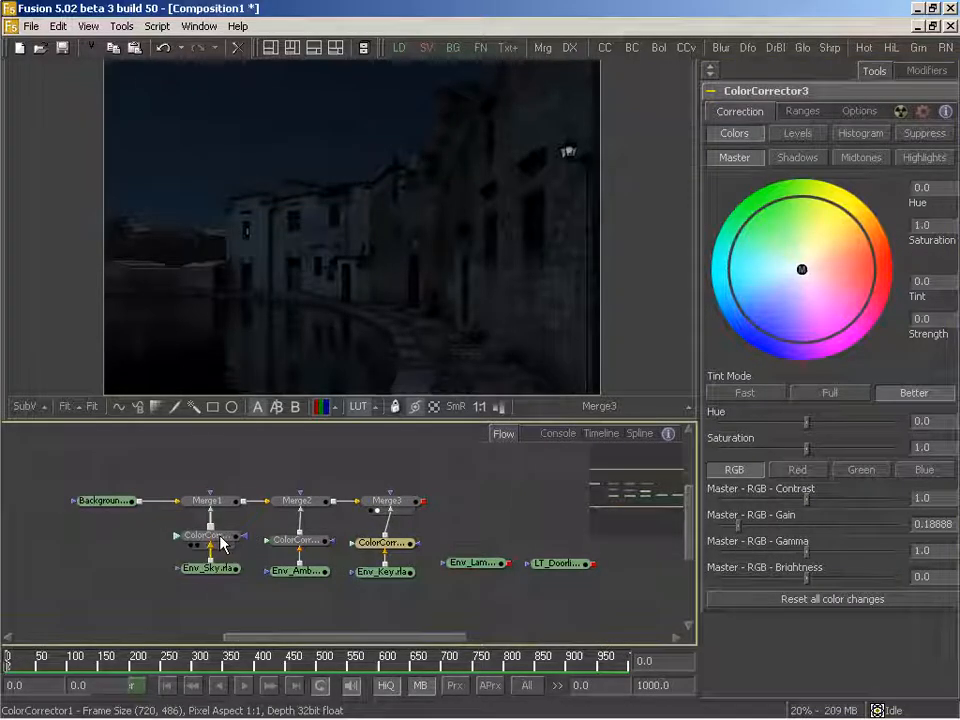
{"action": "left_click", "coordinate": [221, 538]}
{"action": "left_click_drag", "start_coordinate": [754, 530], "coordinate": [753, 531]}
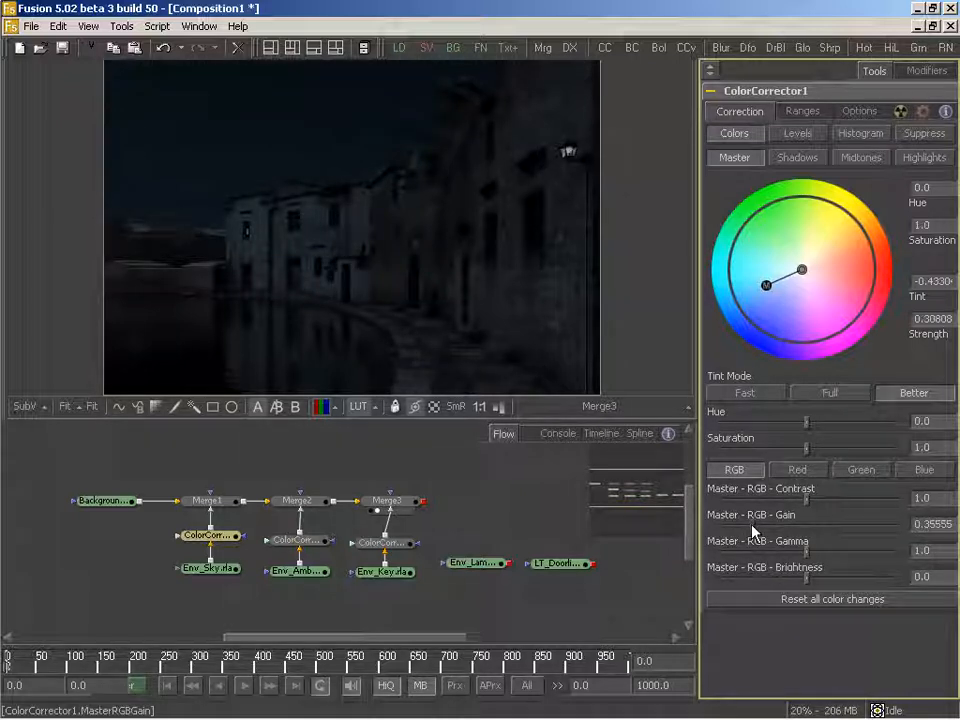
{"action": "left_click", "coordinate": [303, 540]}
{"action": "left_click_drag", "start_coordinate": [741, 530], "coordinate": [741, 530]}
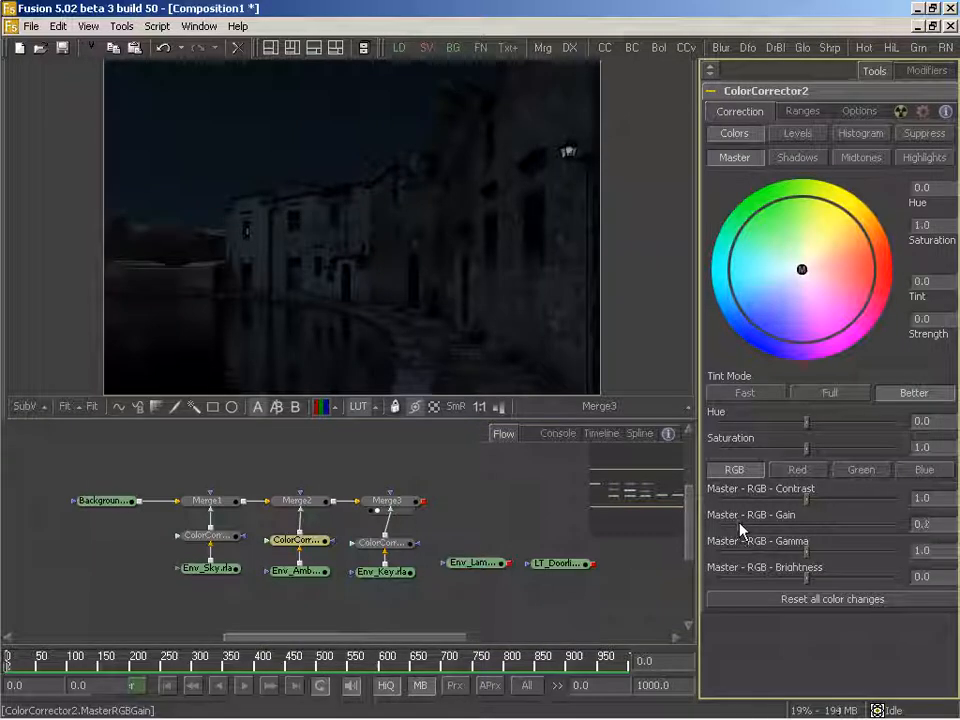
{"action": "left_click", "coordinate": [384, 543]}
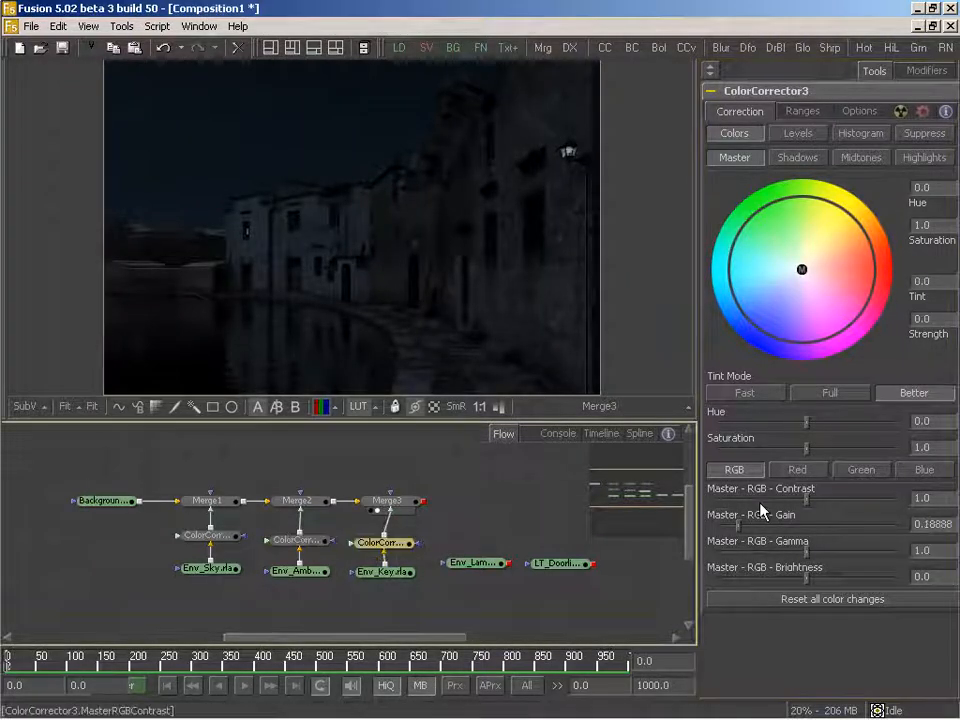
{"action": "left_click_drag", "start_coordinate": [738, 529], "coordinate": [741, 531]}
{"action": "middle_click_drag", "start_coordinate": [415, 535], "coordinate": [384, 537]}
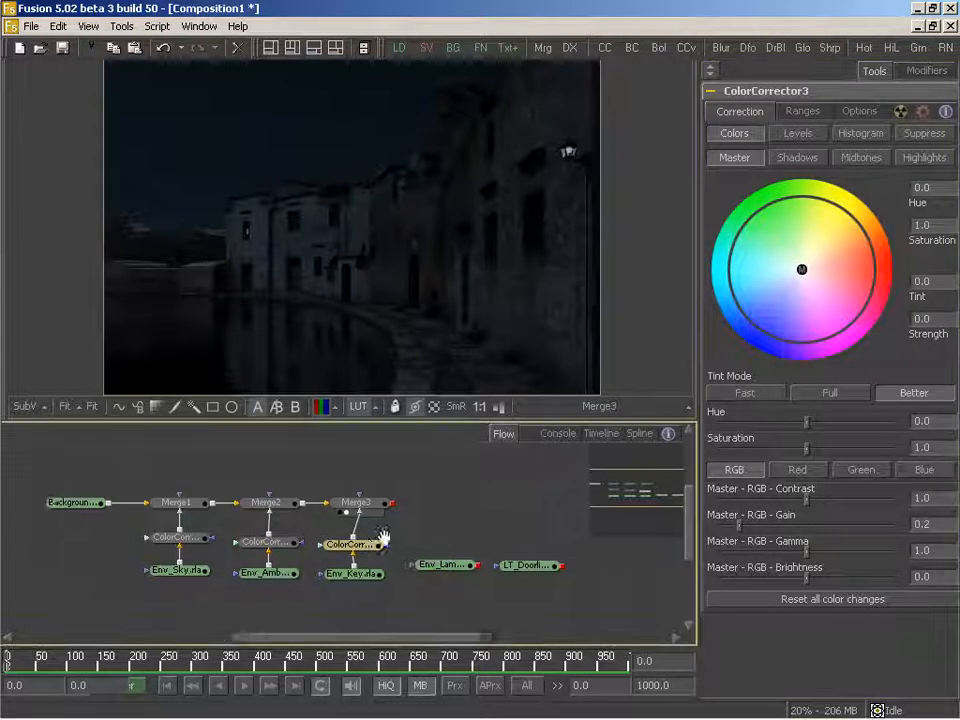
- Paste a copy of the Env_Key merge after the original, chain the two and connect Env_Lamp as its foreground
{"action": "left_click", "coordinate": [317, 502]}
{"action": "right_click", "coordinate": [407, 503]}
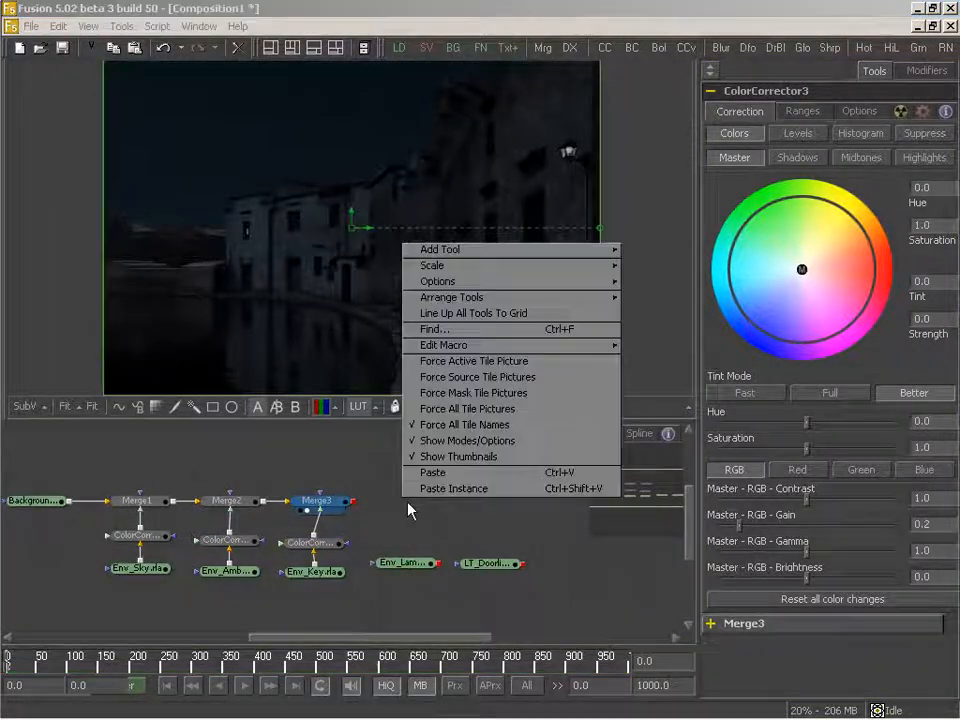
{"action": "left_click", "coordinate": [445, 488]}
{"action": "left_click_drag", "start_coordinate": [395, 507], "coordinate": [401, 510]}
{"action": "left_click_drag", "start_coordinate": [439, 567], "coordinate": [425, 511]}
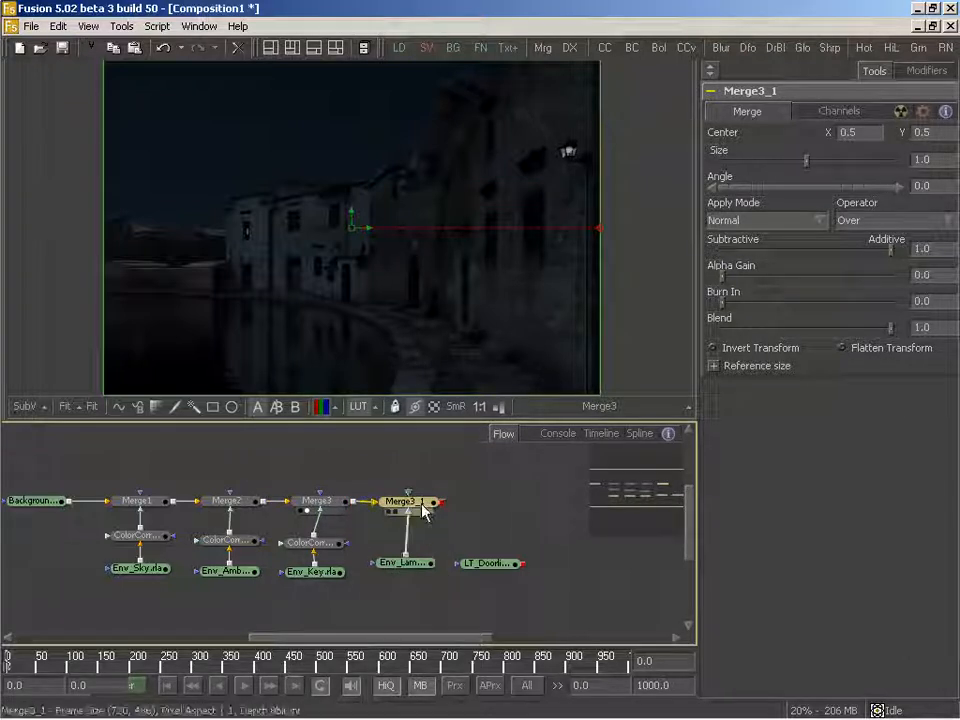
- Insert a ColorCorrector between Env_Lamp and its Merge, with a warm orange tint of about 0.09 strength and RGB gain about 0.72
{"action": "left_click_drag", "start_coordinate": [408, 581], "coordinate": [410, 586]}
{"action": "left_click_drag", "start_coordinate": [610, 48], "coordinate": [414, 546]}
{"action": "left_click_drag", "start_coordinate": [800, 272], "coordinate": [820, 260]}
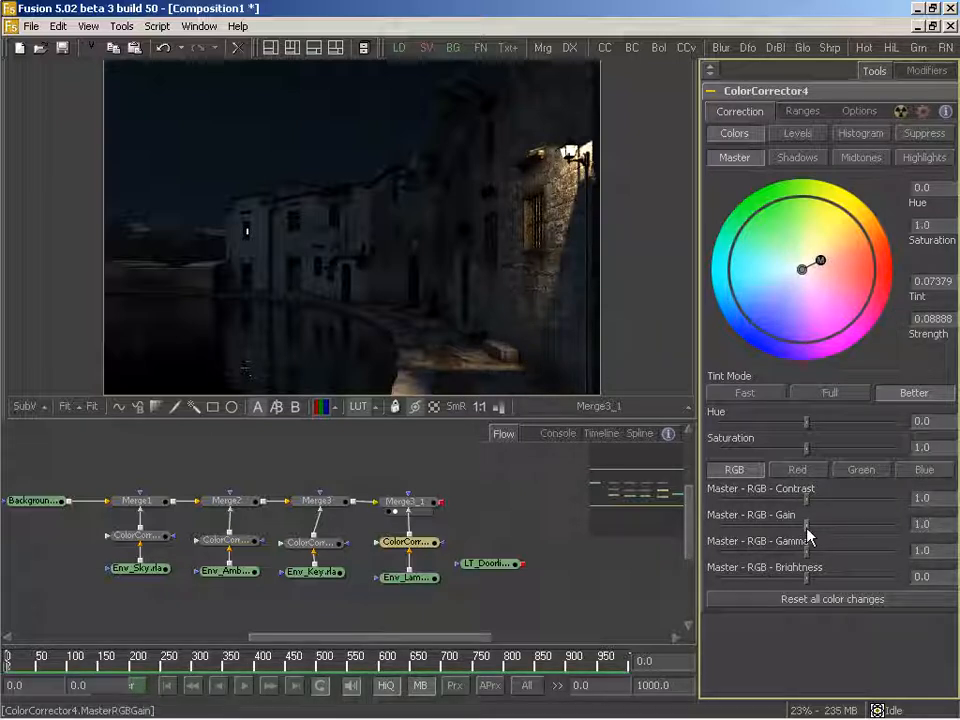
{"action": "mouse_move", "coordinate": [806, 529]}
{"action": "left_mouse_down"}
{"action": "mouse_move", "coordinate": [763, 533]}
{"action": "mouse_move", "coordinate": [789, 540]}
{"action": "left_mouse_up"}
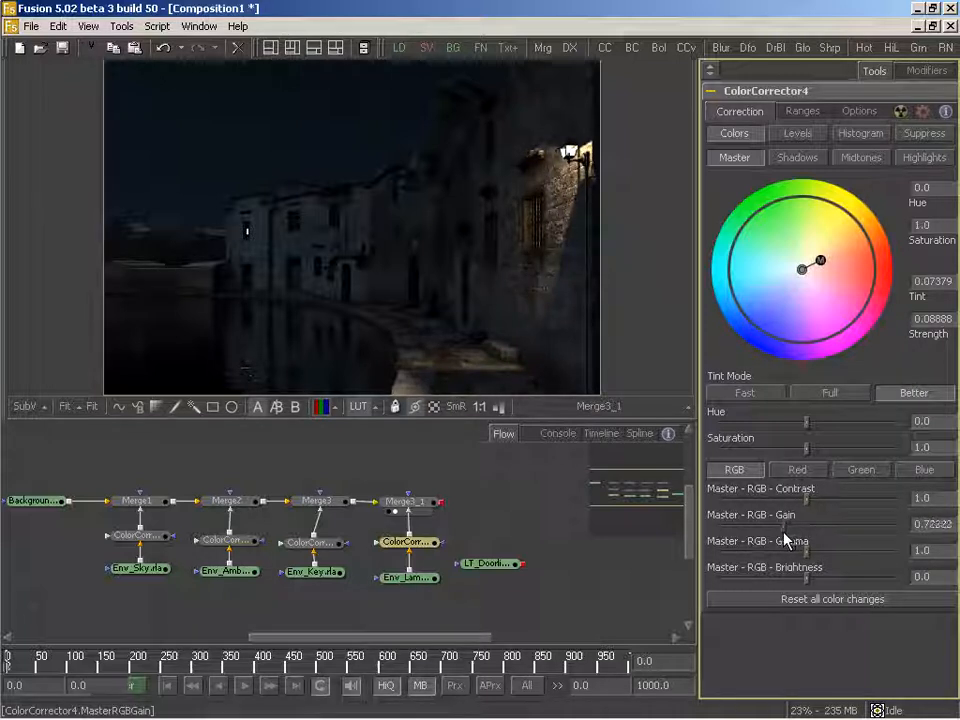
- Paste copies of the Env_Lamp merge and ColorCorrector above LT_Doorlight and connect them to the pass and the end of the merge chain
{"action": "middle_click_drag", "start_coordinate": [469, 568], "coordinate": [413, 568]}
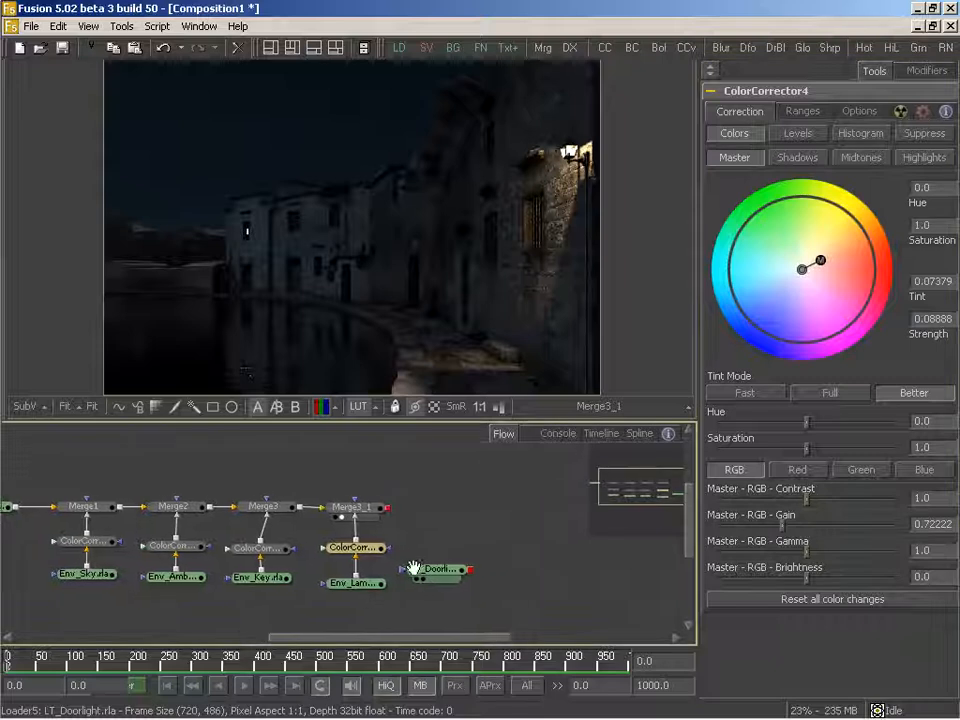
{"action": "left_click_drag", "start_coordinate": [443, 572], "coordinate": [452, 588]}
{"action": "left_click_drag", "start_coordinate": [416, 484], "coordinate": [334, 561]}
{"action": "right_click", "coordinate": [467, 531]}
{"action": "left_click", "coordinate": [504, 497]}
{"action": "left_click_drag", "start_coordinate": [389, 508], "coordinate": [430, 524]}
{"action": "left_click_drag", "start_coordinate": [524, 493], "coordinate": [450, 553]}
{"action": "left_click", "coordinate": [448, 551]}
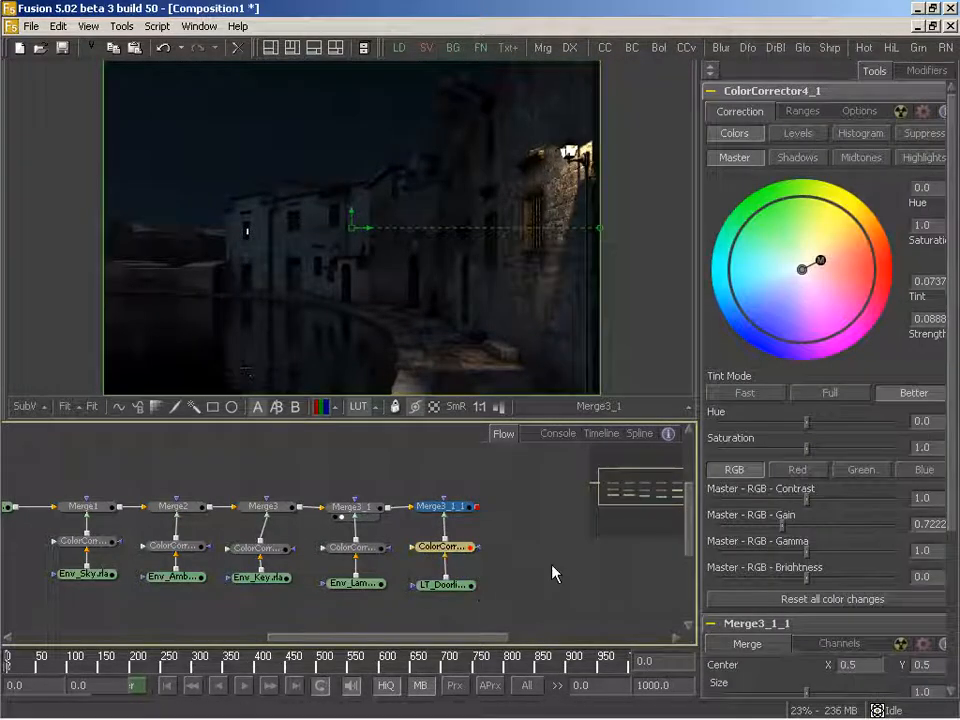
- View the final merge and set the LT_Doorlight ColorCorrector's master RGB gain to about 0.44 and saturation to about 0.79
{"action": "left_click_drag", "start_coordinate": [447, 507], "coordinate": [452, 268]}
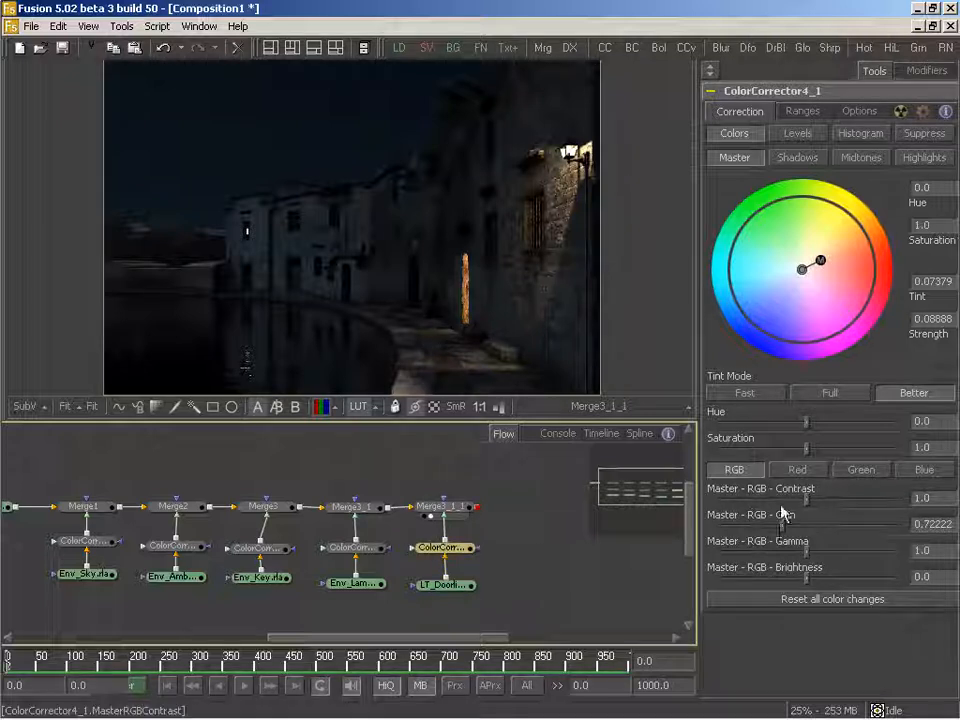
{"action": "left_click_drag", "start_coordinate": [779, 526], "coordinate": [770, 526]}
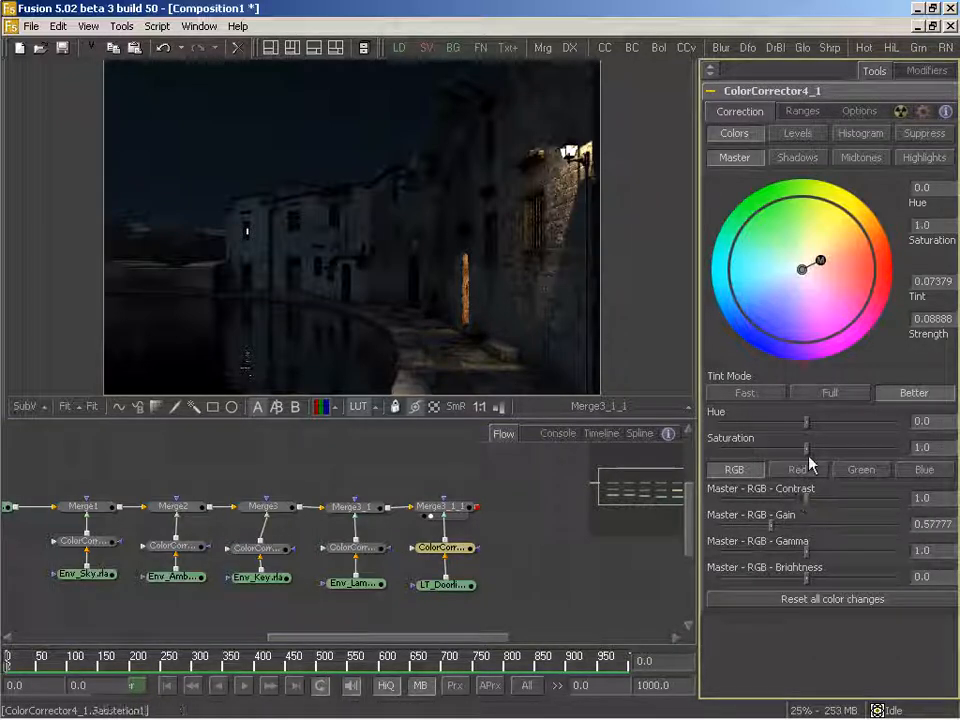
{"action": "left_click_drag", "start_coordinate": [807, 449], "coordinate": [786, 449]}
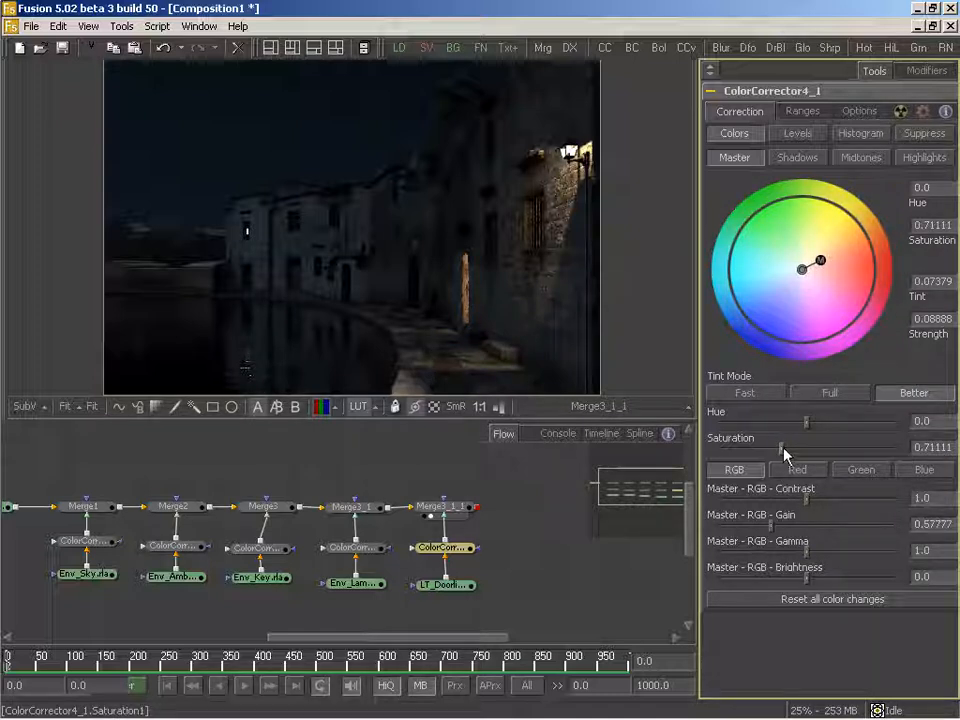
{"action": "mouse_move", "coordinate": [771, 524]}
{"action": "left_mouse_down"}
{"action": "mouse_move", "coordinate": [764, 535]}
{"action": "mouse_move", "coordinate": [773, 533]}
{"action": "mouse_move", "coordinate": [754, 532]}
{"action": "mouse_move", "coordinate": [772, 533]}
{"action": "mouse_move", "coordinate": [763, 540]}
{"action": "left_mouse_up"}
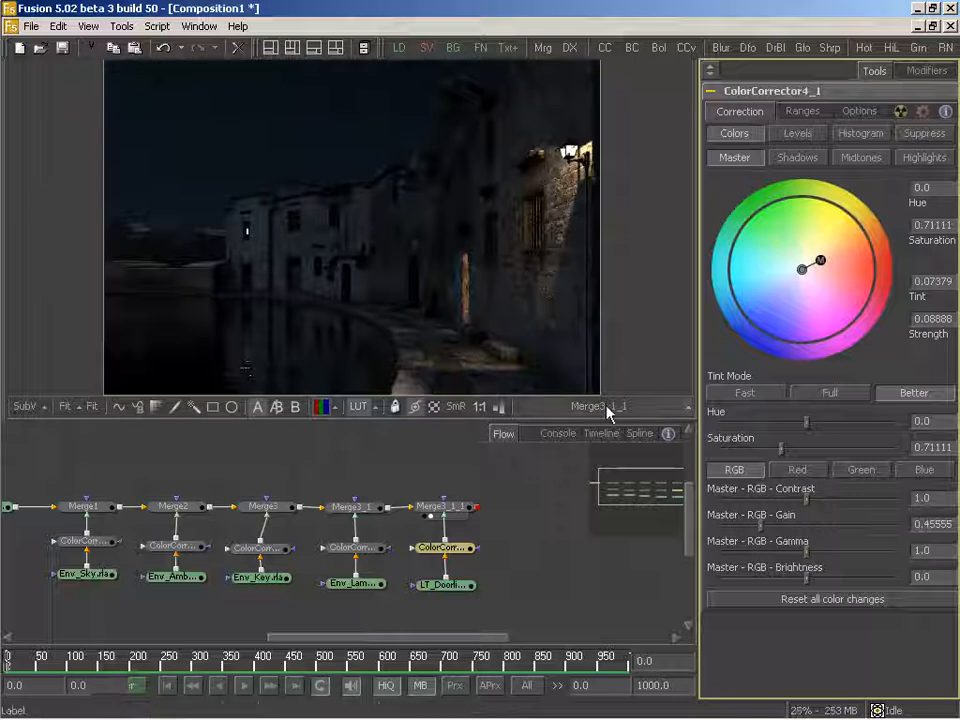
{"action": "left_click_drag", "start_coordinate": [761, 526], "coordinate": [761, 528]}
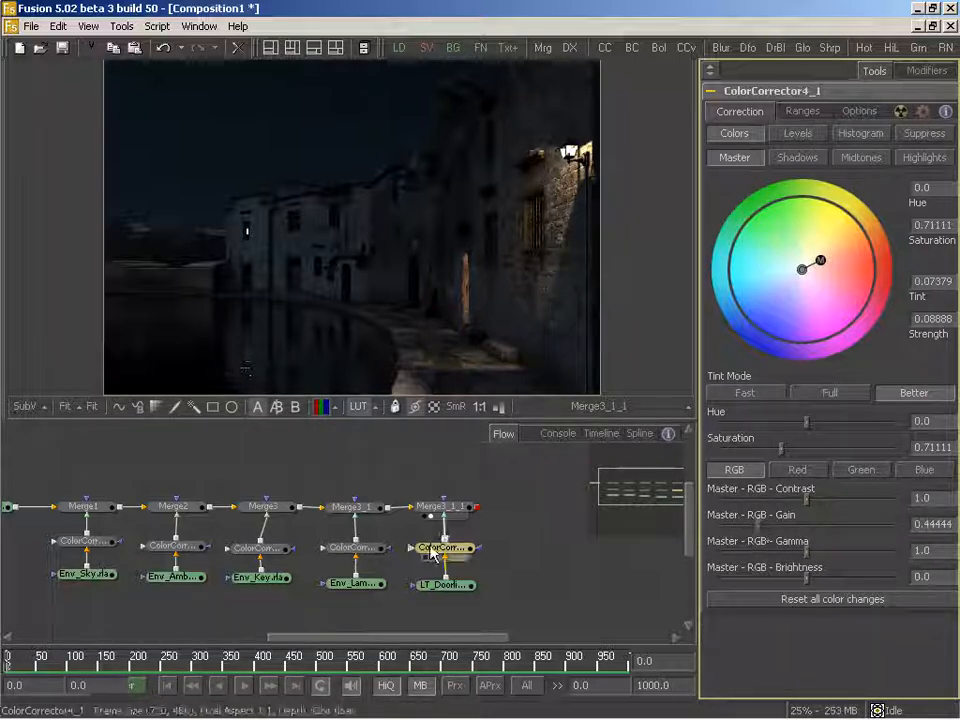
{"action": "left_click_drag", "start_coordinate": [782, 450], "coordinate": [790, 450]}
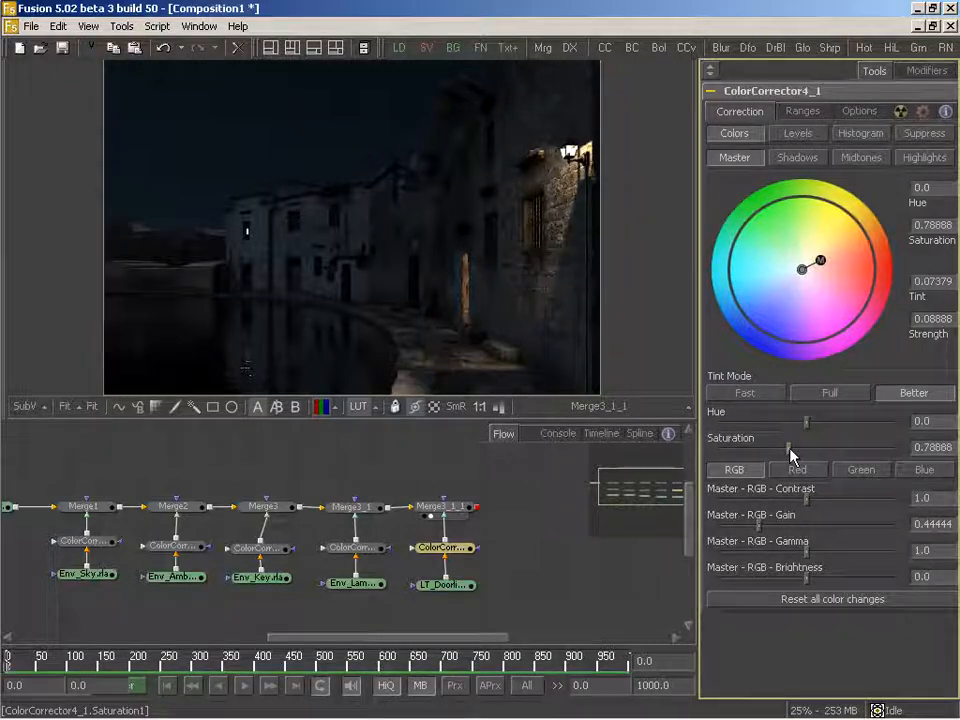
- Set the ColorCorrectors' master RGB gains to about 0.17 for Env_Amb and 0.24 for Env_Key
{"action": "middle_click_drag", "start_coordinate": [377, 574], "coordinate": [469, 561]}
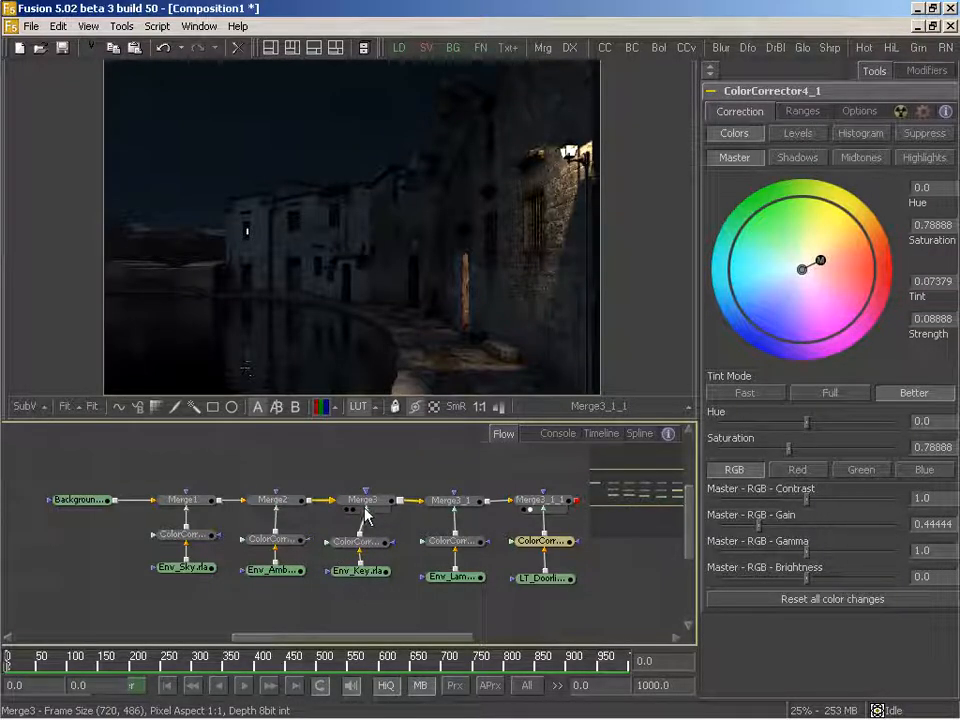
{"action": "left_click", "coordinate": [276, 541]}
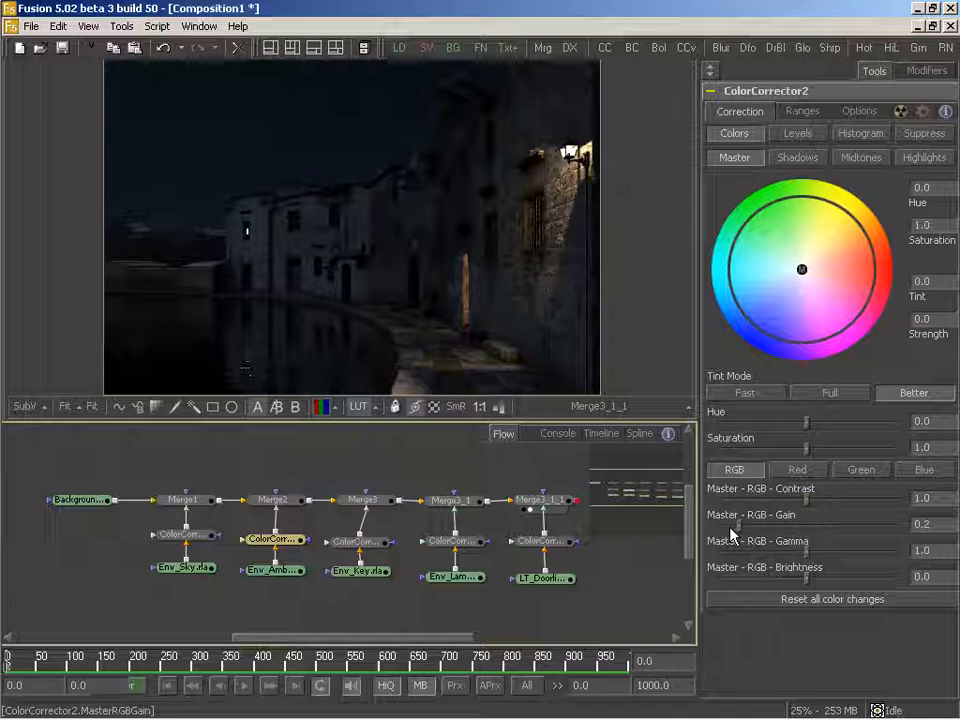
{"action": "left_click_drag", "start_coordinate": [739, 533], "coordinate": [737, 534]}
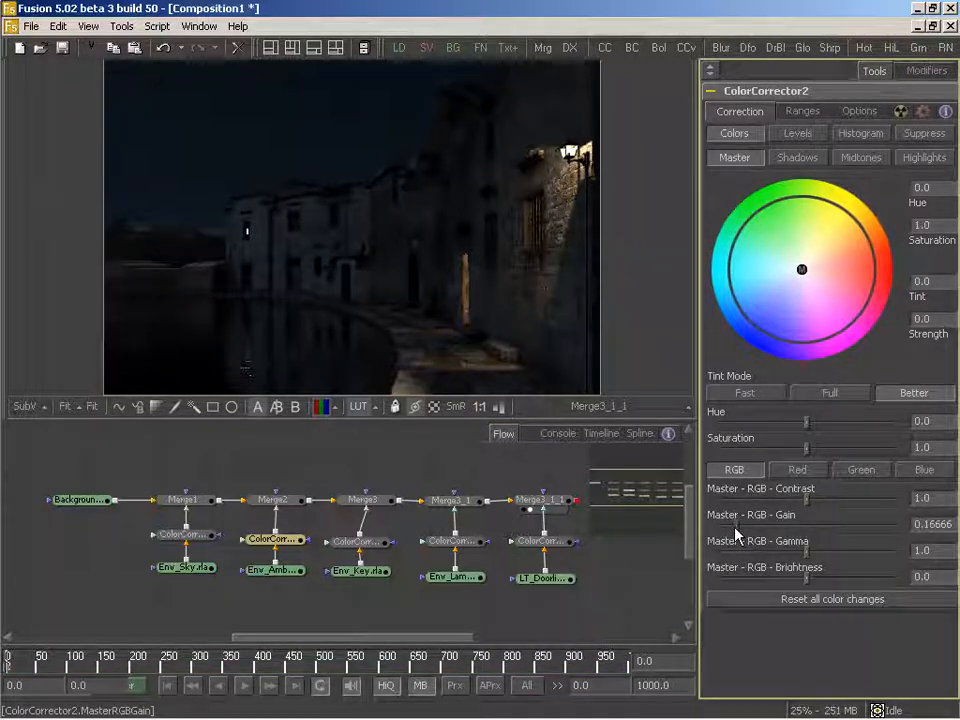
{"action": "left_click", "coordinate": [362, 550]}
{"action": "left_click_drag", "start_coordinate": [739, 524], "coordinate": [743, 528]}
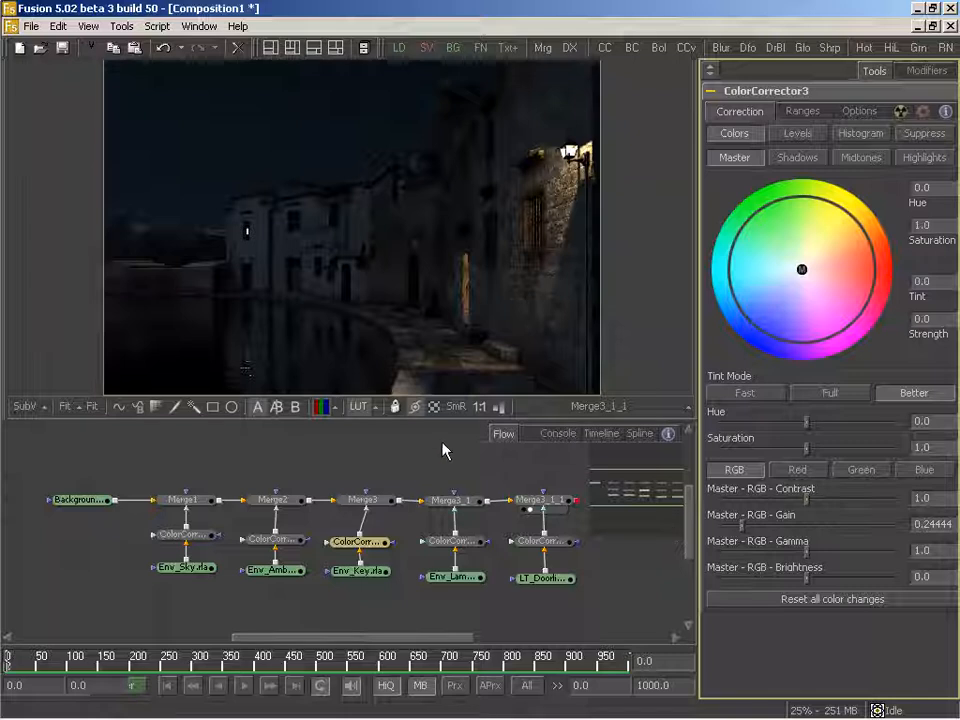
- Enlarge the viewer slightly and set the LT_Doorlight ColorCorrector's master RGB gain to about 0.49
{"action": "left_click_drag", "start_coordinate": [437, 420], "coordinate": [437, 440]}
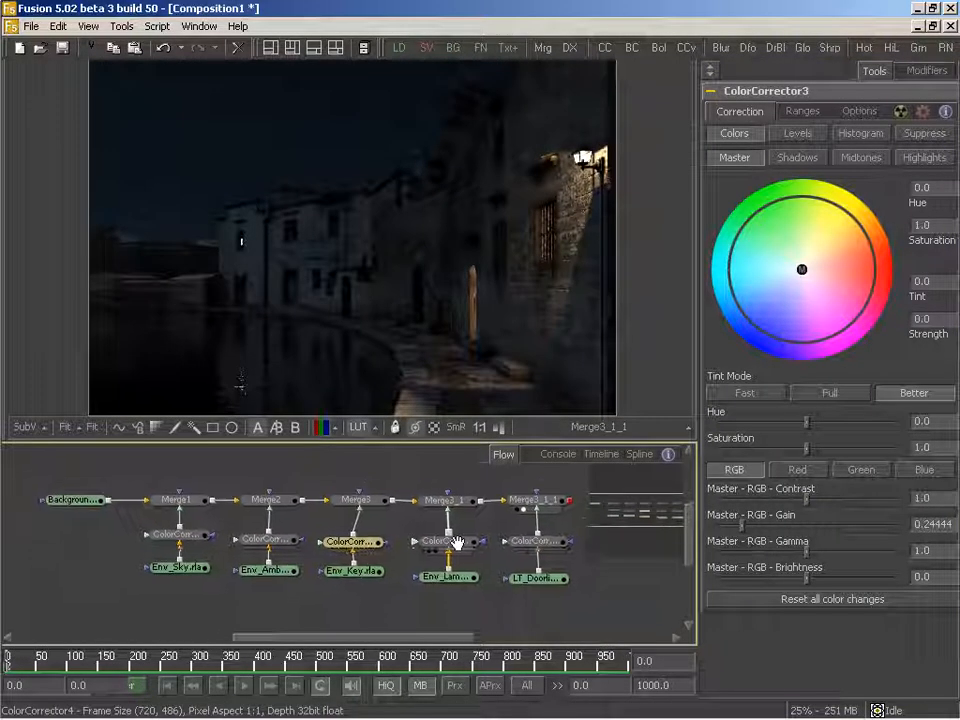
{"action": "left_click", "coordinate": [534, 548]}
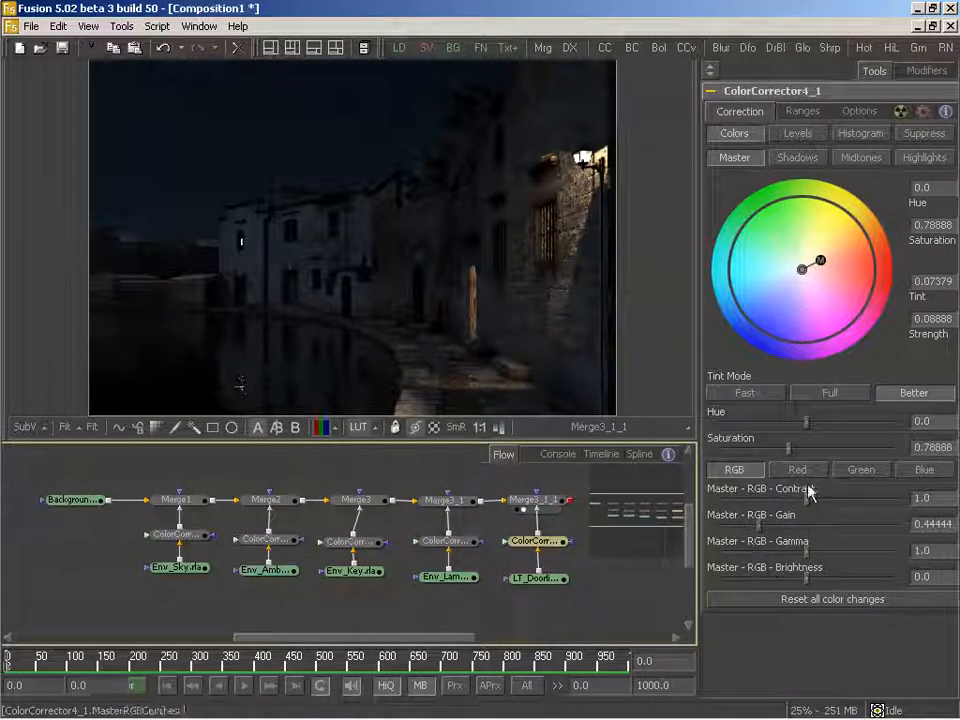
{"action": "left_click_drag", "start_coordinate": [844, 524], "coordinate": [761, 533]}
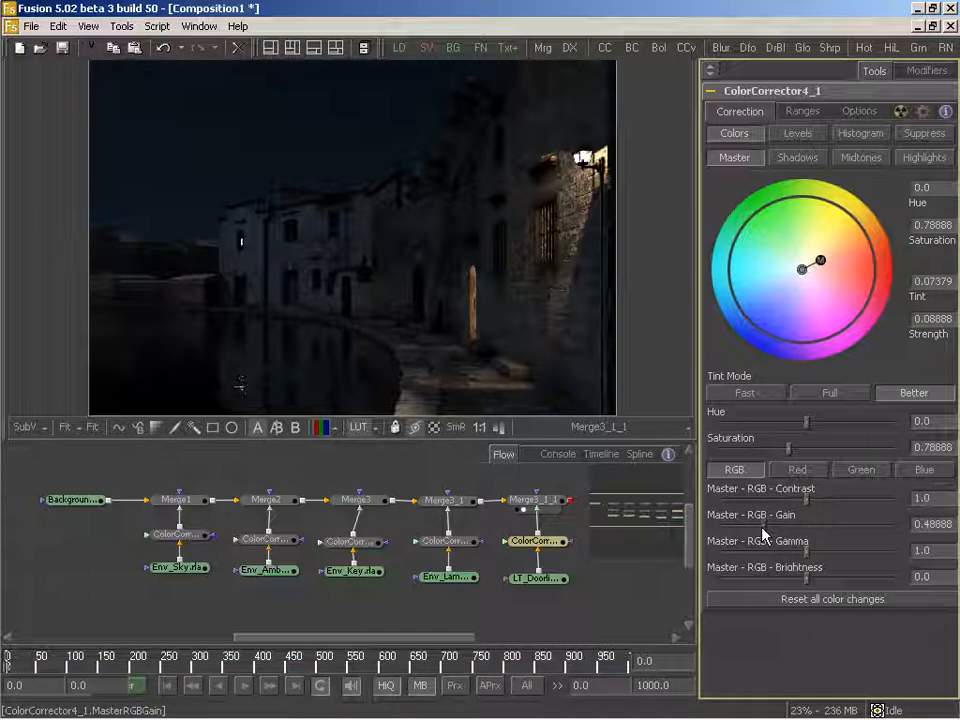
- Inspect the raw Env_Amb, Env_Key and Env_Lamp passes in the viewer, and return it to the final merge
{"action": "middle_click_drag", "start_coordinate": [476, 536], "coordinate": [437, 540]}
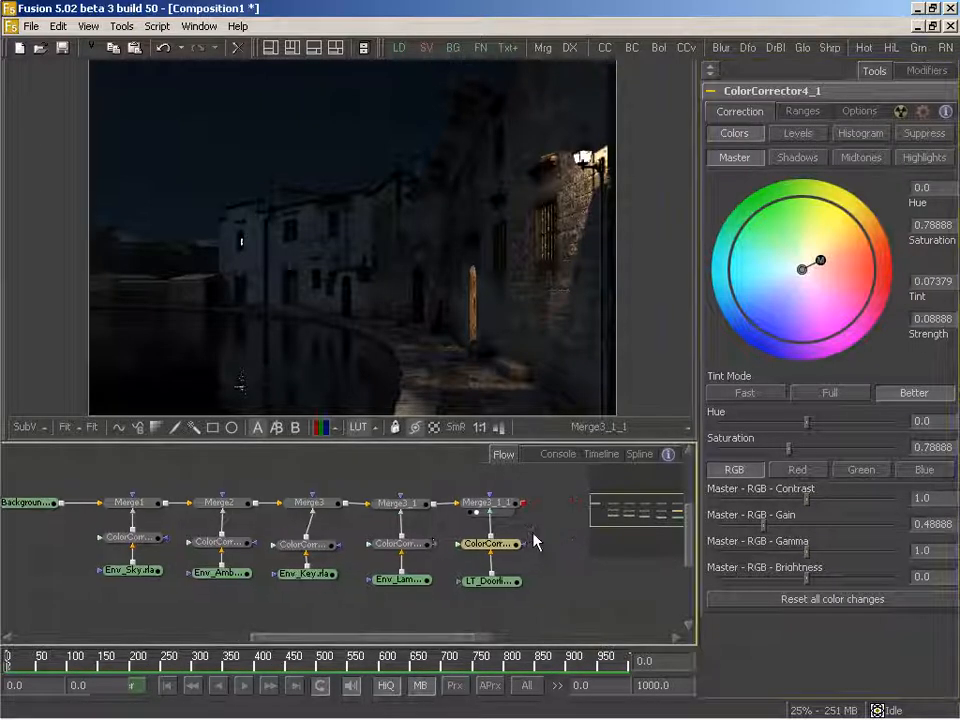
{"action": "middle_click_drag", "start_coordinate": [285, 506], "coordinate": [378, 512]}
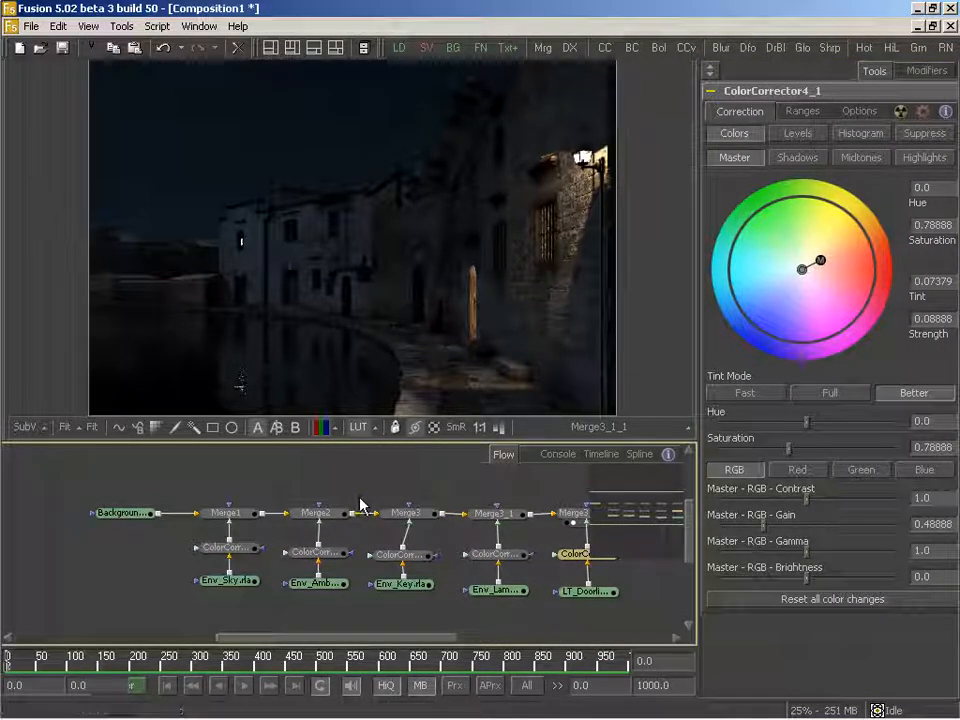
{"action": "middle_click_drag", "start_coordinate": [388, 531], "coordinate": [358, 529]}
{"action": "left_click", "coordinate": [380, 552]}
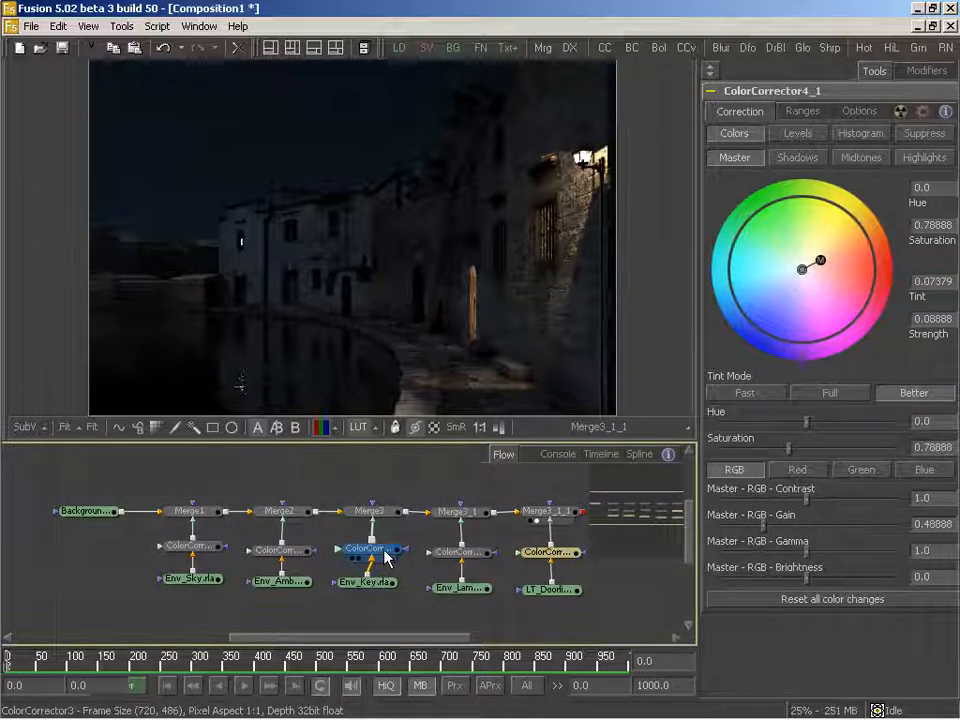
{"action": "left_click", "coordinate": [376, 583]}
{"action": "middle_click_drag", "start_coordinate": [410, 572], "coordinate": [386, 579]}
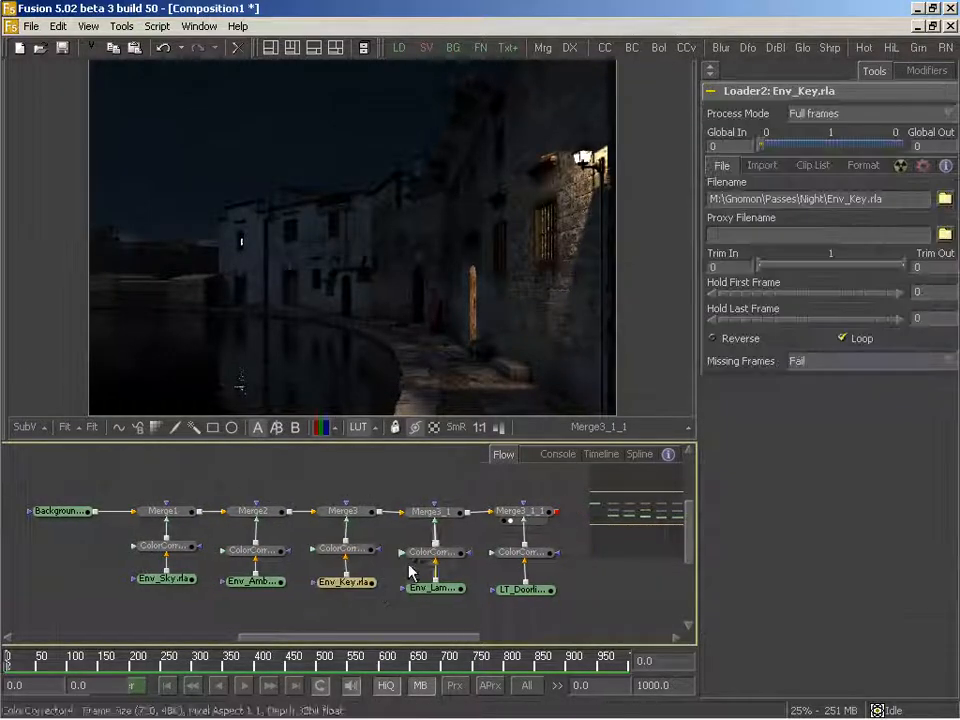
{"action": "middle_click_drag", "start_coordinate": [249, 536], "coordinate": [339, 551]}
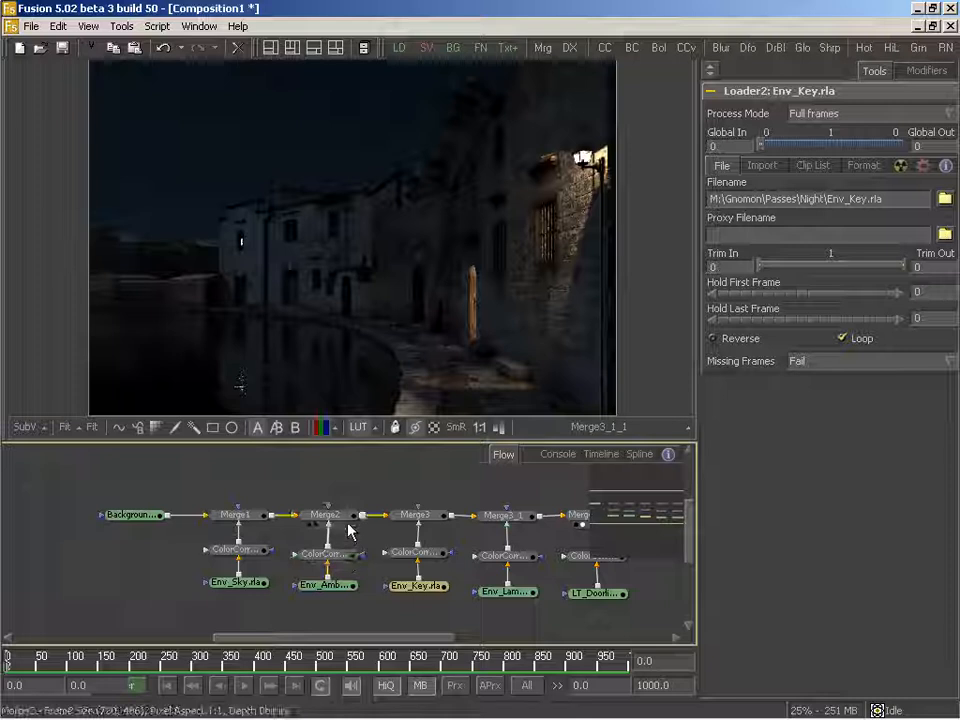
{"action": "left_click_drag", "start_coordinate": [332, 590], "coordinate": [334, 300]}
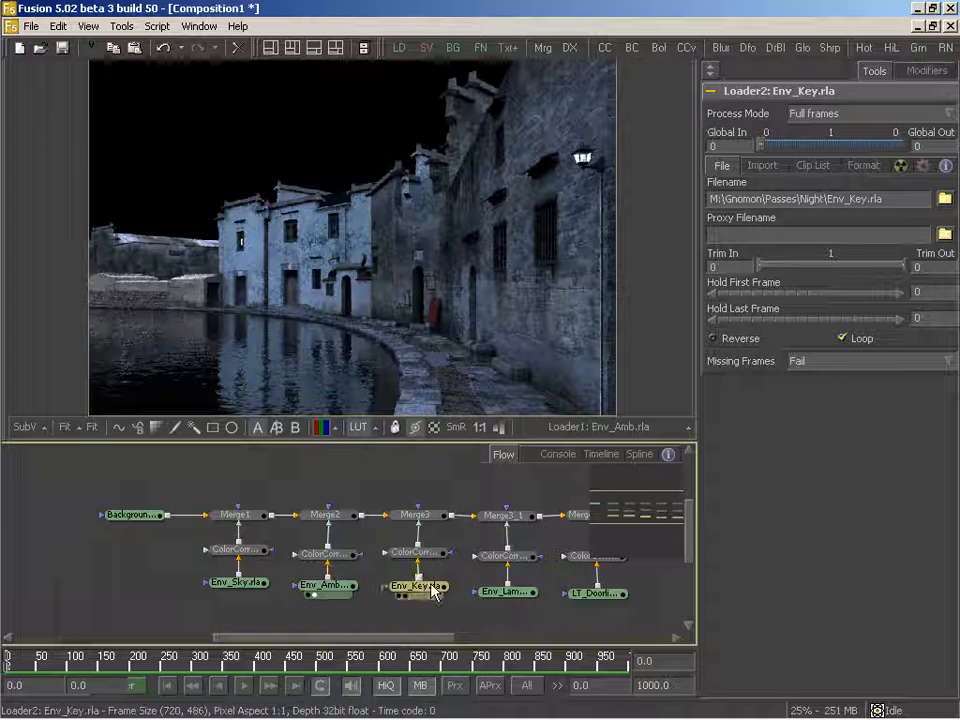
{"action": "left_click_drag", "start_coordinate": [426, 584], "coordinate": [390, 280]}
{"action": "left_click_drag", "start_coordinate": [505, 592], "coordinate": [475, 370]}
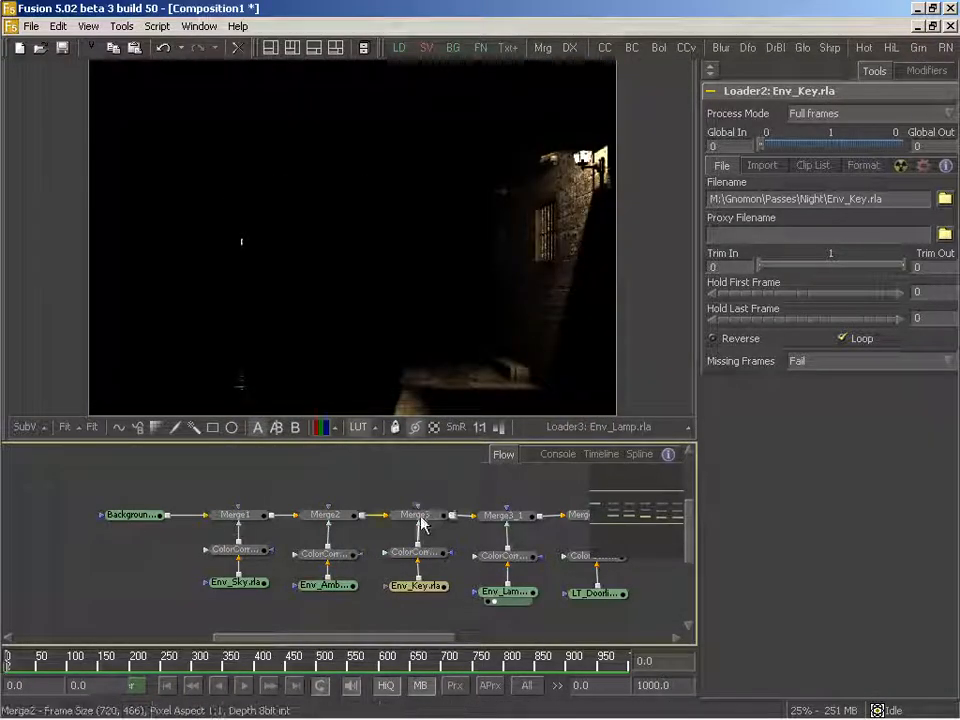
{"action": "left_click_drag", "start_coordinate": [345, 520], "coordinate": [341, 288]}
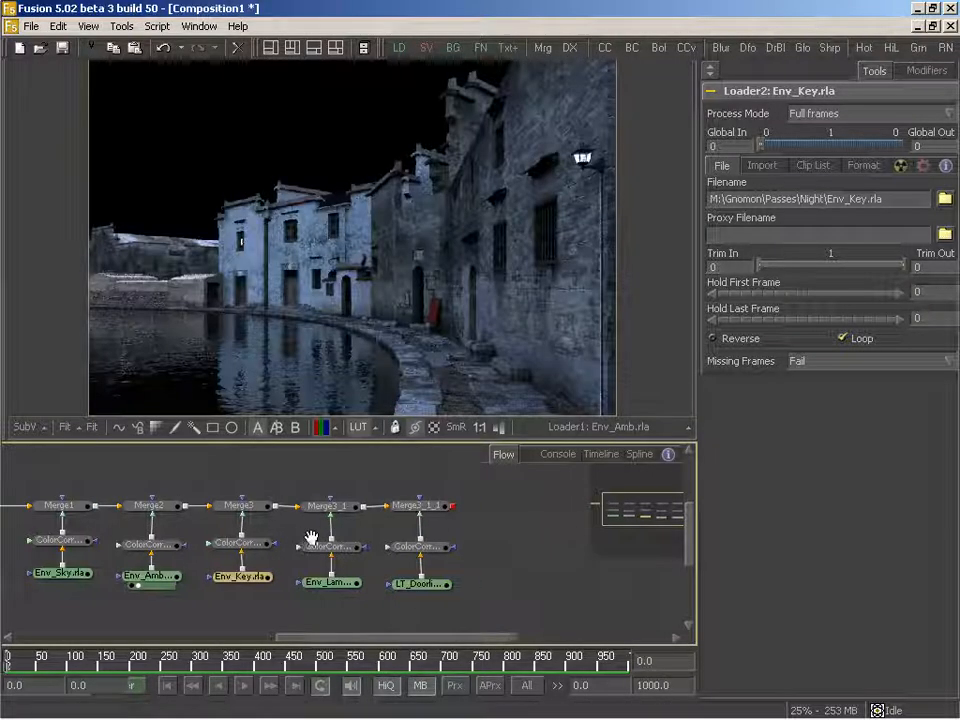
{"action": "left_click_drag", "start_coordinate": [411, 514], "coordinate": [360, 339]}
- Review the ColorCorrector settings of the Env_Sky and Env_Amb passes
{"action": "middle_click_drag", "start_coordinate": [145, 541], "coordinate": [324, 543]}
{"action": "middle_click_drag", "start_coordinate": [146, 537], "coordinate": [103, 536]}
{"action": "left_click", "coordinate": [220, 551]}
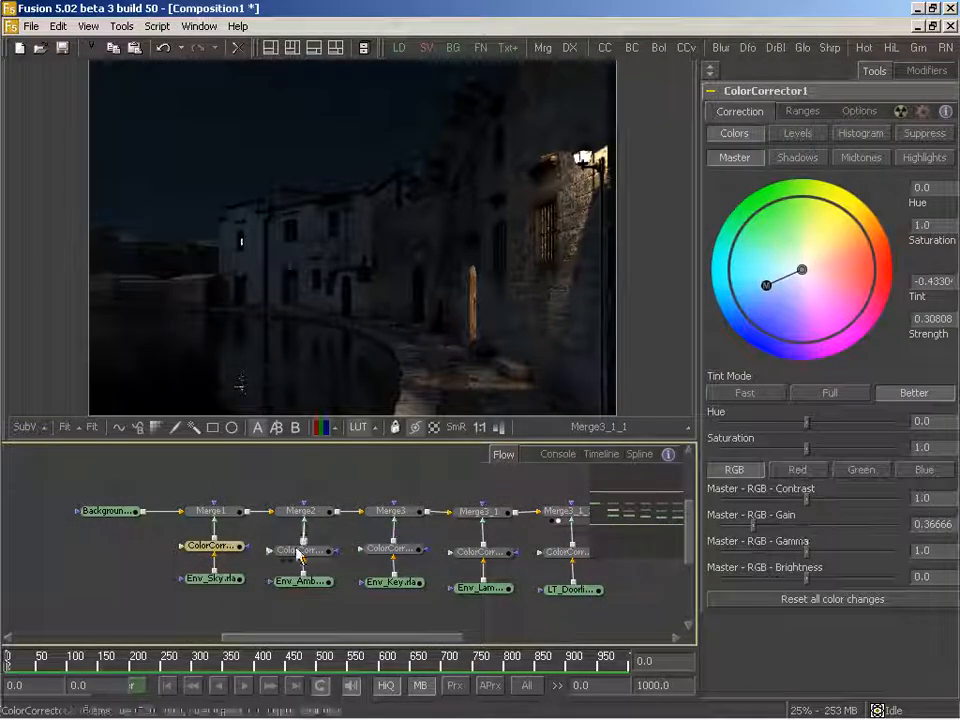
{"action": "middle_click_drag", "start_coordinate": [436, 615], "coordinate": [391, 616]}
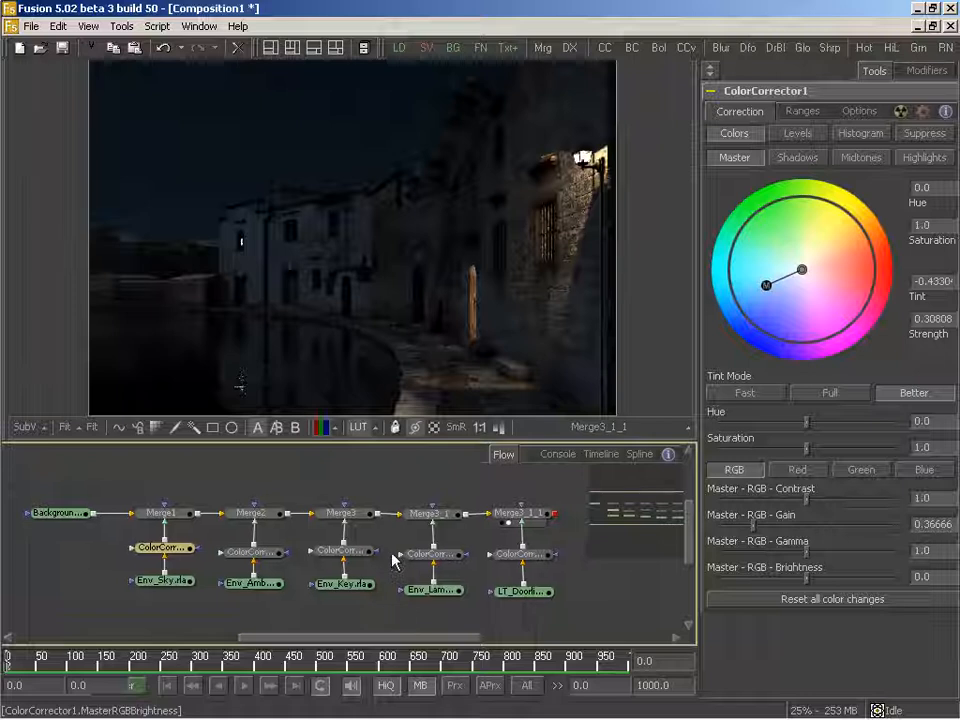
{"action": "left_click", "coordinate": [268, 552]}
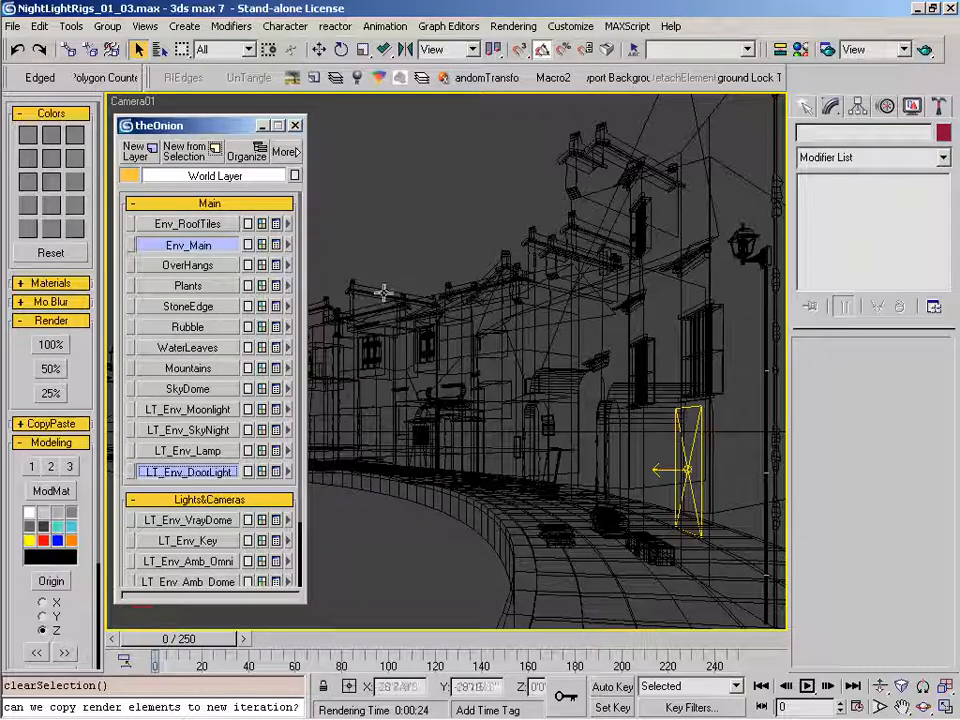
- Turn on the LT_Env_Lamp, LT_Env_SkyNight and LT_Env_Moonlight layers alongside LT_Env_DoorLight in 3ds Max
{"action": "left_click", "coordinate": [222, 451], "text": "ctrl"}
{"action": "left_click", "coordinate": [214, 430], "text": "ctrl"}
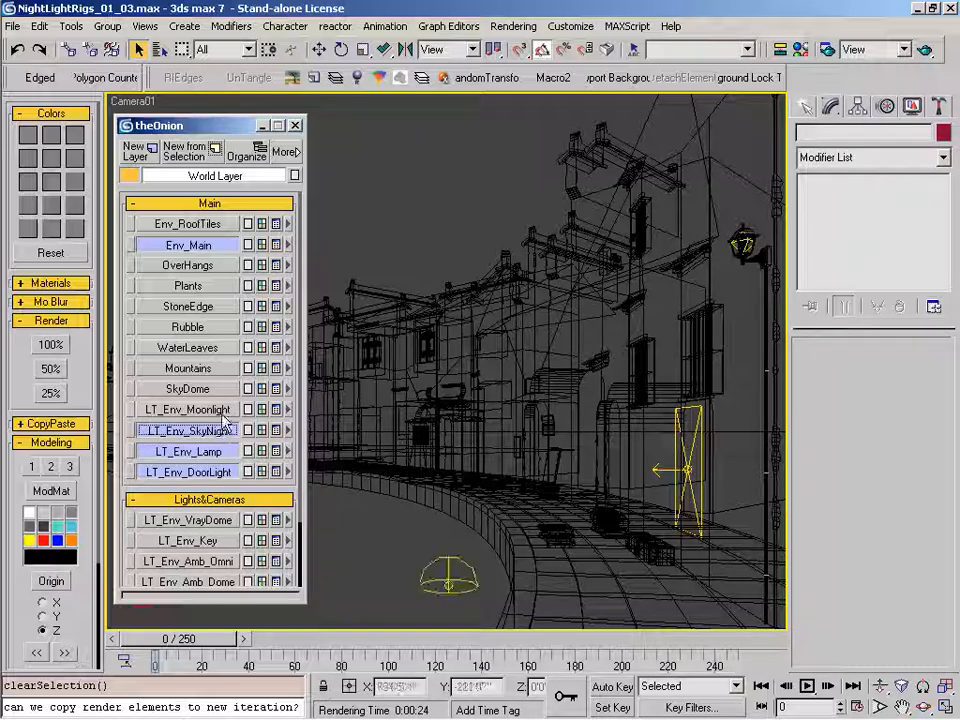
{"action": "left_click", "coordinate": [216, 409], "text": "ctrl"}
- Check Env_Key's ColorCorrector gain in Fusion, and select the door's VRayLight in 3ds Max to inspect its multiplier
{"action": "key", "text": "alt+Tab"}
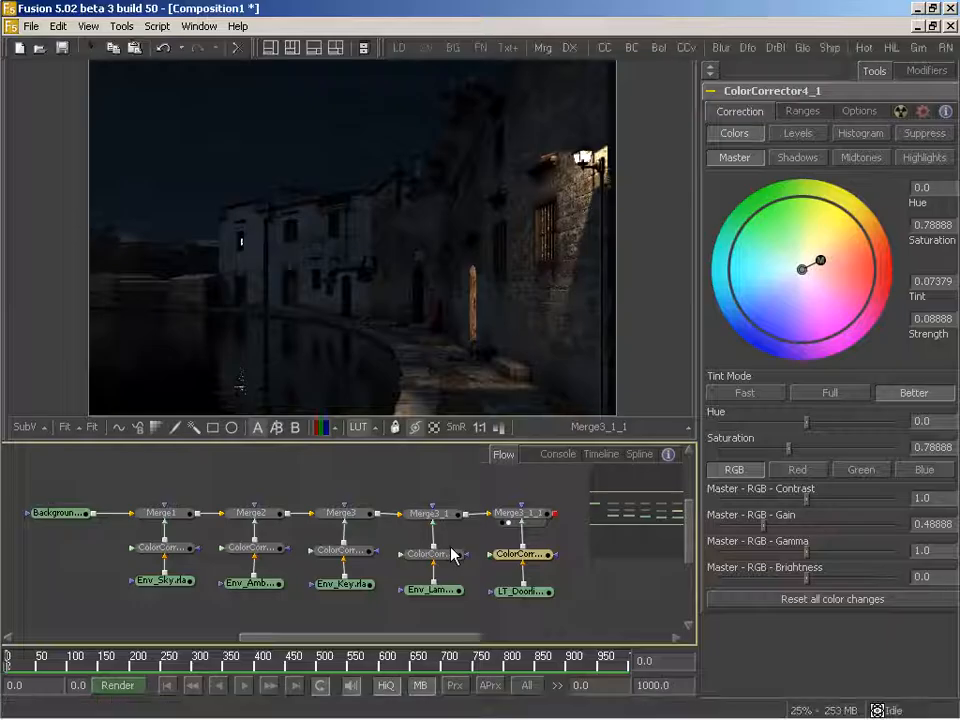
{"action": "left_click", "coordinate": [345, 551]}
{"action": "left_click", "coordinate": [345, 709]}
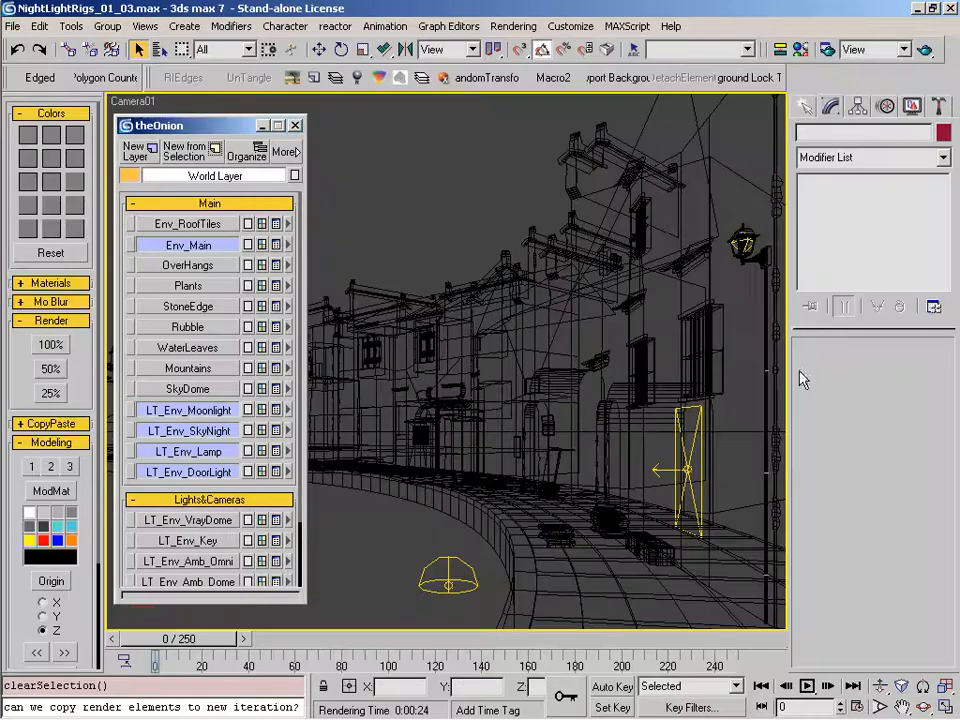
{"action": "left_click", "coordinate": [660, 470]}
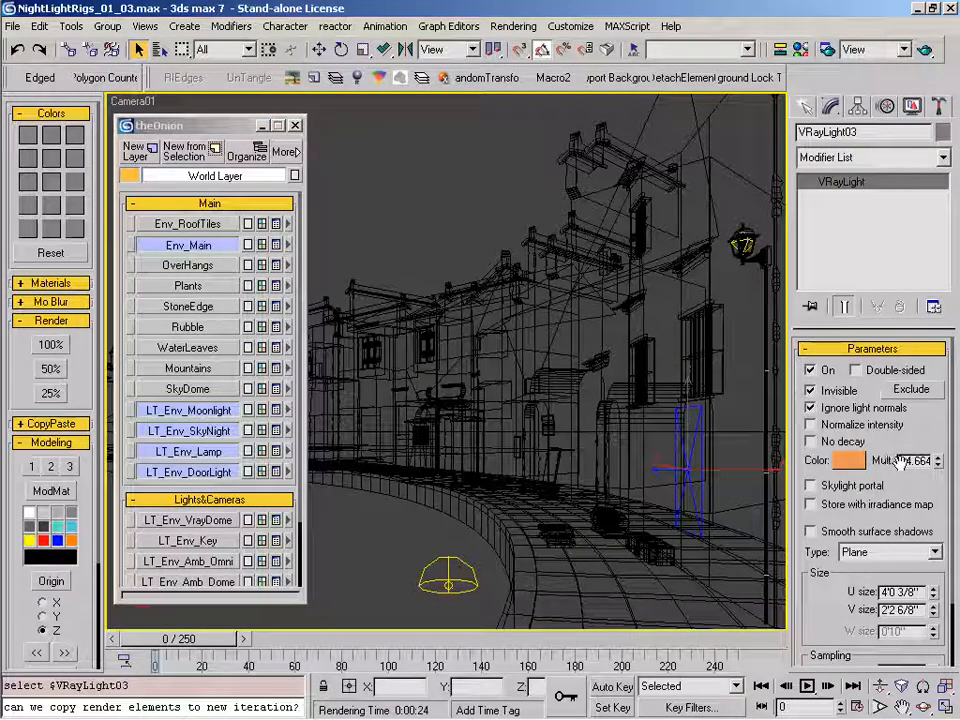
- Compare the Env_Lamp and LT_Doorlight ColorCorrector values in Fusion with the door light's settings in 3ds Max
{"action": "key", "text": "alt+Tab"}
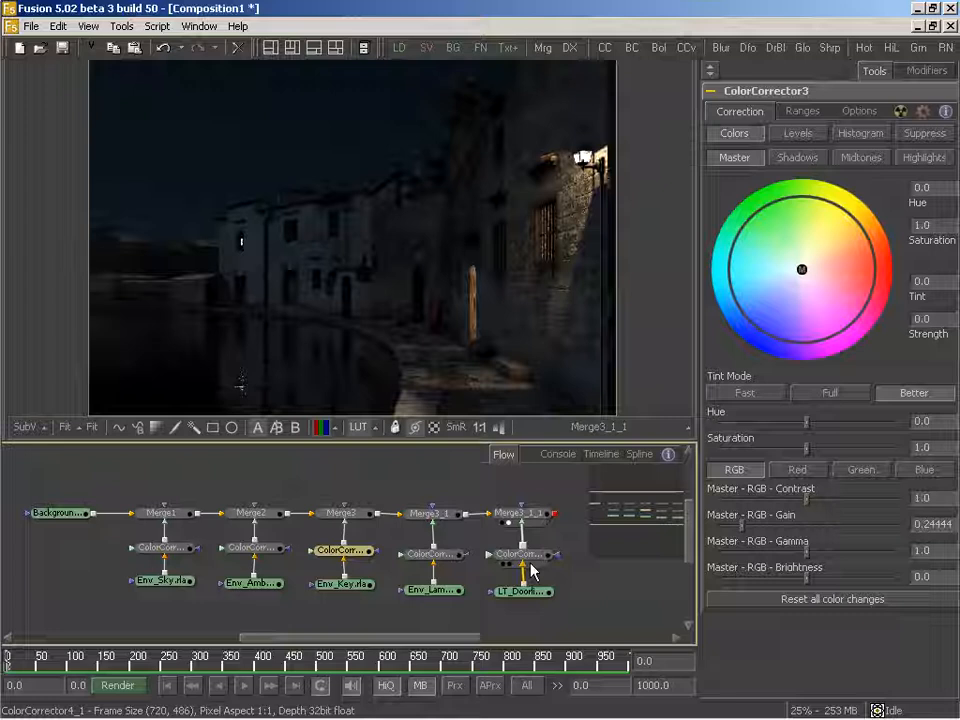
{"action": "middle_click_drag", "start_coordinate": [527, 568], "coordinate": [507, 565]}
{"action": "left_click", "coordinate": [404, 556]}
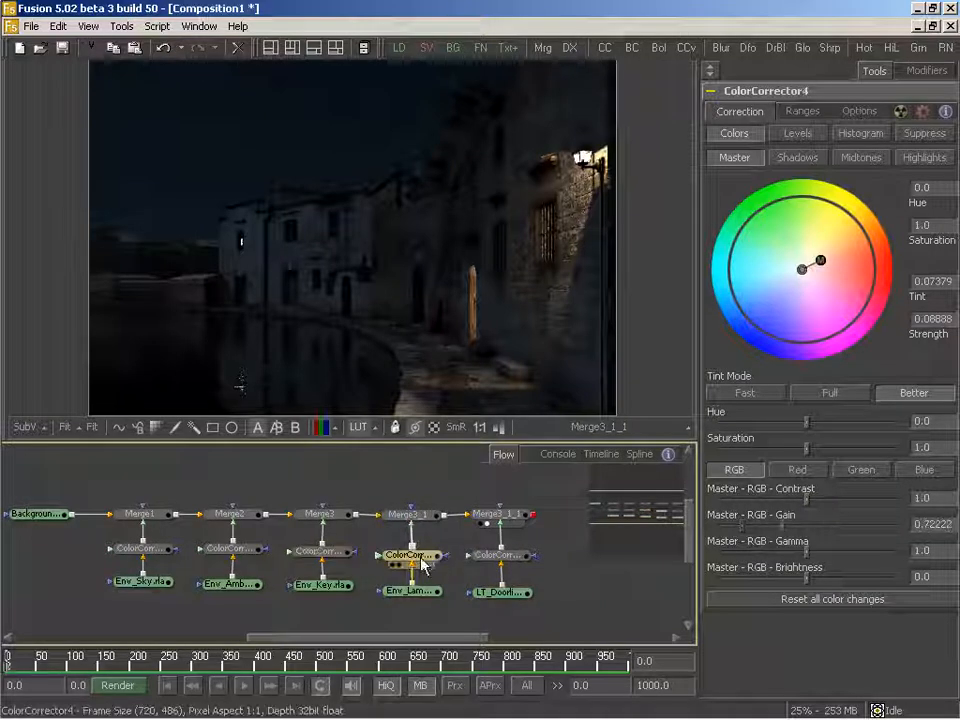
{"action": "left_click", "coordinate": [500, 556]}
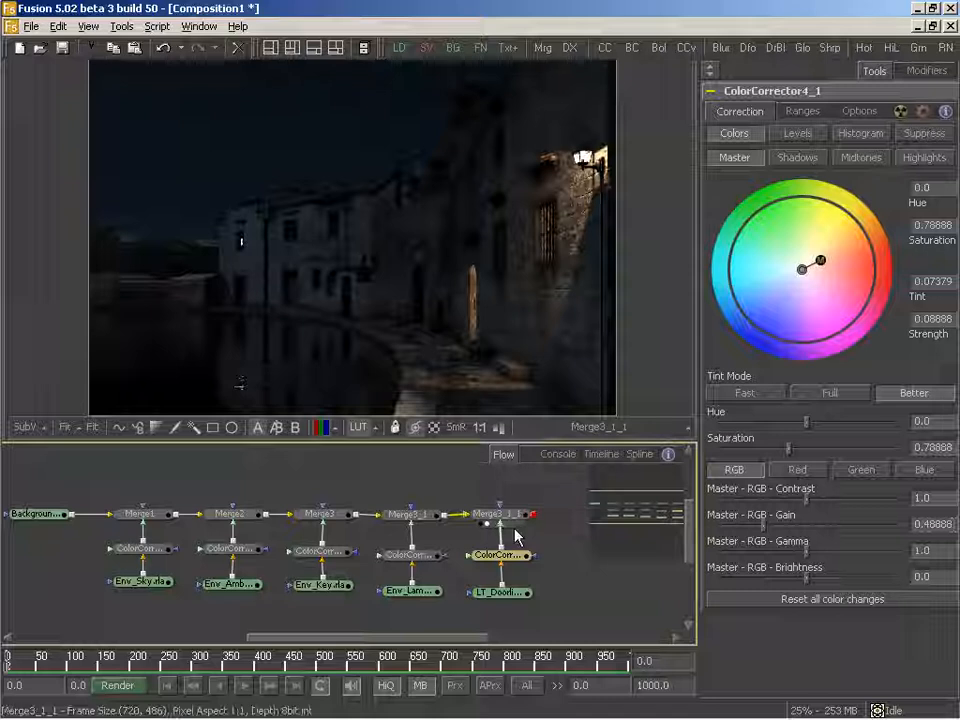
{"action": "key", "text": "alt+Tab"}
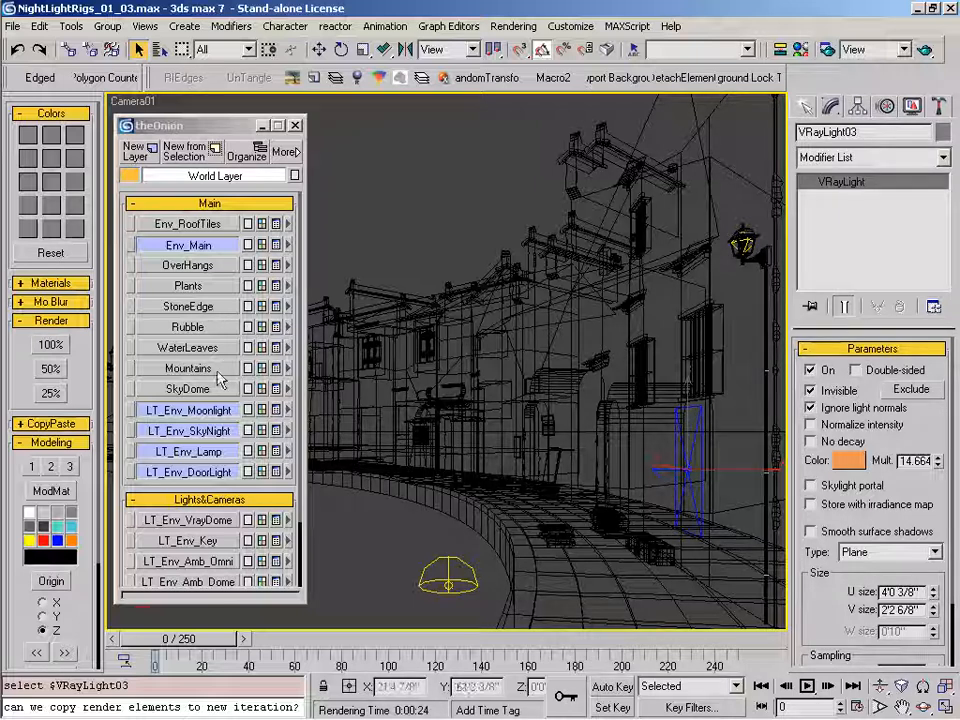
{"action": "mouse_move", "coordinate": [457, 713]}
{"action": "left_click", "coordinate": [538, 708]}
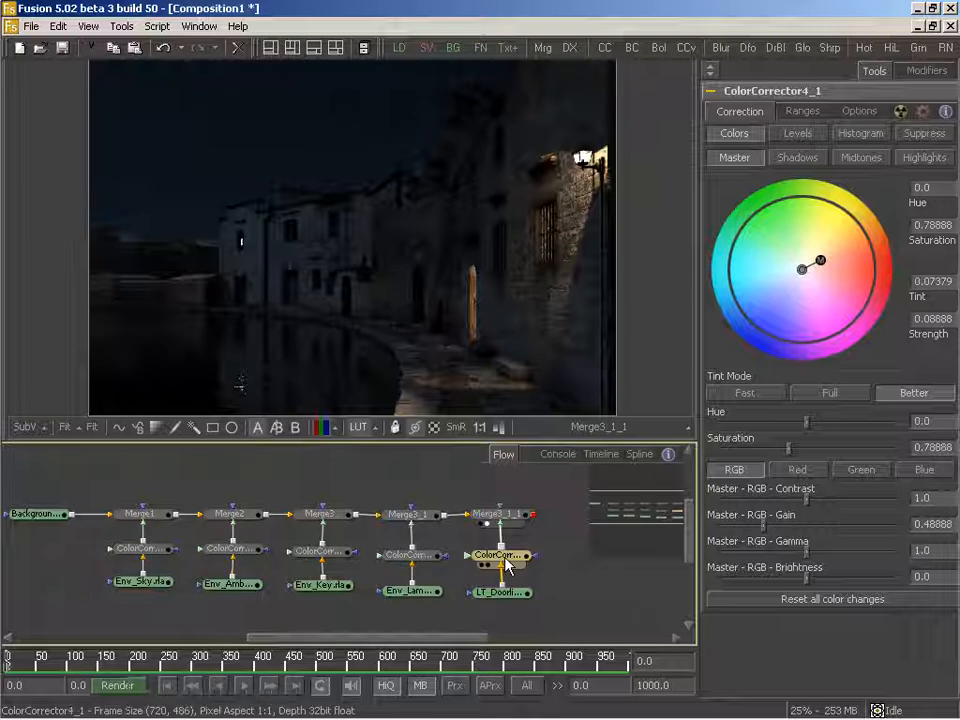
{"action": "key", "text": "alt+Tab"}
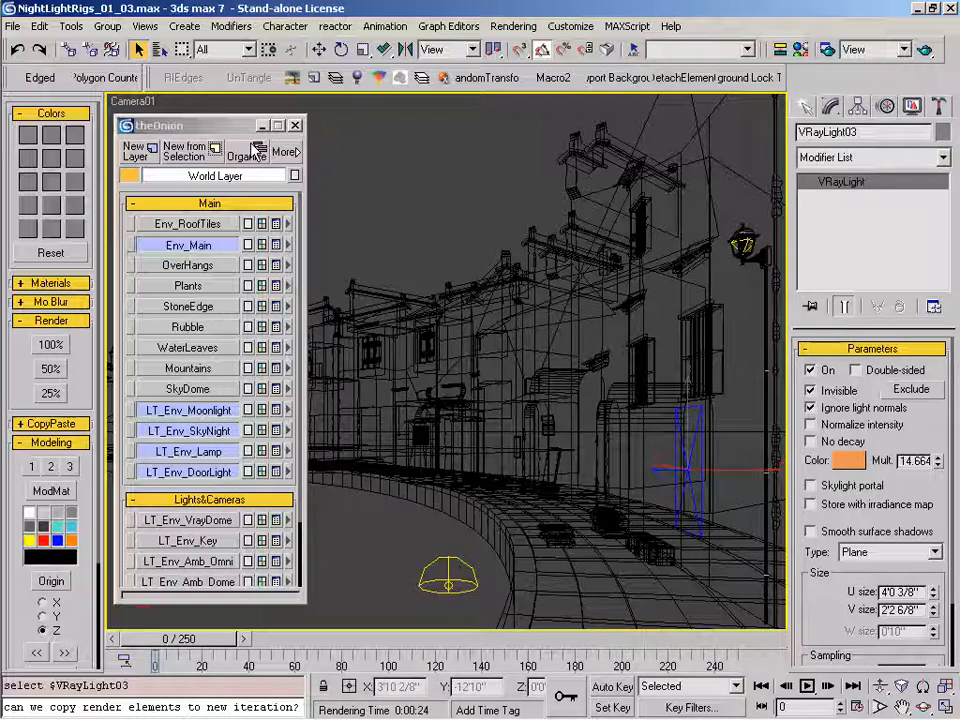
{"action": "left_click_drag", "start_coordinate": [567, 137], "coordinate": [607, 134]}
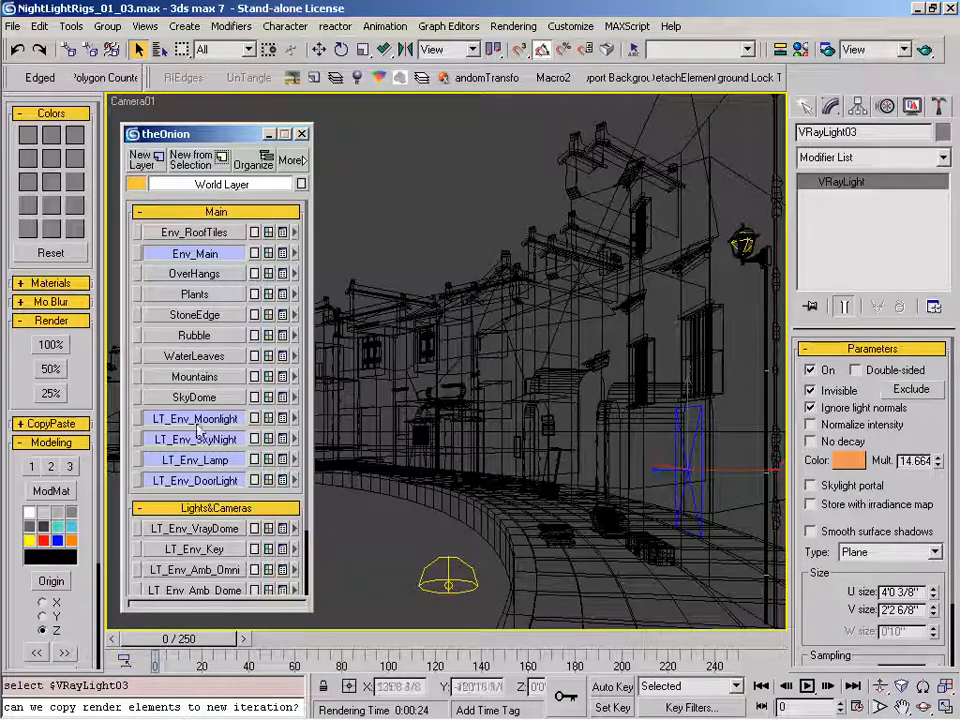
- Turn off the LT_Env_SkyNight, LT_Env_Lamp and LT_Env_DoorLight layers, keeping LT_Env_Moonlight on as the only light layer
{"action": "left_click", "coordinate": [203, 438]}
{"action": "left_click", "coordinate": [210, 460]}
{"action": "left_click", "coordinate": [216, 481]}
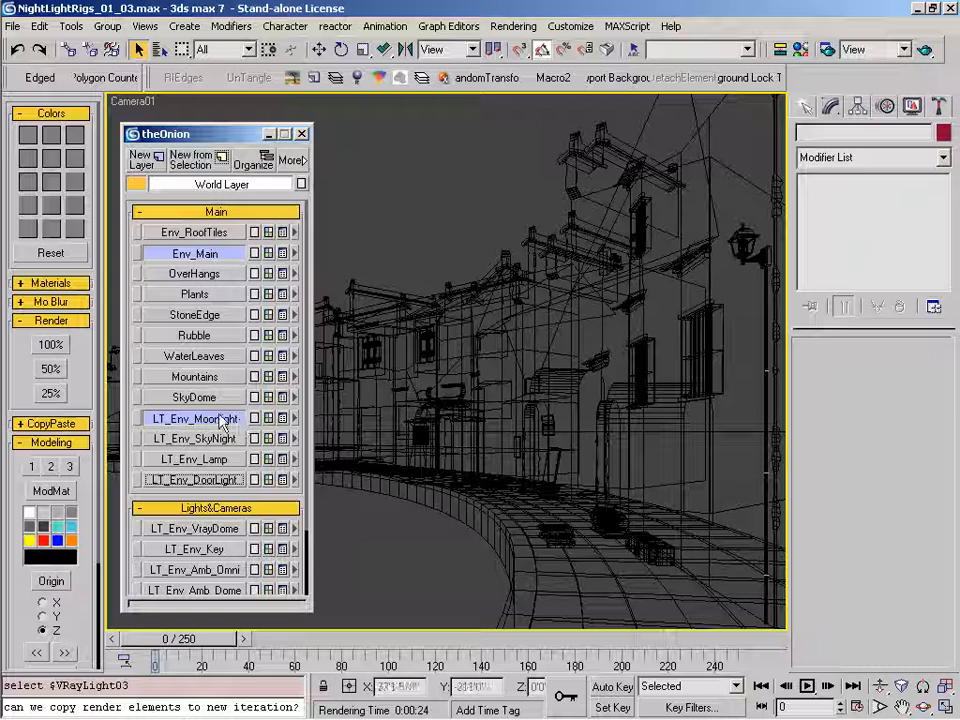
{"action": "left_click", "coordinate": [480, 422]}
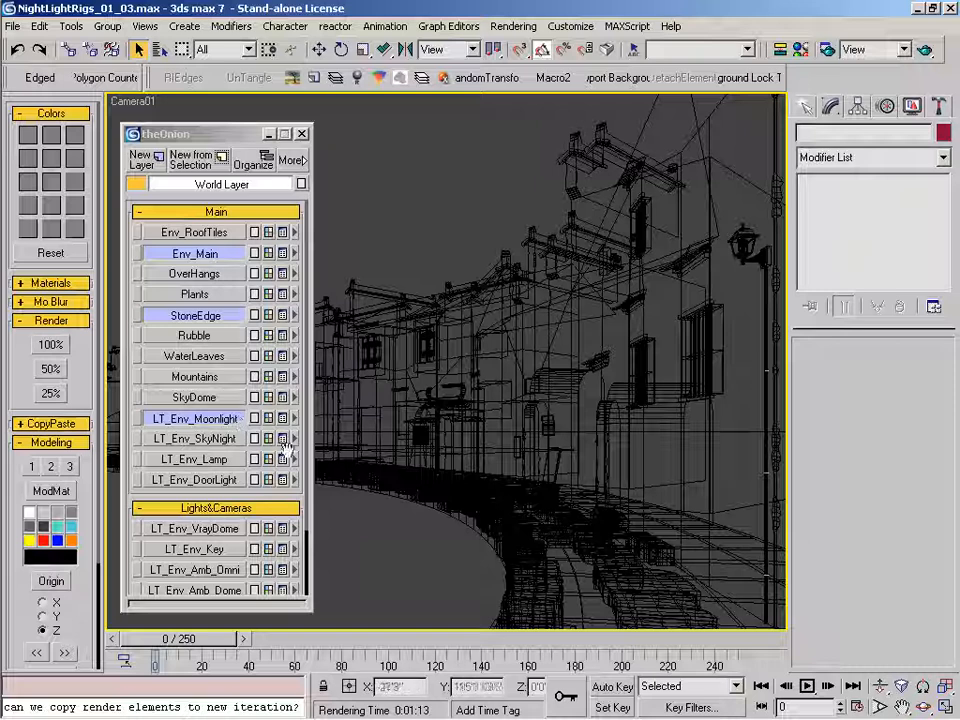
- In Fusion, replace the ambient, key, lamp and door-light .rla loaders with Env_amb.tga, Env_key.tga, Env_lamp.tga and Env_doorlight.tga from the Night folder
{"action": "left_click", "coordinate": [525, 707]}
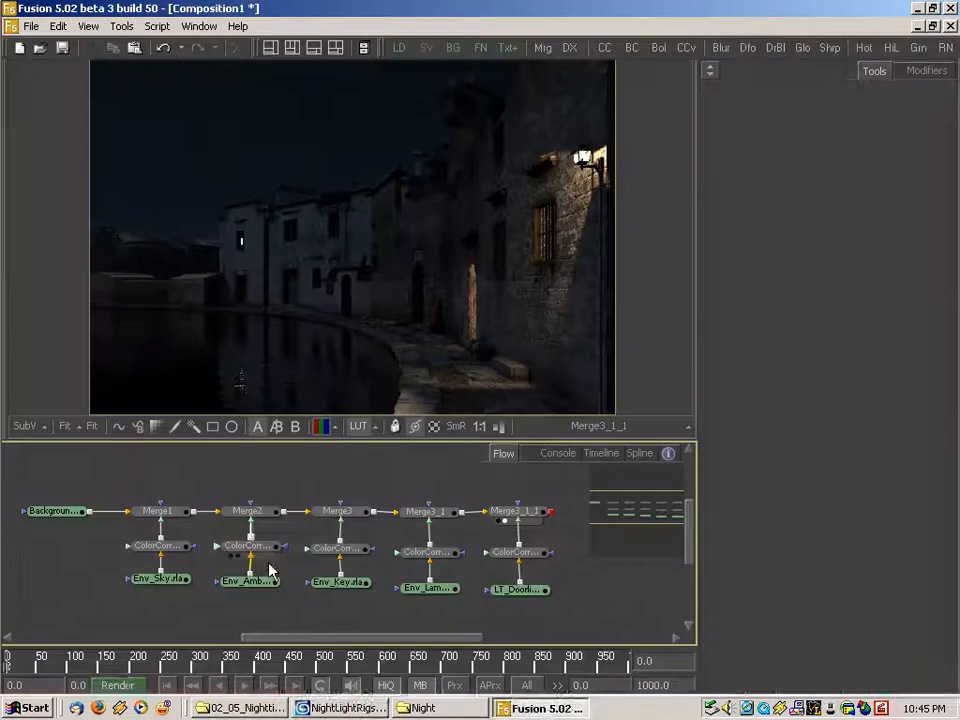
{"action": "middle_click_drag", "start_coordinate": [270, 570], "coordinate": [251, 521]}
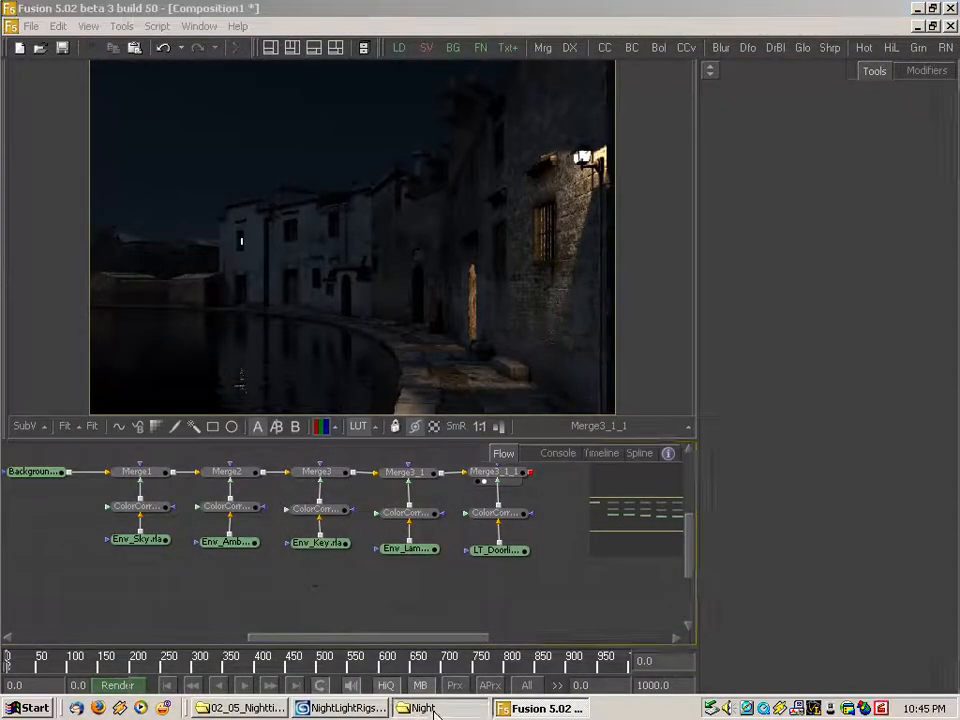
{"action": "left_click", "coordinate": [430, 706]}
{"action": "left_click_drag", "start_coordinate": [827, 319], "coordinate": [226, 567]}
{"action": "left_click_drag", "start_coordinate": [825, 302], "coordinate": [320, 573]}
{"action": "left_click_drag", "start_coordinate": [800, 335], "coordinate": [414, 585]}
{"action": "left_click", "coordinate": [828, 352]}
{"action": "left_click_drag", "start_coordinate": [826, 358], "coordinate": [502, 568]}
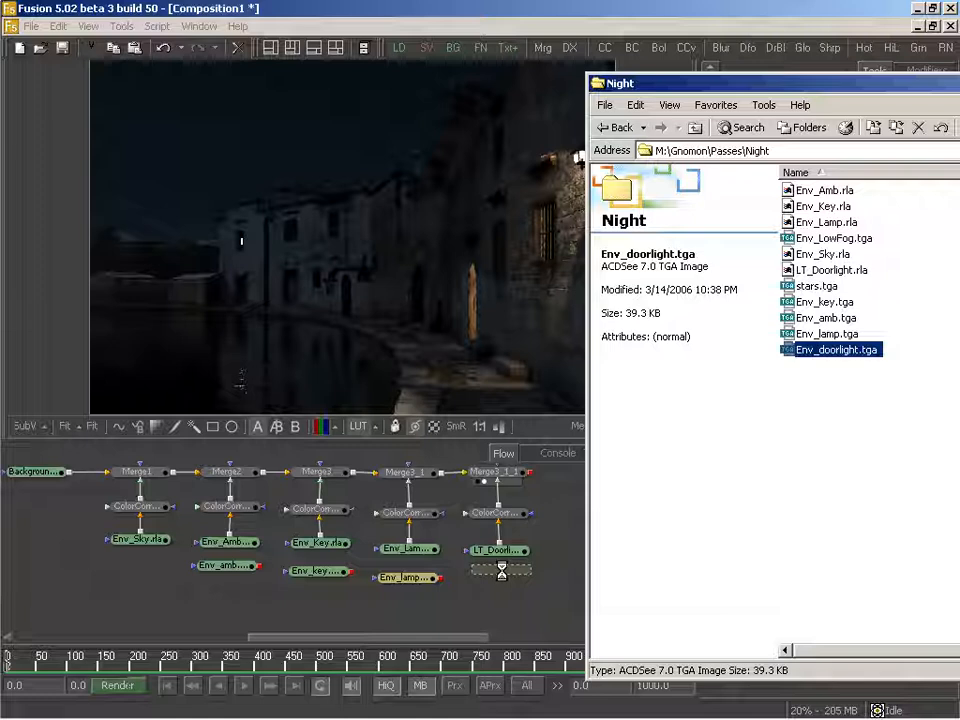
{"action": "left_click", "coordinate": [497, 513]}
{"action": "double_click", "coordinate": [826, 535]}
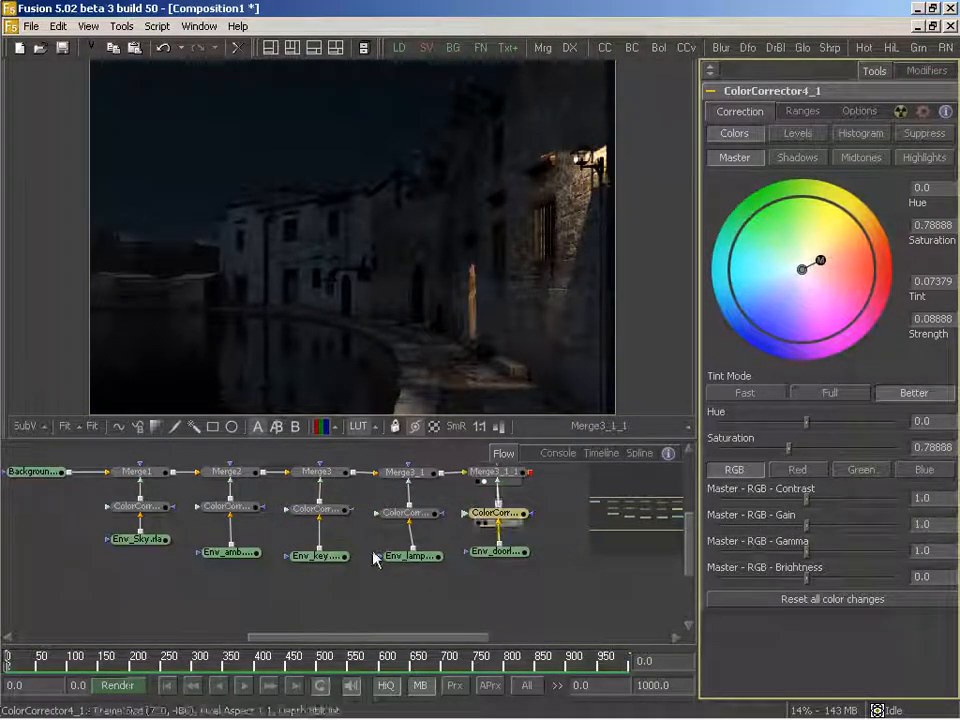
{"action": "middle_click_drag", "start_coordinate": [264, 587], "coordinate": [279, 615]}
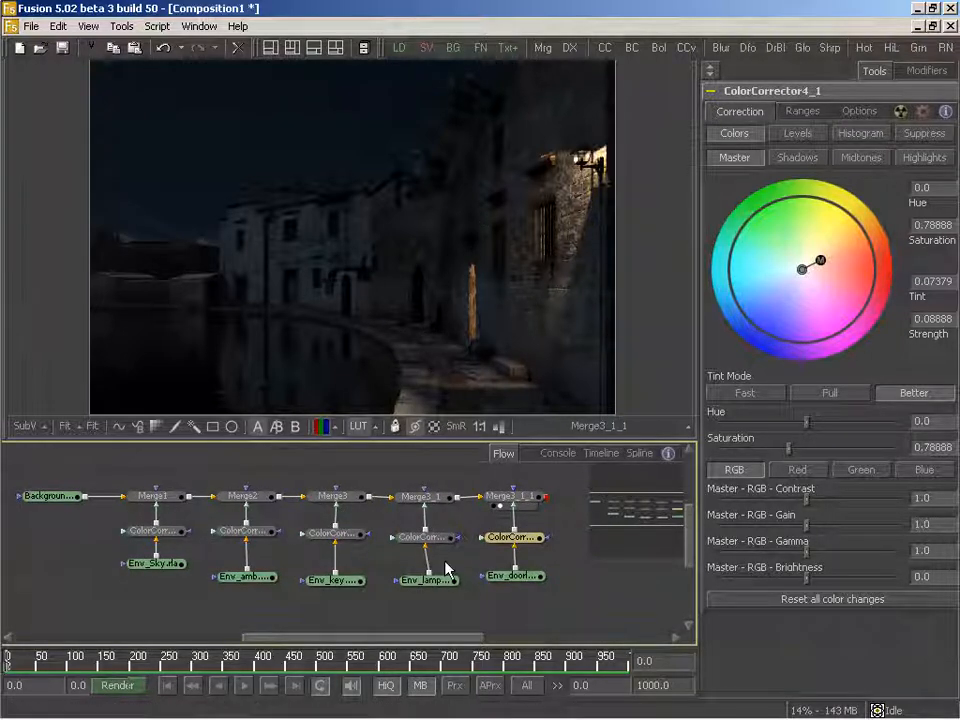
{"action": "middle_click_drag", "start_coordinate": [424, 580], "coordinate": [452, 586]}
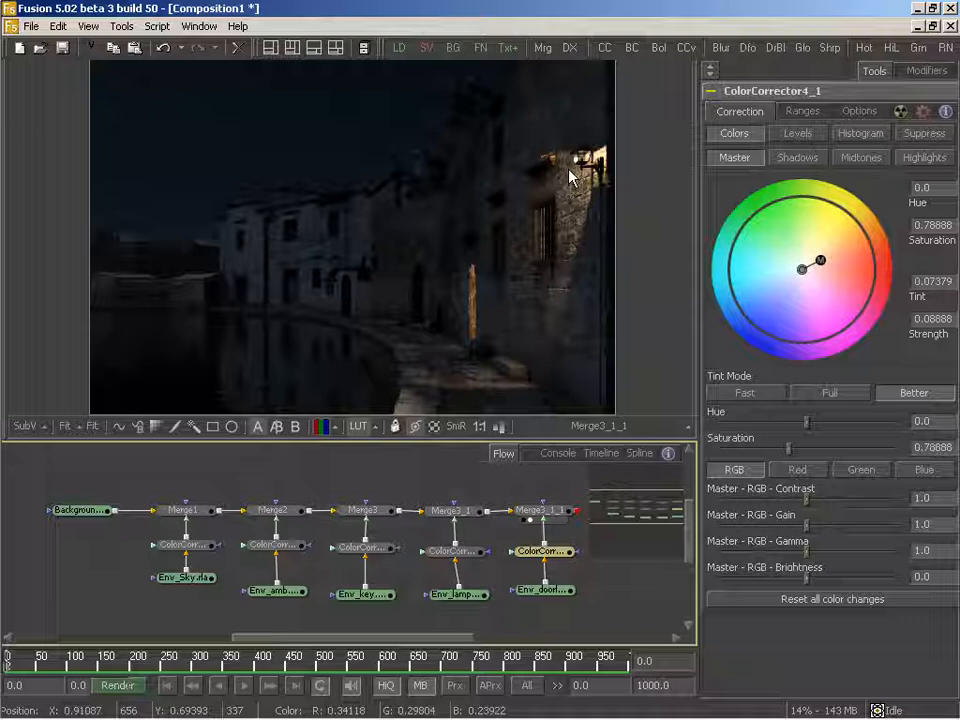
{"action": "middle_click_drag", "start_coordinate": [212, 561], "coordinate": [251, 552]}
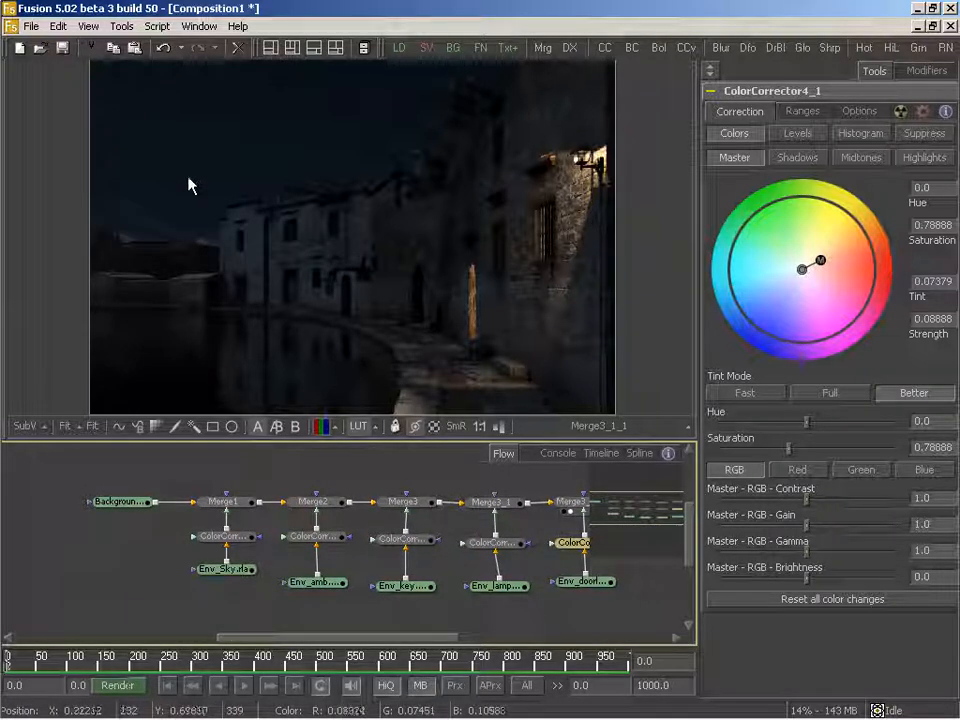
{"action": "middle_click_drag", "start_coordinate": [467, 561], "coordinate": [411, 555]}
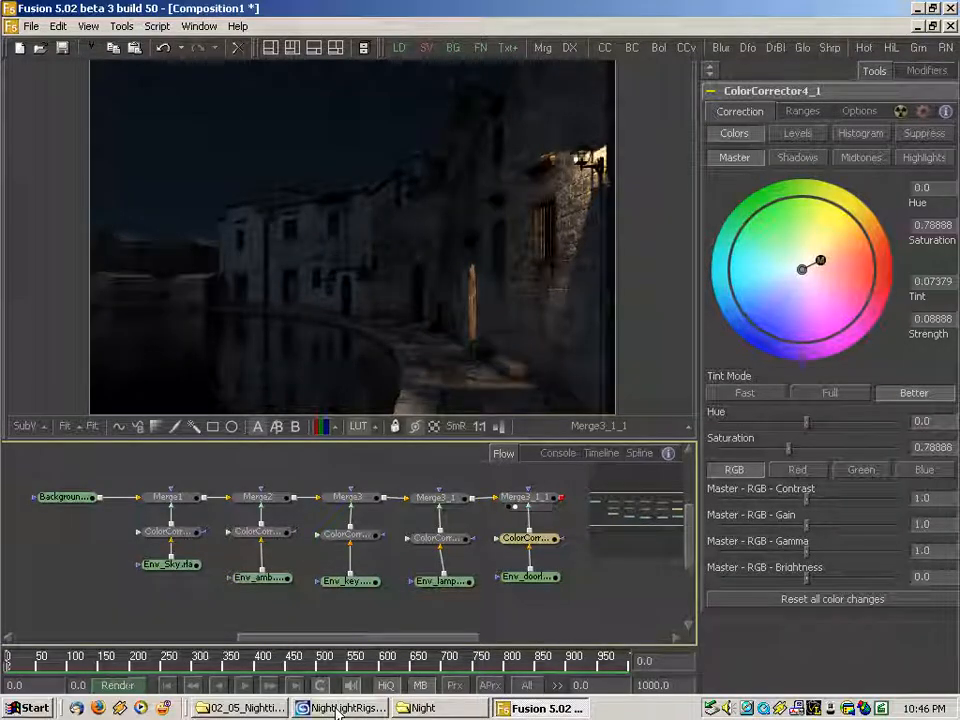
- In 3ds Max, switch the LampBulb shell material to LampBulbNight for viewport and render, and turn off the LT_Env_Moonlight layer
{"action": "left_click", "coordinate": [338, 709]}
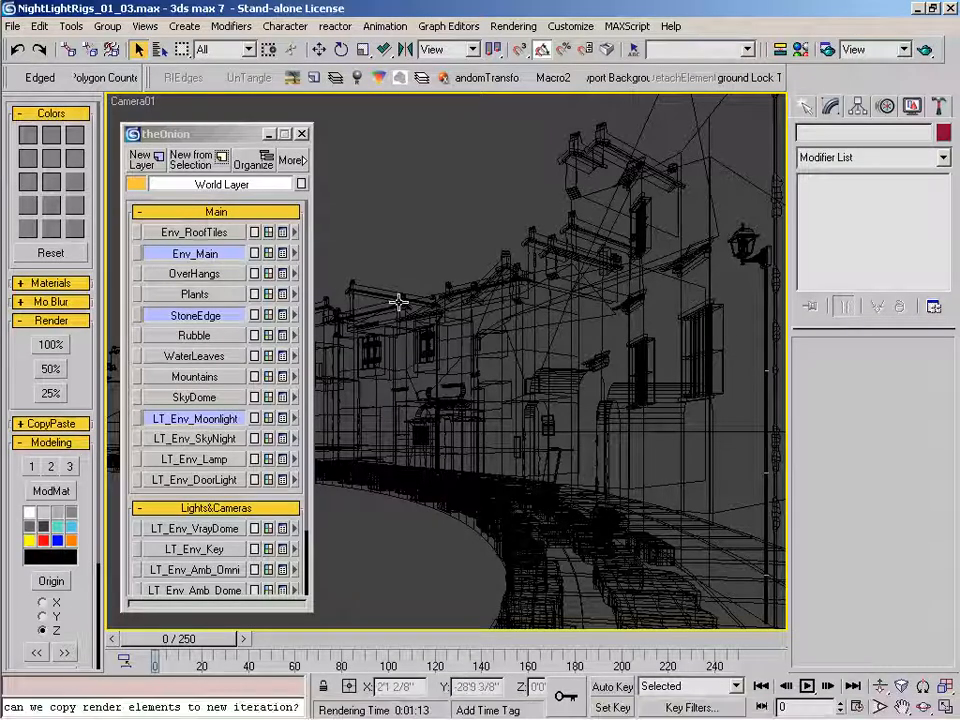
{"action": "key", "text": "m"}
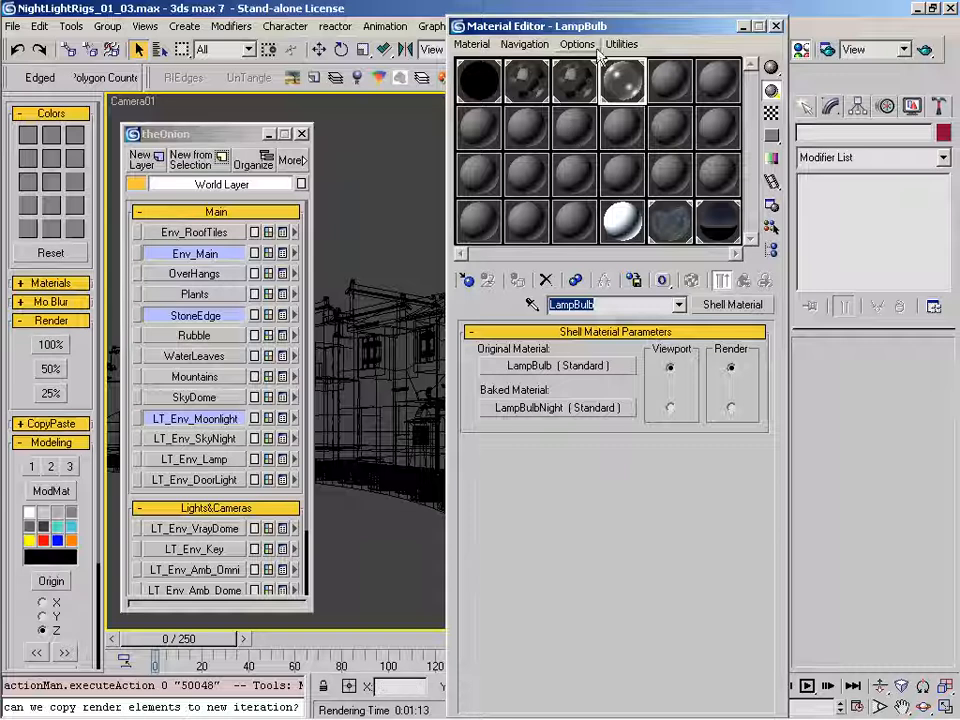
{"action": "left_click_drag", "start_coordinate": [590, 30], "coordinate": [501, 20]}
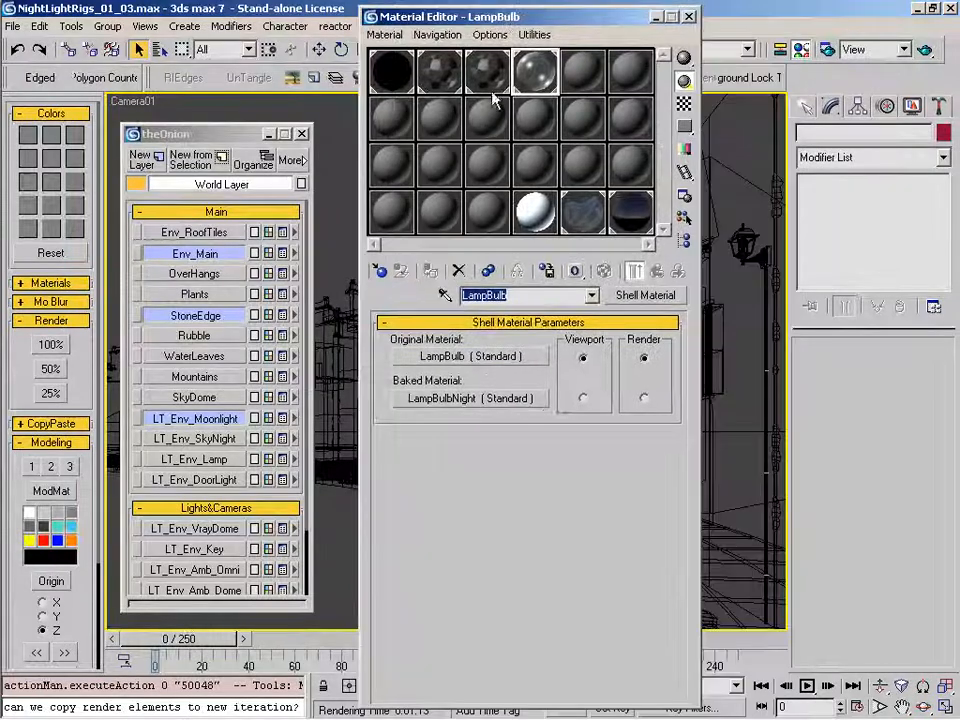
{"action": "left_click", "coordinate": [582, 399]}
{"action": "left_click", "coordinate": [643, 399]}
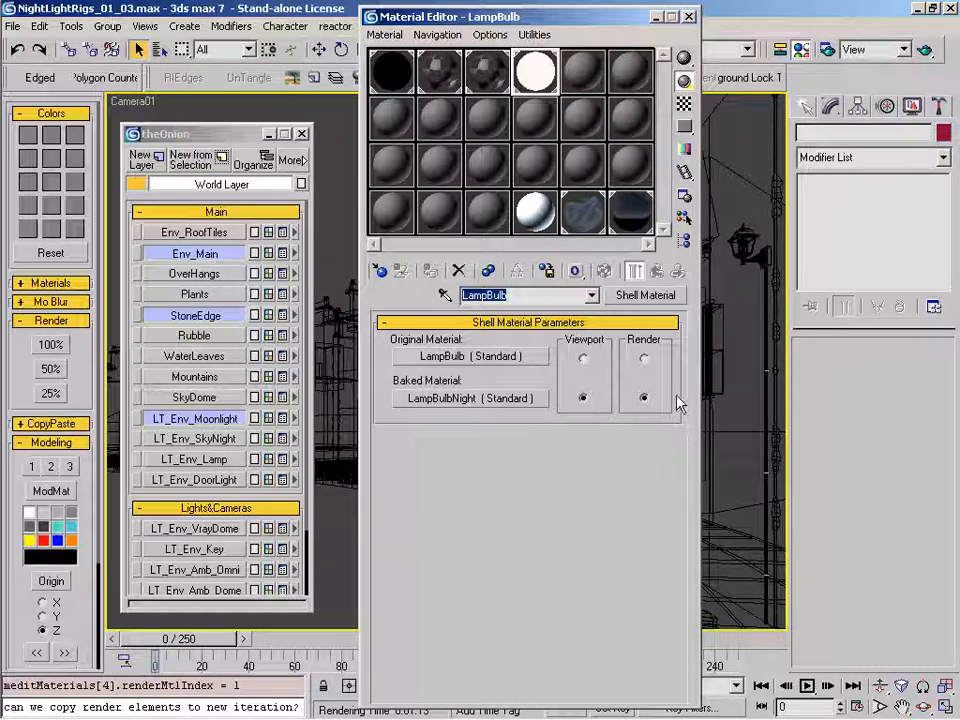
{"action": "left_click", "coordinate": [689, 16]}
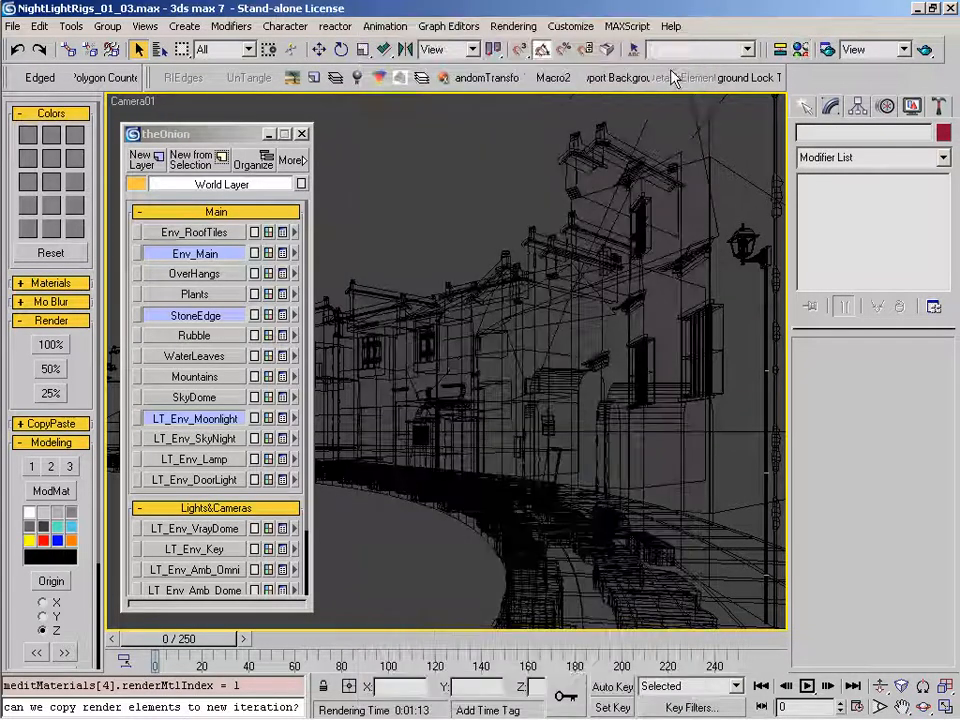
{"action": "left_click", "coordinate": [200, 420]}
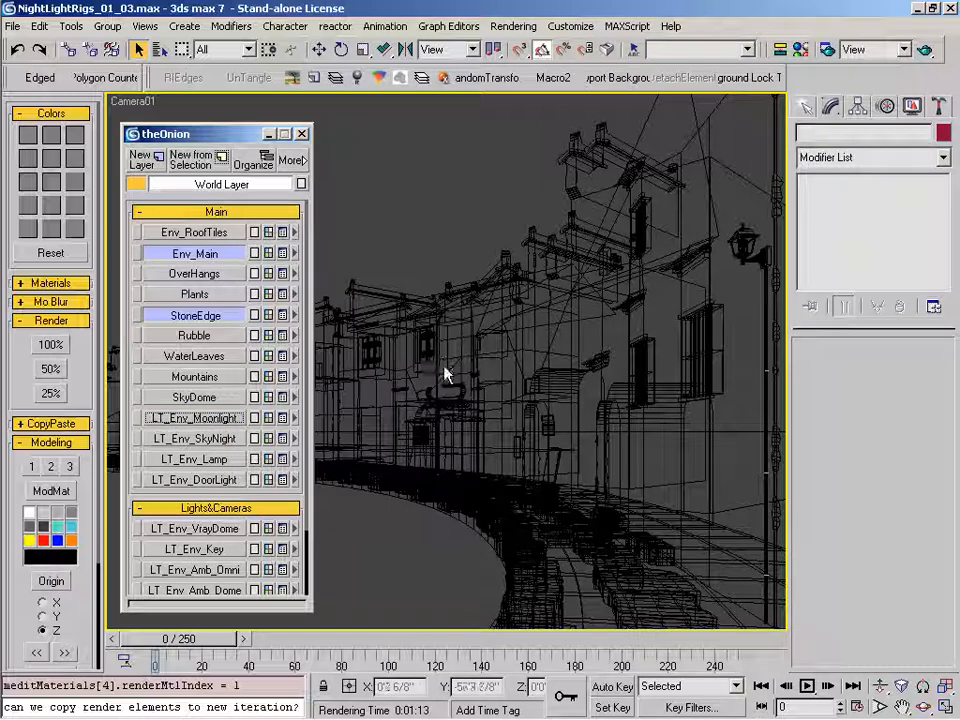
- Render the lamp bulb pass at 100% and save it as EnvLightbulb.tga in the Night passes folder
{"action": "left_click", "coordinate": [55, 345]}
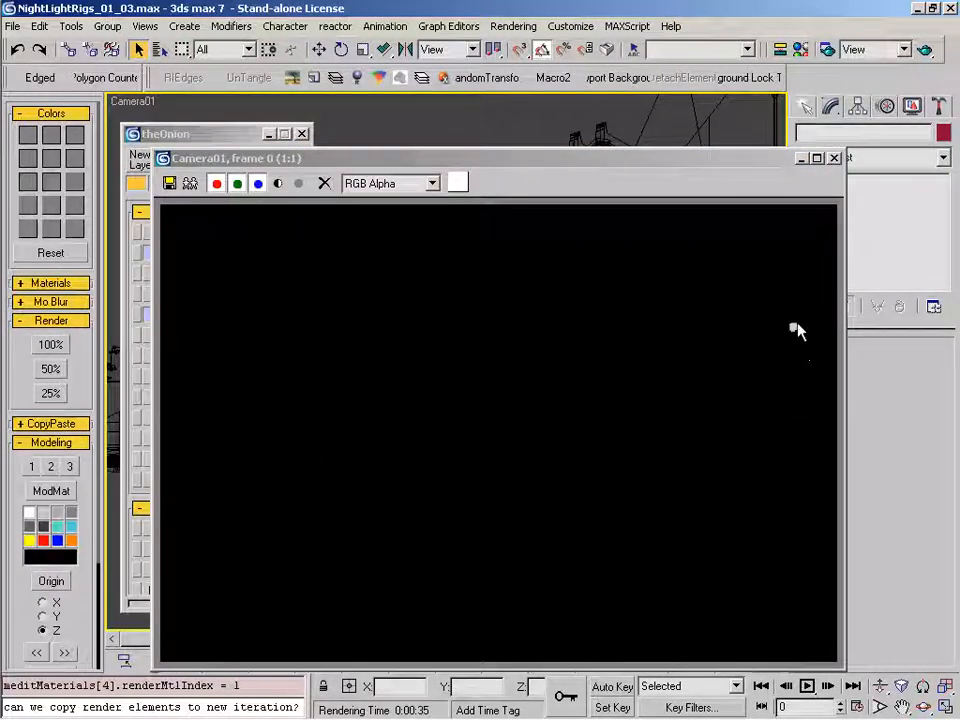
{"action": "left_click", "coordinate": [169, 183]}
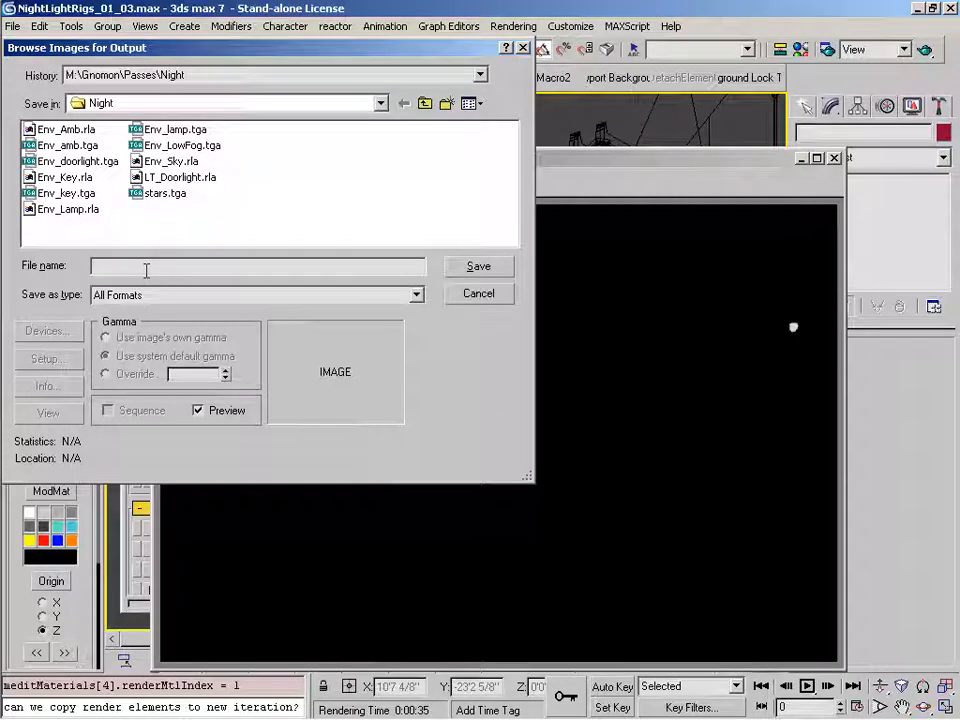
{"action": "type", "text": "LT"}
{"action": "key", "text": "BackSpace"}
{"action": "key", "text": "BackSpace"}
{"action": "type", "text": "Env_"}
{"action": "key", "text": "BackSpace"}
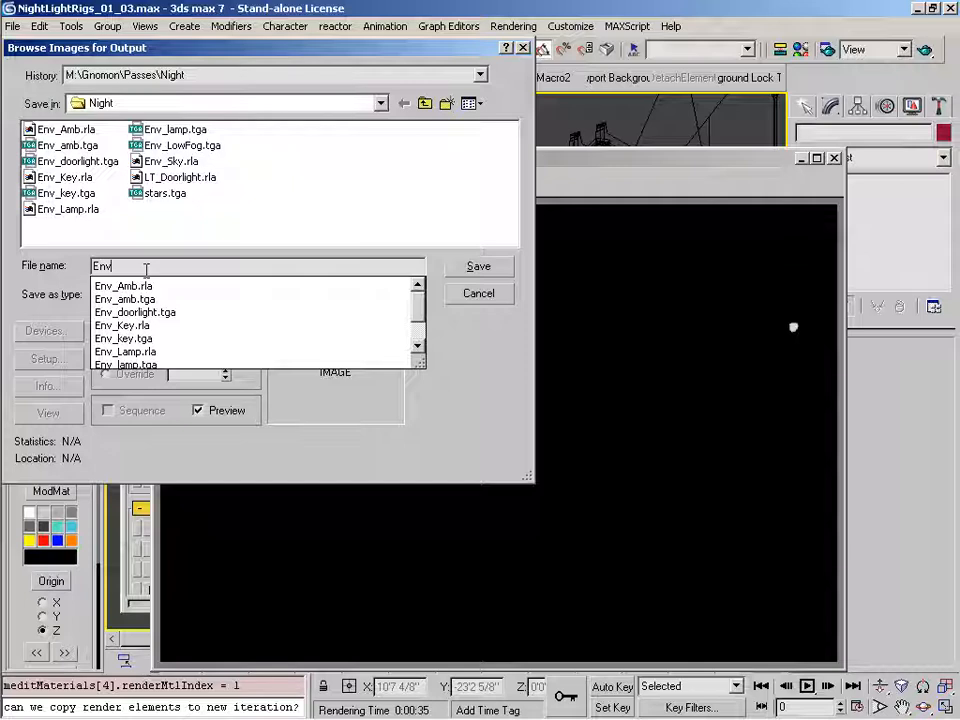
{"action": "type", "text": "Lightbulb.tga"}
{"action": "key", "text": "Return"}
{"action": "key", "text": "Return"}
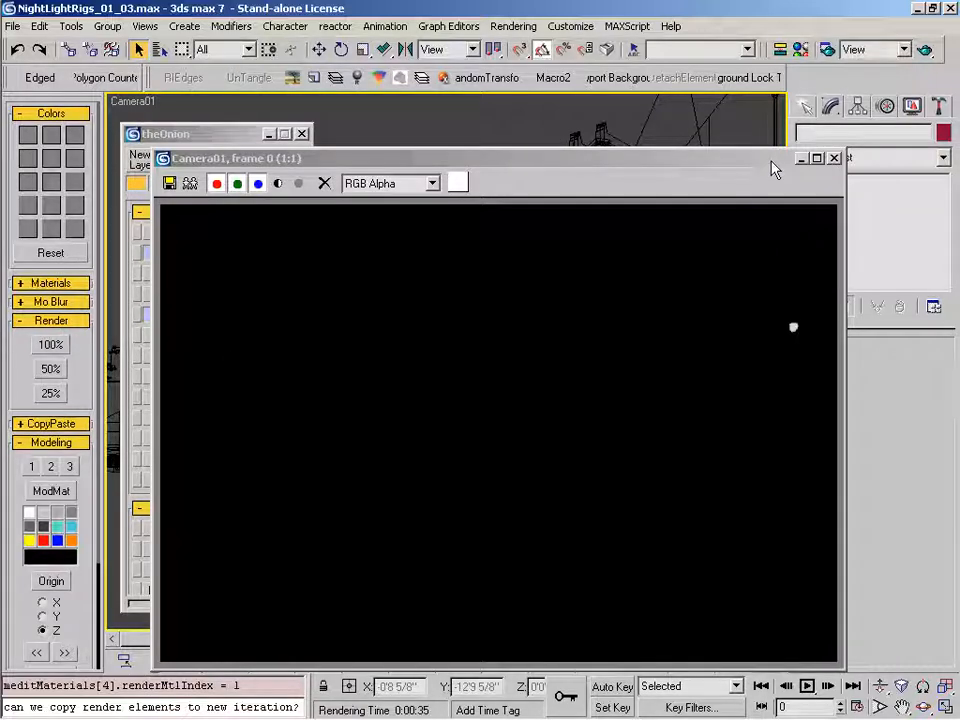
{"action": "left_click", "coordinate": [663, 203]}
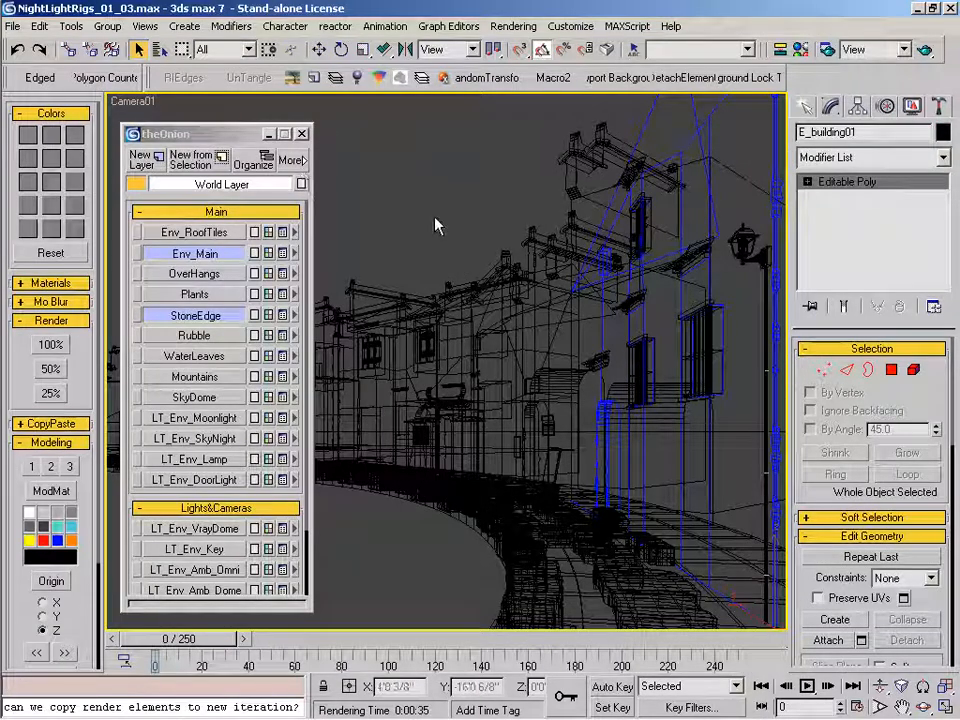
- Return the LampBulb shell material to its original LampBulb material for both viewport and render
{"action": "key", "text": "m"}
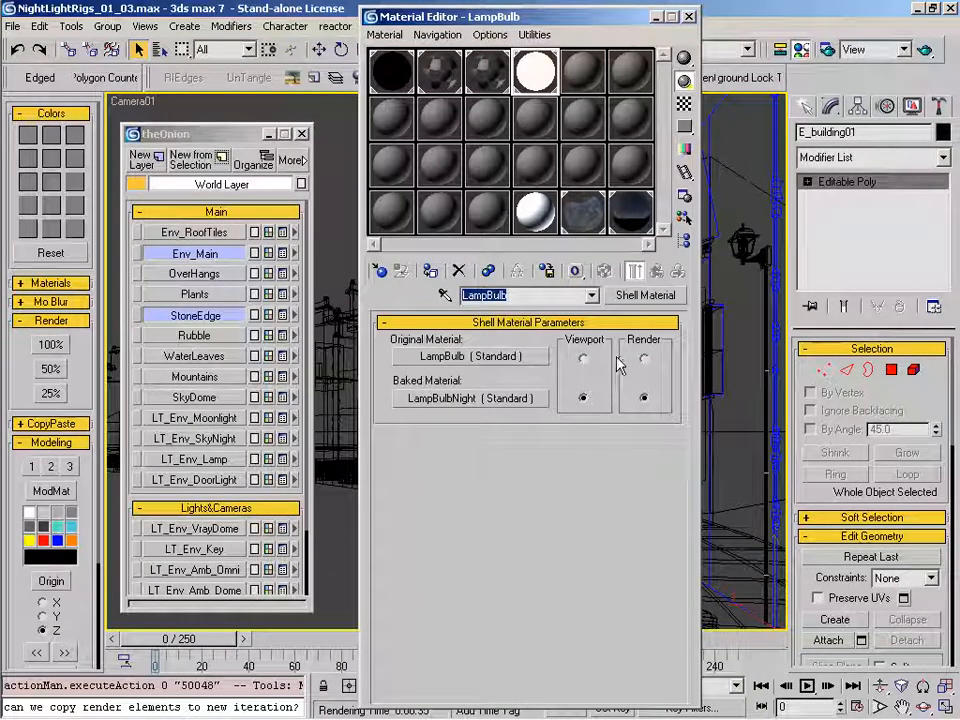
{"action": "left_click", "coordinate": [643, 360]}
{"action": "left_click", "coordinate": [583, 358]}
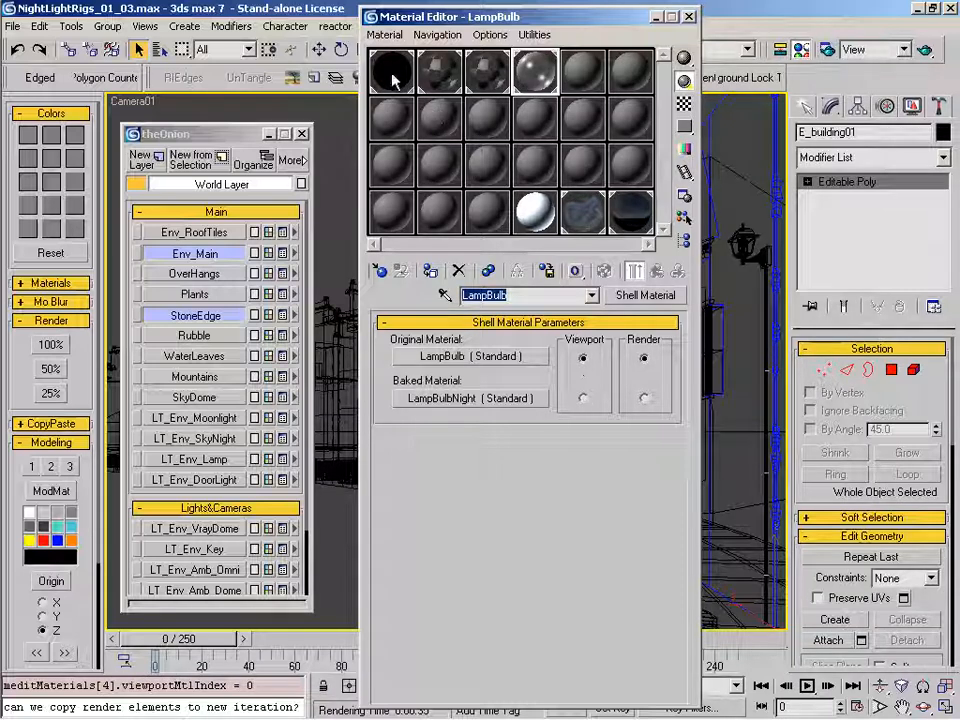
- Switch the Windowslit shell material to its baked NightWindows material for viewport and render, and render the lit-window pass at 100%
{"action": "left_click", "coordinate": [440, 72]}
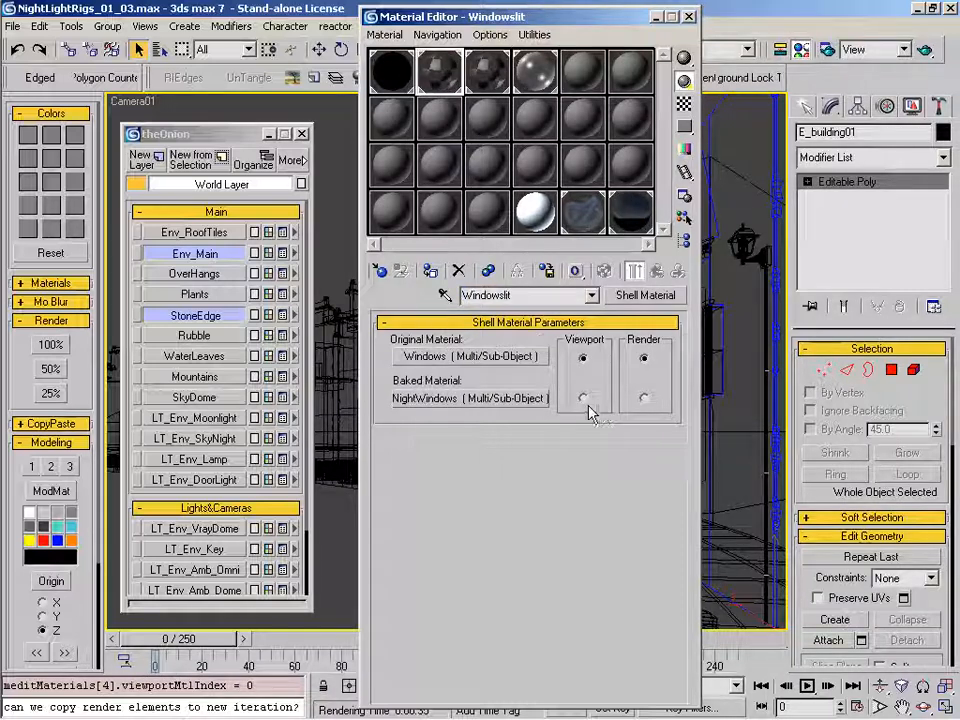
{"action": "left_click", "coordinate": [642, 398]}
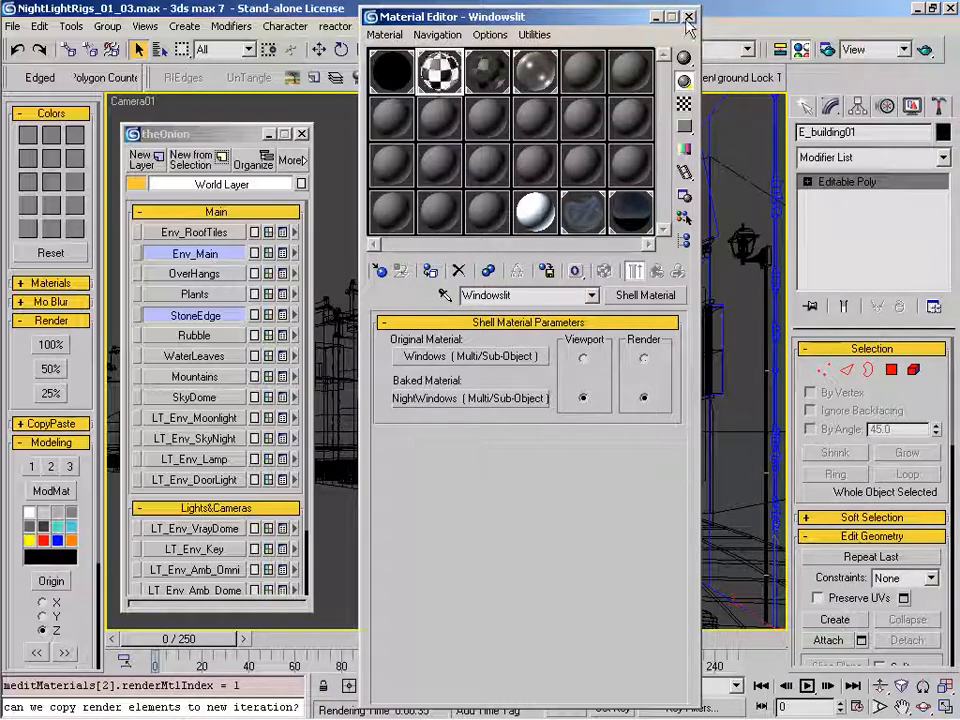
{"action": "left_click", "coordinate": [688, 17]}
{"action": "left_click", "coordinate": [482, 189]}
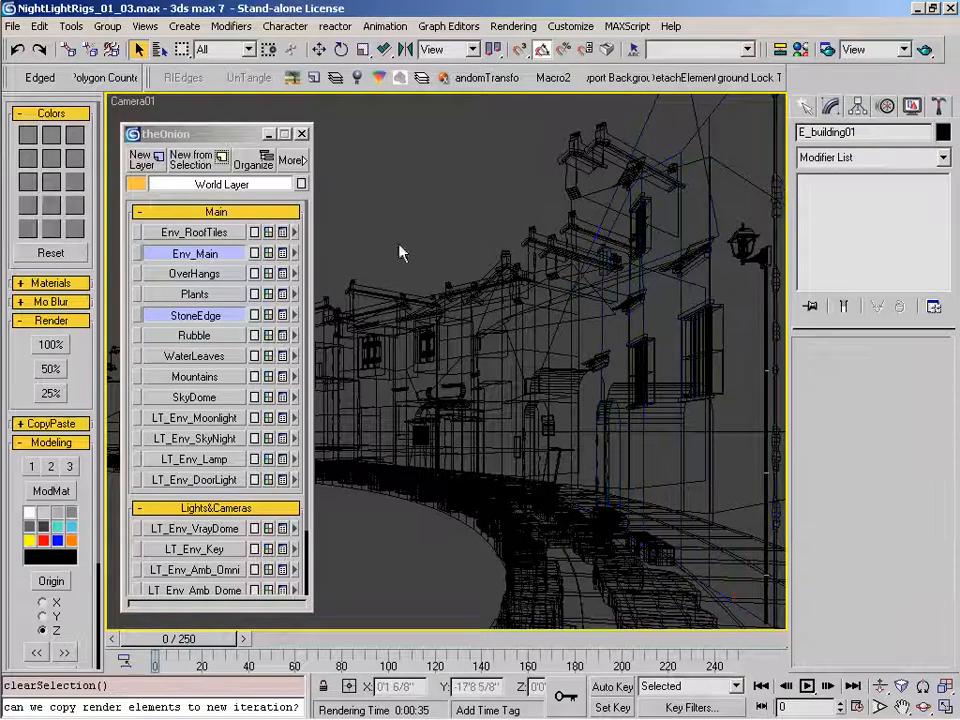
{"action": "left_click", "coordinate": [51, 345]}
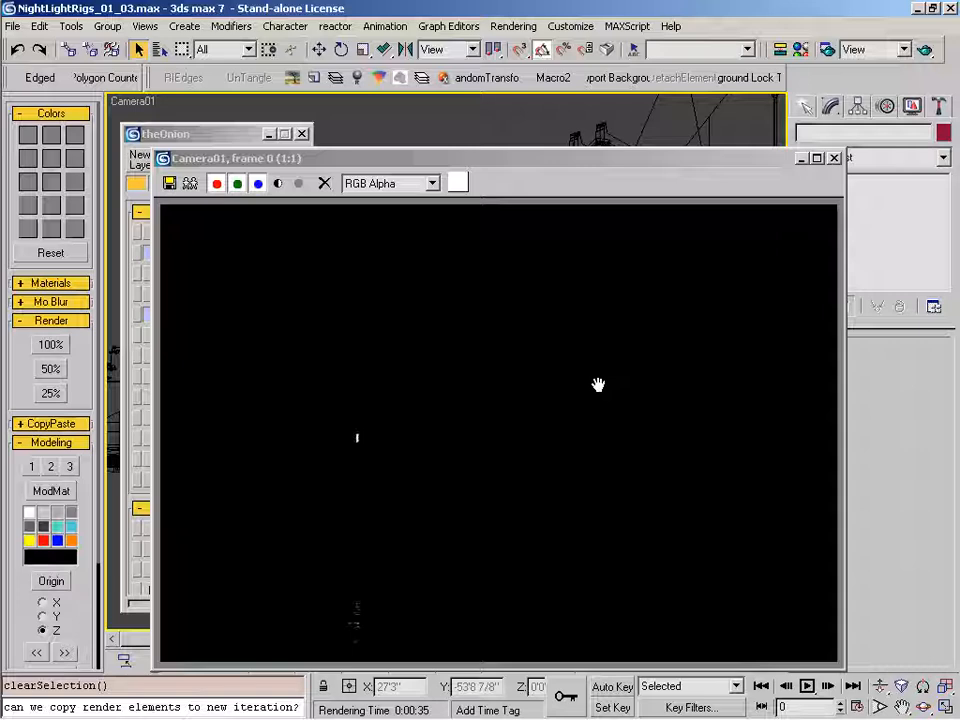
{"action": "left_click", "coordinate": [480, 468]}
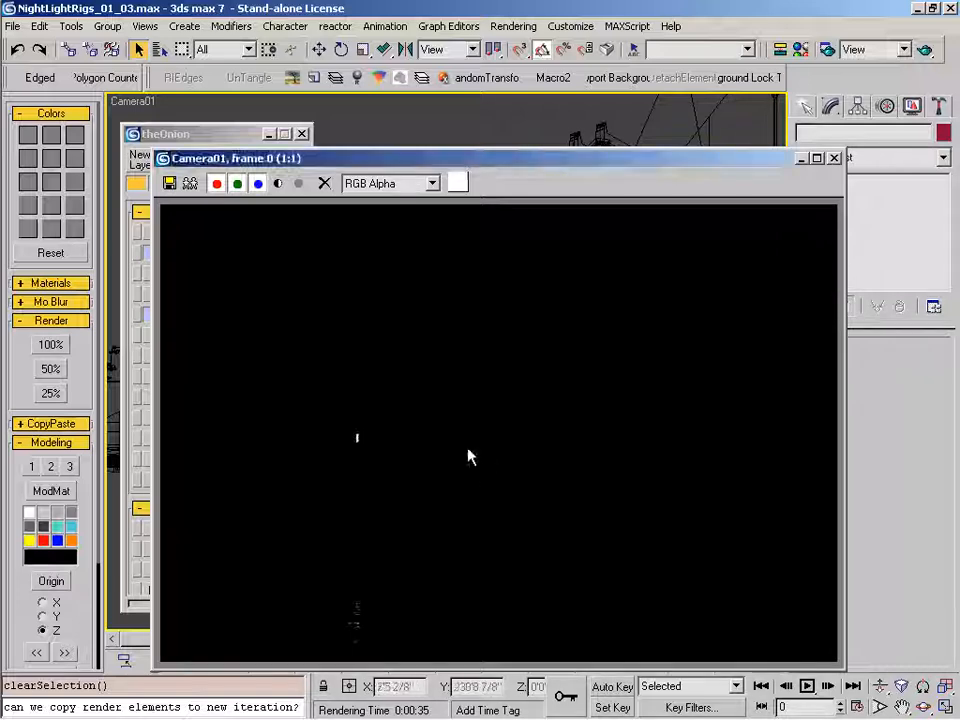
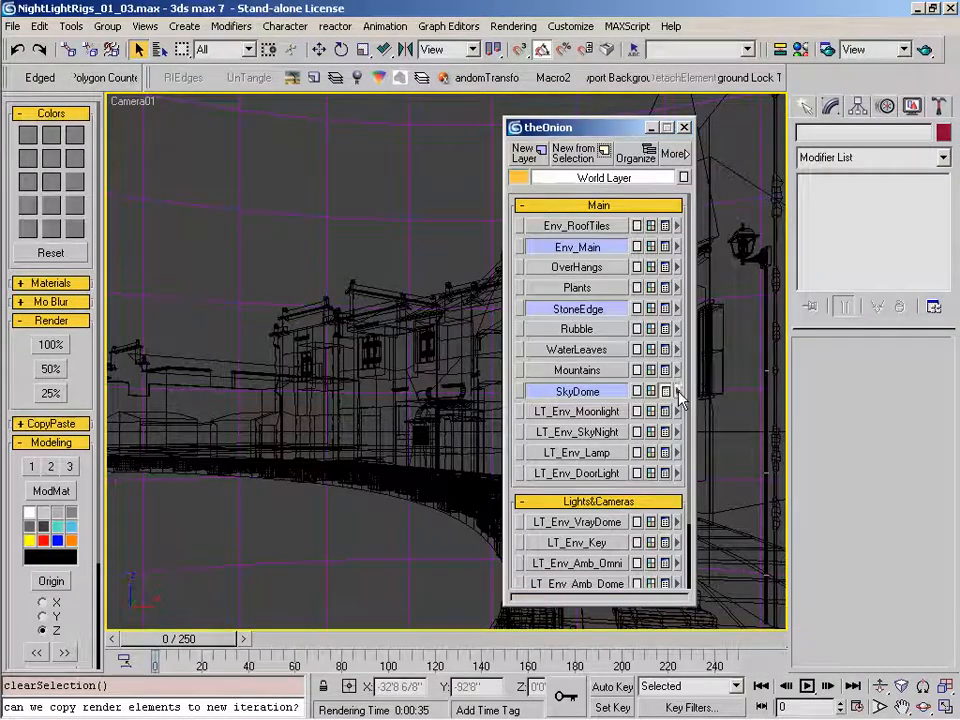
- Check the SkyDome layer's alternate Visible to Camera property
{"action": "left_click", "coordinate": [679, 396]}
{"action": "left_click", "coordinate": [745, 513]}
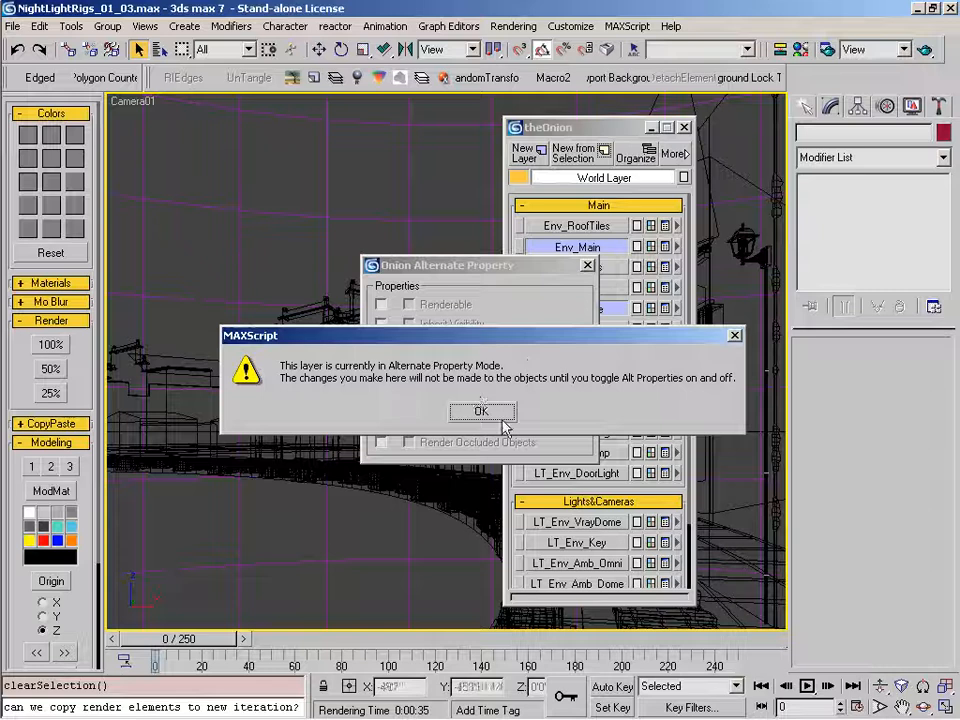
{"action": "left_click", "coordinate": [500, 418]}
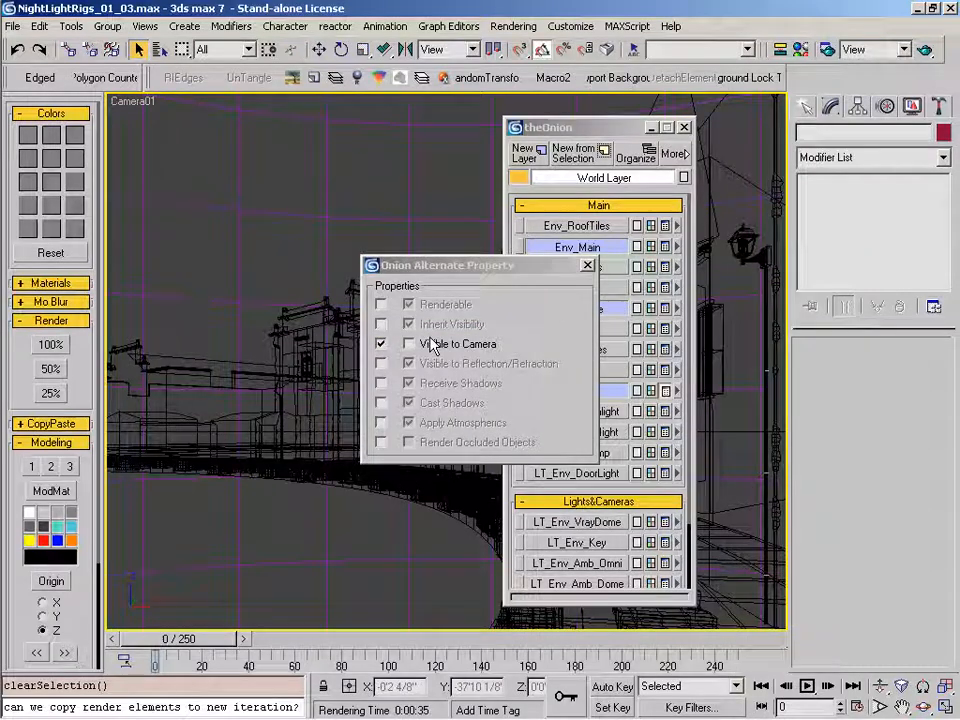
{"action": "left_click", "coordinate": [587, 265]}
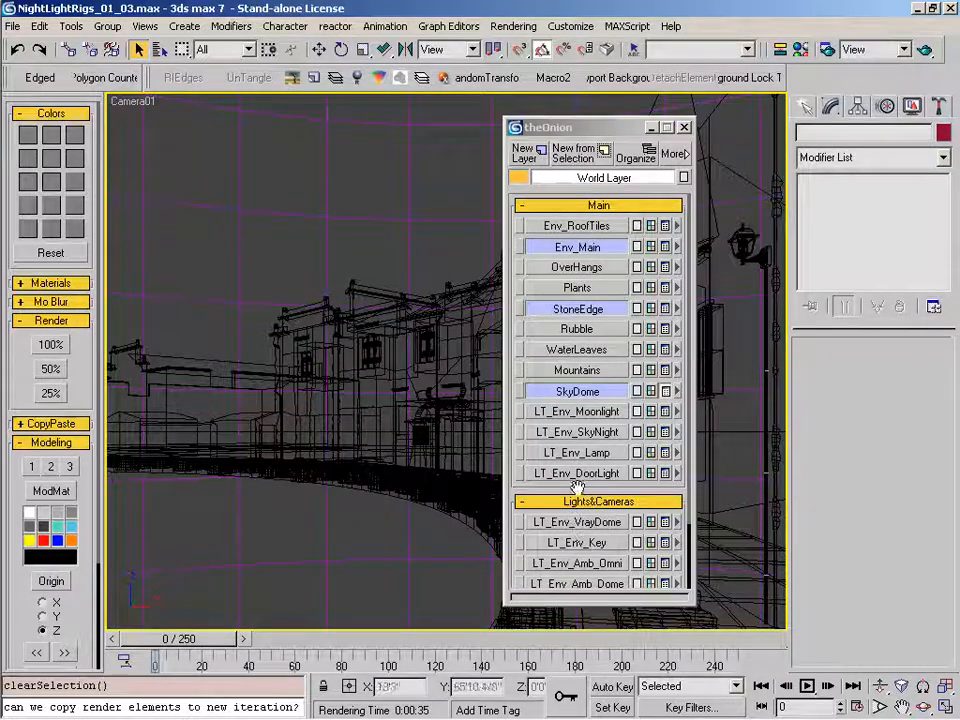
- Close theOnion layer manager and render the SkyDome reflection pass from the camera at 100%
{"action": "scroll", "coordinate": [553, 317], "scroll_direction": "down", "scroll_amount": 2}
{"action": "scroll", "coordinate": [558, 400], "scroll_direction": "up", "scroll_amount": 2}
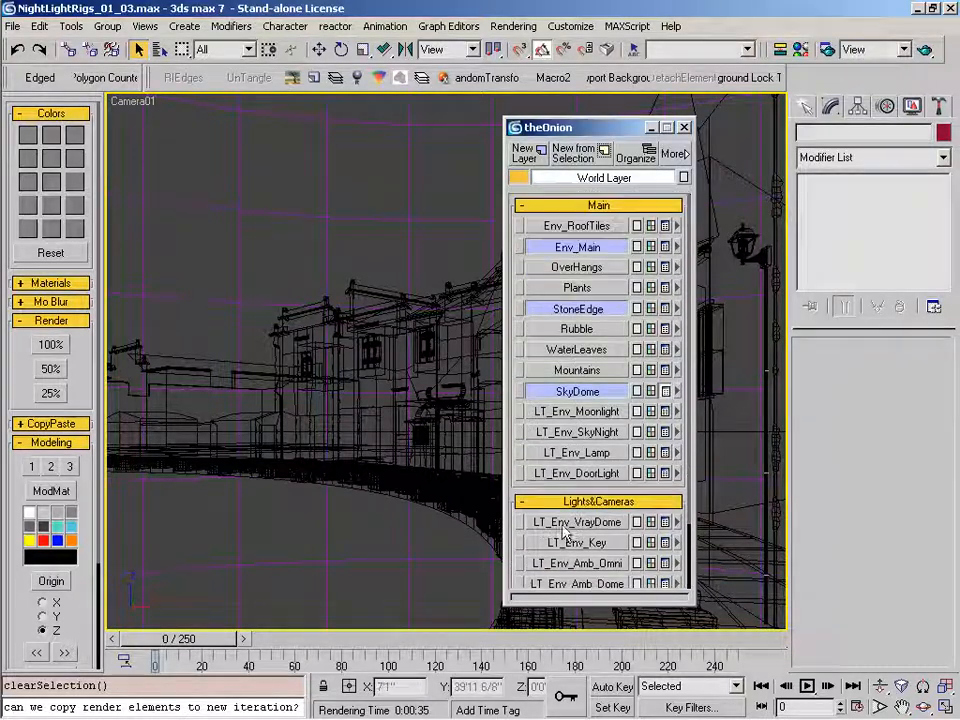
{"action": "left_click", "coordinate": [684, 127]}
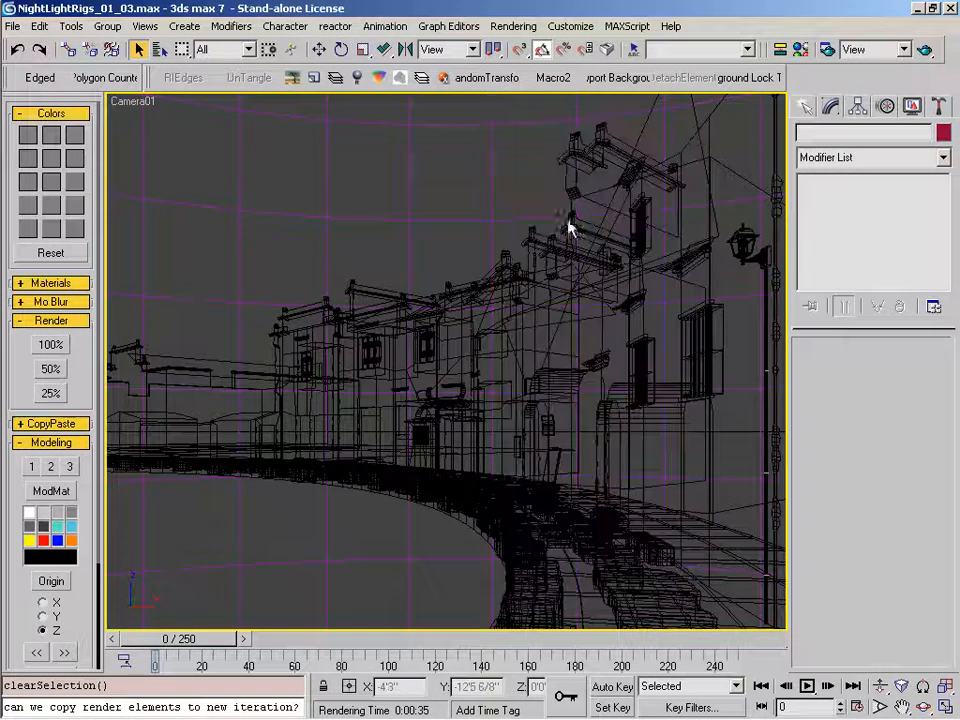
{"action": "left_click", "coordinate": [51, 345]}
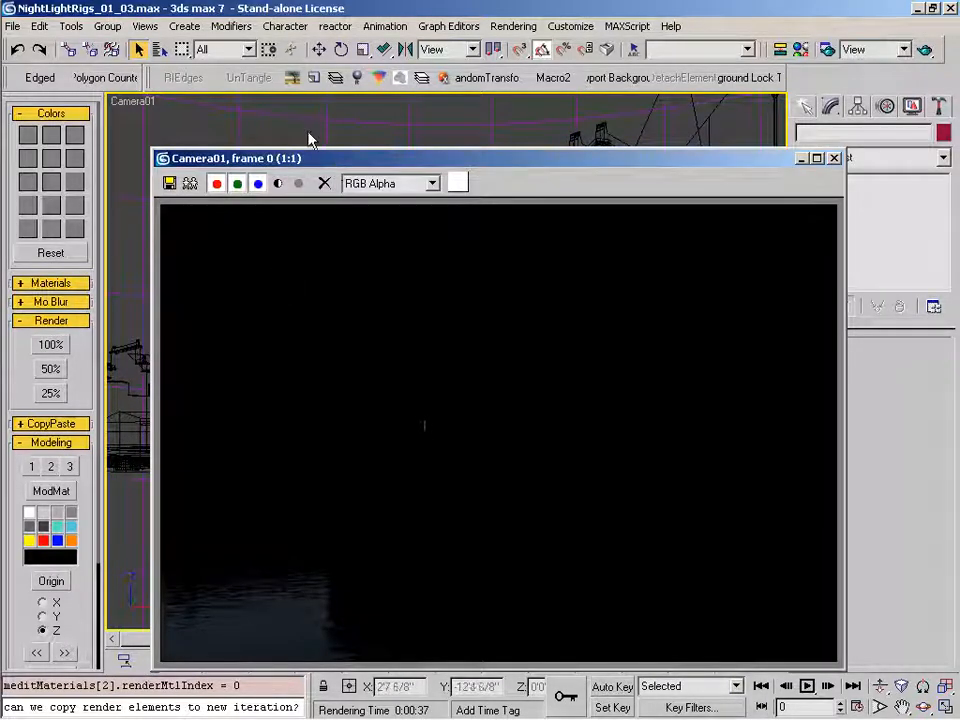
- Save the rendered sky reflection pass as Env_Reflection.tga in the Night passes folder and close the render
{"action": "left_click_drag", "start_coordinate": [335, 159], "coordinate": [309, 128]}
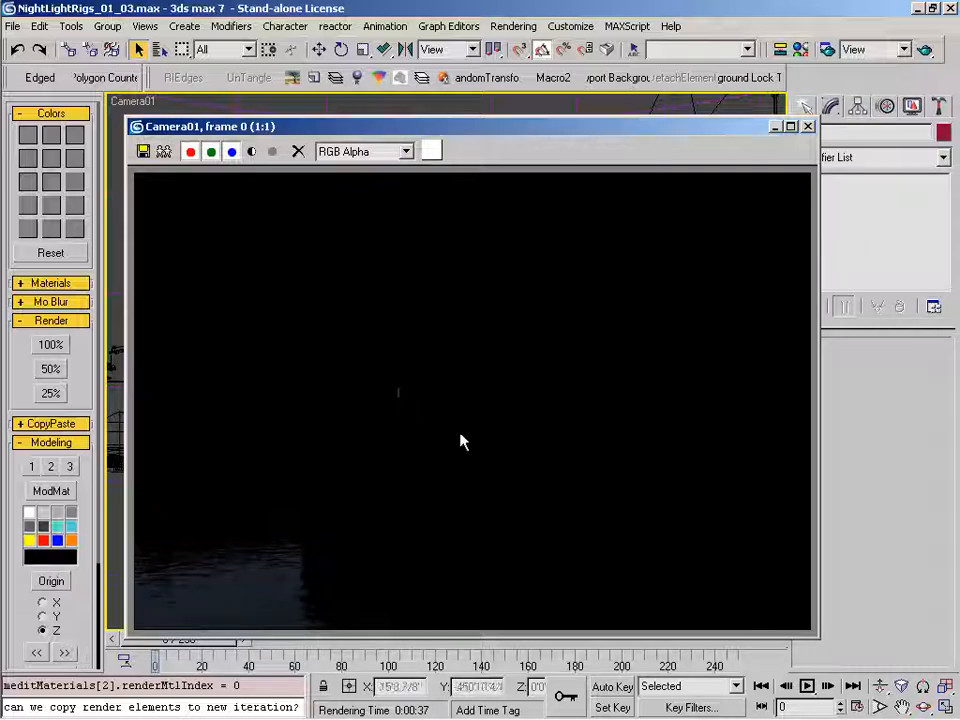
{"action": "left_click", "coordinate": [143, 151]}
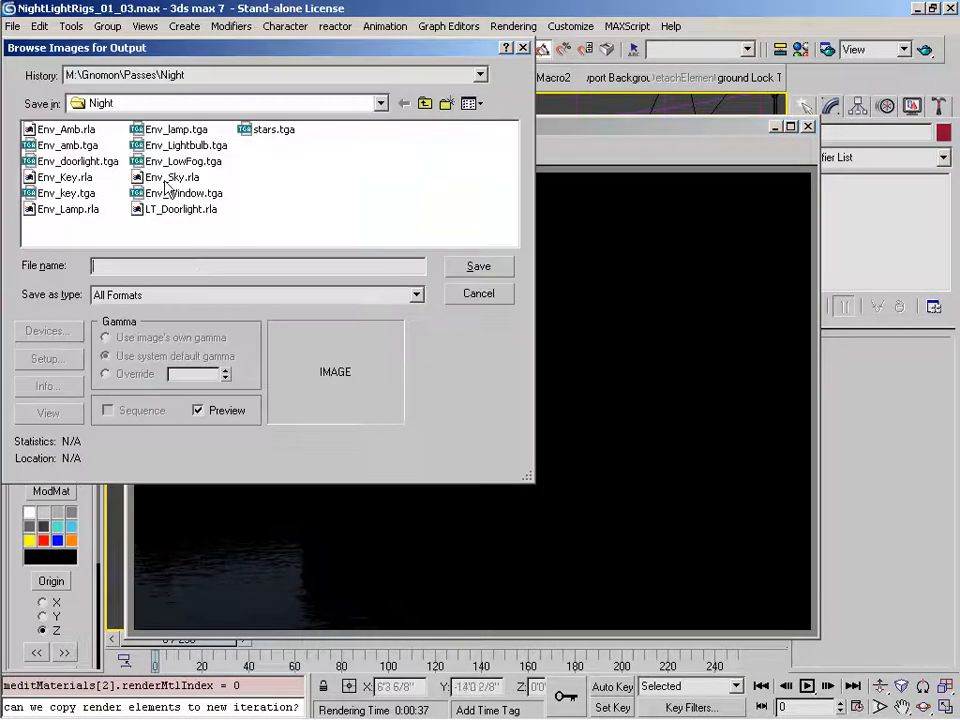
{"action": "type", "text": "Env_Re"}
{"action": "key", "text": "BackSpace"}
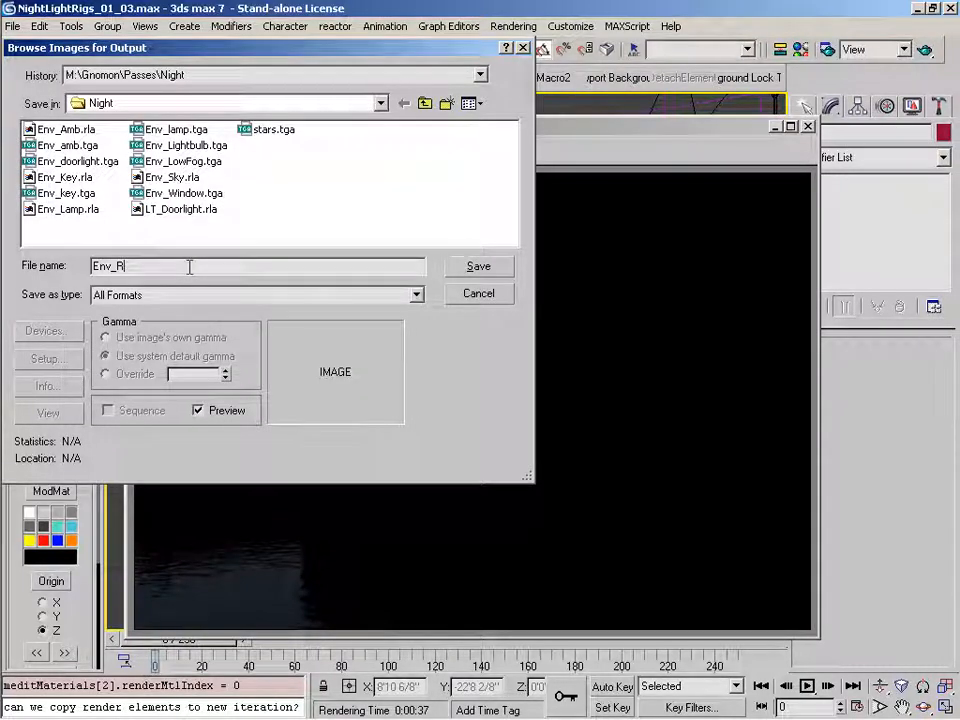
{"action": "type", "text": "eflection.tga"}
{"action": "key", "text": "Return"}
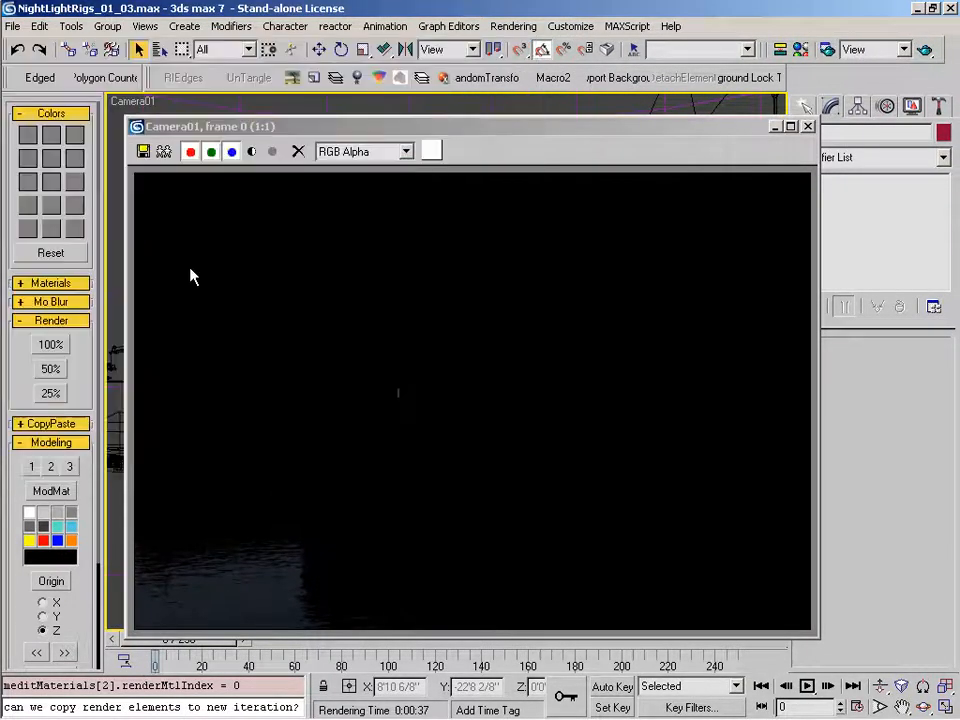
{"action": "left_click", "coordinate": [808, 126]}
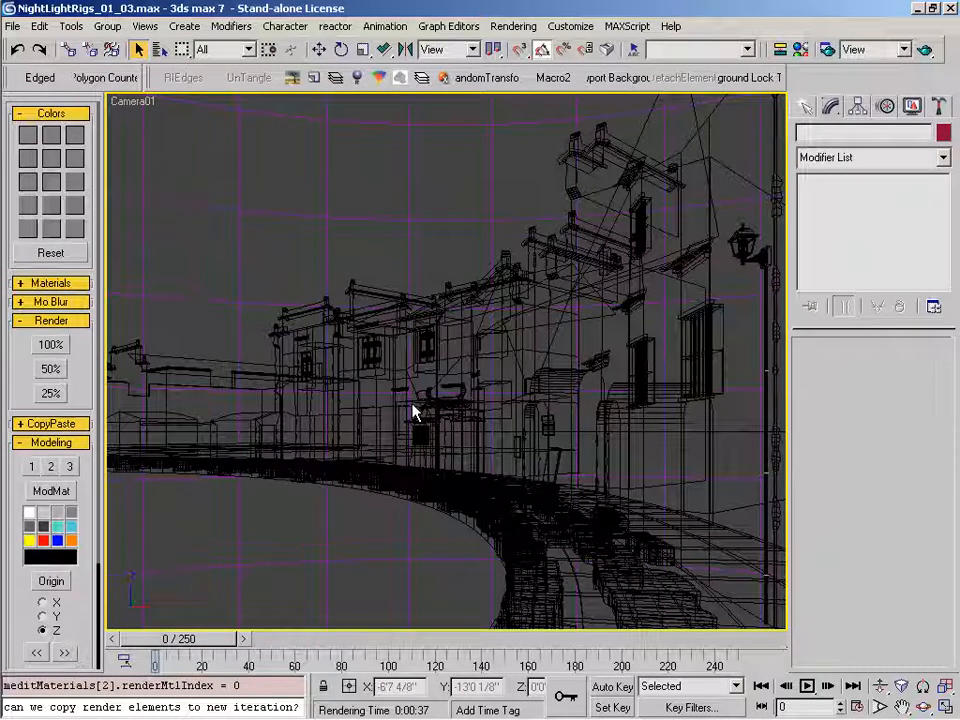
- Turn off the SkyDome layer in theOnion layer manager and move the manager clear of the buildings
{"action": "key", "text": "h"}
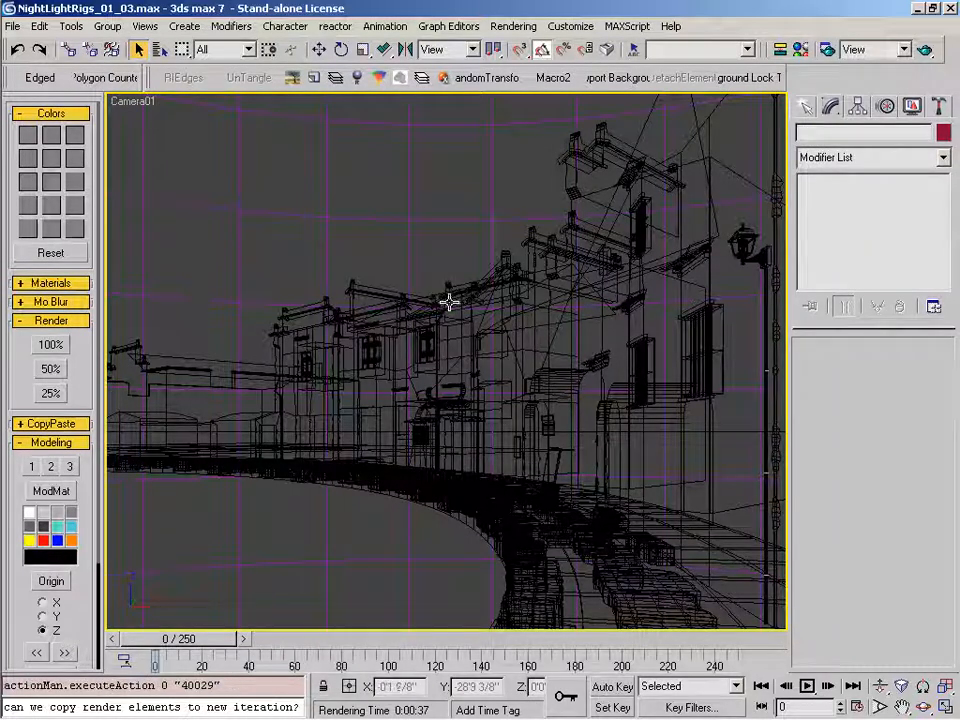
{"action": "left_click", "coordinate": [314, 77]}
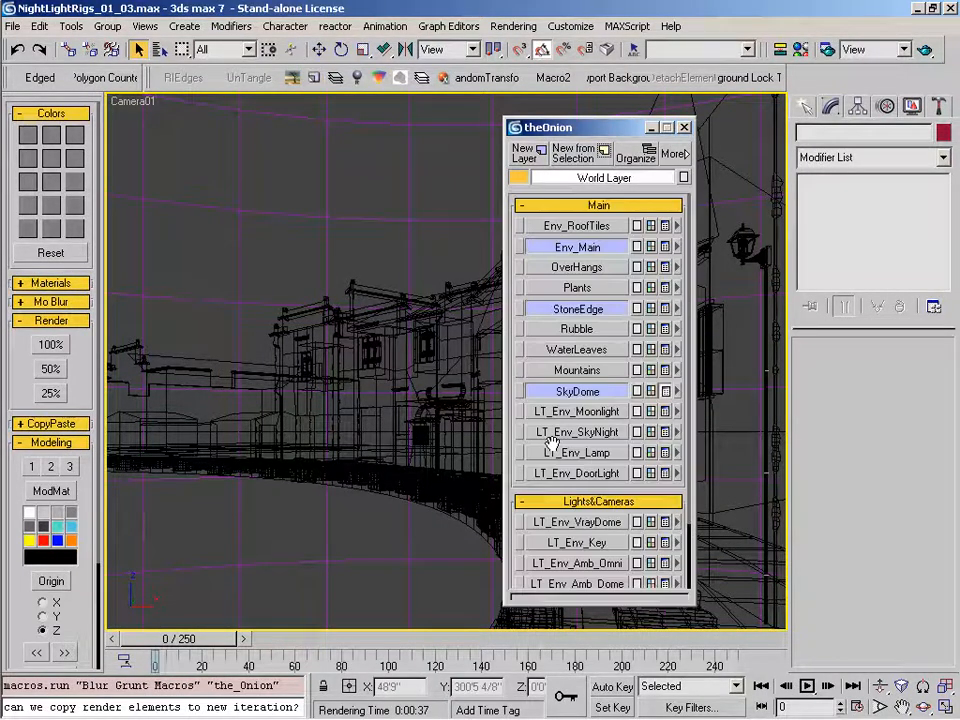
{"action": "left_click", "coordinate": [620, 389]}
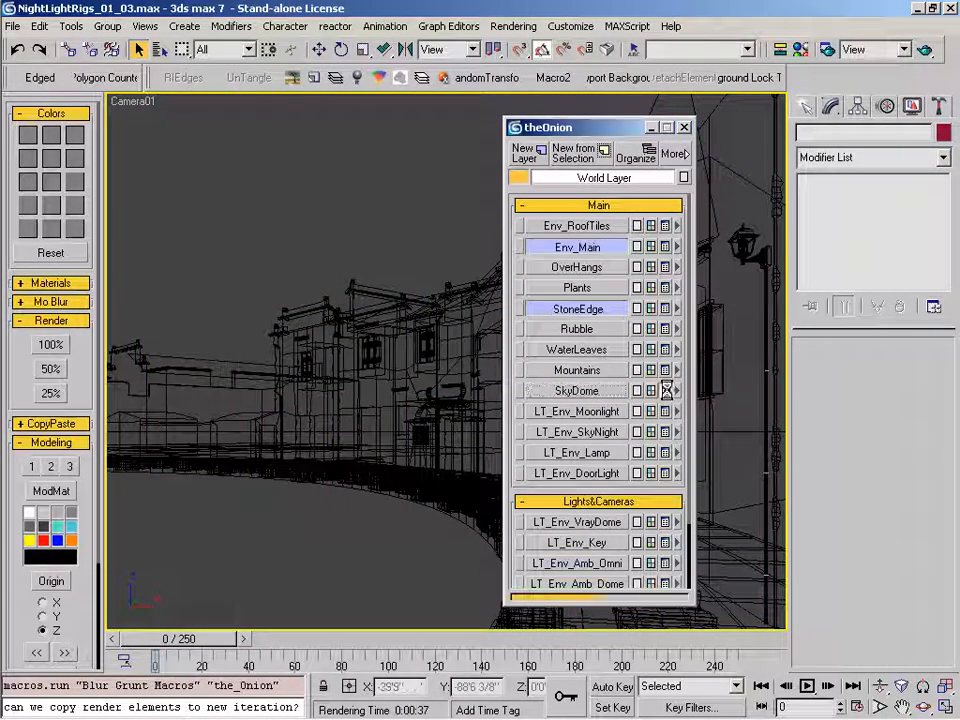
{"action": "left_click_drag", "start_coordinate": [659, 128], "coordinate": [707, 121]}
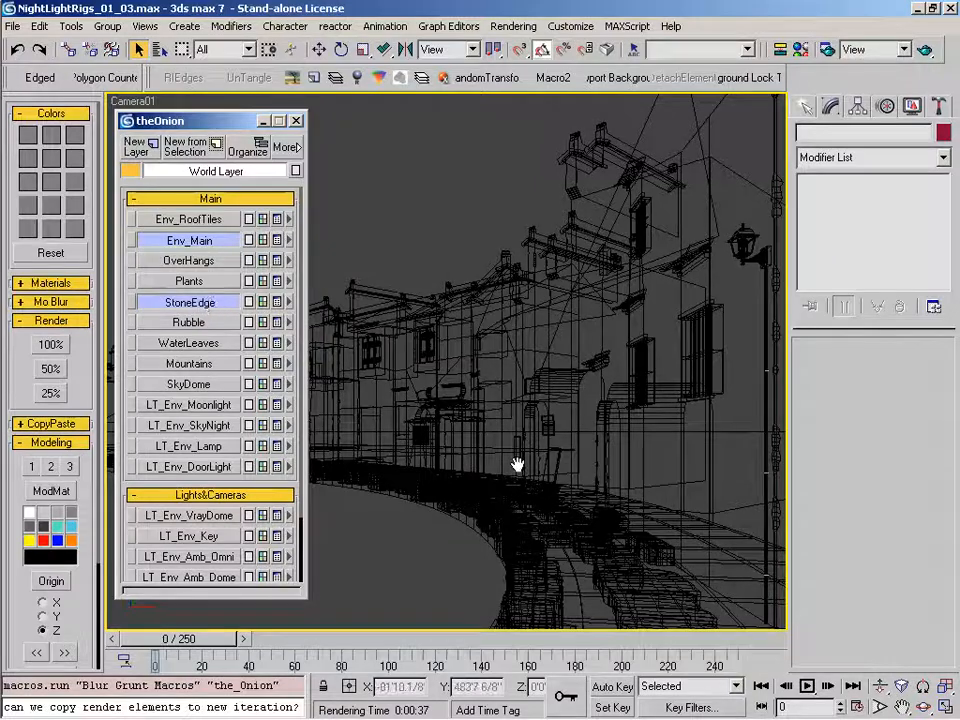
- Add a second Fog atmosphere effect to the environment and name it Foglowlevel
{"action": "right_click", "coordinate": [515, 450]}
{"action": "left_click", "coordinate": [448, 381]}
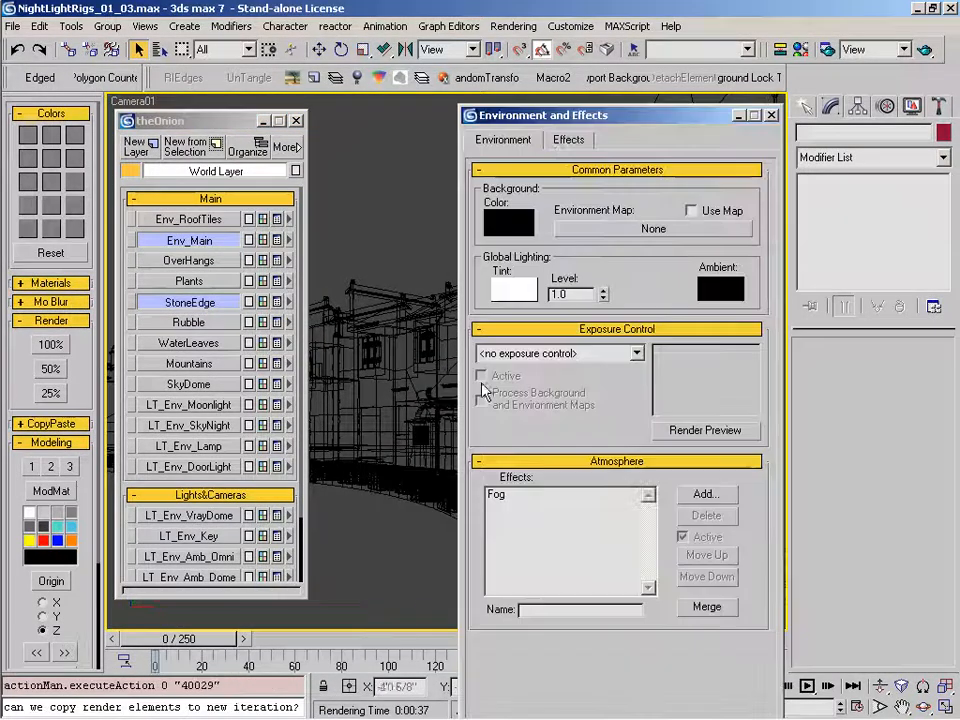
{"action": "left_click_drag", "start_coordinate": [573, 112], "coordinate": [463, 29]}
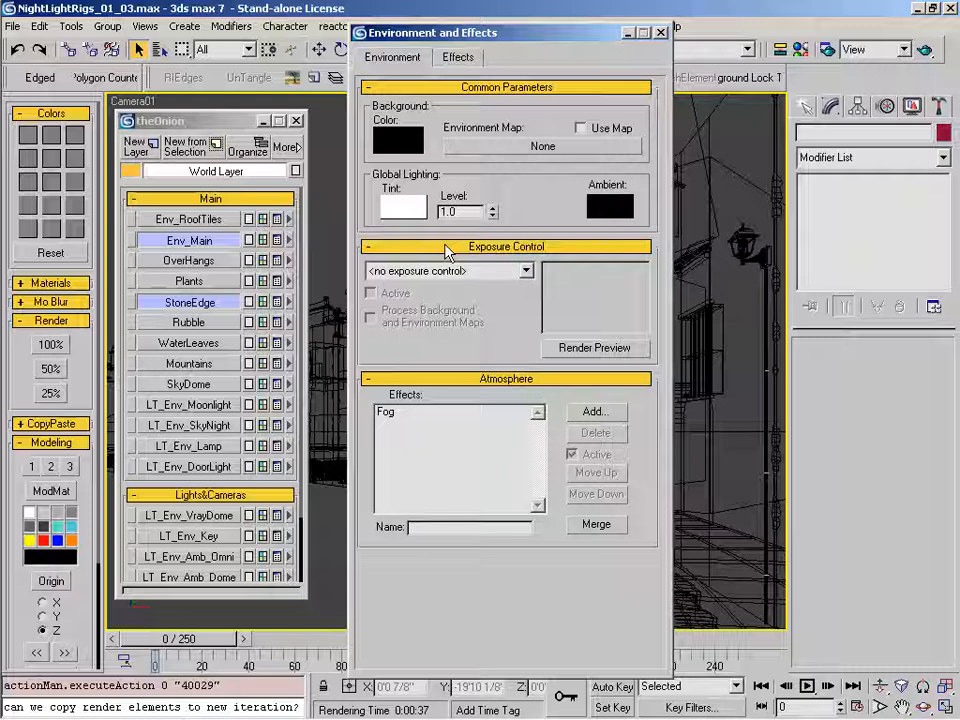
{"action": "left_click", "coordinate": [385, 414]}
{"action": "left_click_drag", "start_coordinate": [366, 424], "coordinate": [379, 227]}
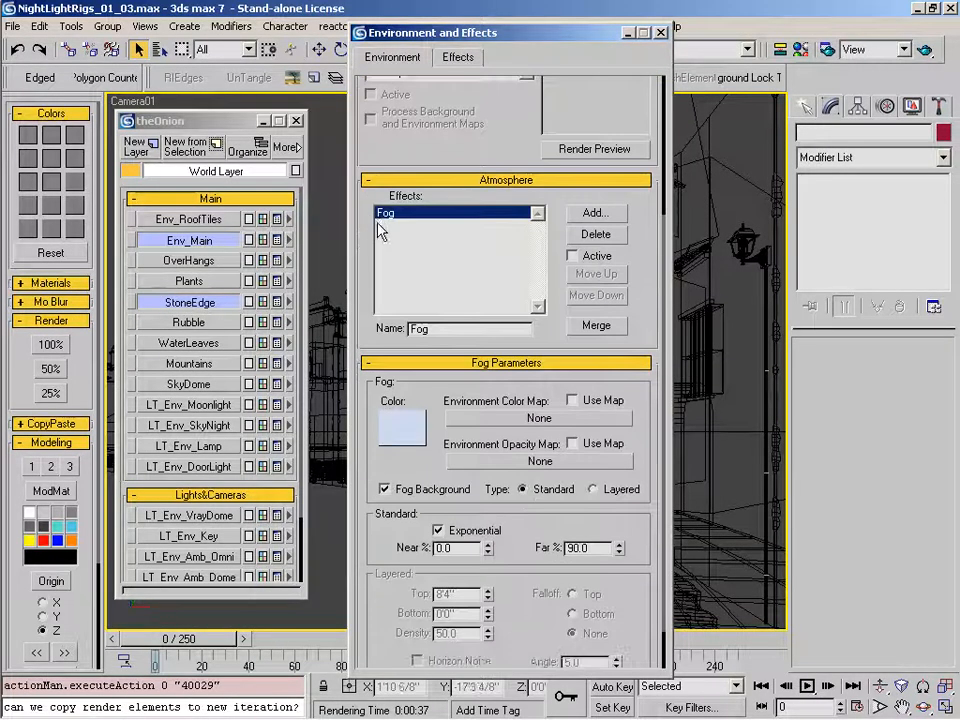
{"action": "left_click_drag", "start_coordinate": [422, 383], "coordinate": [431, 324]}
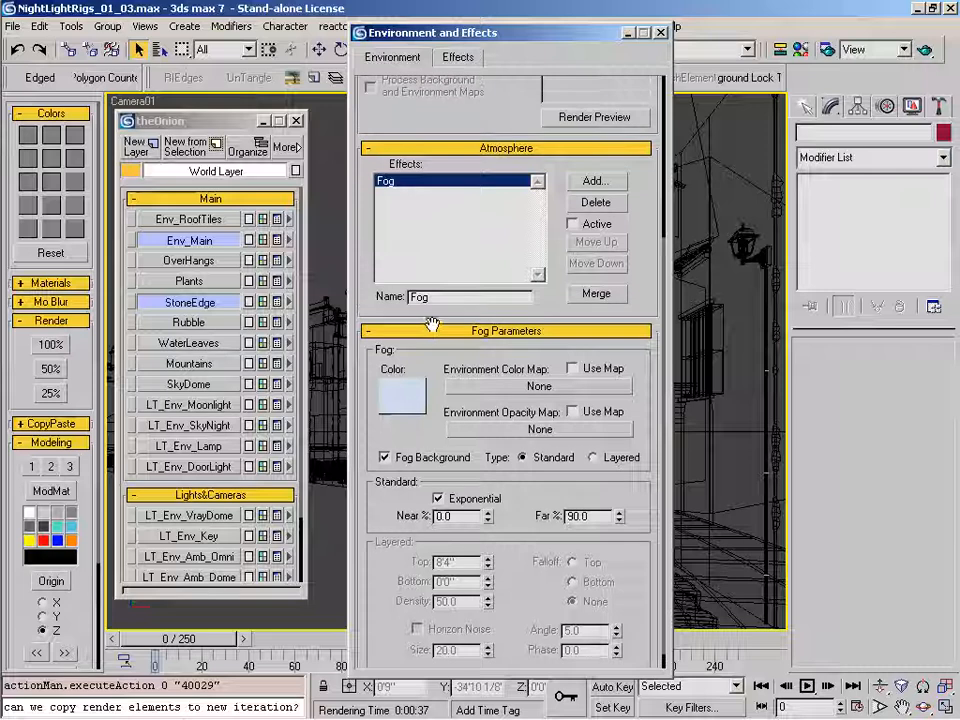
{"action": "left_click", "coordinate": [594, 181]}
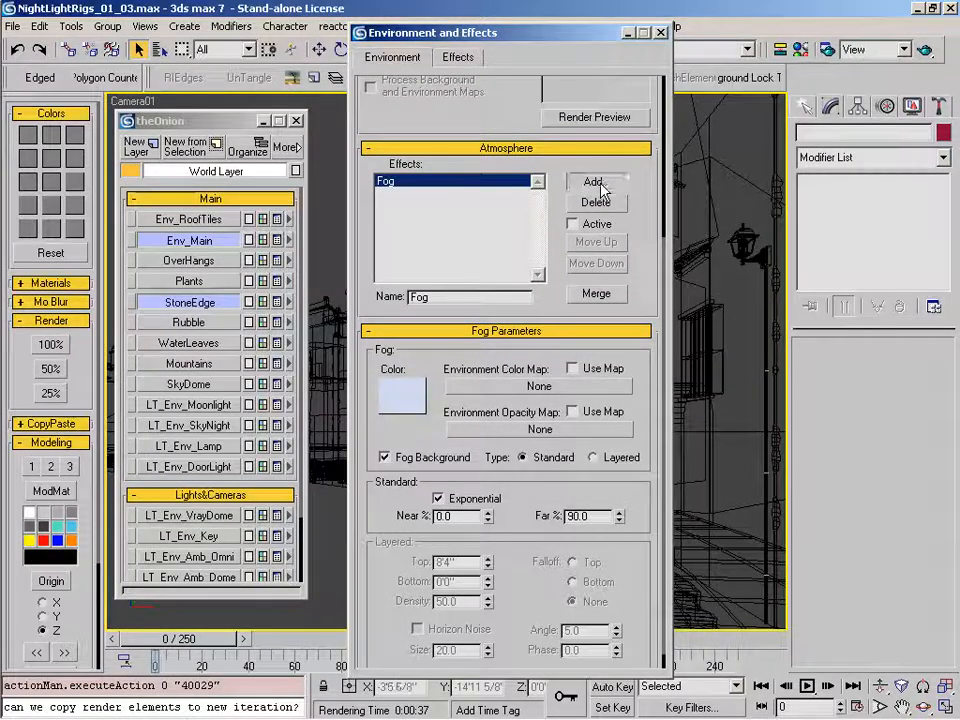
{"action": "double_click", "coordinate": [381, 94]}
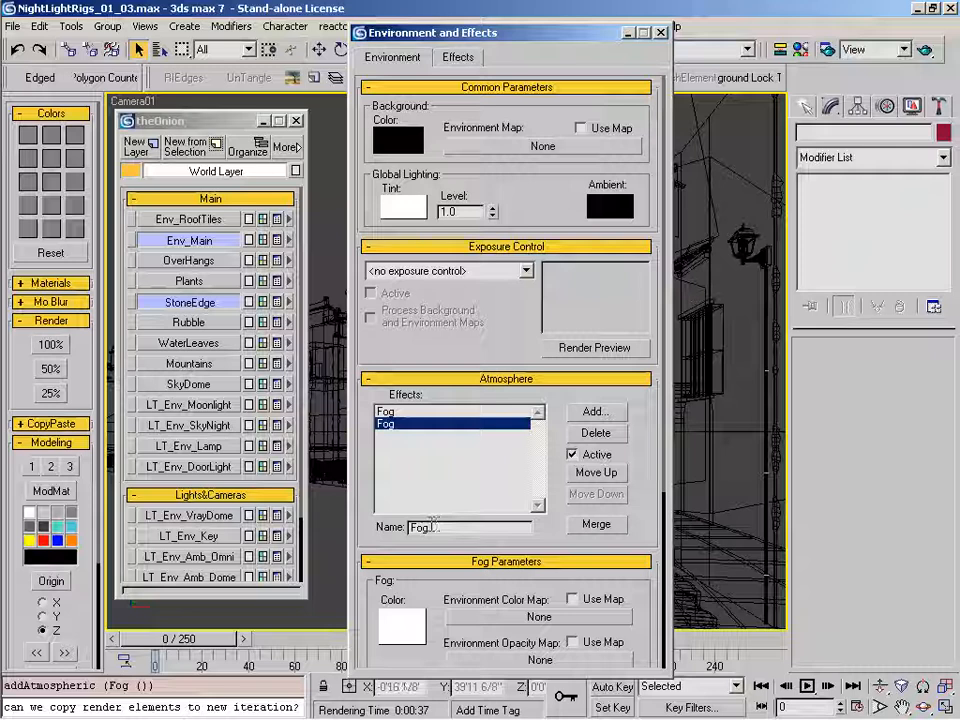
{"action": "type", "text": "level"}
{"action": "key", "text": "Return"}
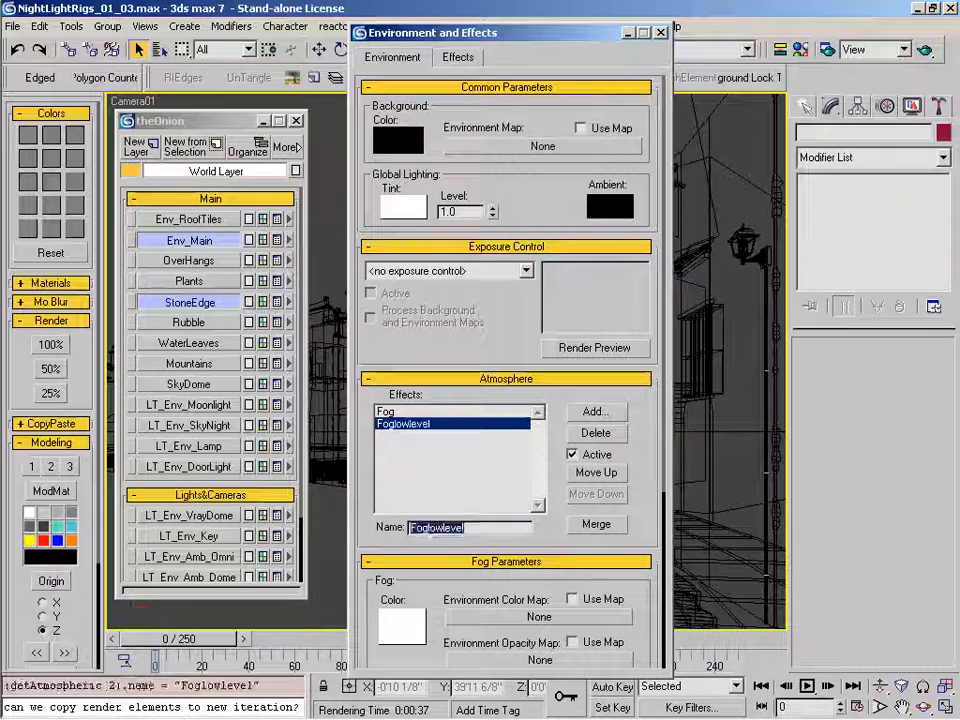
- Copy the original Fog effect's pale blue color to the Foglowlevel effect
{"action": "scroll", "coordinate": [536, 515], "scroll_direction": "down", "scroll_amount": 5}
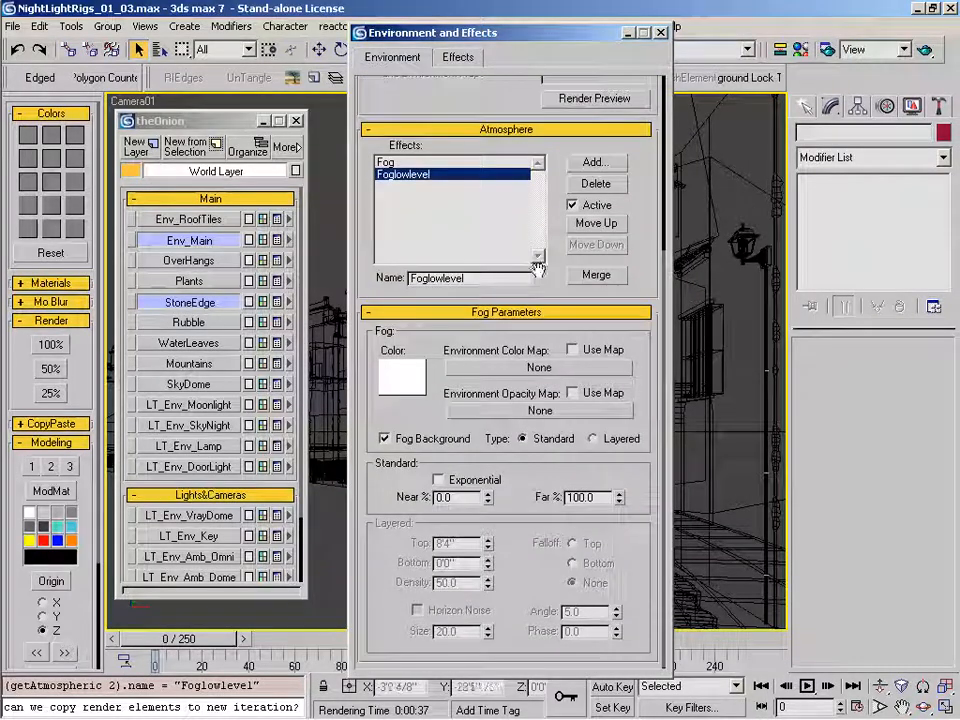
{"action": "left_click", "coordinate": [396, 164]}
{"action": "mouse_move", "coordinate": [400, 371]}
{"action": "left_mouse_down"}
{"action": "mouse_move", "coordinate": [112, 221]}
{"action": "mouse_move", "coordinate": [73, 229]}
{"action": "mouse_move", "coordinate": [386, 377]}
{"action": "left_mouse_up"}
{"action": "left_click", "coordinate": [133, 392]}
{"action": "left_click", "coordinate": [412, 175]}
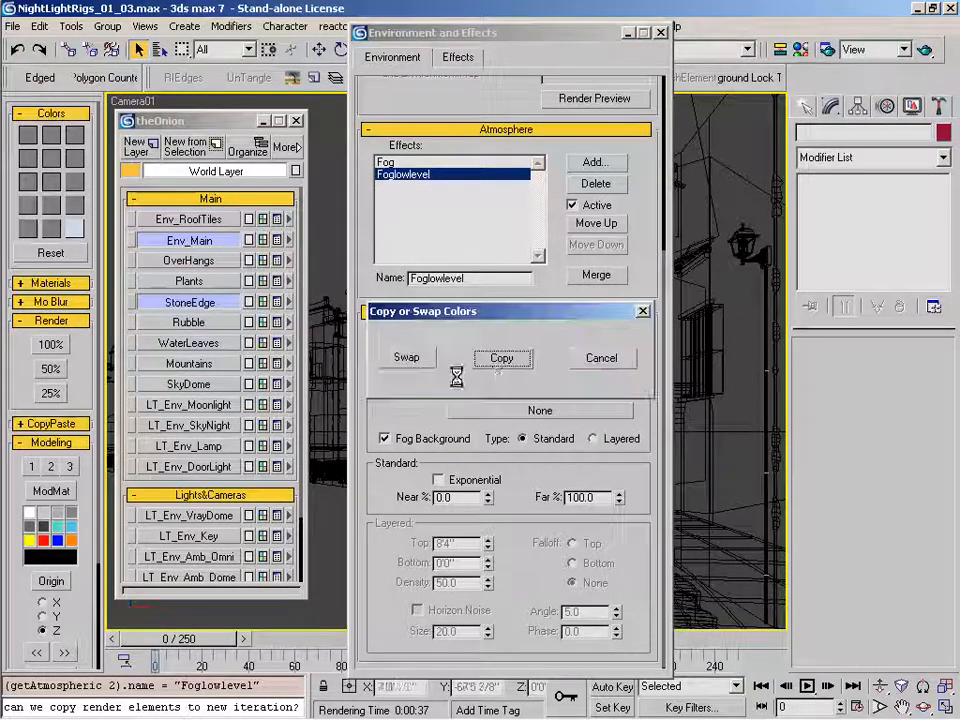
{"action": "left_click", "coordinate": [500, 360]}
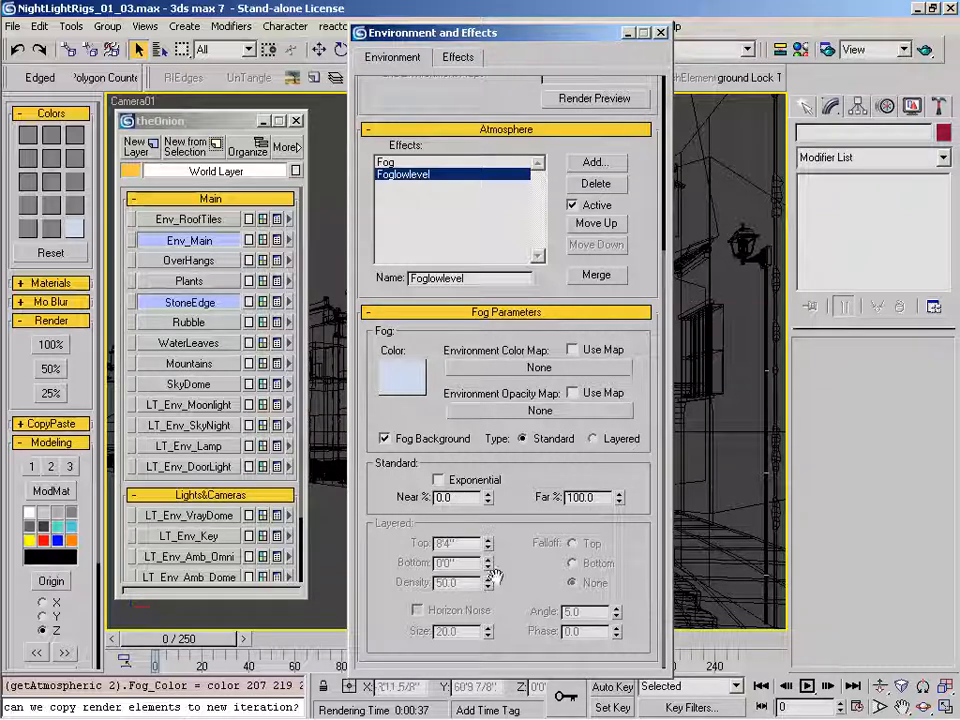
- Make Foglowlevel a layered fog with Top falloff and set its top height to 20'
{"action": "left_click", "coordinate": [602, 441]}
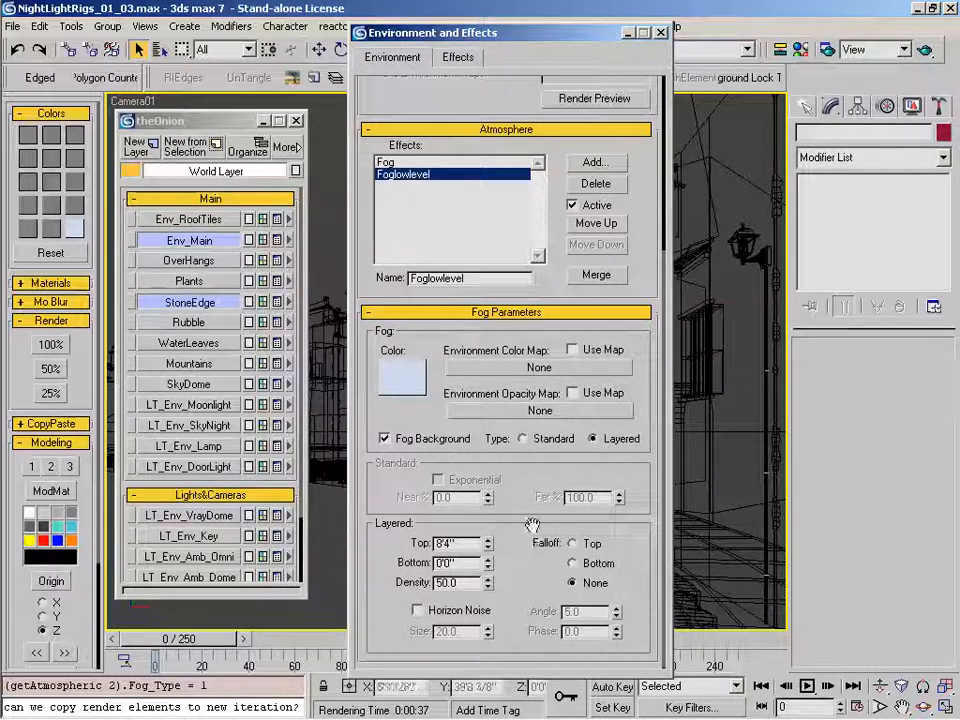
{"action": "left_click", "coordinate": [576, 545]}
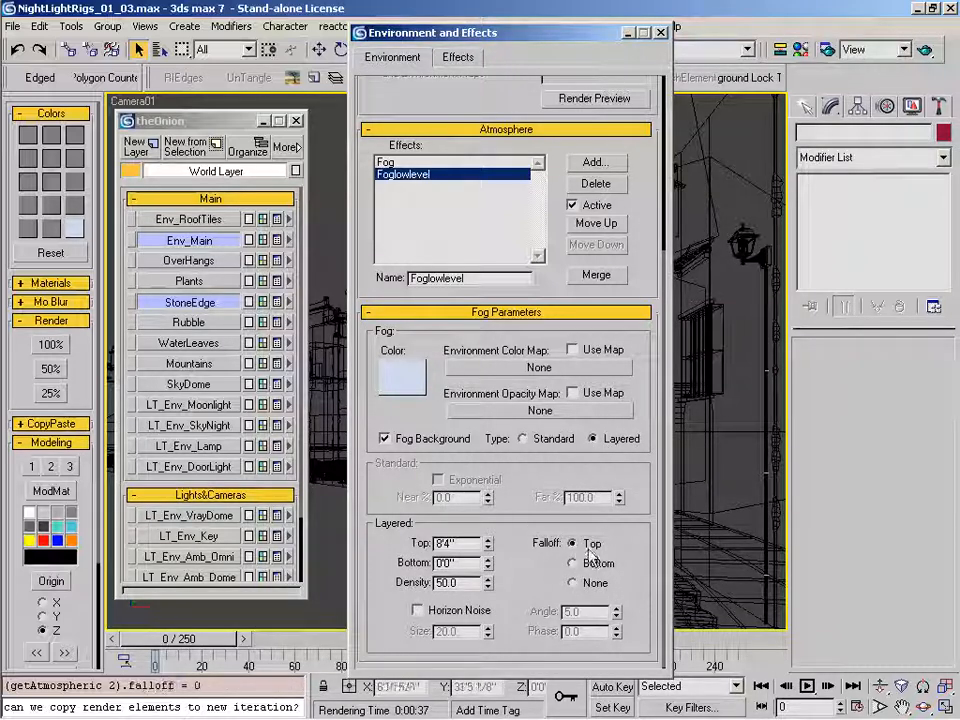
{"action": "double_click", "coordinate": [467, 543]}
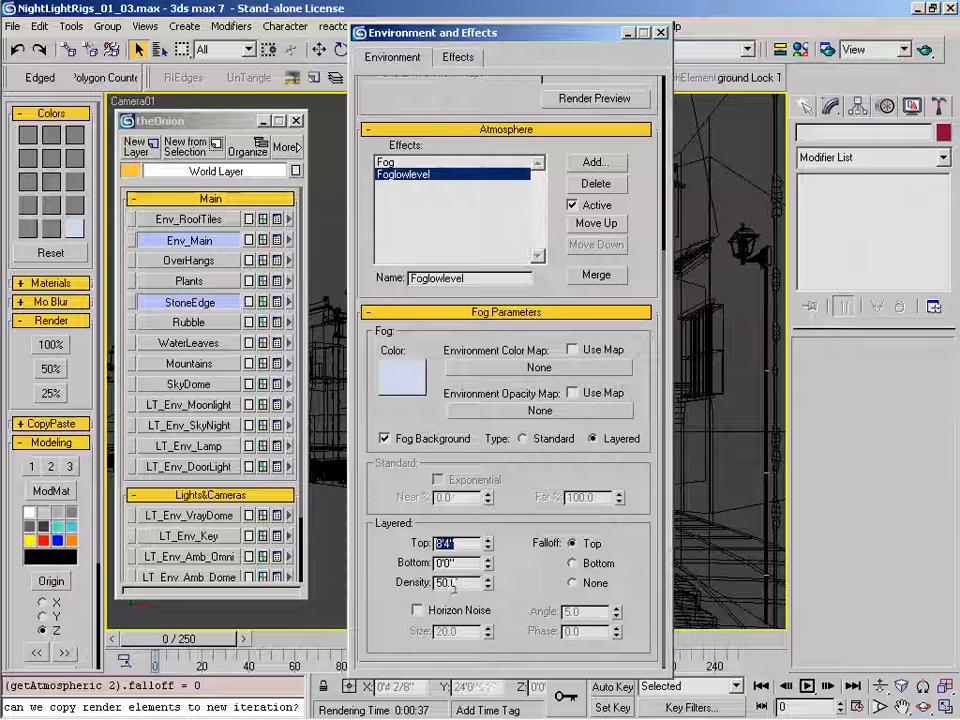
{"action": "type", "text": "20"}
{"action": "key", "text": "Return"}
{"action": "type", "text": "20'"}
{"action": "key", "text": "Return"}
- Set the Foglowlevel density to 1 and test-render the camera view at 50%
{"action": "left_click_drag", "start_coordinate": [471, 583], "coordinate": [342, 586]}
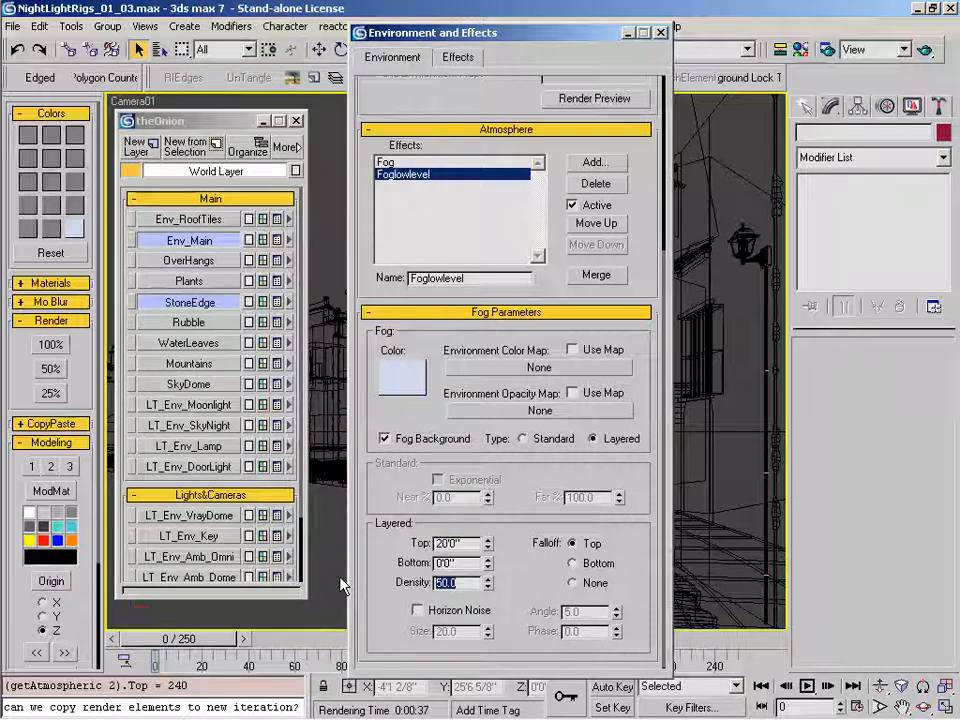
{"action": "type", "text": "1"}
{"action": "key", "text": "Return"}
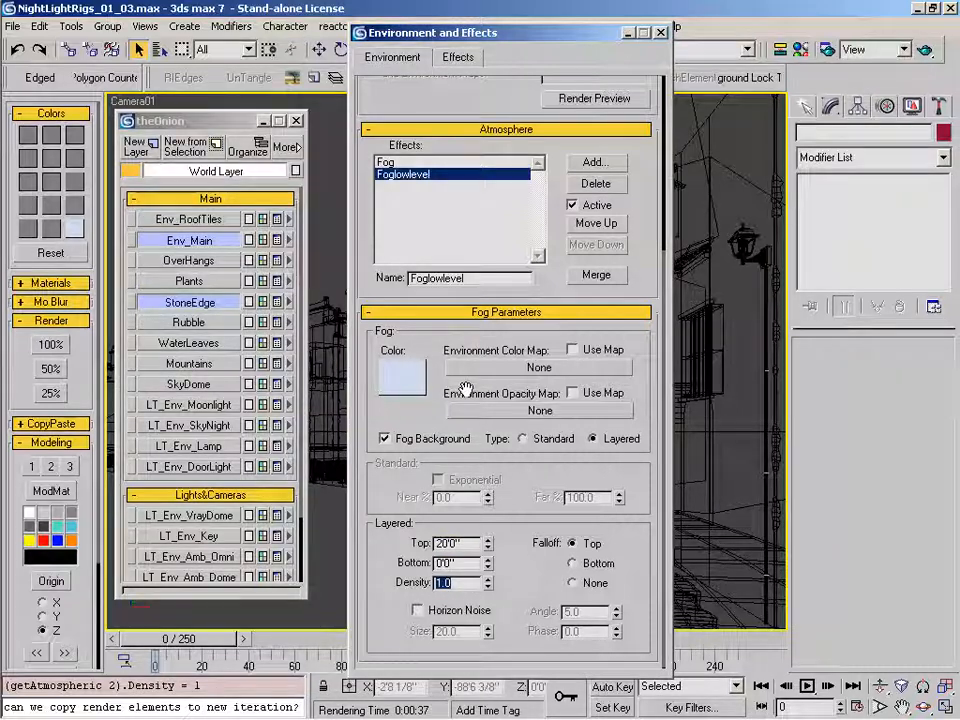
{"action": "scroll", "coordinate": [462, 420], "scroll_direction": "up", "scroll_amount": 3}
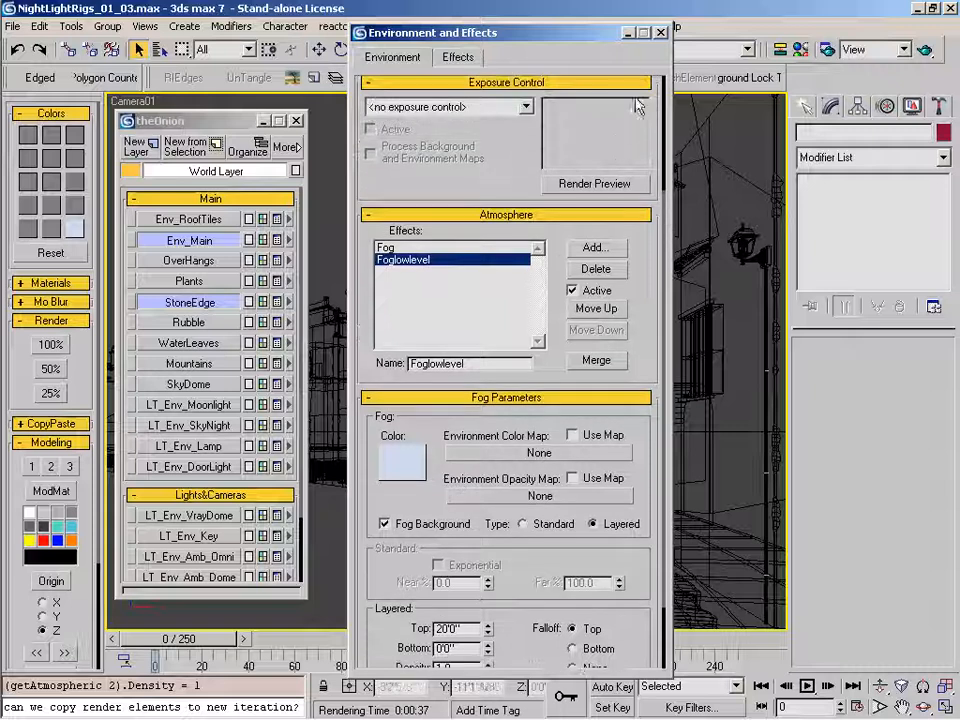
{"action": "left_click", "coordinate": [660, 32]}
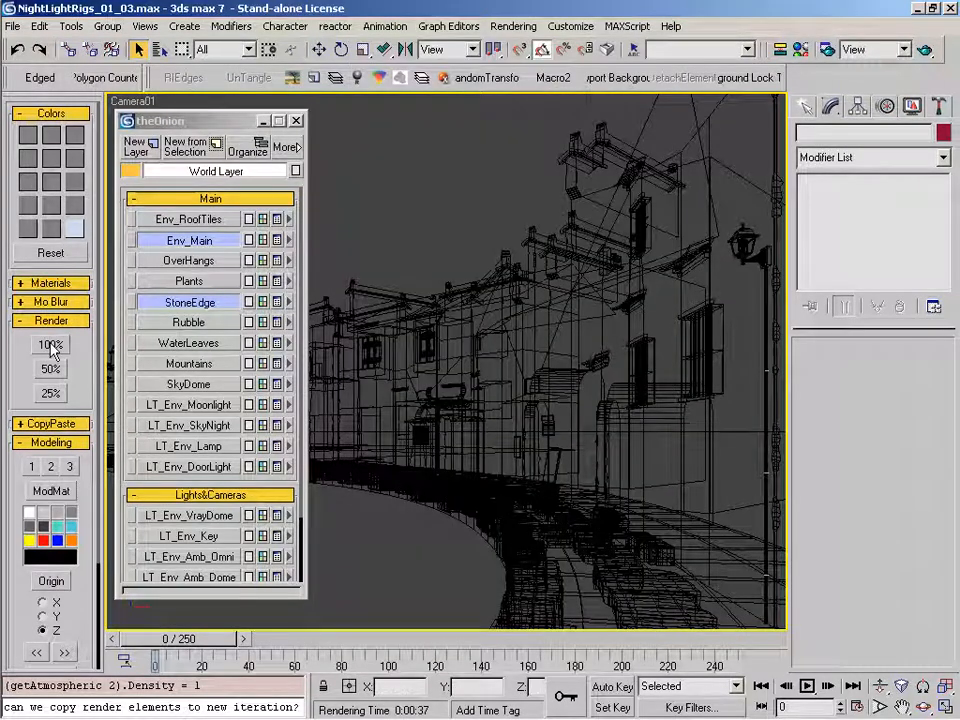
{"action": "left_click", "coordinate": [50, 393]}
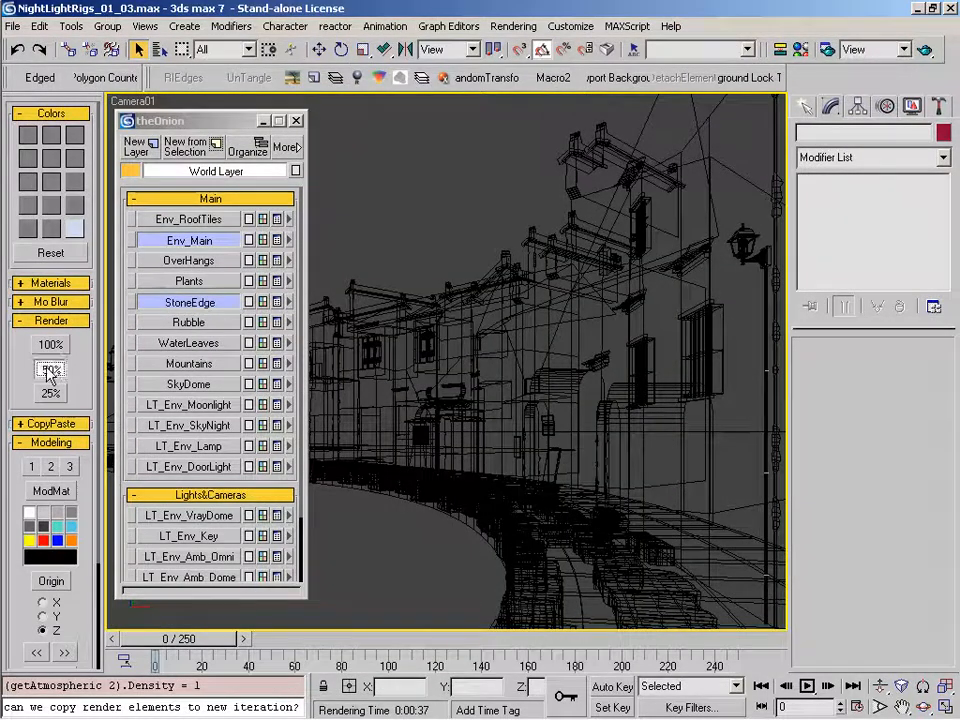
- Set the Foglowlevel density to 5, re-render the camera view at 50% and inspect the fog
{"action": "right_click", "coordinate": [461, 499]}
{"action": "left_click", "coordinate": [420, 433]}
{"action": "left_click", "coordinate": [420, 424]}
{"action": "scroll", "coordinate": [372, 535], "scroll_direction": "down", "scroll_amount": 4}
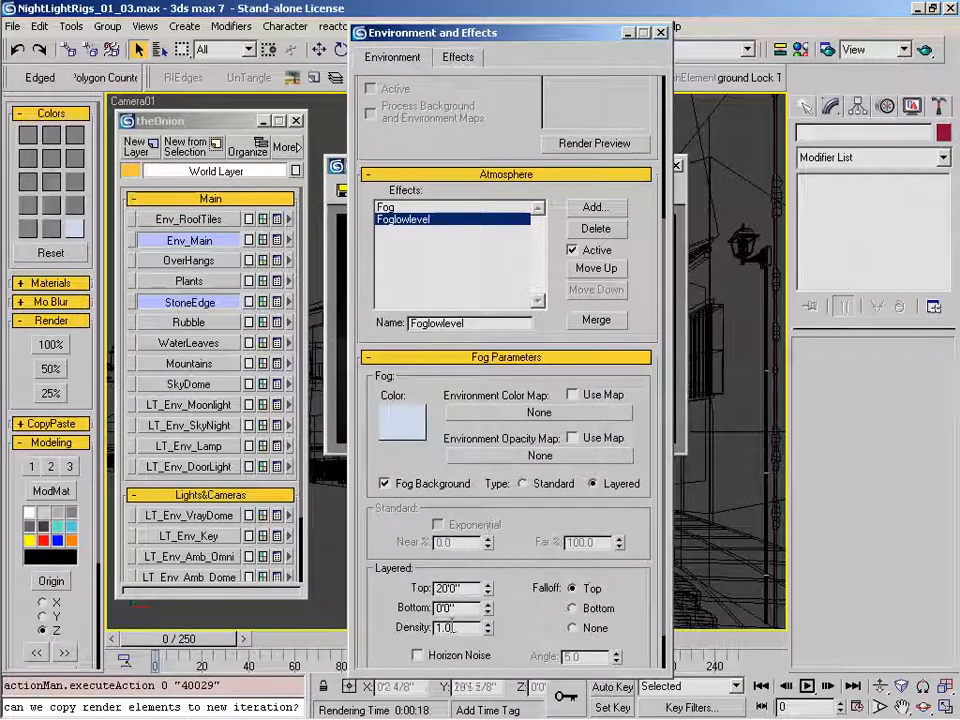
{"action": "double_click", "coordinate": [456, 627]}
{"action": "type", "text": "5"}
{"action": "key", "text": "Return"}
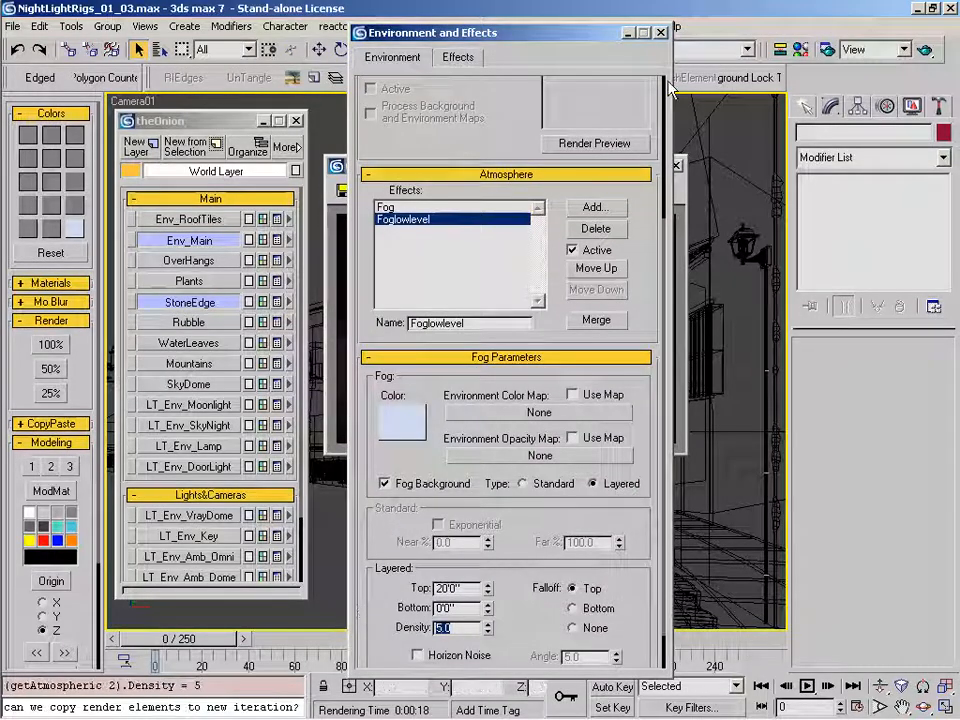
{"action": "left_click", "coordinate": [661, 33]}
{"action": "left_click", "coordinate": [50, 368]}
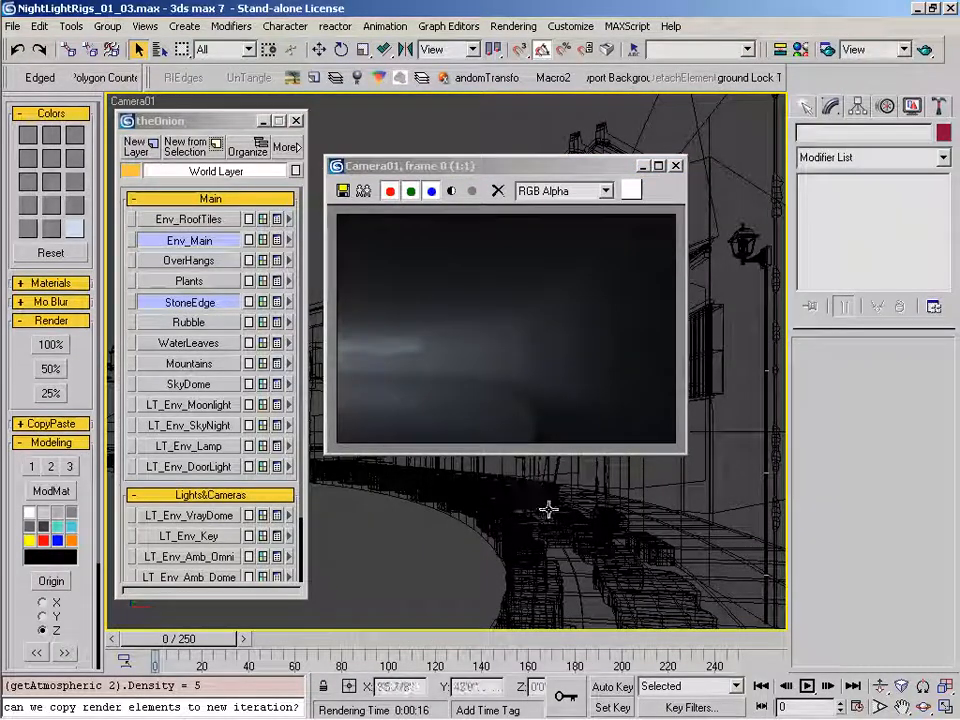
{"action": "left_click_drag", "start_coordinate": [557, 167], "coordinate": [560, 223]}
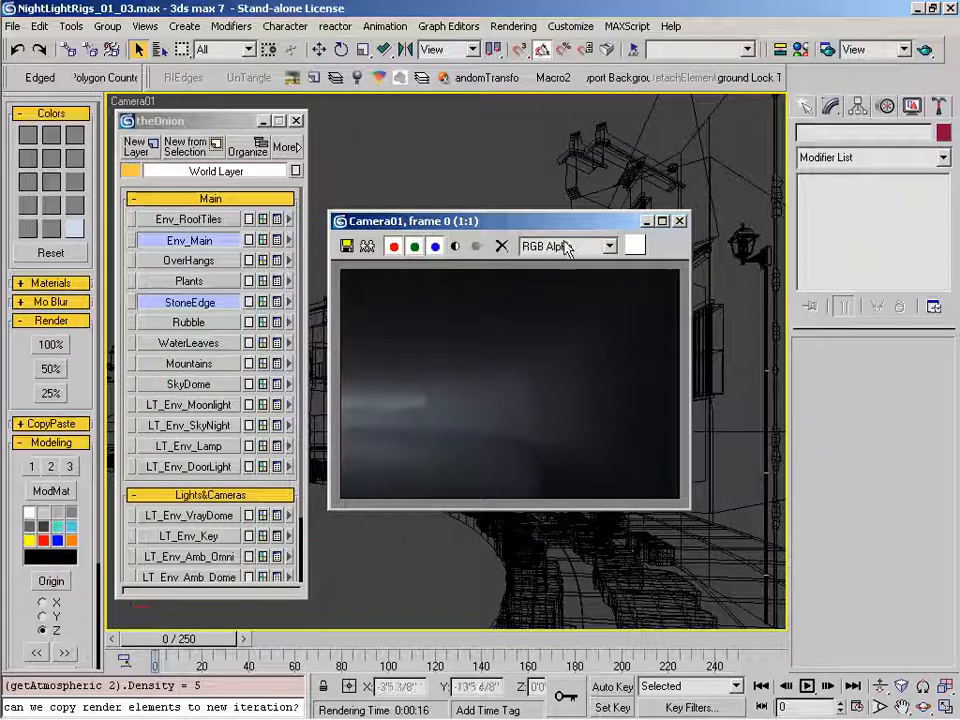
{"action": "left_click_drag", "start_coordinate": [563, 213], "coordinate": [566, 202]}
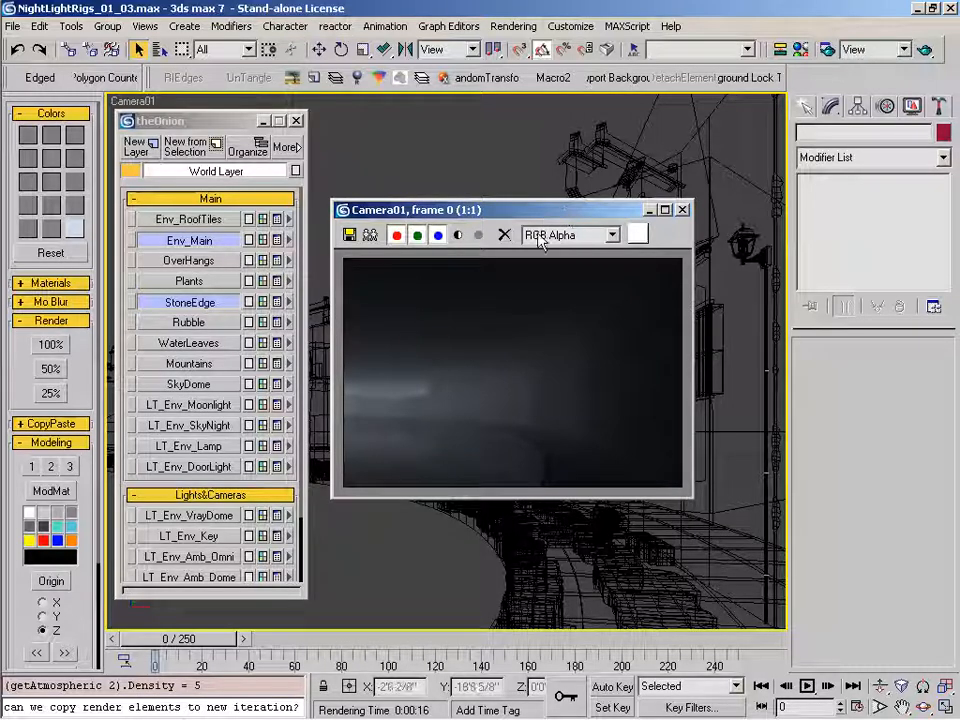
{"action": "left_click_drag", "start_coordinate": [566, 212], "coordinate": [548, 238]}
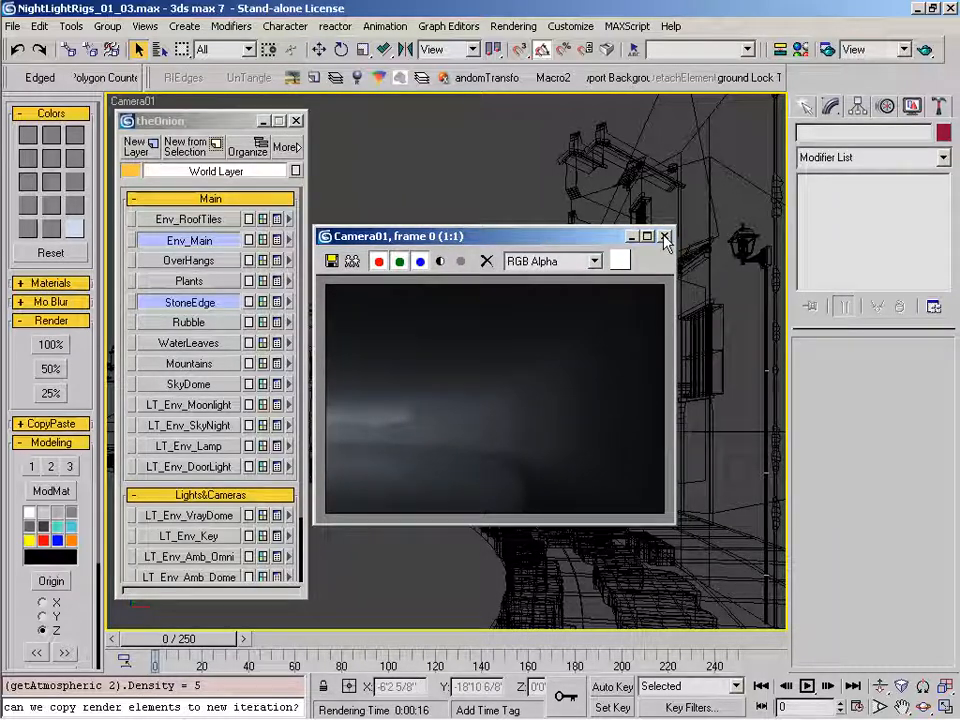
- Render the camera view at 100% and save the image as Env_lowfog.tga in the Night passes folder
{"action": "left_click", "coordinate": [665, 237]}
{"action": "left_click", "coordinate": [50, 344]}
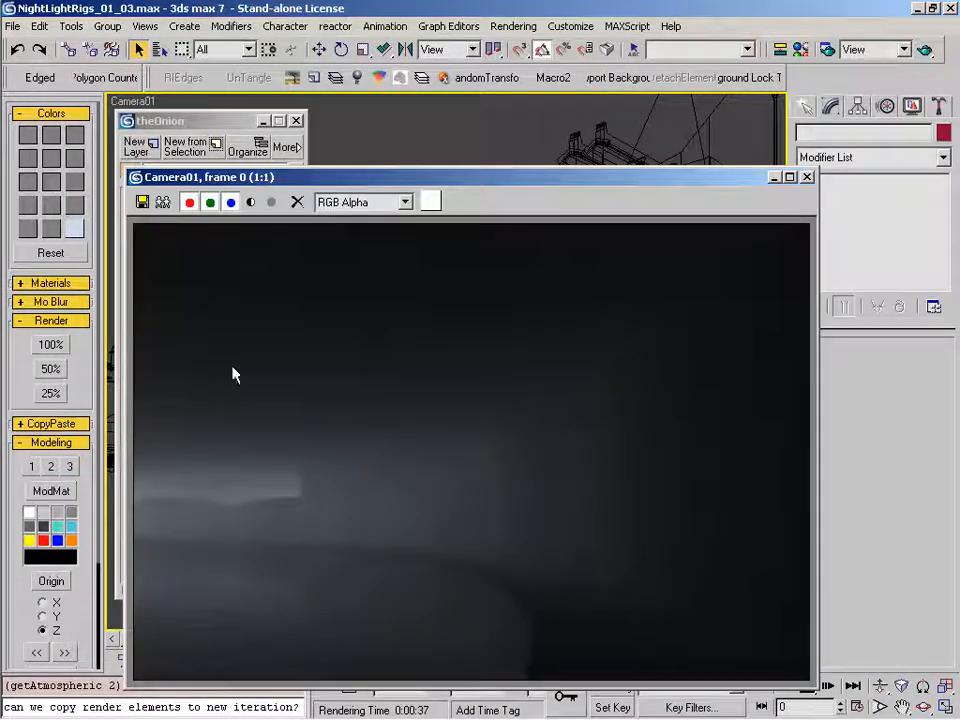
{"action": "left_click", "coordinate": [143, 202]}
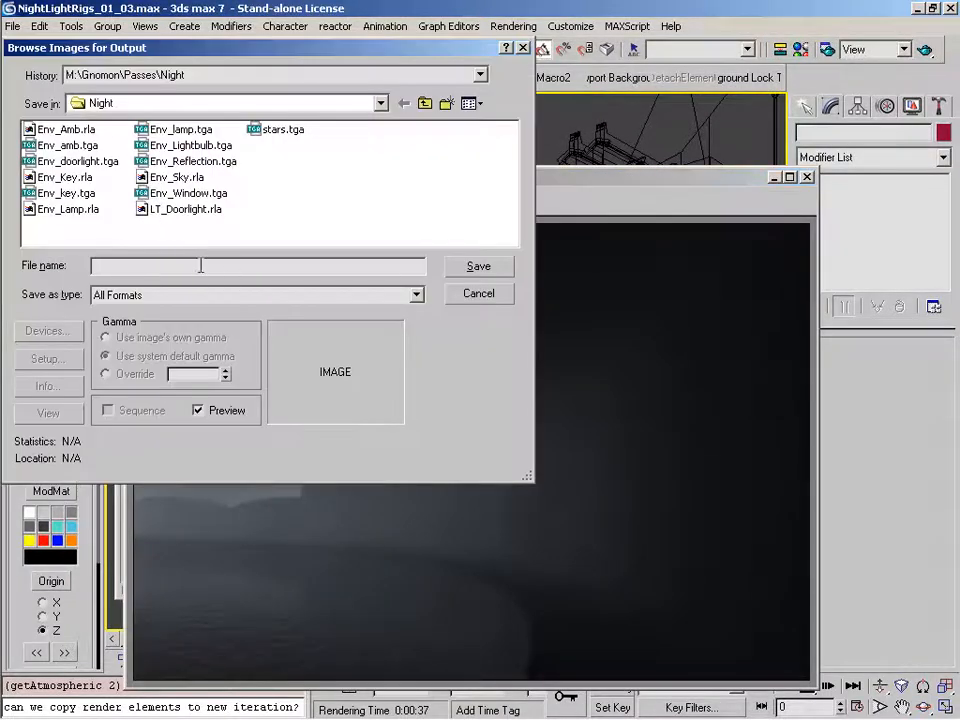
{"action": "type", "text": "Env_"}
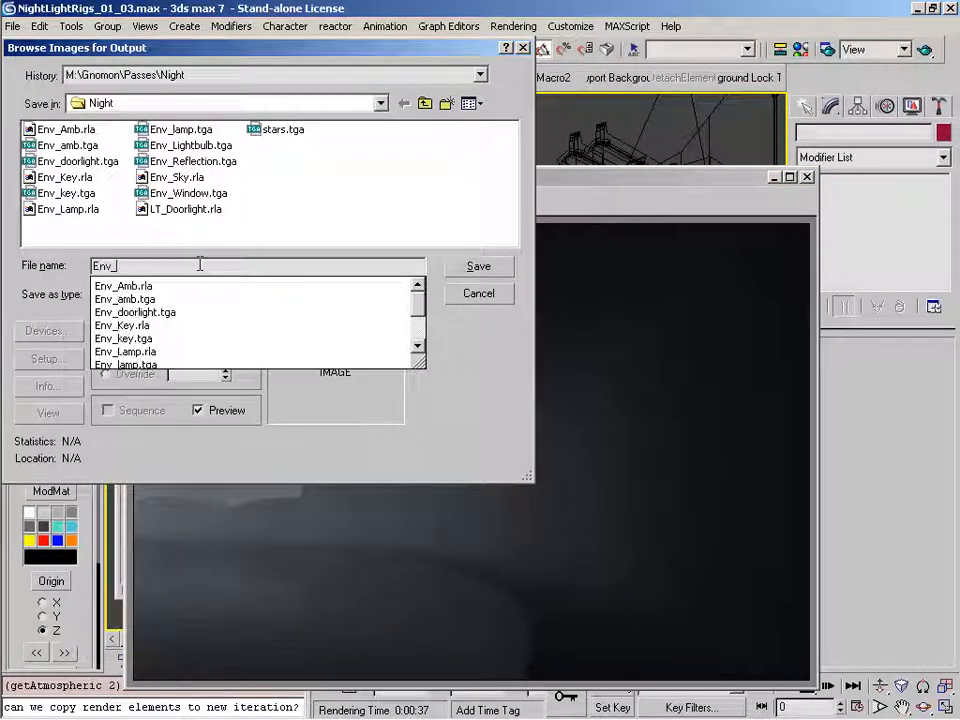
{"action": "type", "text": "Depther"}
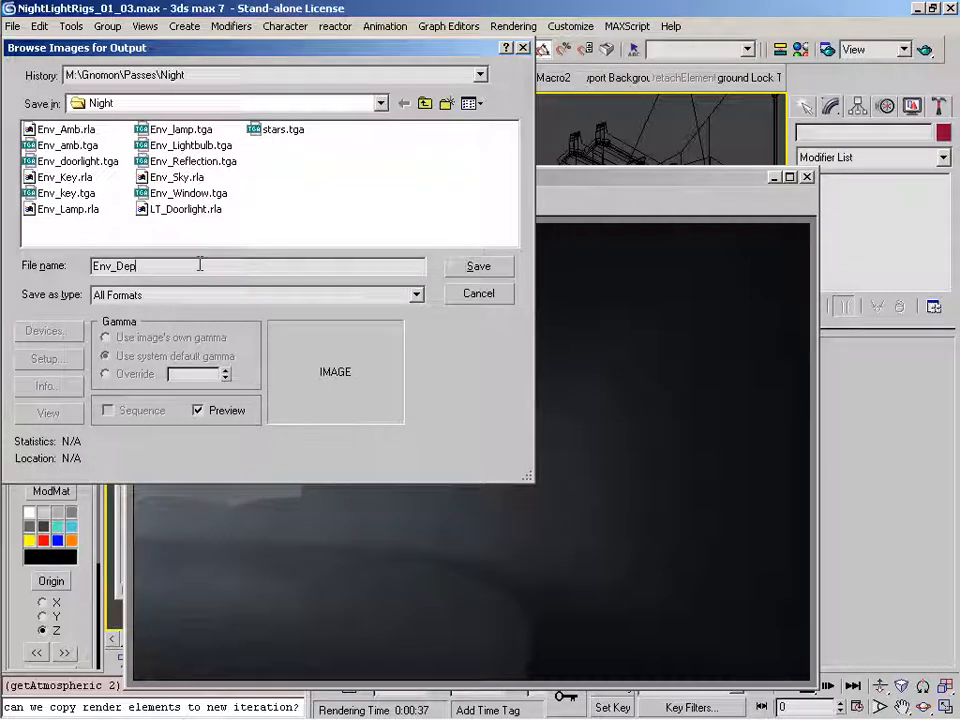
{"action": "key", "text": "BackSpace"}
{"action": "key", "text": "BackSpace"}
{"action": "key", "text": "BackSpace"}
{"action": "key", "text": "BackSpace"}
{"action": "type", "text": "lowfog.t"}
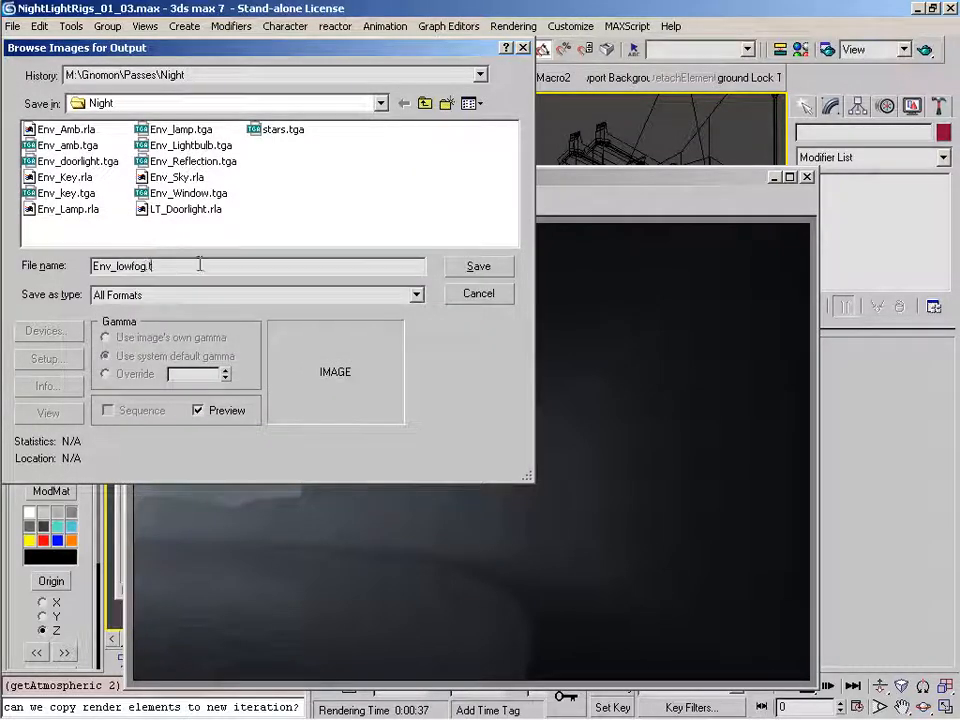
{"action": "key", "text": "Return"}
{"action": "key", "text": "Return"}
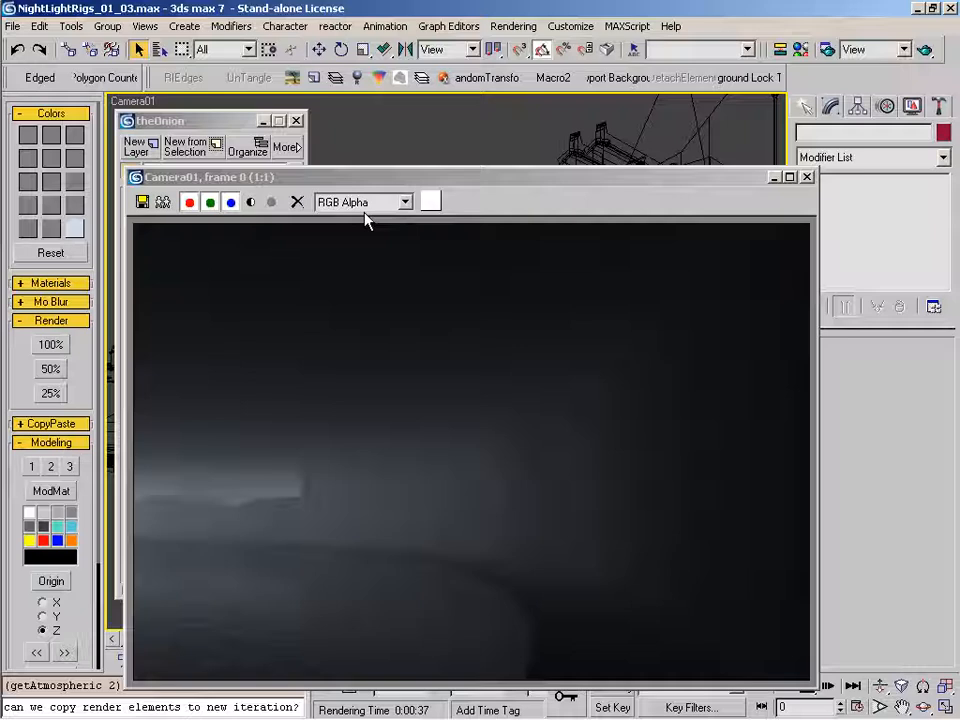
- Switch to Fusion, load Env_Lightbulb, Env_Window, Env_Reflection and Env_lowfog from the Night folder into the flow, and delete the automatically added merges
{"action": "mouse_move", "coordinate": [459, 712]}
{"action": "left_click", "coordinate": [531, 709]}
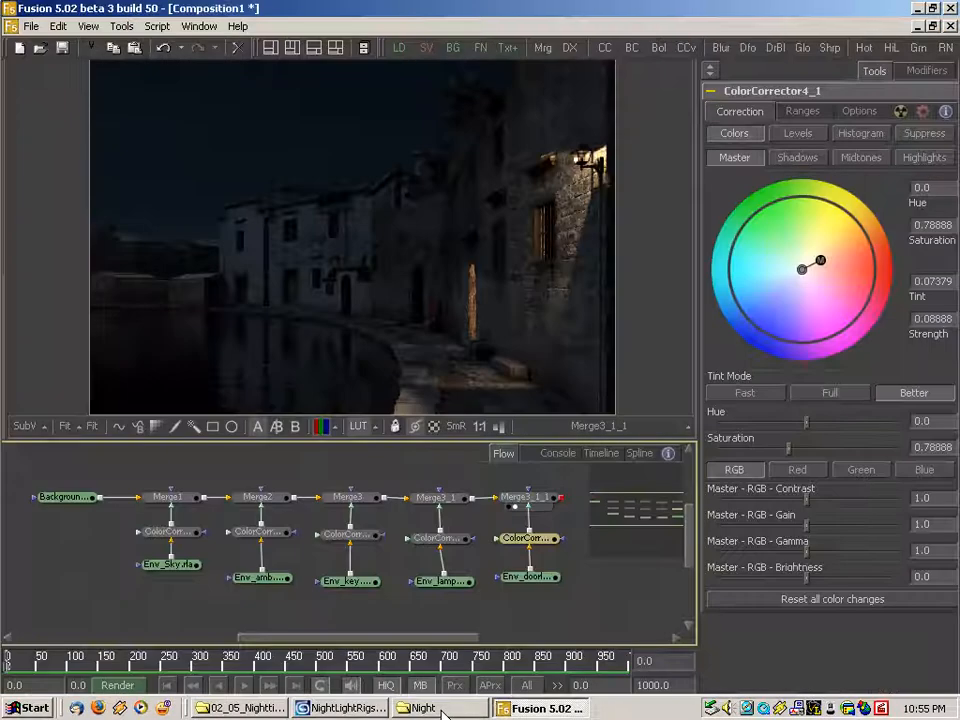
{"action": "left_click", "coordinate": [430, 708]}
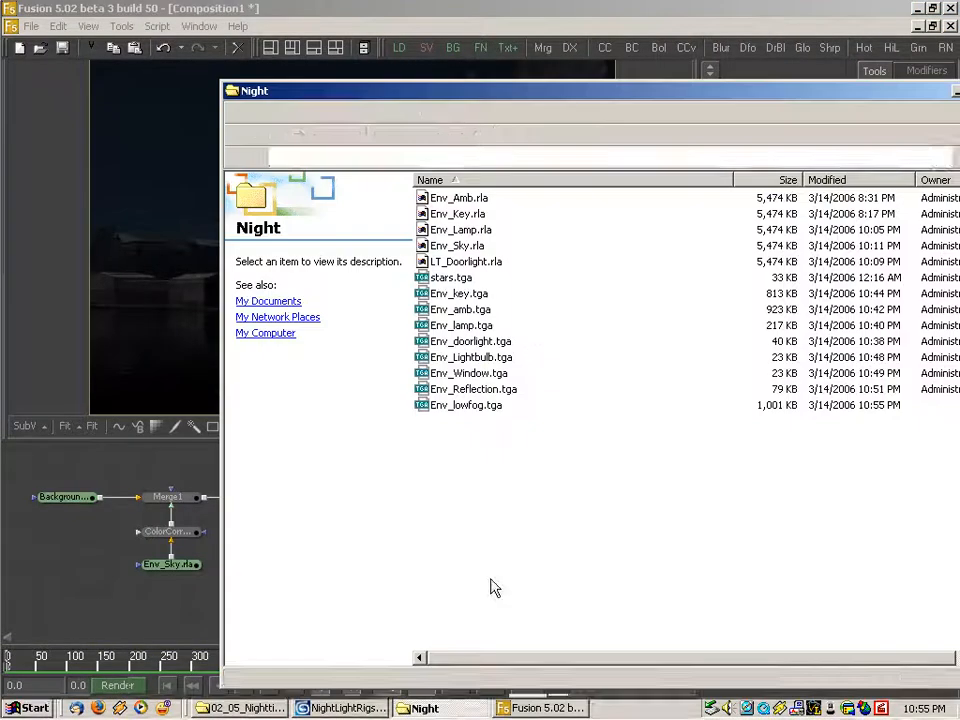
{"action": "left_click", "coordinate": [472, 357]}
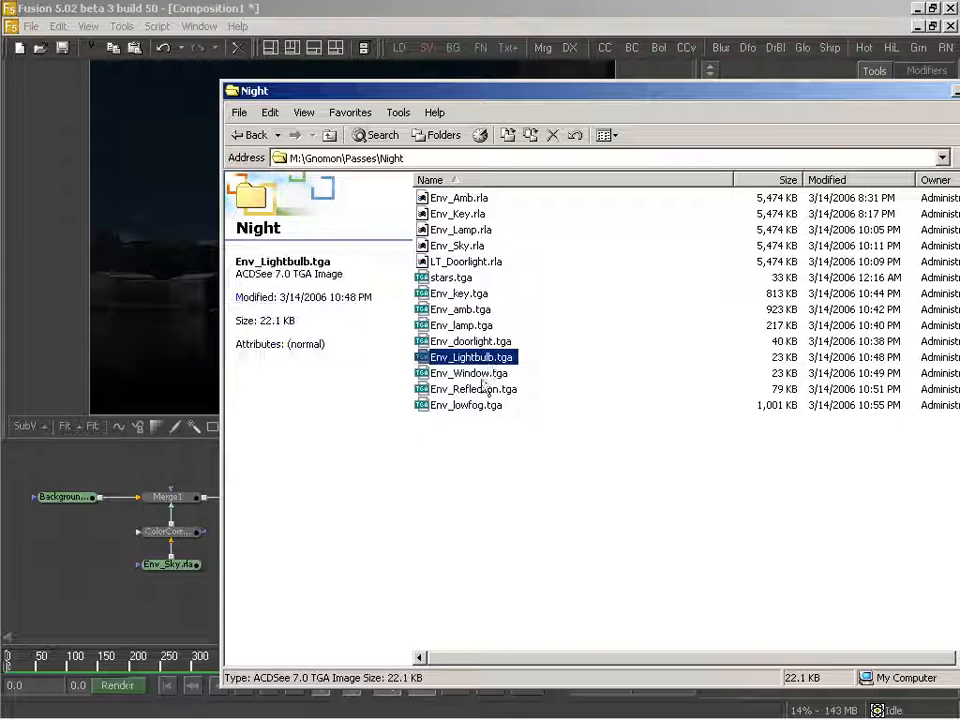
{"action": "left_click", "coordinate": [470, 406], "text": "shift"}
{"action": "left_click_drag", "start_coordinate": [480, 361], "coordinate": [56, 546]}
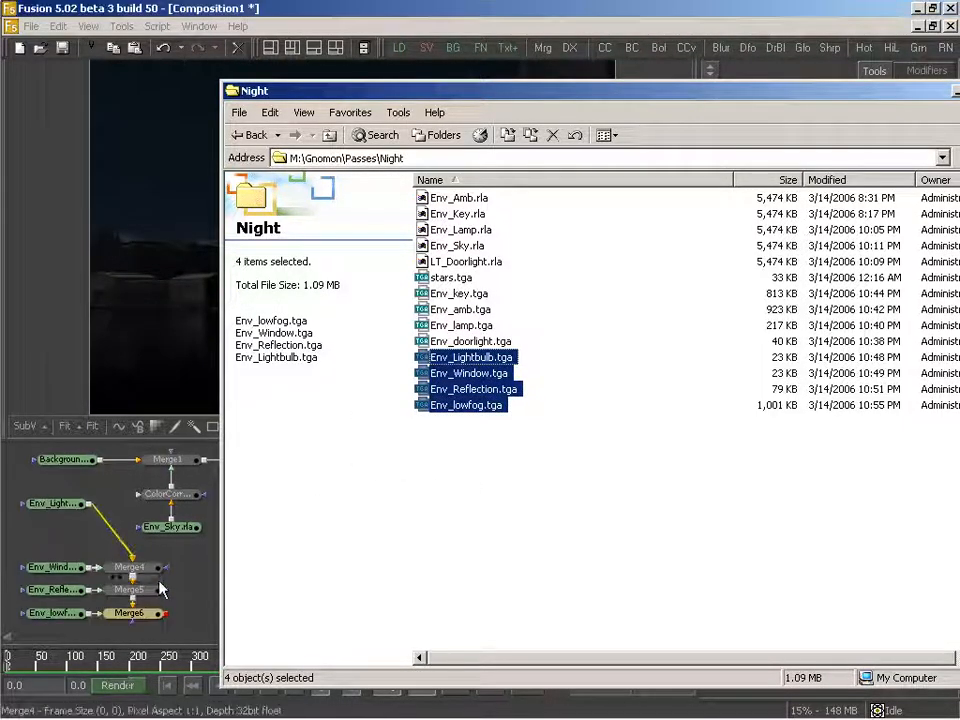
{"action": "left_click_drag", "start_coordinate": [160, 574], "coordinate": [131, 615]}
{"action": "key", "text": "Delete"}
- Line up the new loaders in a row after Env_doorlight, in the order Env_Reflection, Env_Lightbulb, Env_Window, Env_lowfog
{"action": "left_click_drag", "start_coordinate": [96, 493], "coordinate": [633, 609]}
{"action": "middle_click_drag", "start_coordinate": [537, 572], "coordinate": [198, 580]}
{"action": "left_click_drag", "start_coordinate": [294, 506], "coordinate": [300, 527]}
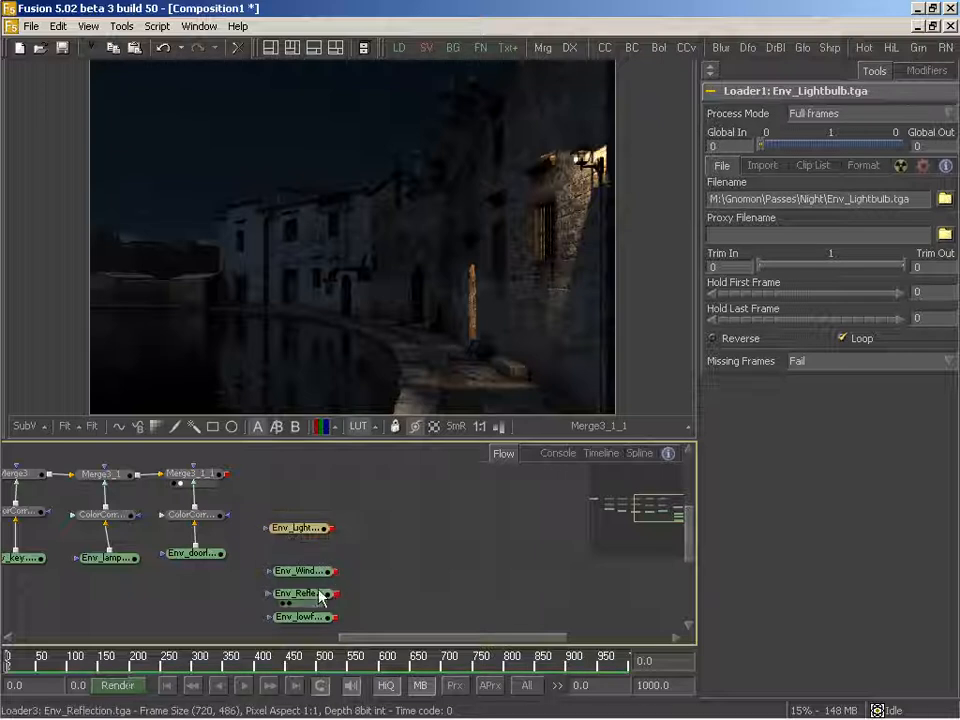
{"action": "left_click_drag", "start_coordinate": [317, 619], "coordinate": [513, 553]}
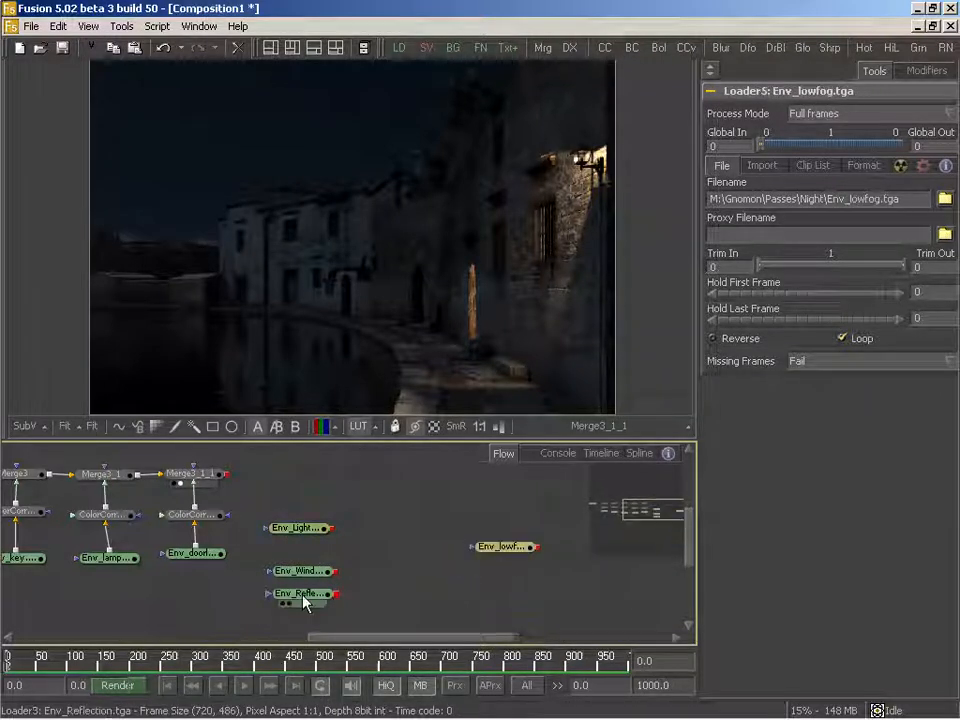
{"action": "left_click_drag", "start_coordinate": [304, 600], "coordinate": [407, 568]}
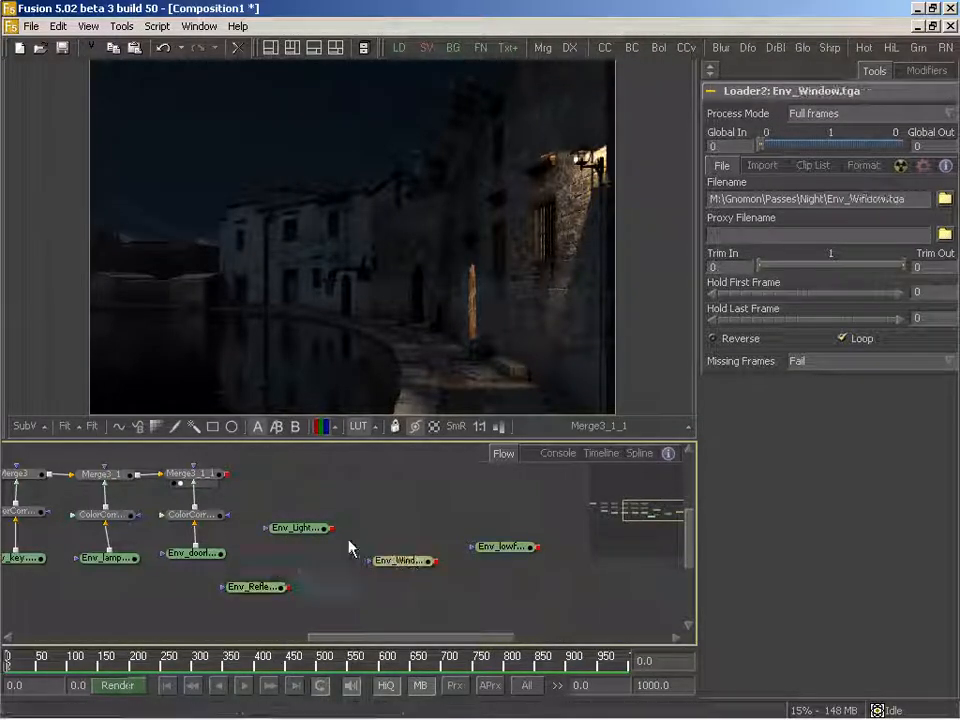
{"action": "left_click_drag", "start_coordinate": [315, 540], "coordinate": [347, 579]}
{"action": "left_click_drag", "start_coordinate": [231, 600], "coordinate": [265, 557]}
{"action": "middle_click_drag", "start_coordinate": [458, 566], "coordinate": [370, 585]}
{"action": "left_click_drag", "start_coordinate": [470, 521], "coordinate": [359, 603]}
{"action": "left_click_drag", "start_coordinate": [236, 529], "coordinate": [508, 606]}
{"action": "left_click_drag", "start_coordinate": [246, 583], "coordinate": [267, 575]}
{"action": "left_click", "coordinate": [324, 587]}
{"action": "left_click_drag", "start_coordinate": [357, 562], "coordinate": [358, 567]}
{"action": "left_click_drag", "start_coordinate": [452, 552], "coordinate": [421, 571]}
{"action": "middle_click_drag", "start_coordinate": [190, 554], "coordinate": [301, 545]}
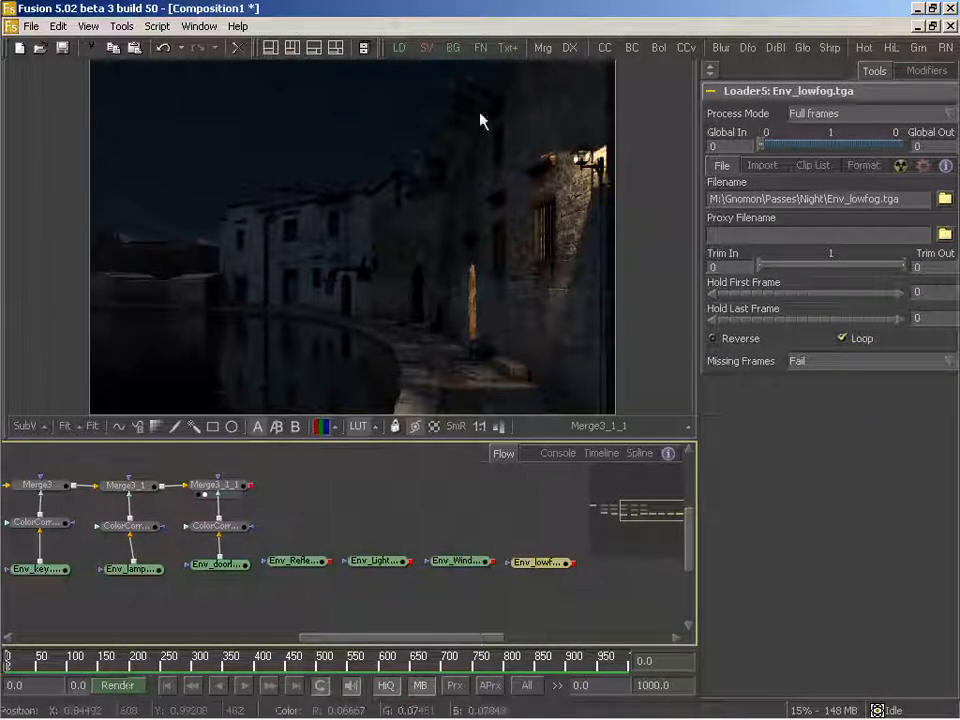
- Add a Merge after Merge3_1_1 with Env_Reflection as its foreground and view the result
{"action": "left_click_drag", "start_coordinate": [541, 50], "coordinate": [300, 491]}
{"action": "left_click_drag", "start_coordinate": [331, 563], "coordinate": [235, 368]}
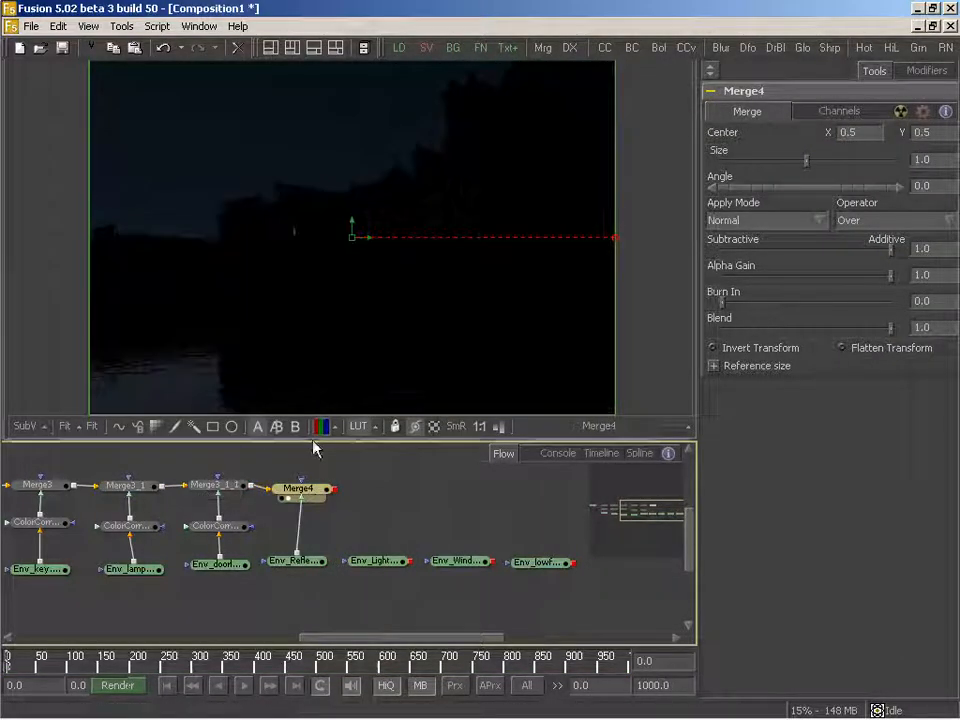
{"action": "middle_click_drag", "start_coordinate": [297, 525], "coordinate": [375, 530]}
- View the Env_Reflection pass alone and examine its alpha channel, then return to the color display
{"action": "left_click_drag", "start_coordinate": [385, 567], "coordinate": [405, 345]}
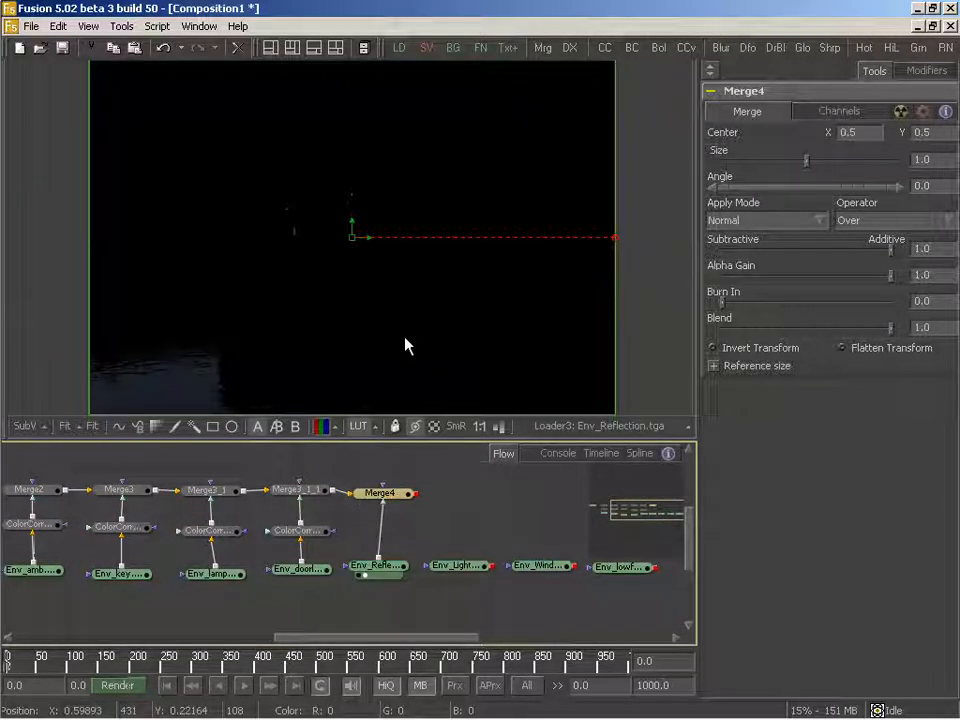
{"action": "left_click", "coordinate": [376, 566]}
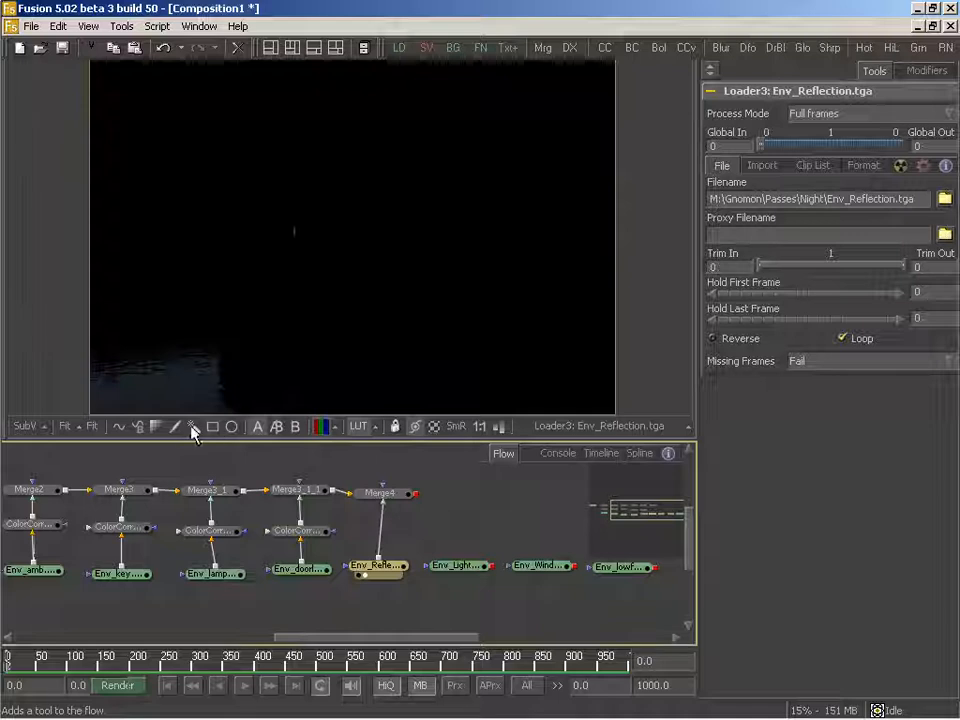
{"action": "left_click", "coordinate": [320, 426]}
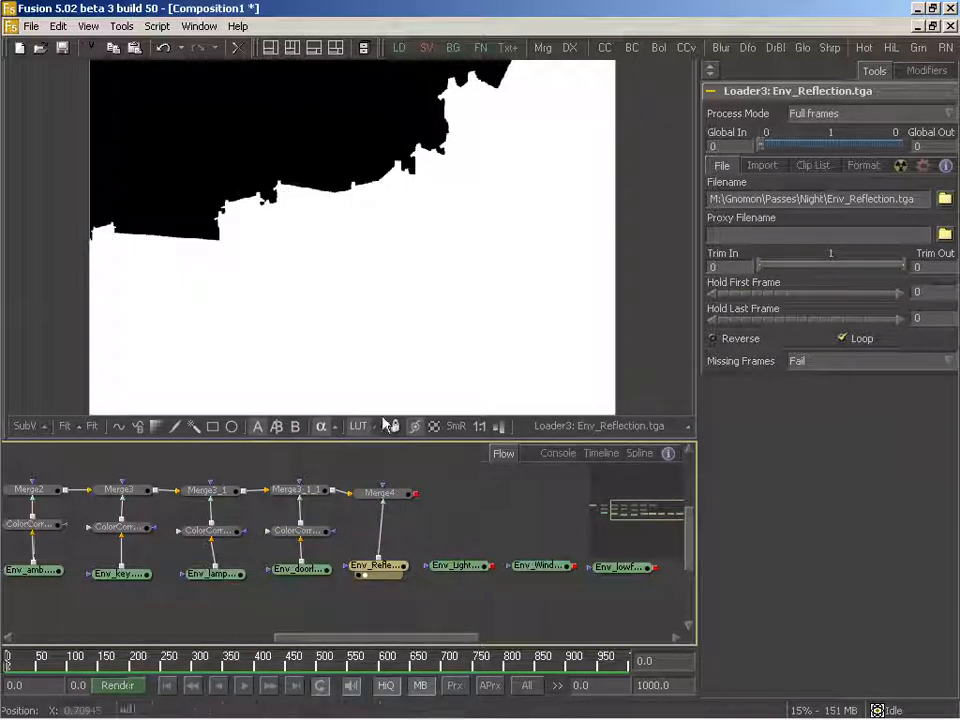
{"action": "left_click", "coordinate": [320, 426]}
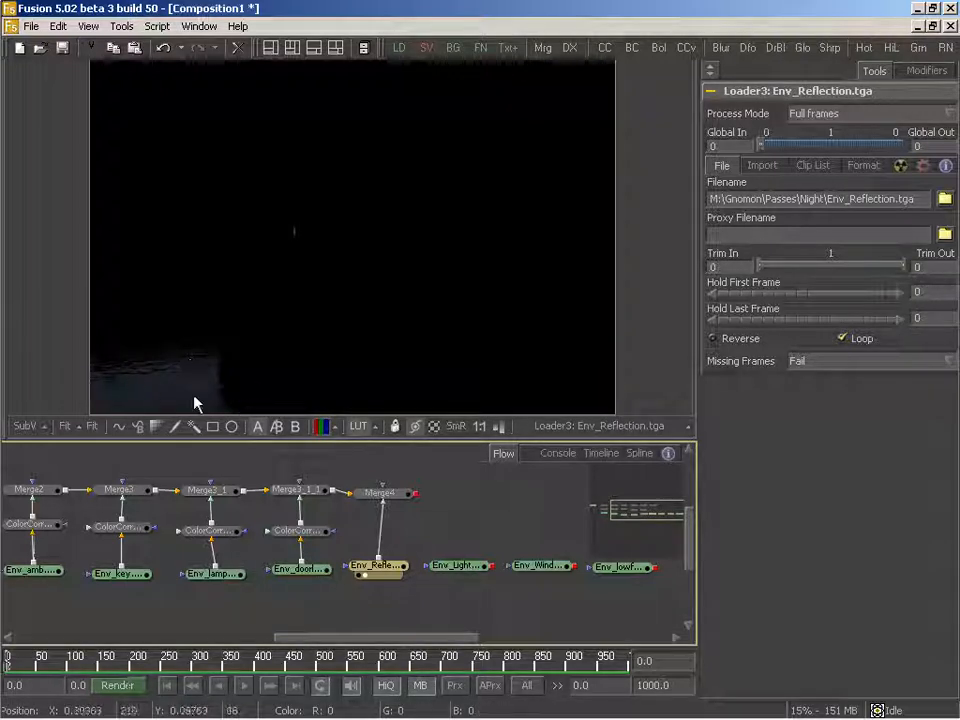
- Insert a LumaKeyer between Env_Reflection and Merge4 and view the merged composite
{"action": "middle_click_drag", "start_coordinate": [390, 552], "coordinate": [348, 550]}
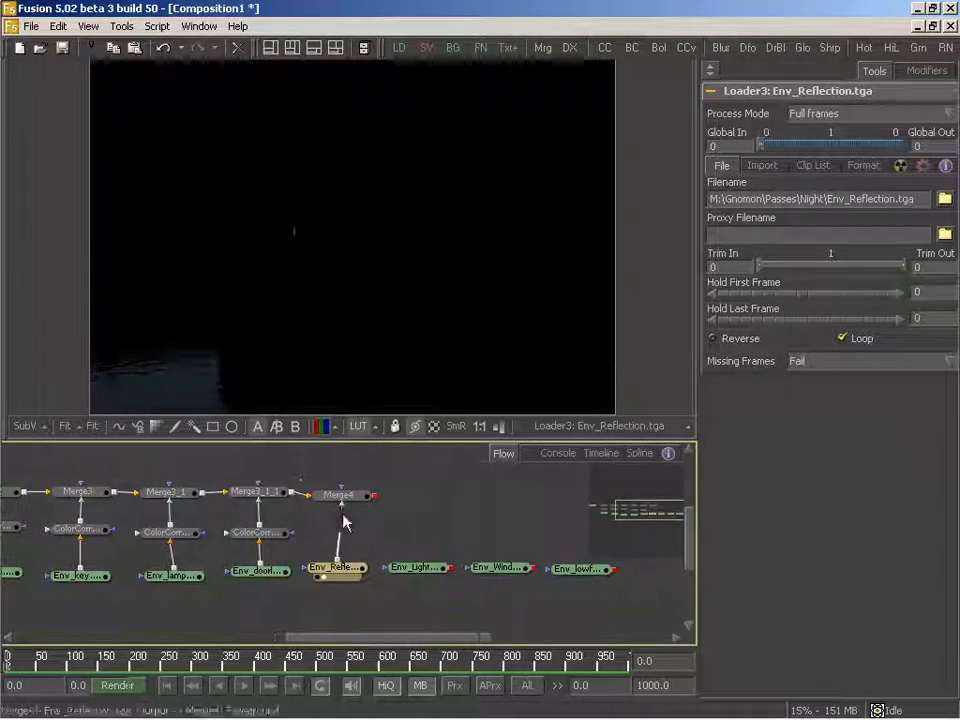
{"action": "left_click", "coordinate": [338, 495]}
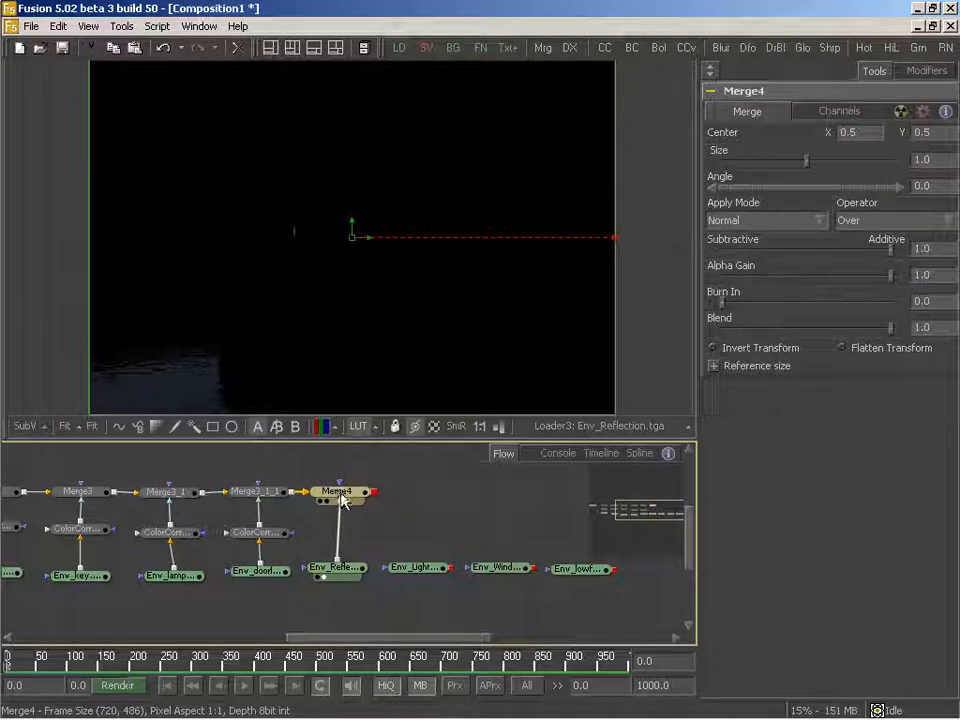
{"action": "left_click", "coordinate": [343, 572]}
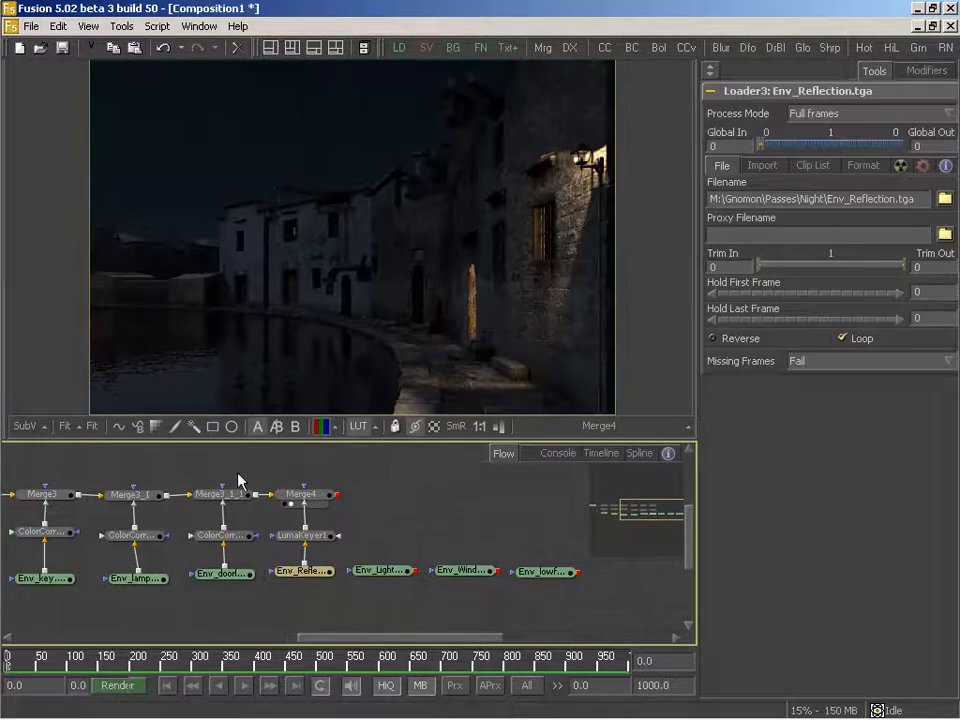
- Paste an instance of the sky pass's ColorCorrector1 between LumaKeyer1 and Merge4
{"action": "middle_click_drag", "start_coordinate": [237, 472], "coordinate": [433, 535]}
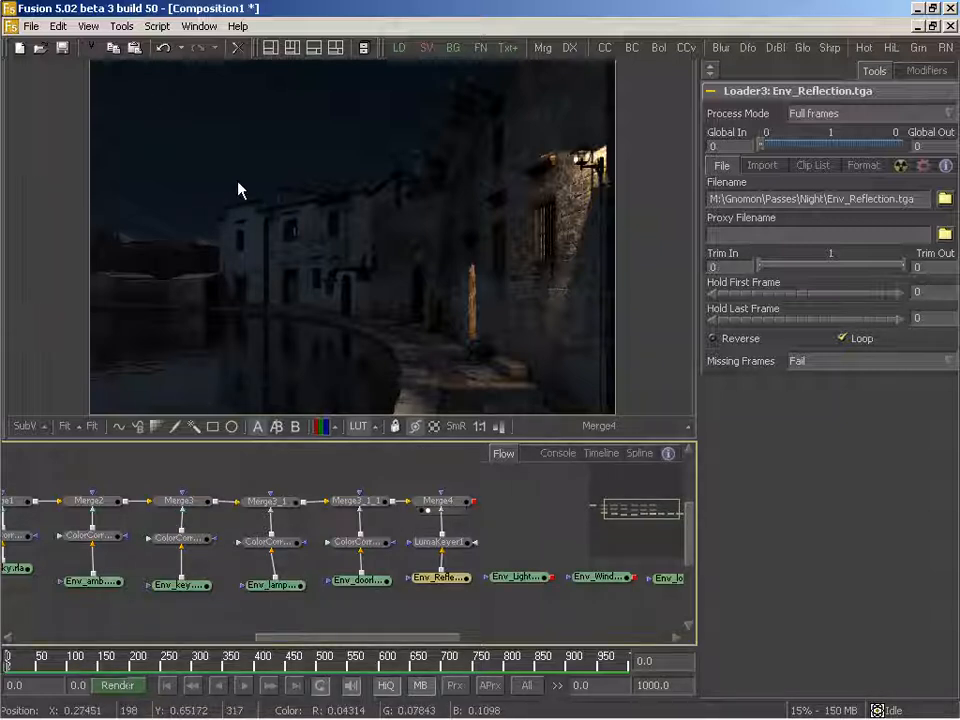
{"action": "middle_click_drag", "start_coordinate": [182, 527], "coordinate": [275, 520]}
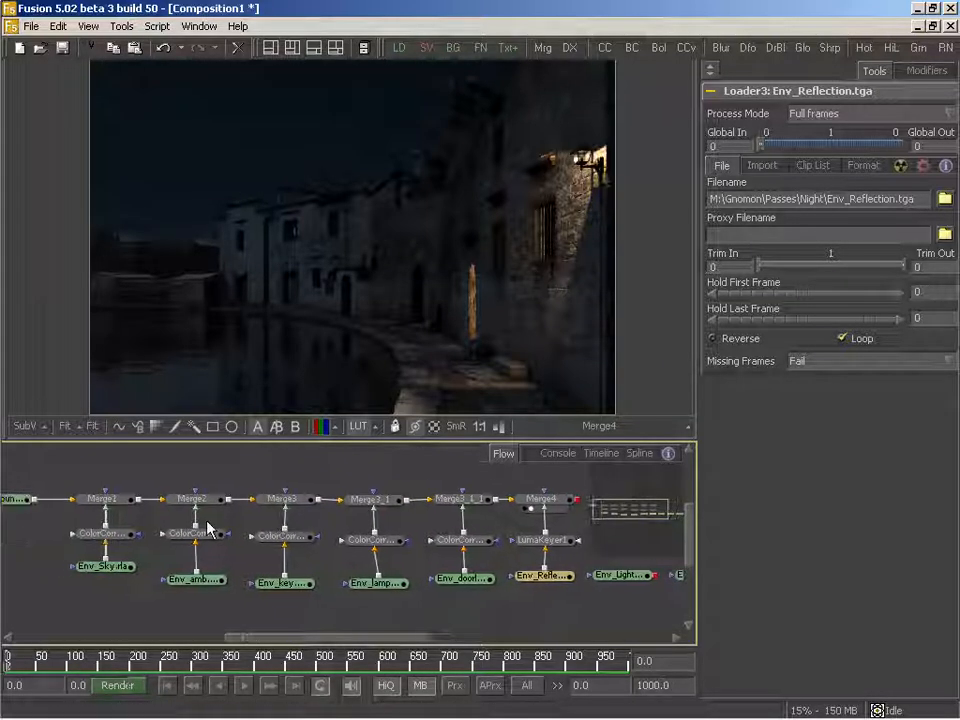
{"action": "left_click", "coordinate": [96, 535]}
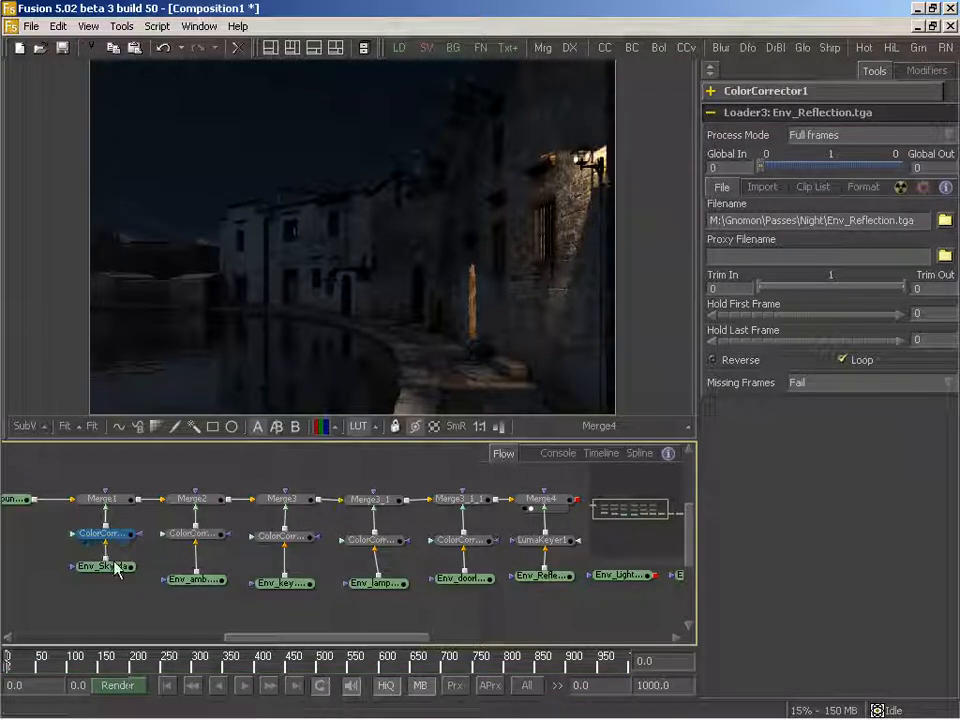
{"action": "middle_click_drag", "start_coordinate": [346, 536], "coordinate": [263, 540]}
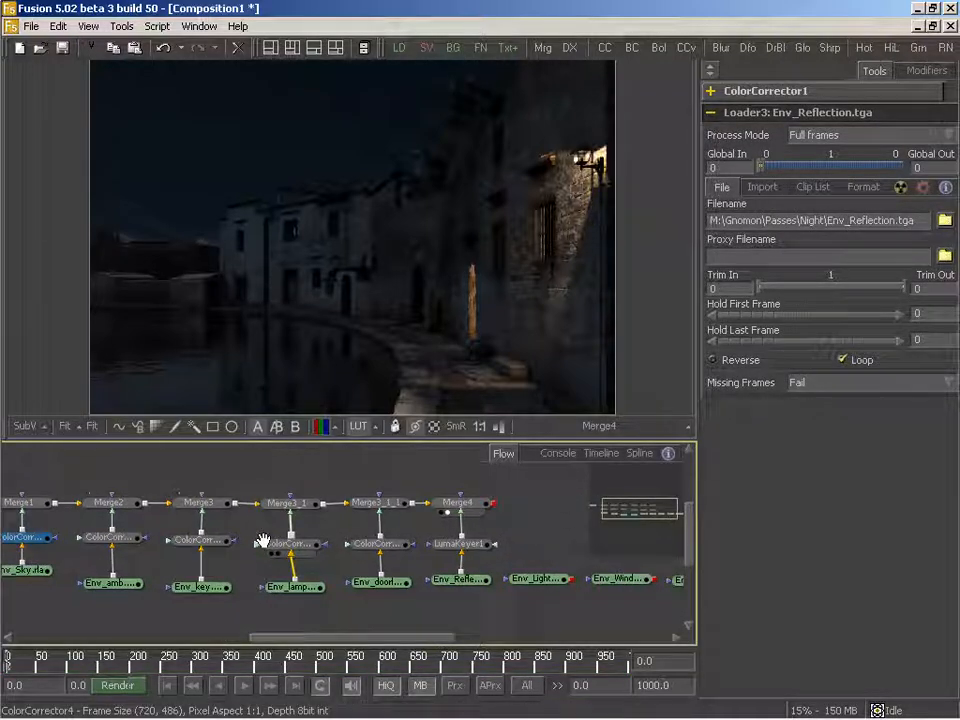
{"action": "left_click", "coordinate": [458, 545]}
{"action": "right_click", "coordinate": [458, 528]}
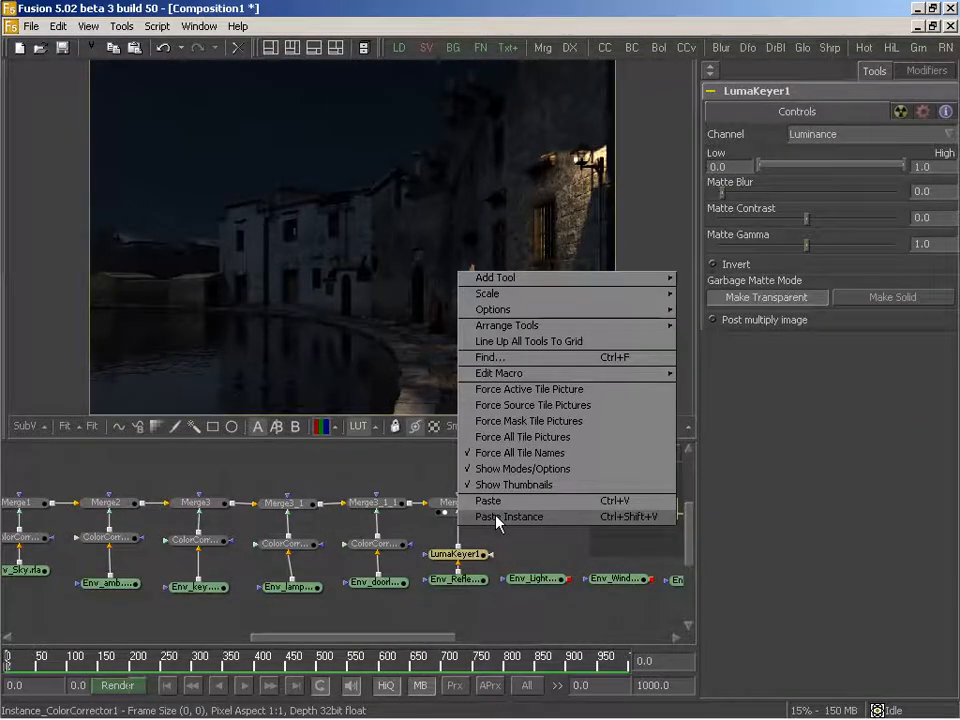
{"action": "left_click", "coordinate": [497, 517]}
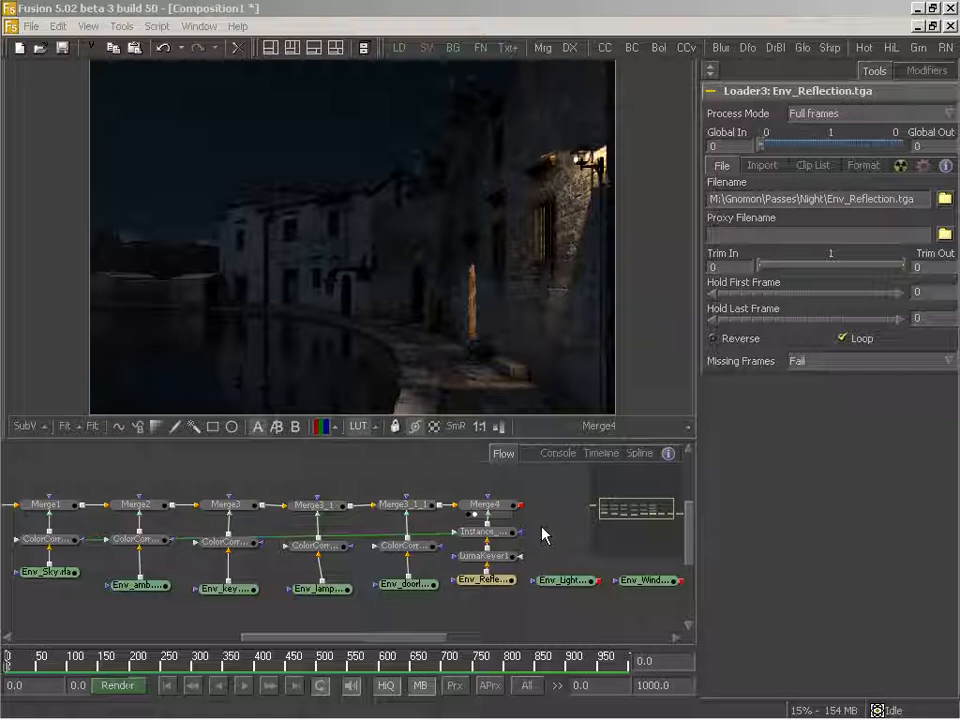
- Add a Merge after Merge4 with Env_Lightbulb as its foreground and view the result
{"action": "left_click_drag", "start_coordinate": [543, 48], "coordinate": [354, 492]}
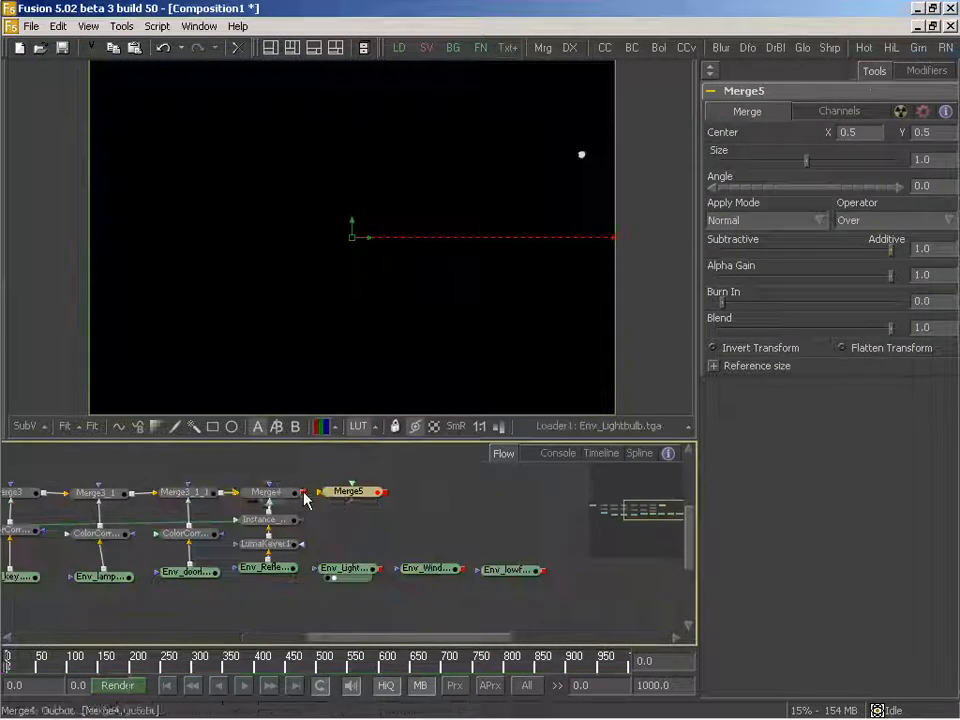
{"action": "left_click_drag", "start_coordinate": [302, 492], "coordinate": [345, 495]}
{"action": "left_click_drag", "start_coordinate": [380, 569], "coordinate": [360, 496]}
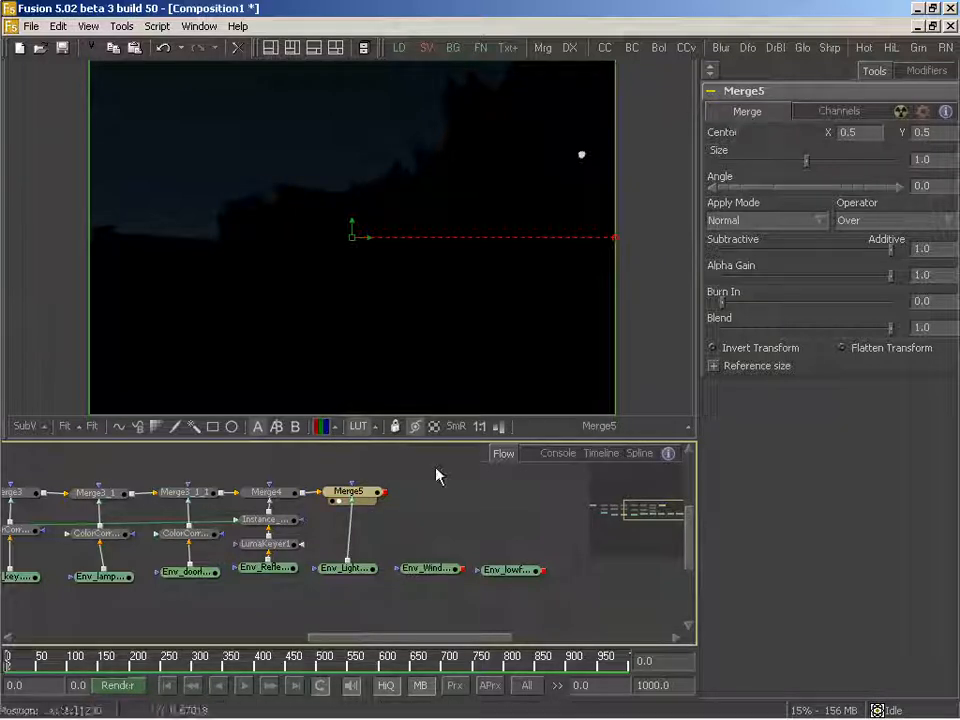
- Paste a copy of LumaKeyer1 between Env_Lightbulb and Merge5
{"action": "left_click", "coordinate": [266, 544]}
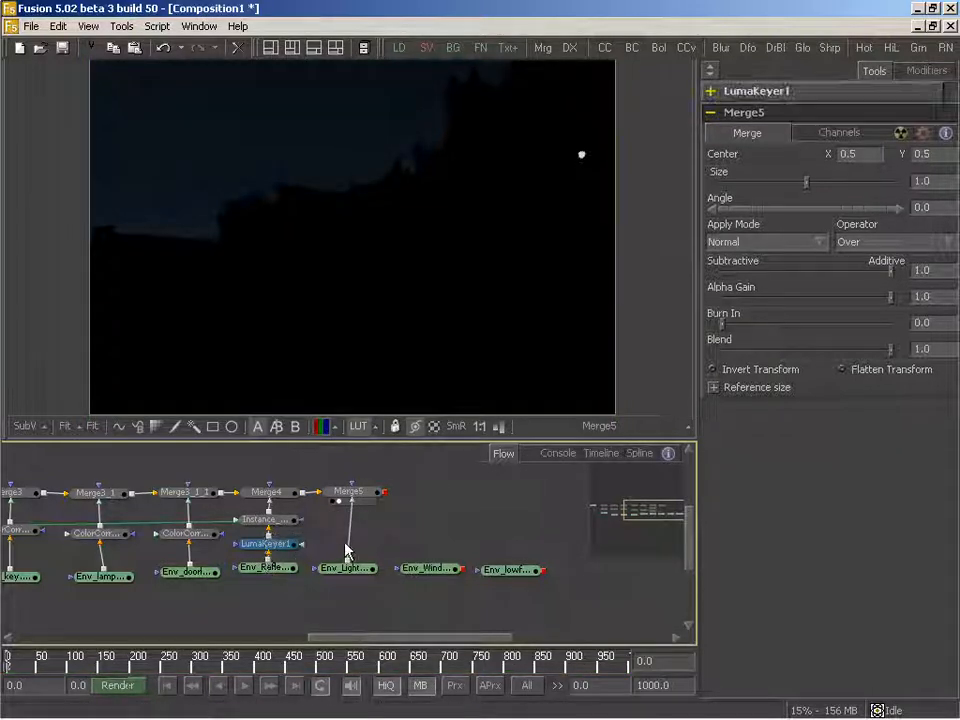
{"action": "right_click", "coordinate": [349, 548]}
{"action": "left_click", "coordinate": [380, 518]}
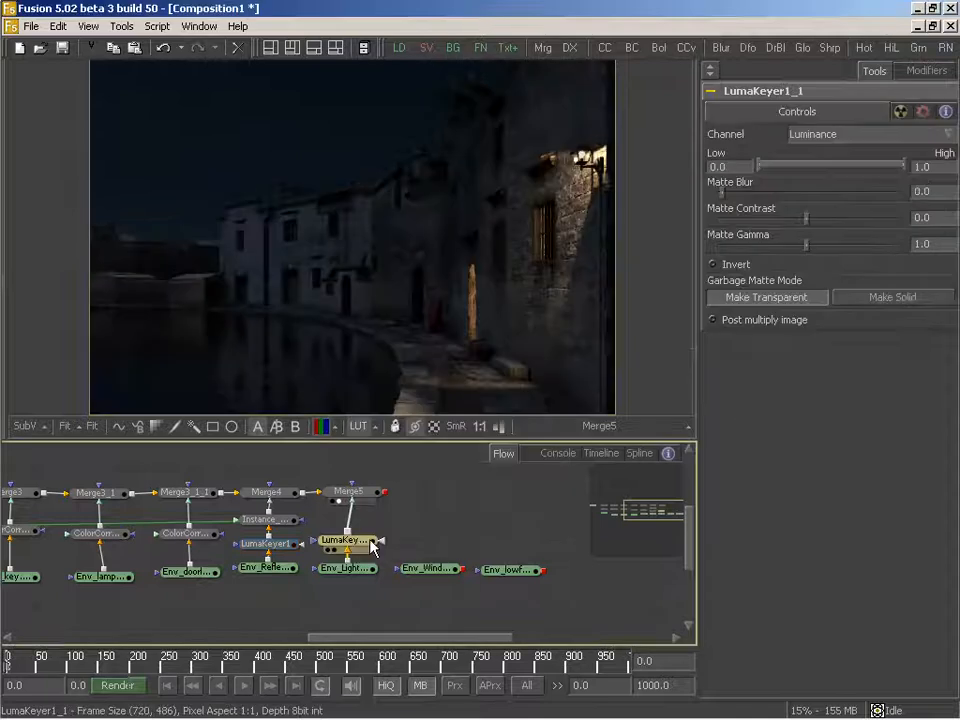
- Duplicate Merge5 and its luma keyer, connect the copies to Merge5's output and Env_Window, and view the new merge
{"action": "middle_click_drag", "start_coordinate": [421, 525], "coordinate": [334, 531]}
{"action": "left_click_drag", "start_coordinate": [313, 470], "coordinate": [240, 560]}
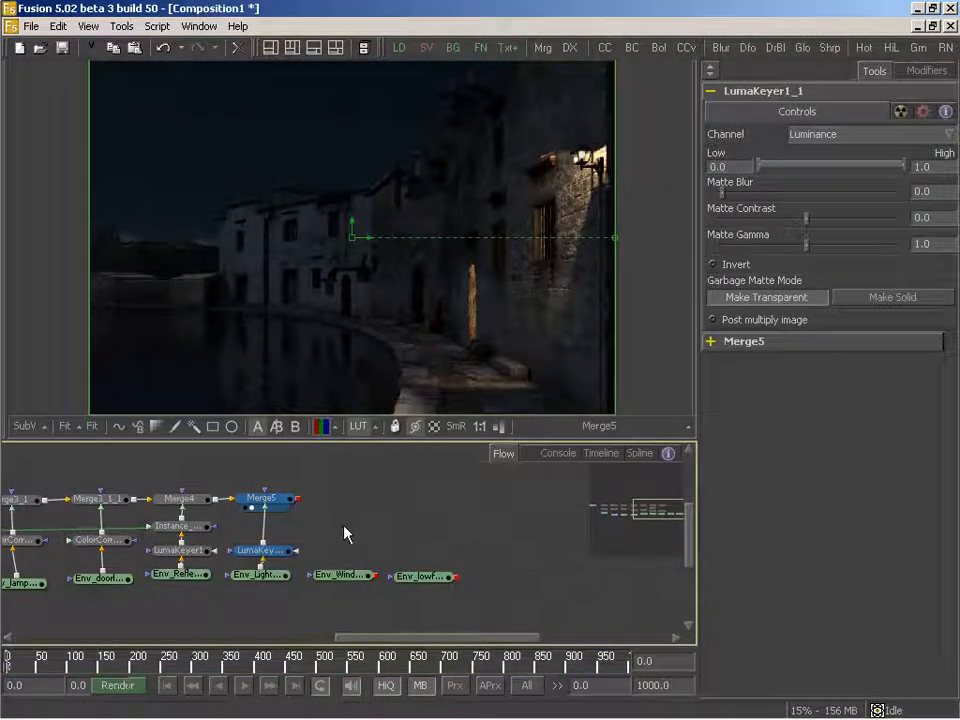
{"action": "right_click", "coordinate": [347, 534]}
{"action": "left_click", "coordinate": [355, 503]}
{"action": "left_click_drag", "start_coordinate": [322, 532], "coordinate": [330, 505]}
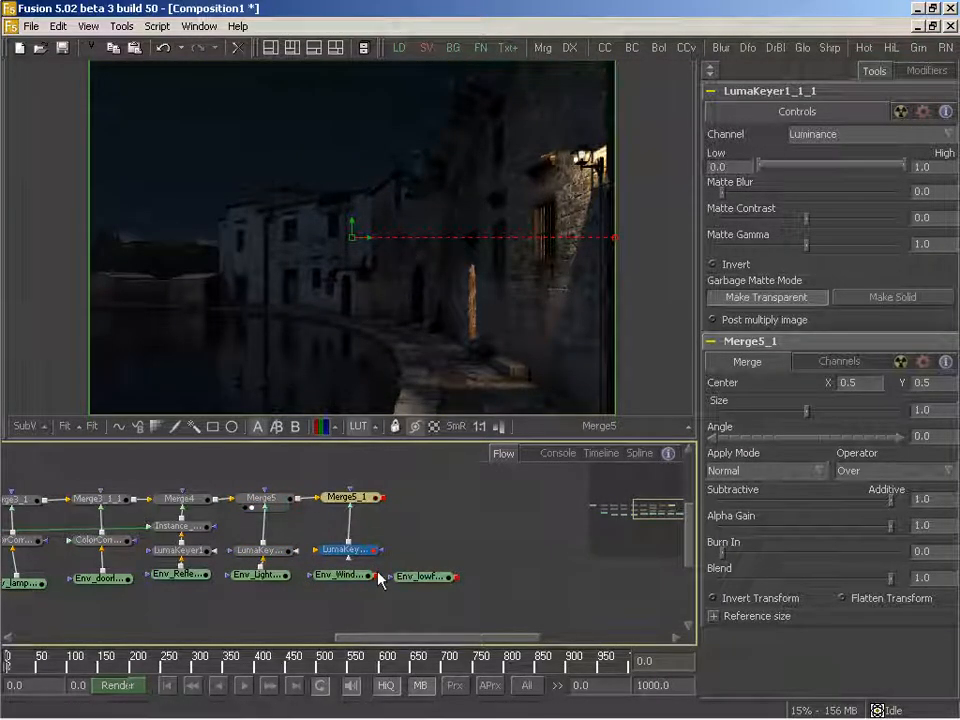
{"action": "left_click_drag", "start_coordinate": [364, 549], "coordinate": [358, 325]}
{"action": "middle_click_drag", "start_coordinate": [461, 528], "coordinate": [401, 528]}
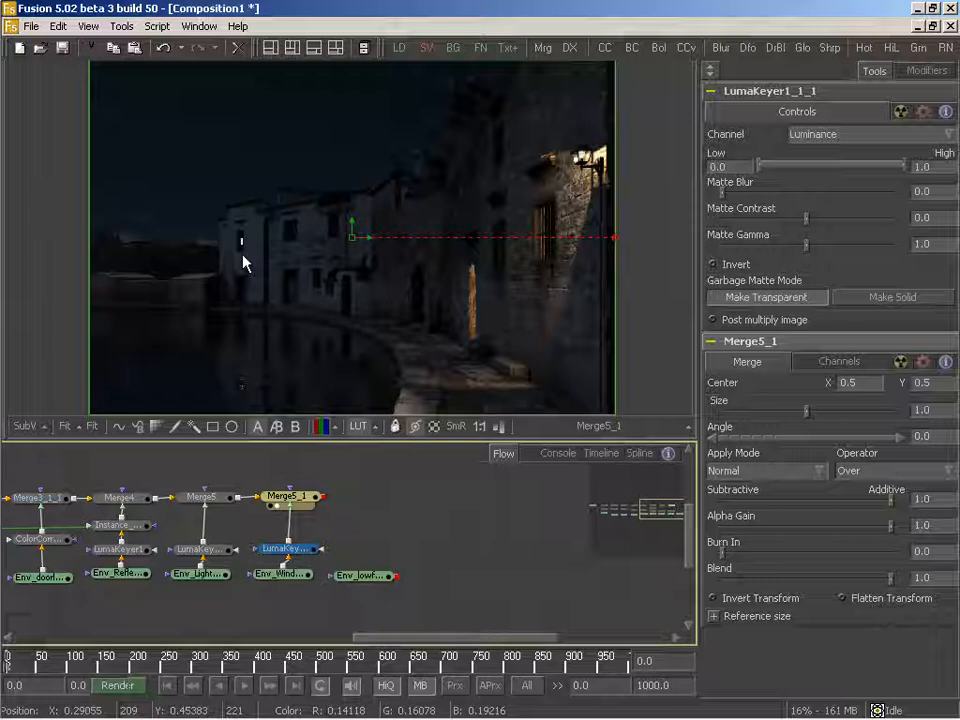
- Merge Env_lowfog over Merge5_1 through a copy of the luma keyer and enable Post multiply image on that keyer
{"action": "left_click_drag", "start_coordinate": [368, 576], "coordinate": [390, 565]}
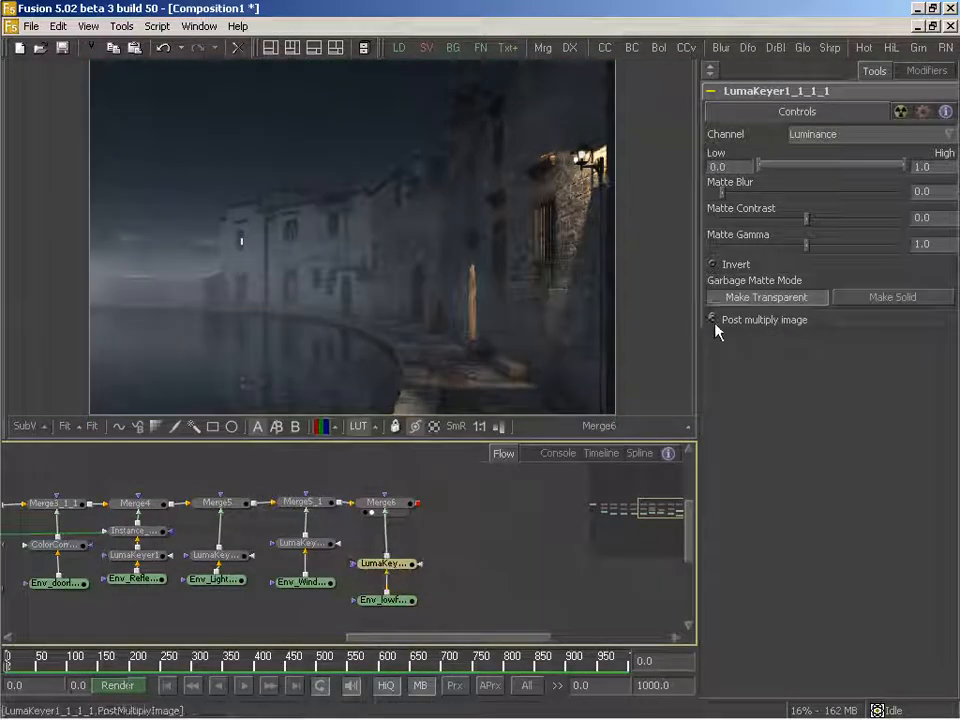
{"action": "left_click", "coordinate": [713, 320]}
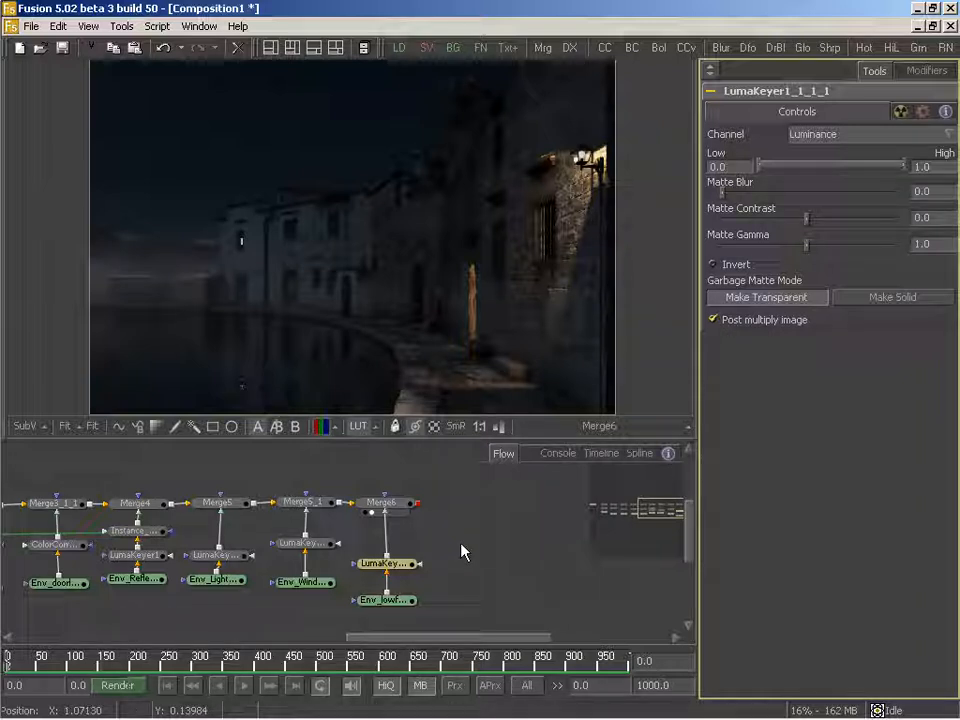
{"action": "mouse_move", "coordinate": [444, 550]}
{"action": "middle_mouse_down"}
{"action": "mouse_move", "coordinate": [458, 544]}
{"action": "mouse_move", "coordinate": [449, 547]}
{"action": "middle_mouse_up"}
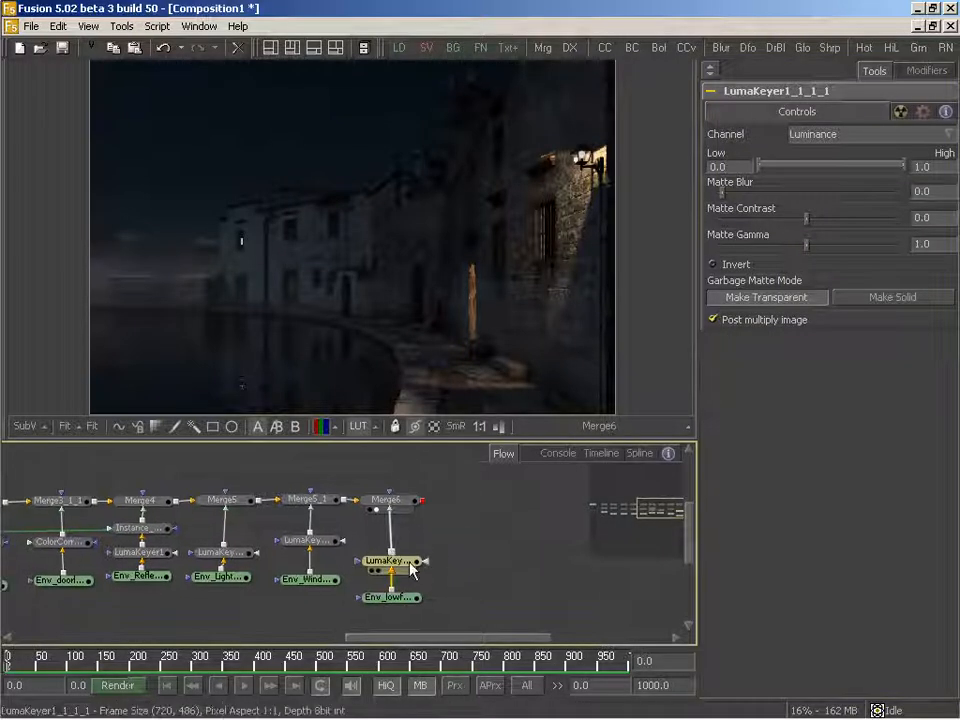
- Insert a ColorCorrector between the low-fog luma keyer and Merge6, set its output white level to 0.6875, and view Merge6
{"action": "left_click_drag", "start_coordinate": [467, 50], "coordinate": [401, 326]}
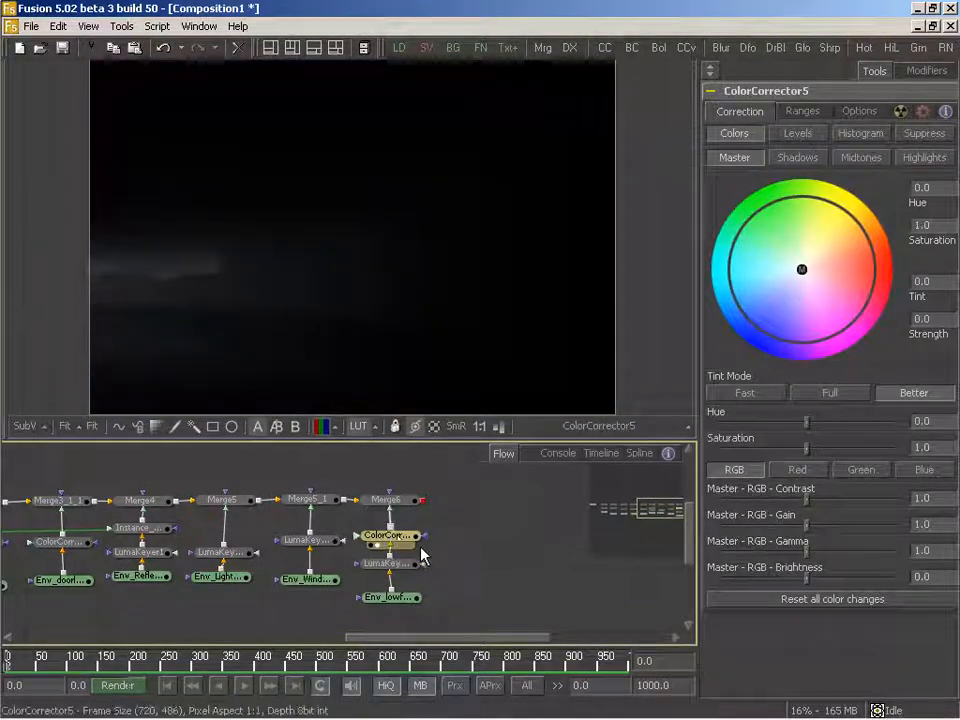
{"action": "left_click", "coordinate": [818, 138]}
{"action": "left_click_drag", "start_coordinate": [947, 517], "coordinate": [879, 516]}
{"action": "left_click_drag", "start_coordinate": [395, 500], "coordinate": [381, 254]}
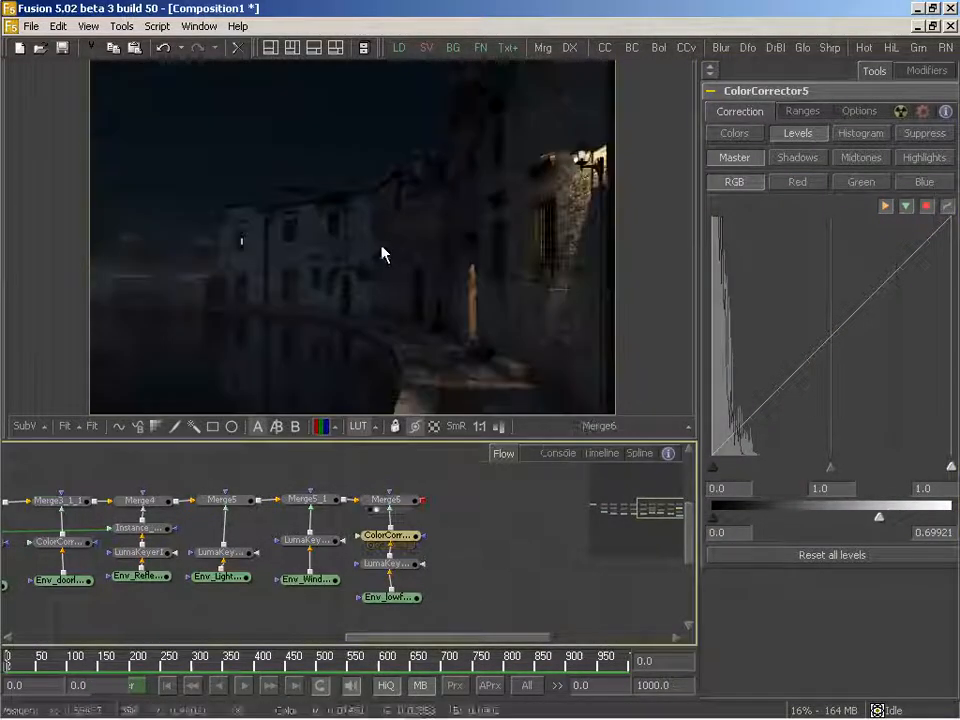
{"action": "mouse_move", "coordinate": [879, 516]}
{"action": "left_mouse_down"}
{"action": "mouse_move", "coordinate": [868, 516]}
{"action": "mouse_move", "coordinate": [885, 518]}
{"action": "mouse_move", "coordinate": [877, 518]}
{"action": "left_mouse_up"}
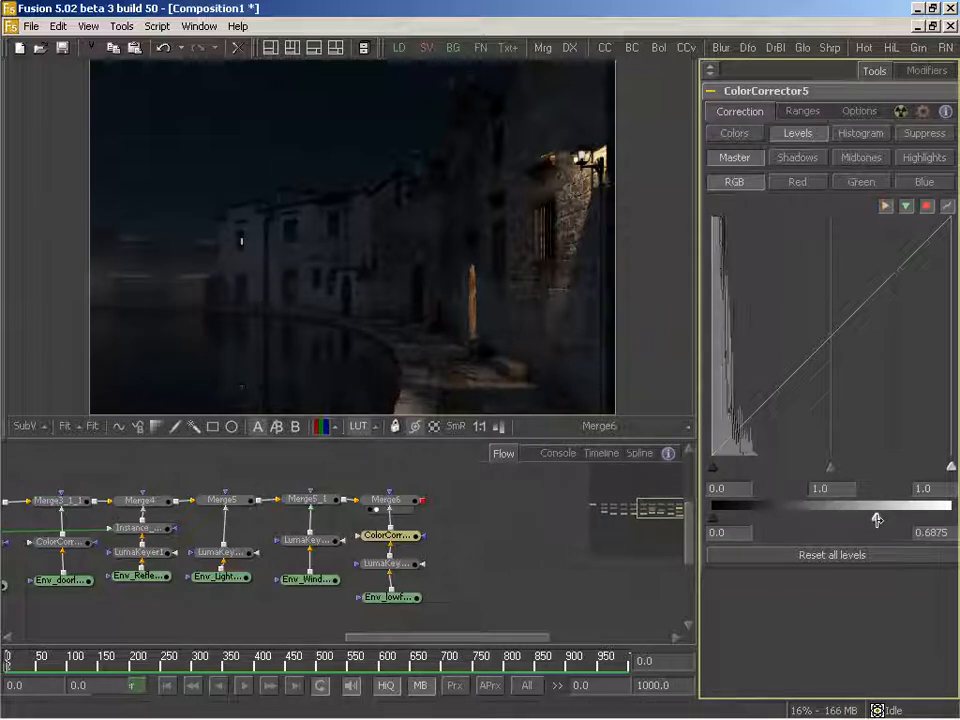
- Tint the low-fog ColorCorrector's master colour slightly towards blue, with a strength of 0.10684
{"action": "middle_click_drag", "start_coordinate": [478, 579], "coordinate": [405, 579]}
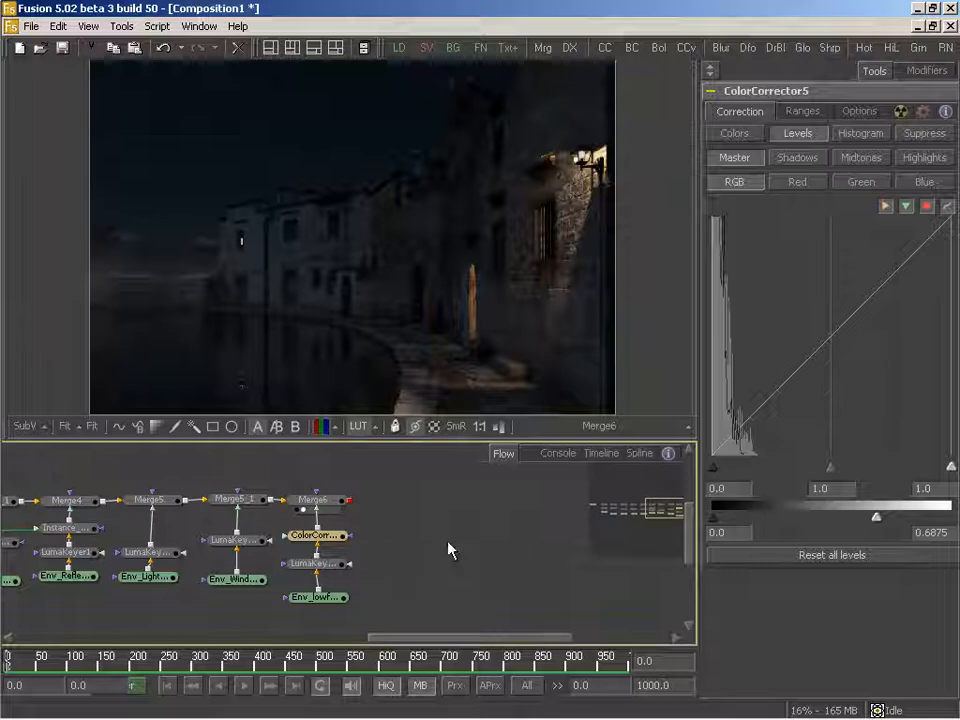
{"action": "left_click_drag", "start_coordinate": [435, 440], "coordinate": [435, 427]}
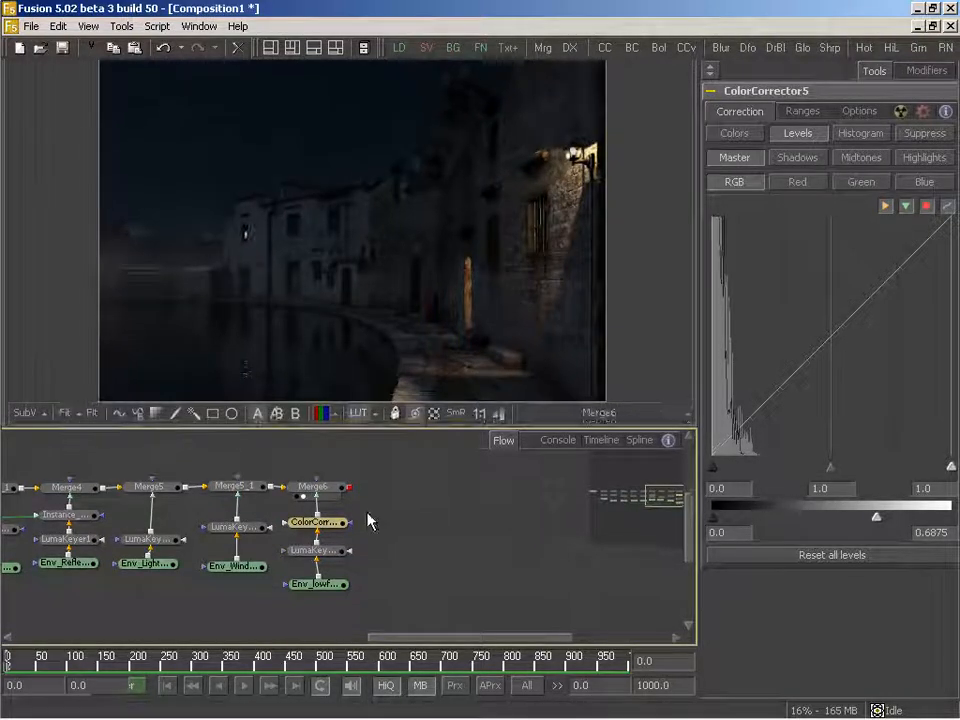
{"action": "middle_click_drag", "start_coordinate": [368, 518], "coordinate": [387, 548]}
{"action": "left_click", "coordinate": [740, 135]}
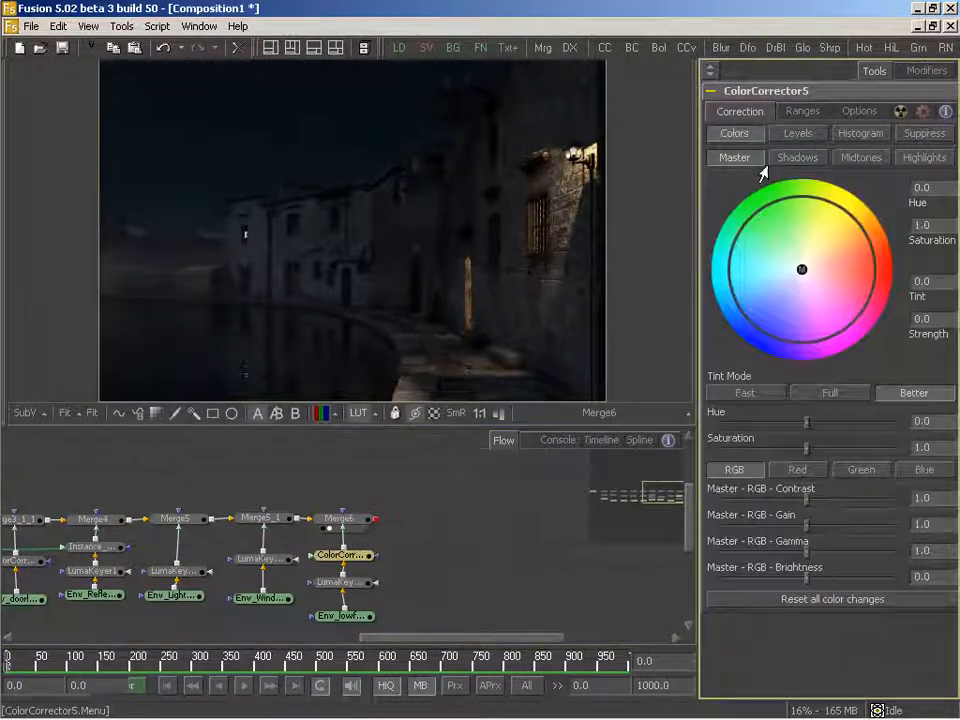
{"action": "left_click_drag", "start_coordinate": [800, 270], "coordinate": [779, 273]}
- Insert a ColorCorrector between Env_Window's luma keyer and Merge5_1 and tint it warm orange, with tint 0.10168 and strength 0.33795
{"action": "mouse_move", "coordinate": [251, 538]}
{"action": "middle_mouse_down"}
{"action": "mouse_move", "coordinate": [448, 508]}
{"action": "mouse_move", "coordinate": [234, 529]}
{"action": "mouse_move", "coordinate": [341, 528]}
{"action": "middle_mouse_up"}
{"action": "middle_click_drag", "start_coordinate": [209, 548], "coordinate": [377, 540]}
{"action": "middle_click_drag", "start_coordinate": [332, 535], "coordinate": [134, 540]}
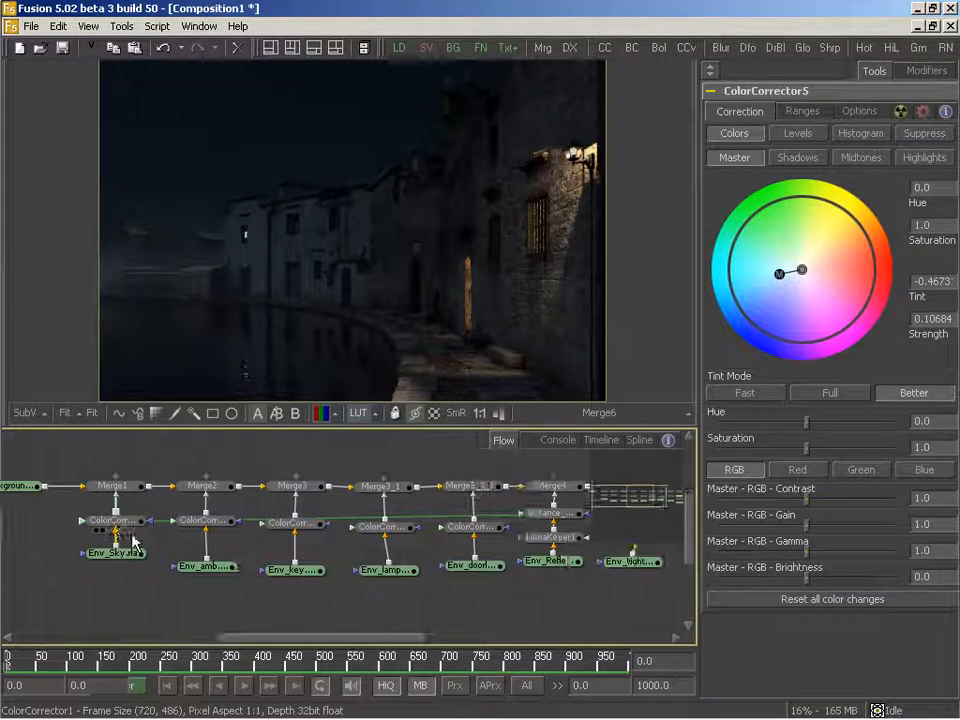
{"action": "middle_click_drag", "start_coordinate": [502, 571], "coordinate": [195, 567]}
{"action": "middle_click_drag", "start_coordinate": [358, 566], "coordinate": [301, 573]}
{"action": "left_click_drag", "start_coordinate": [358, 529], "coordinate": [360, 543]}
{"action": "left_click_drag", "start_coordinate": [603, 49], "coordinate": [355, 522]}
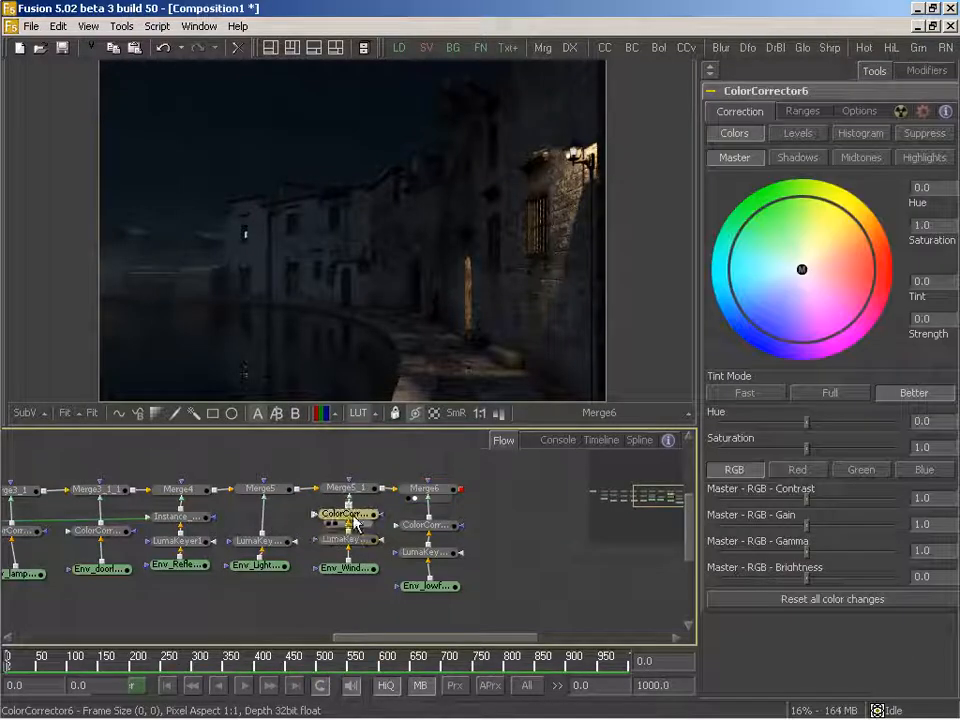
{"action": "left_click_drag", "start_coordinate": [802, 269], "coordinate": [835, 245]}
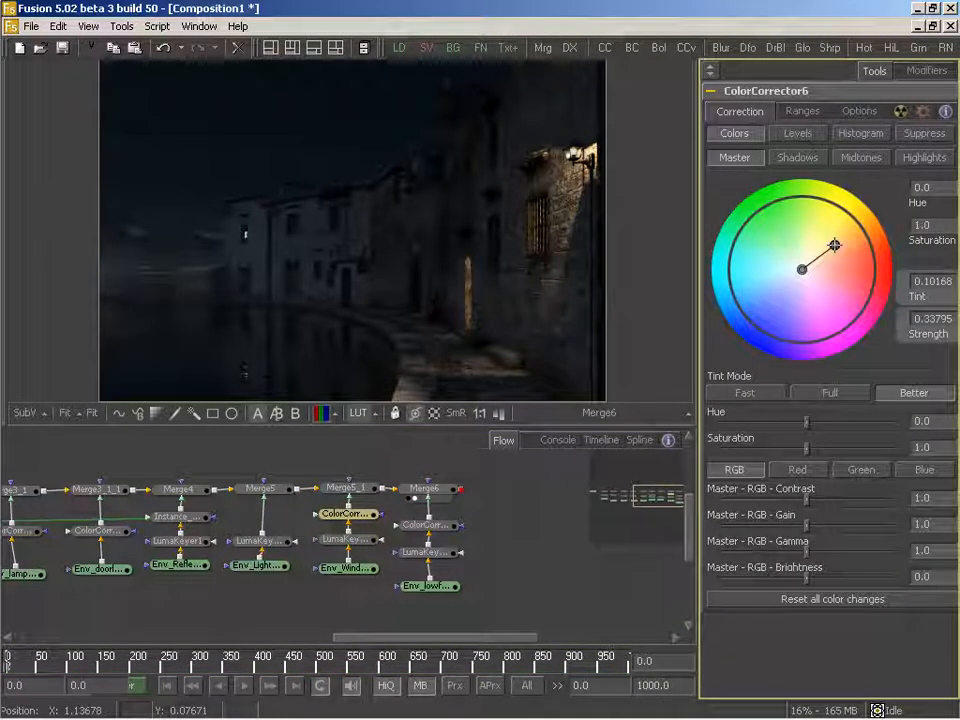
{"action": "mouse_move", "coordinate": [808, 537]}
{"action": "left_mouse_down"}
{"action": "mouse_move", "coordinate": [828, 536]}
{"action": "mouse_move", "coordinate": [806, 536]}
{"action": "left_mouse_up"}
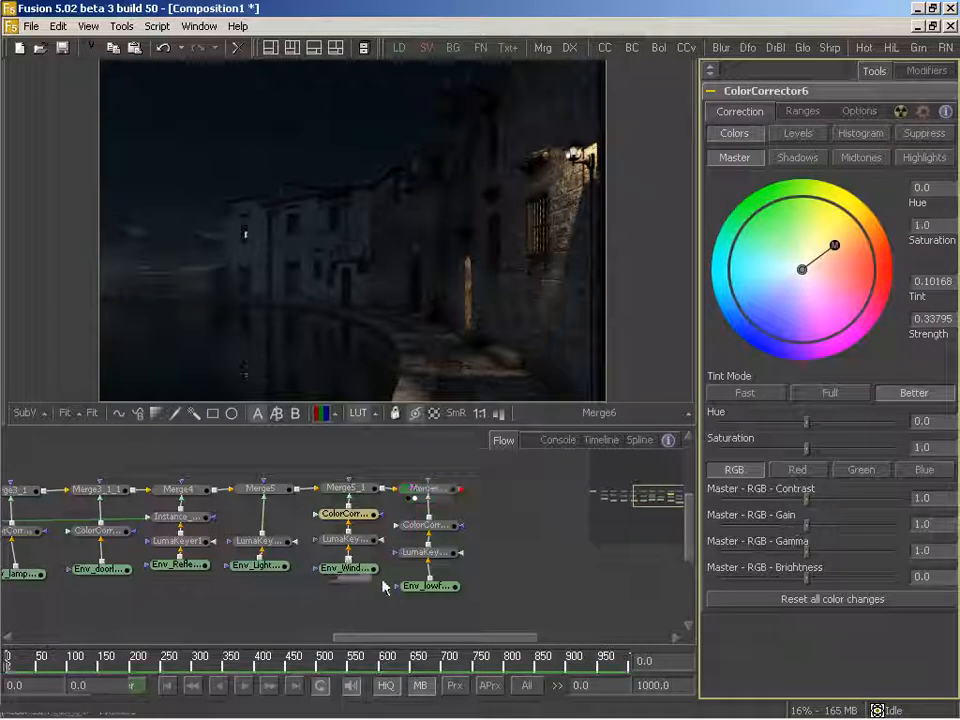
- Insert a Glow between the window pass's ColorCorrector and Merge5_1, with Glow Size 6.07734 and Glow 0.82320
{"action": "middle_click_drag", "start_coordinate": [434, 565], "coordinate": [375, 566]}
{"action": "left_click_drag", "start_coordinate": [287, 604], "coordinate": [300, 559]}
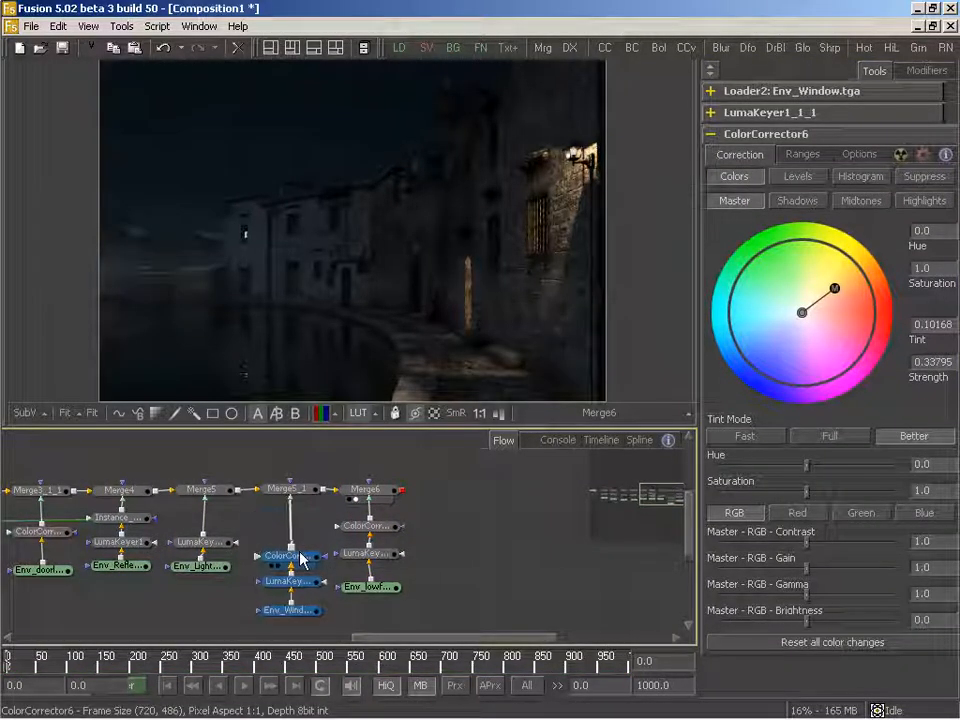
{"action": "left_click_drag", "start_coordinate": [801, 48], "coordinate": [290, 527]}
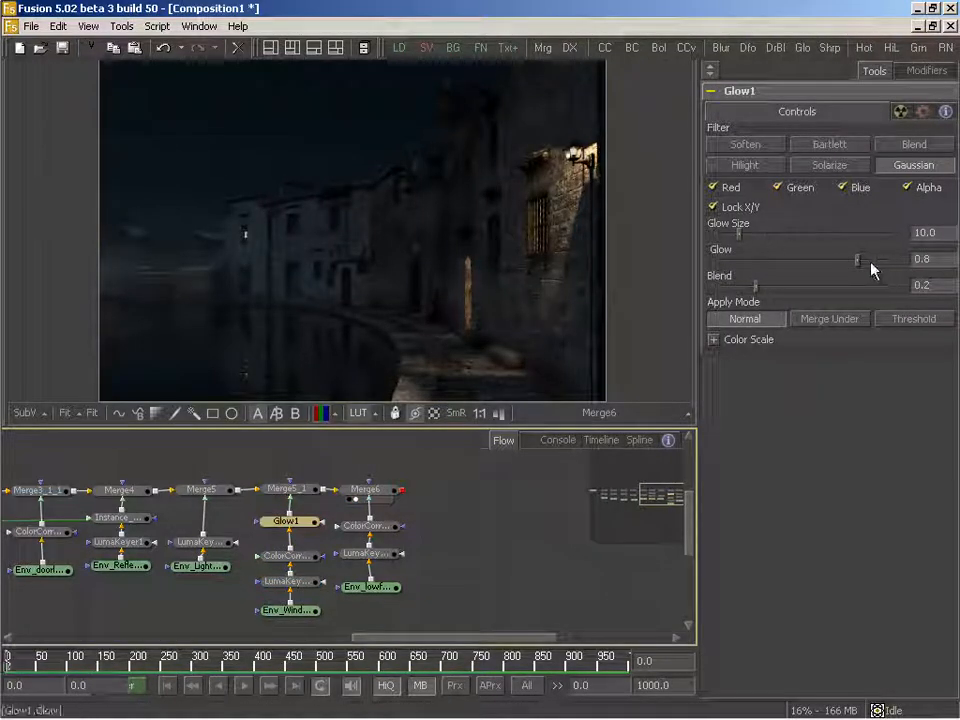
{"action": "left_click_drag", "start_coordinate": [859, 261], "coordinate": [866, 260]}
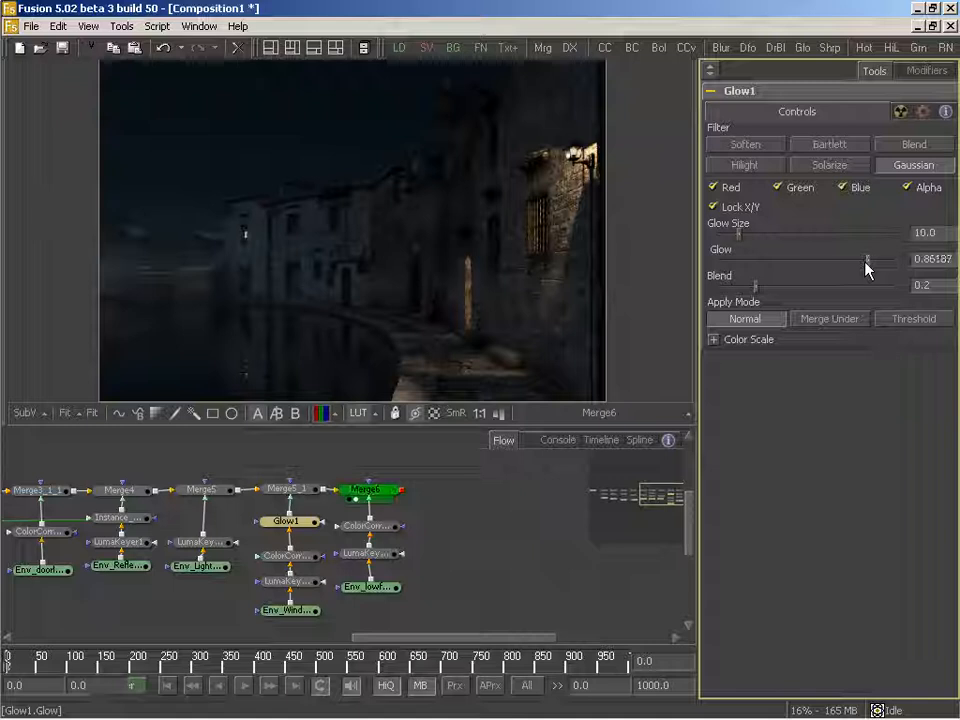
{"action": "left_click_drag", "start_coordinate": [737, 236], "coordinate": [728, 235]}
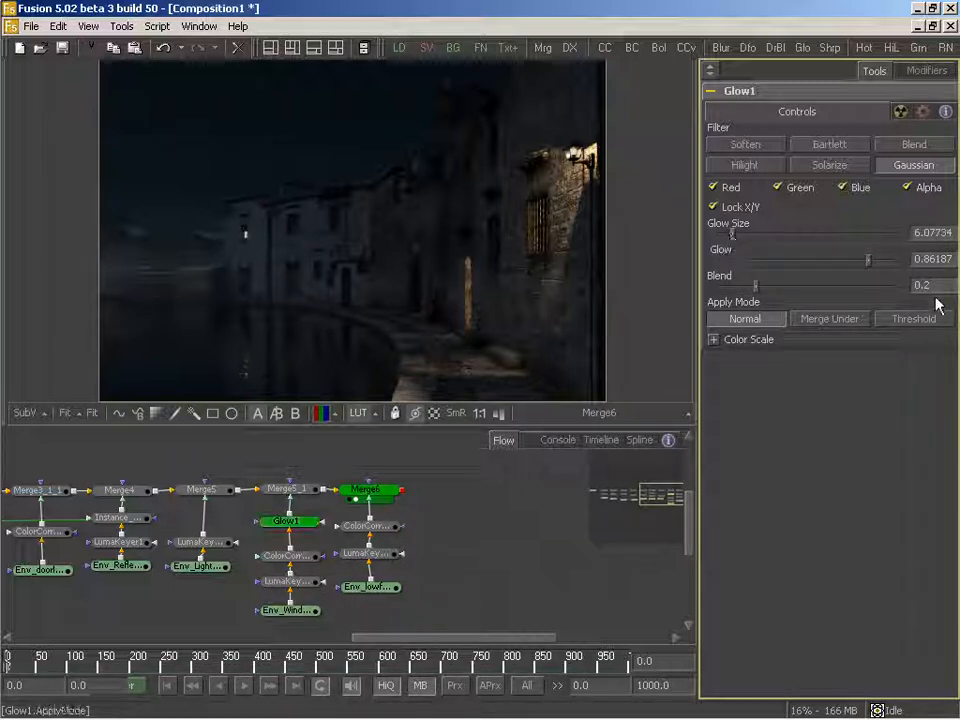
{"action": "left_click_drag", "start_coordinate": [867, 260], "coordinate": [862, 260]}
- Paste a copy of Glow1 between Env_Lightbulb's luma keyer and Merge5
{"action": "middle_click_drag", "start_coordinate": [480, 551], "coordinate": [427, 547]}
{"action": "left_click", "coordinate": [287, 523]}
{"action": "middle_click_drag", "start_coordinate": [291, 553], "coordinate": [427, 545]}
{"action": "right_click", "coordinate": [302, 516]}
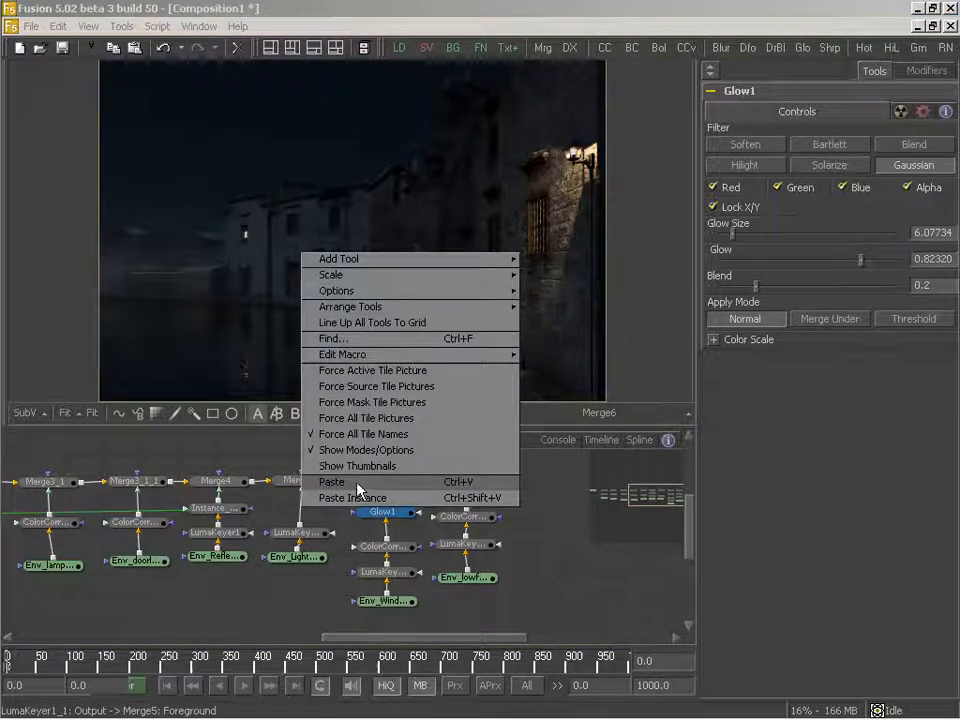
{"action": "left_click", "coordinate": [330, 480]}
{"action": "middle_click_drag", "start_coordinate": [361, 528], "coordinate": [321, 546]}
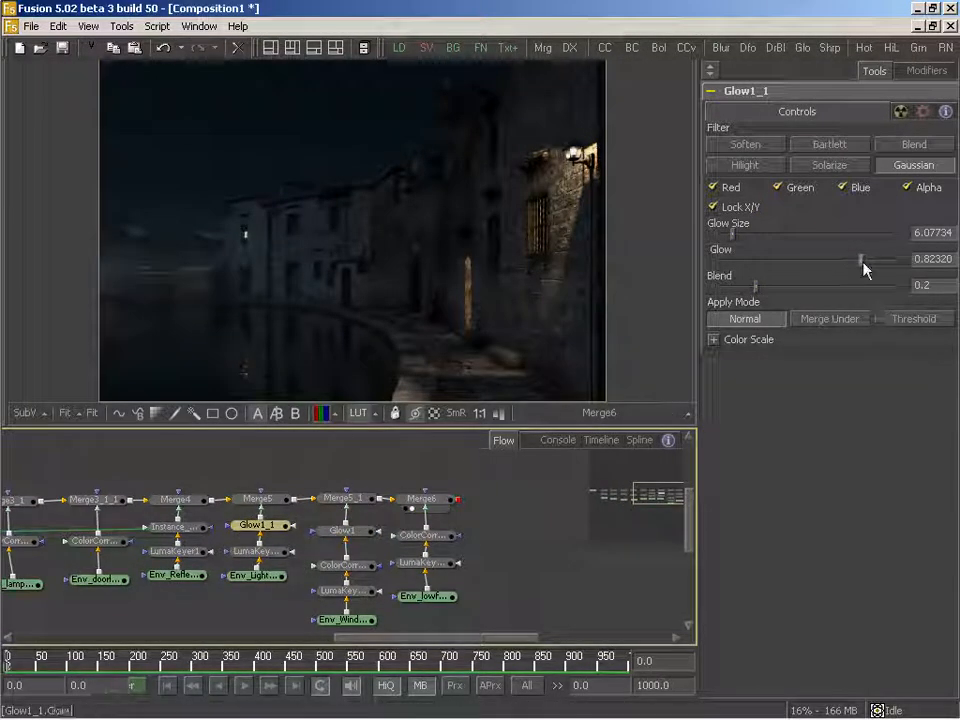
- Set the lightbulb glow's Glow Size to 9.39226 and Glow to 0.83977
{"action": "left_click_drag", "start_coordinate": [866, 268], "coordinate": [868, 266]}
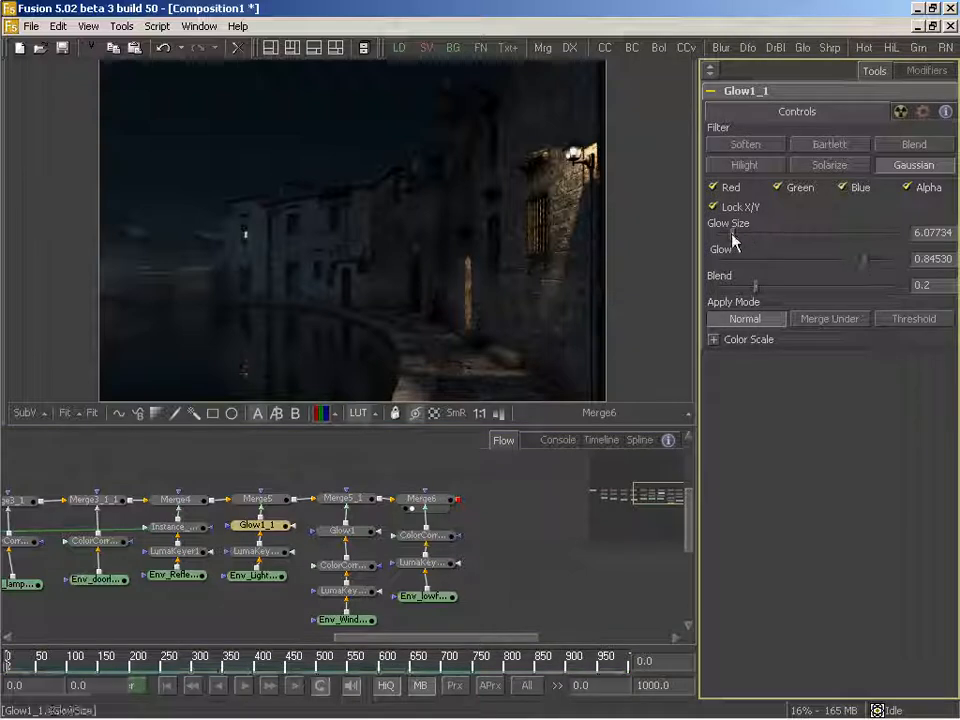
{"action": "mouse_move", "coordinate": [737, 236]}
{"action": "left_mouse_down"}
{"action": "mouse_move", "coordinate": [745, 236]}
{"action": "mouse_move", "coordinate": [737, 237]}
{"action": "left_mouse_up"}
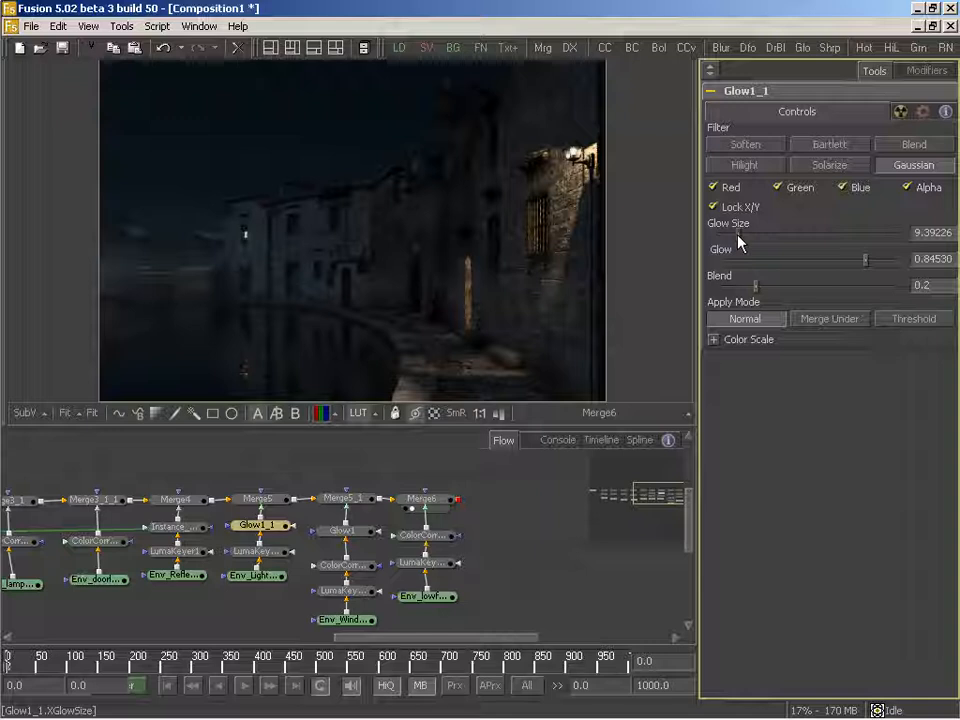
{"action": "left_click_drag", "start_coordinate": [867, 263], "coordinate": [866, 262]}
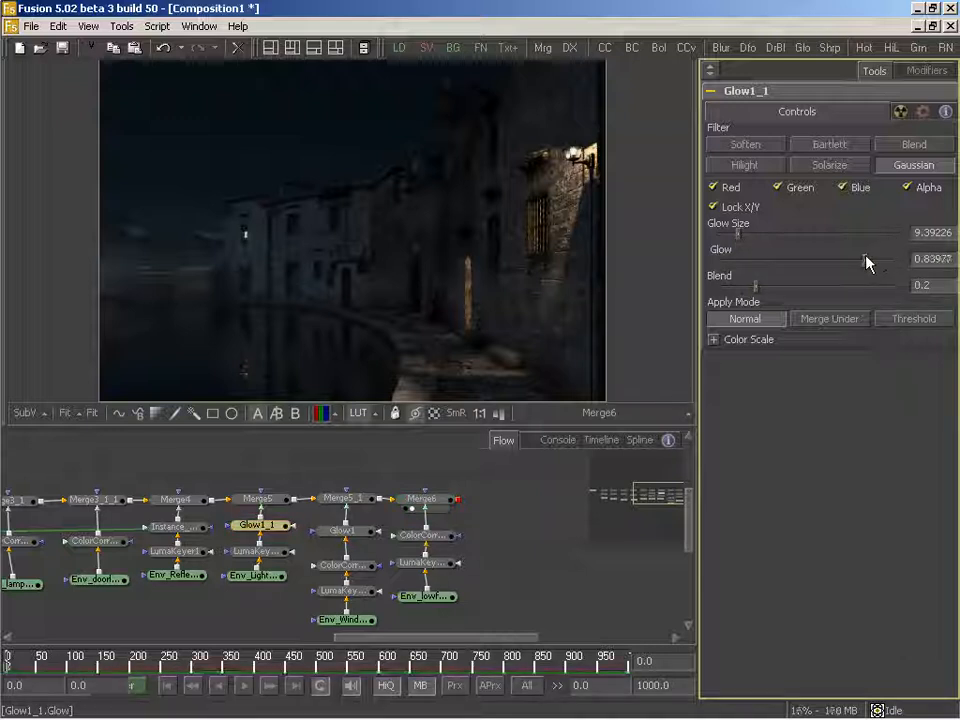
{"action": "middle_click_drag", "start_coordinate": [336, 545], "coordinate": [409, 533]}
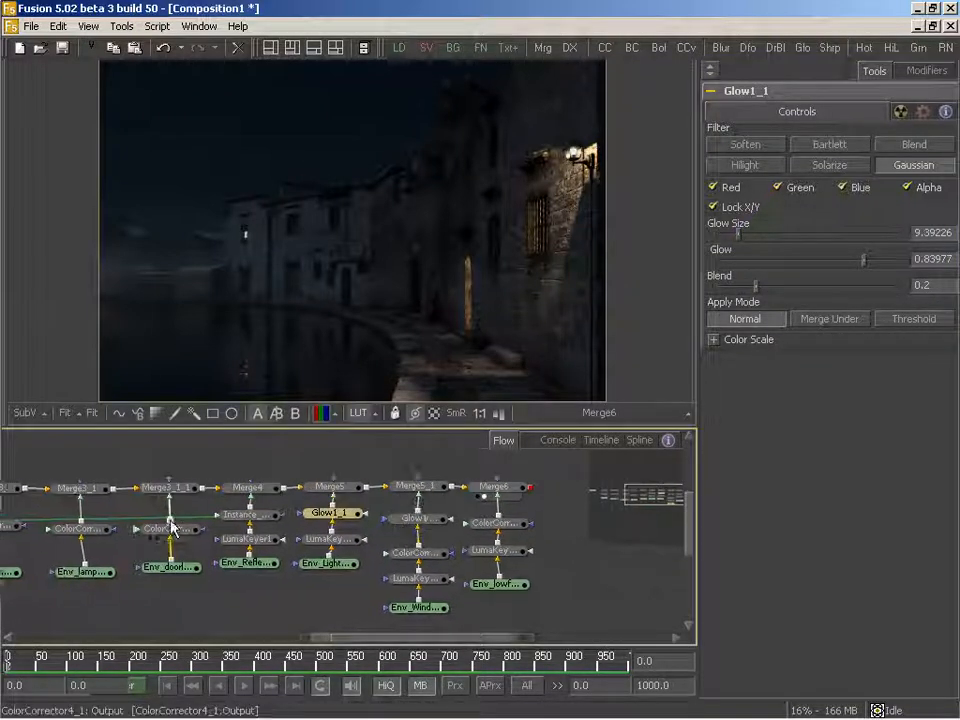
{"action": "middle_click_drag", "start_coordinate": [172, 525], "coordinate": [441, 525]}
{"action": "middle_click_drag", "start_coordinate": [202, 548], "coordinate": [264, 554]}
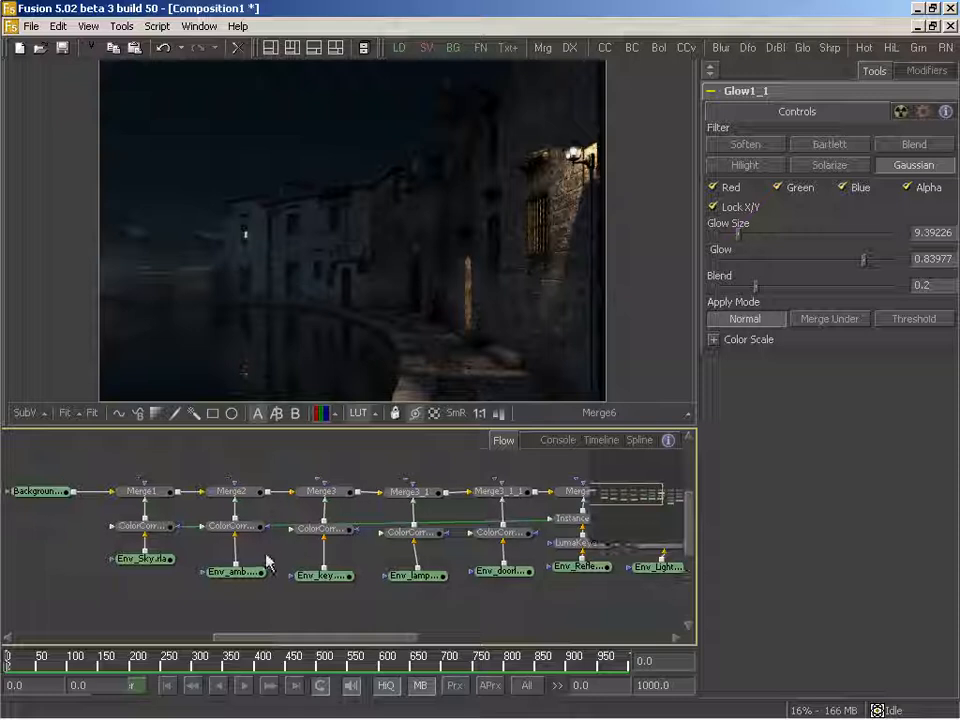
{"action": "left_click_drag", "start_coordinate": [332, 422], "coordinate": [332, 439]}
{"action": "middle_click_drag", "start_coordinate": [418, 573], "coordinate": [302, 541]}
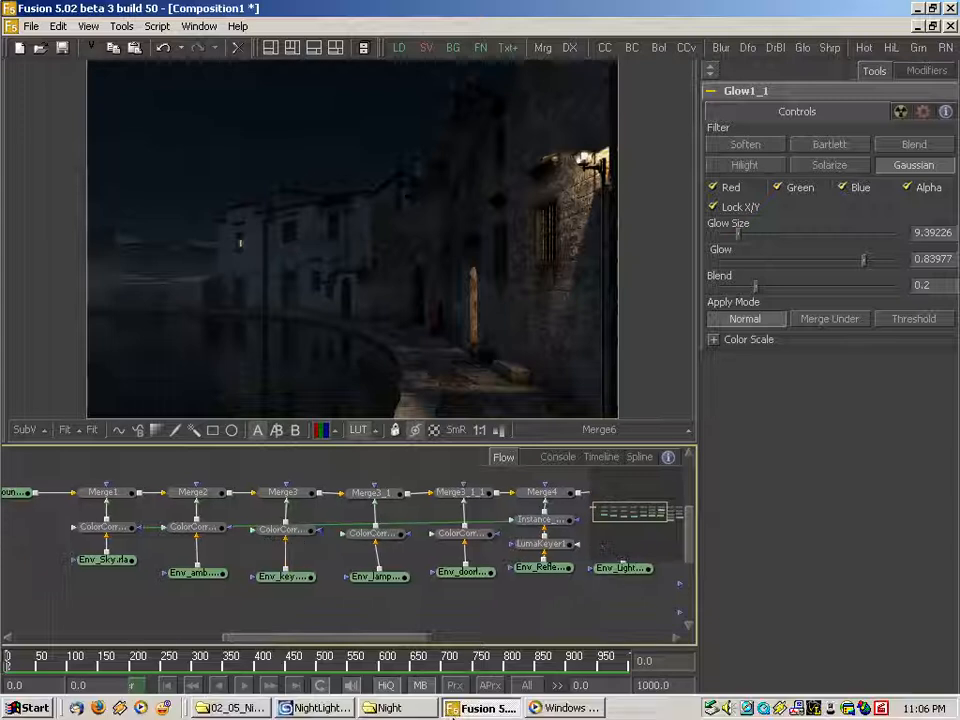
- Switch to 3ds Max, close the rendered frame, and hide the Env_Main and StoneEdge layers in theOnion
{"action": "left_click", "coordinate": [322, 710]}
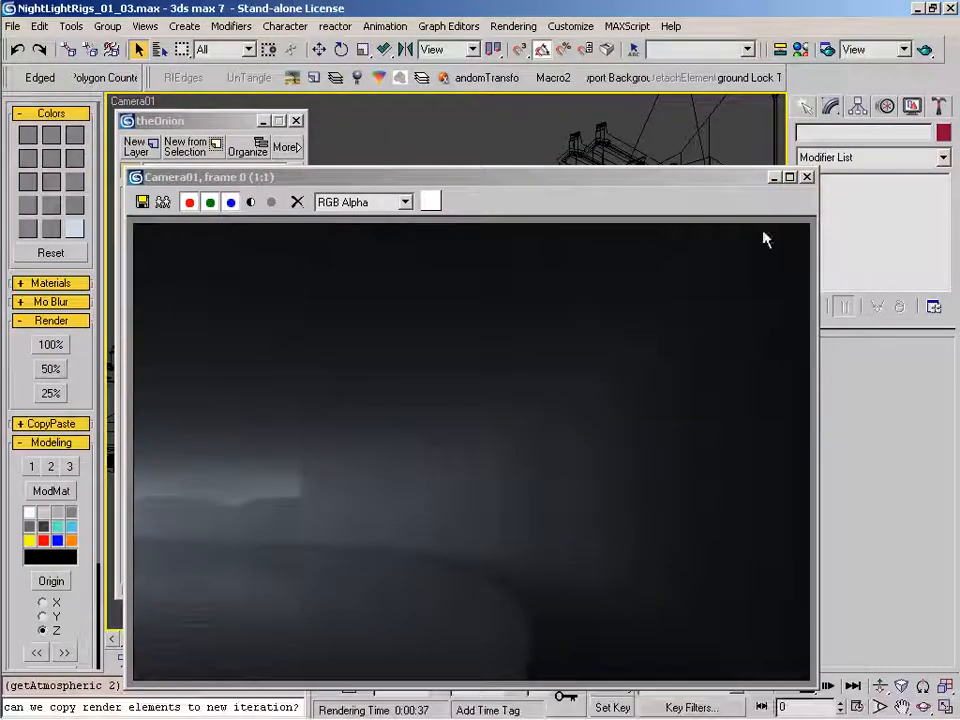
{"action": "left_click", "coordinate": [809, 177]}
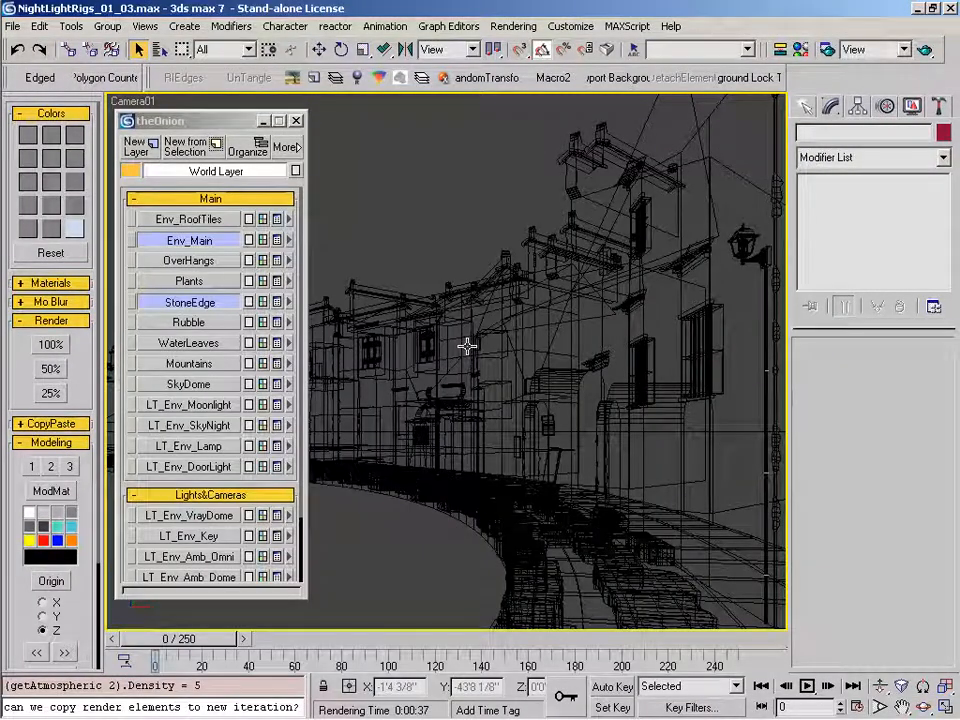
{"action": "left_click", "coordinate": [215, 242]}
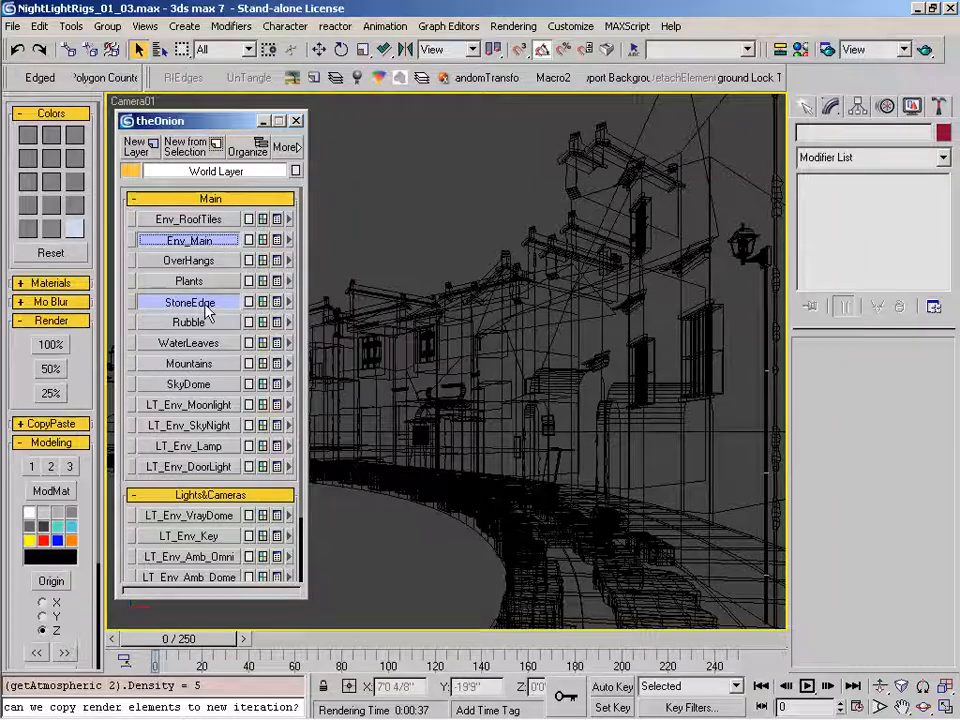
{"action": "left_click", "coordinate": [204, 303]}
{"action": "left_click", "coordinate": [295, 120]}
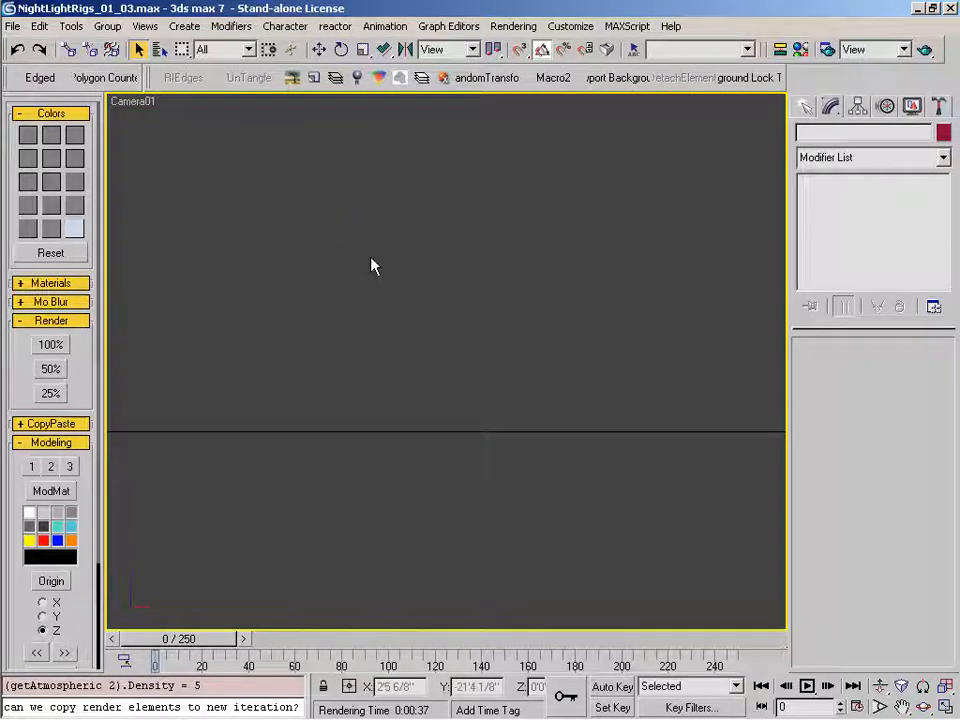
{"action": "key", "text": "8"}
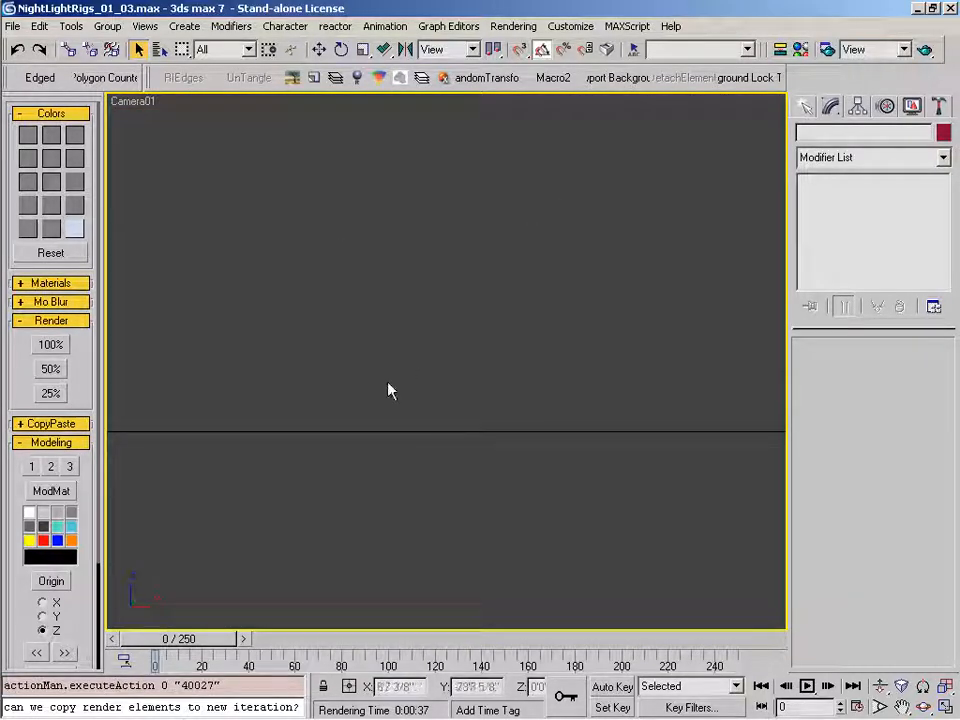
- Open Video Post and add a Camera01 scene event covering frames 0 to 250
{"action": "left_click", "coordinate": [514, 26]}
{"action": "left_click", "coordinate": [553, 280]}
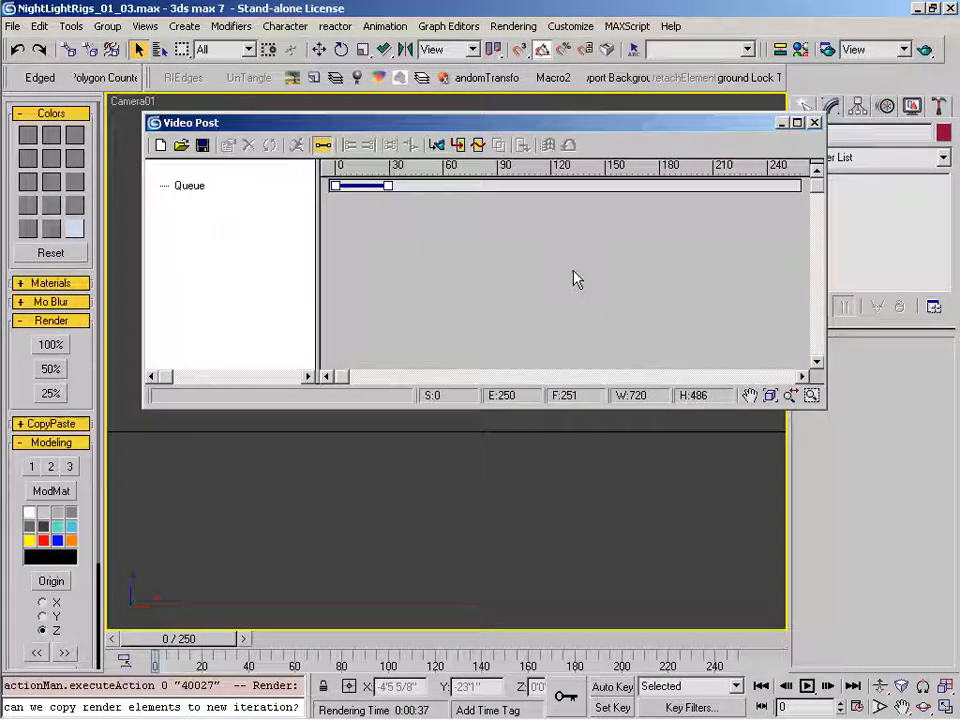
{"action": "left_click", "coordinate": [437, 145]}
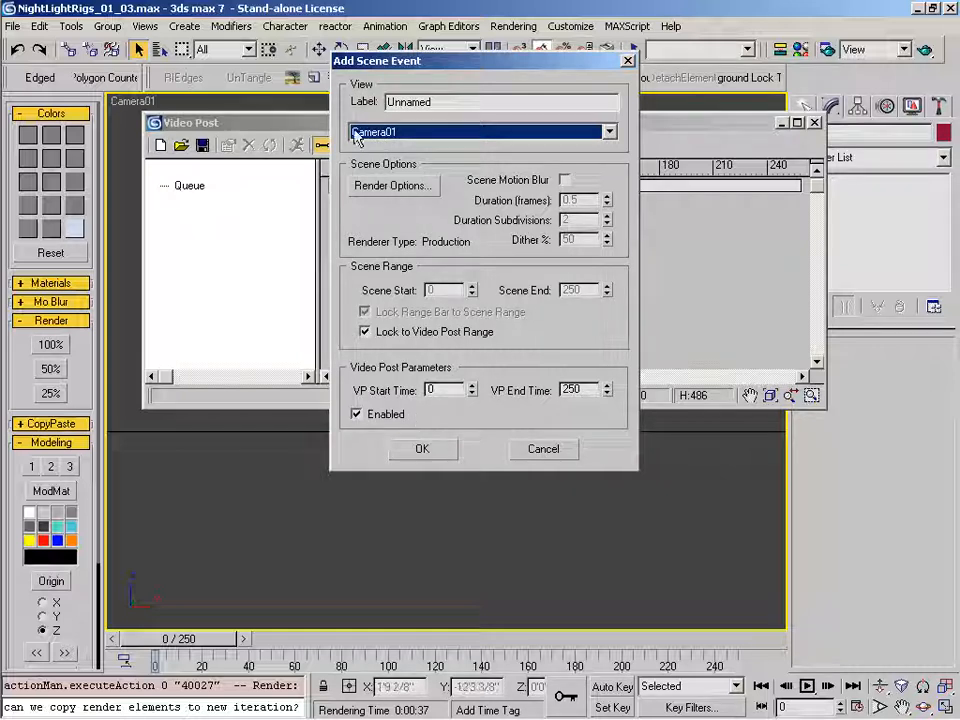
{"action": "left_click", "coordinate": [408, 448]}
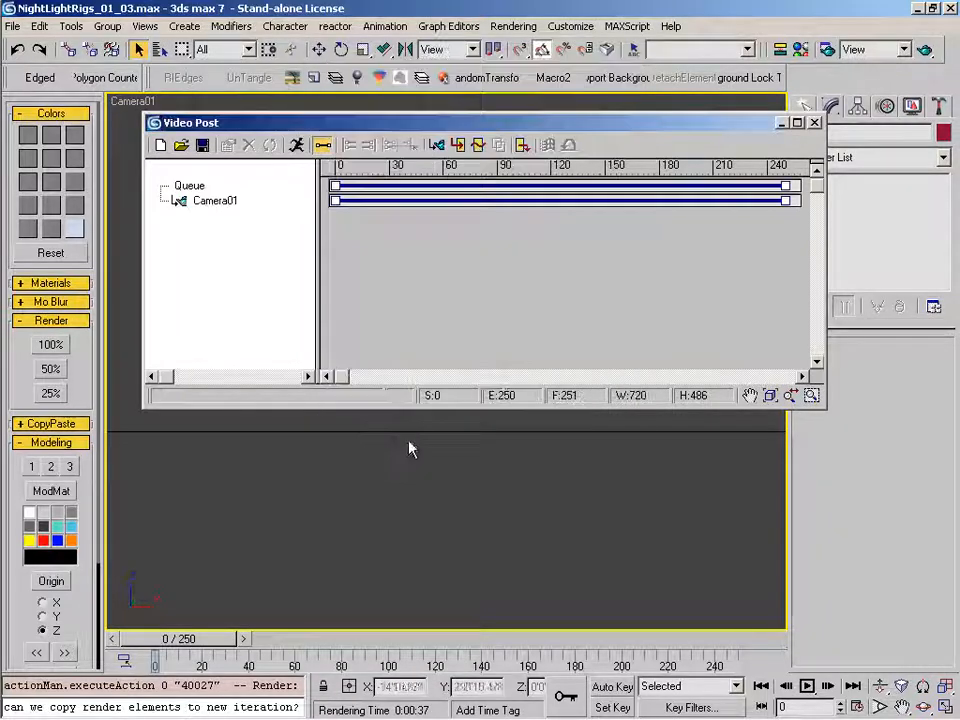
- Begin a Video Post image filter event for frames 0 to 250 using the Starfield plug-in
{"action": "left_click", "coordinate": [478, 146]}
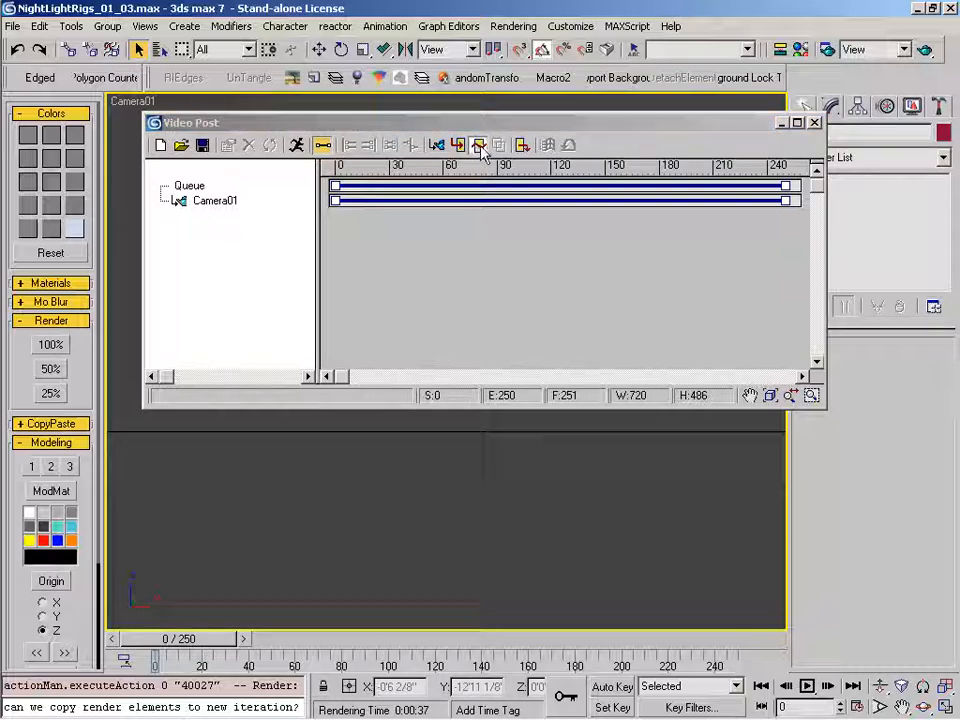
{"action": "left_click", "coordinate": [437, 175]}
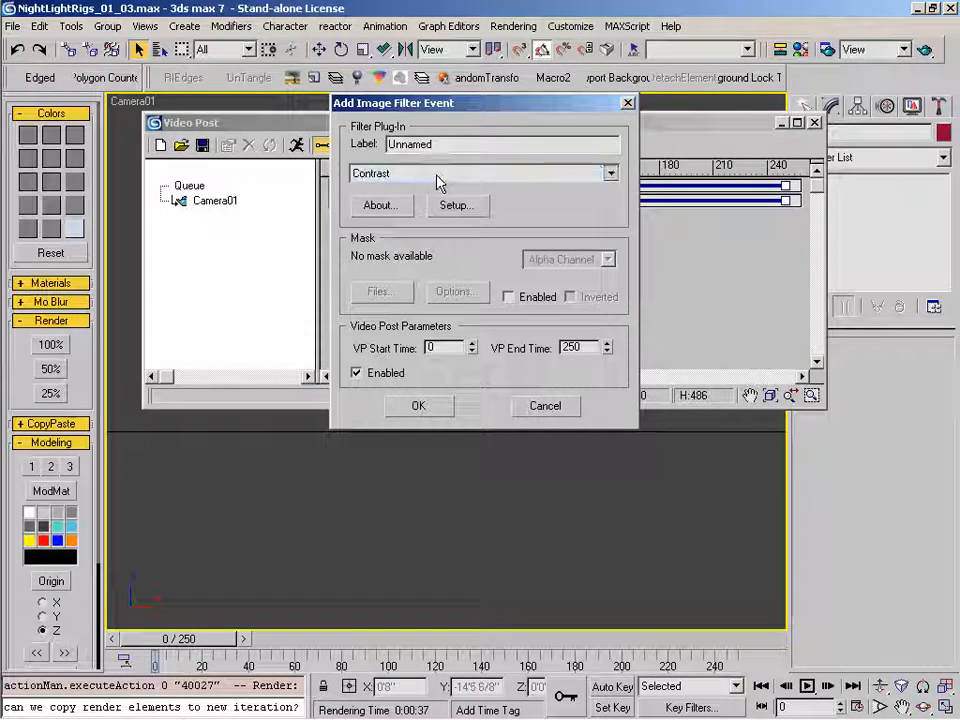
{"action": "left_click_drag", "start_coordinate": [610, 229], "coordinate": [601, 269]}
{"action": "left_click", "coordinate": [420, 287]}
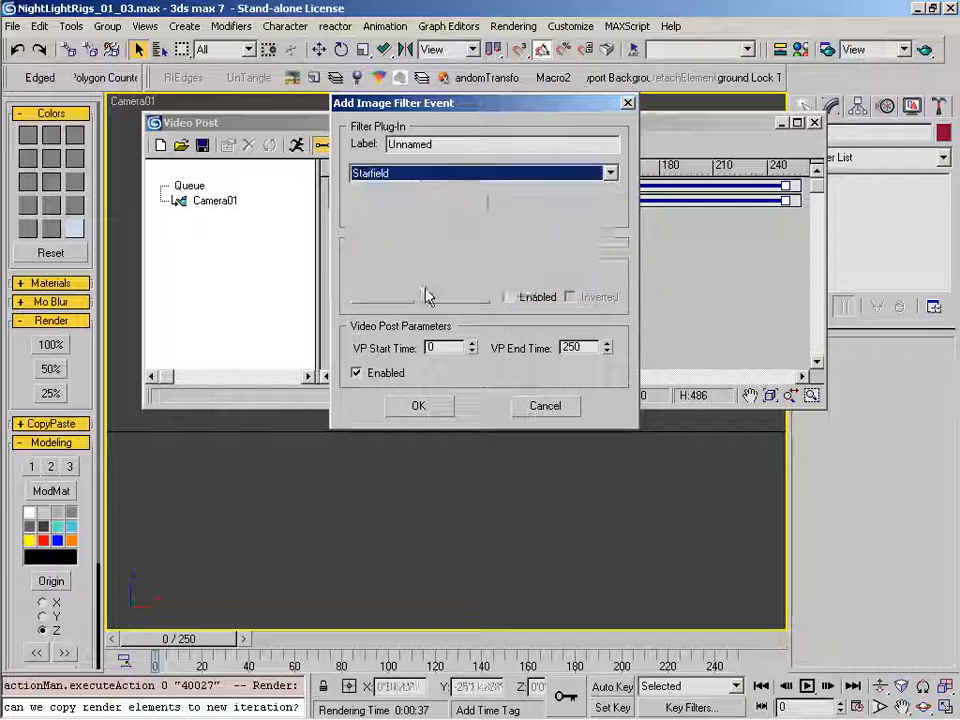
- Set up the starfield with Camera02 as source, a star count of 35000 and star size of 0.75 pixels, and accept the filter event
{"action": "left_click", "coordinate": [470, 207]}
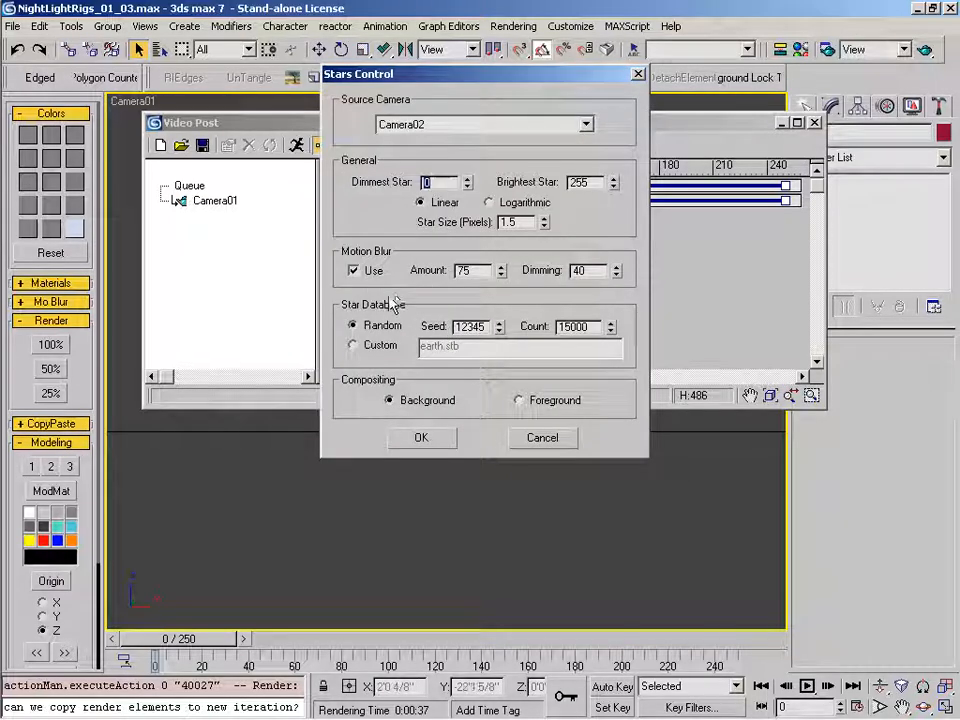
{"action": "left_click", "coordinate": [458, 126]}
{"action": "left_click", "coordinate": [460, 128]}
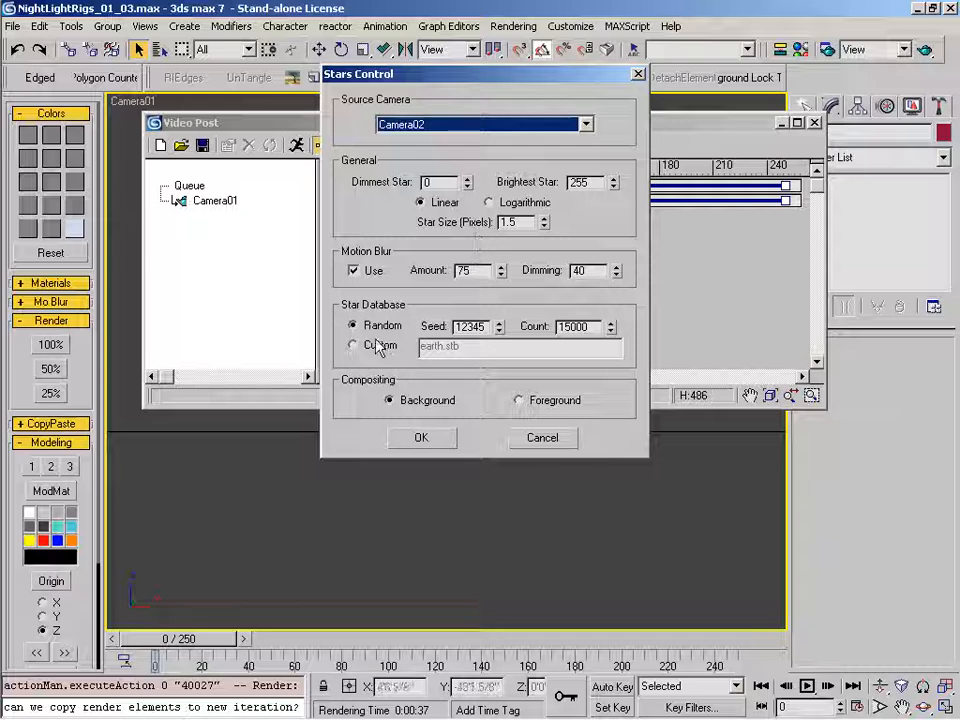
{"action": "left_click", "coordinate": [561, 327]}
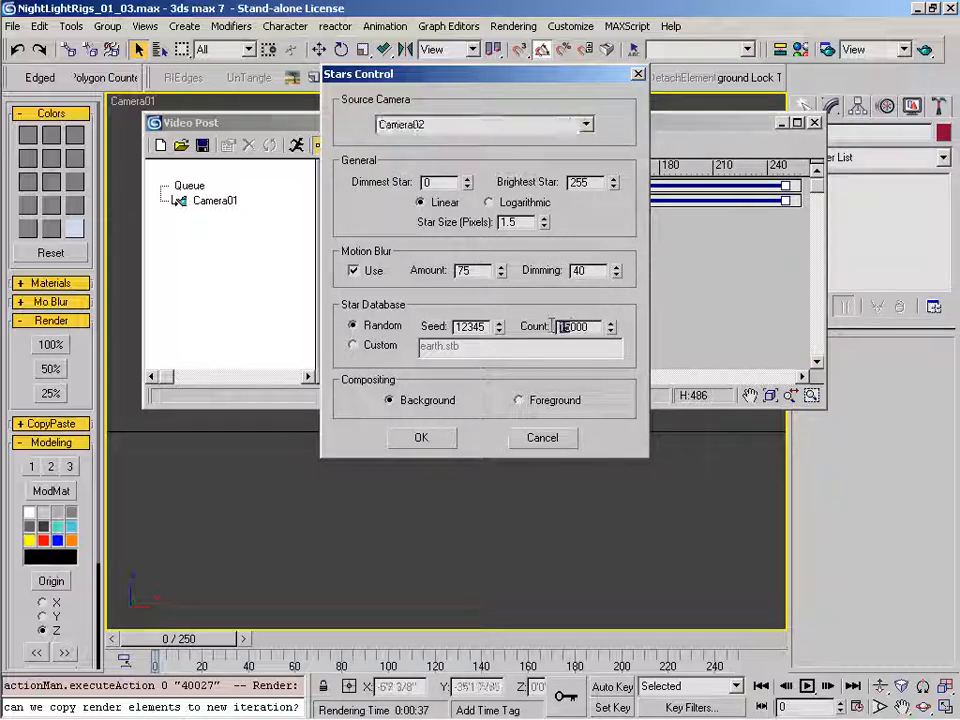
{"action": "type", "text": "3"}
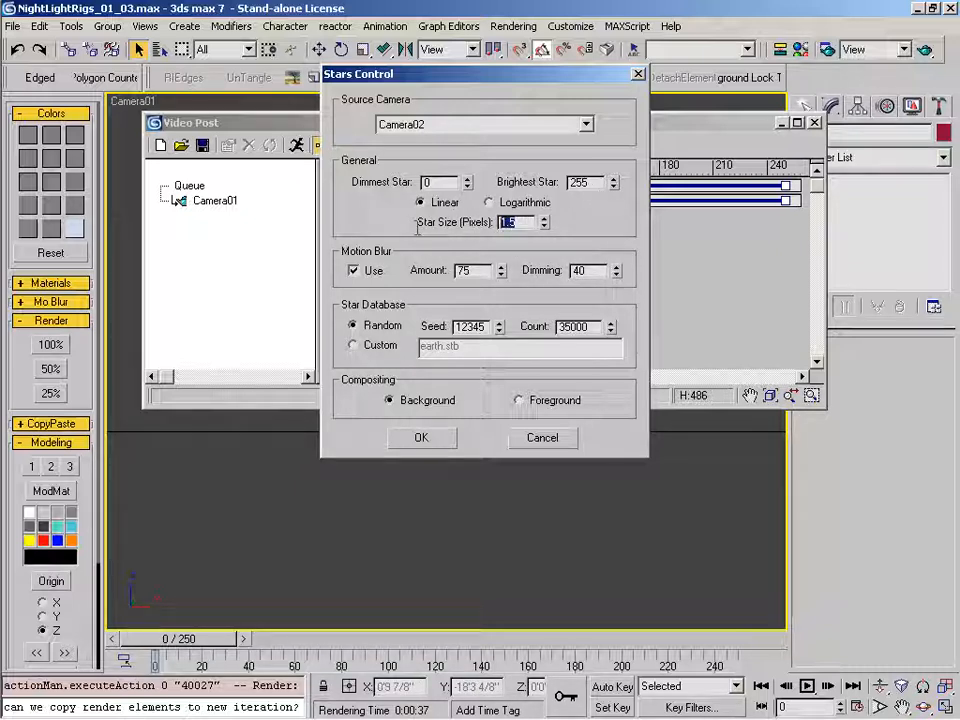
{"action": "key", "text": "Return"}
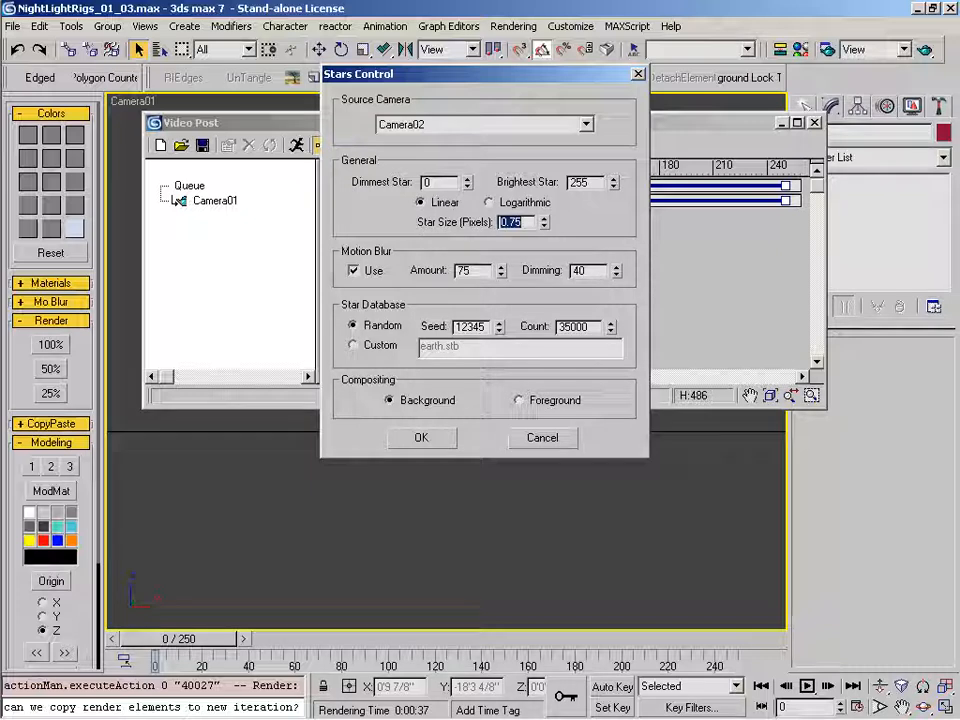
{"action": "left_click", "coordinate": [428, 439]}
{"action": "left_click", "coordinate": [420, 406]}
- Add an image output event that saves to stars.tga in the Night passes folder, overwriting the existing file
{"action": "left_click", "coordinate": [522, 145]}
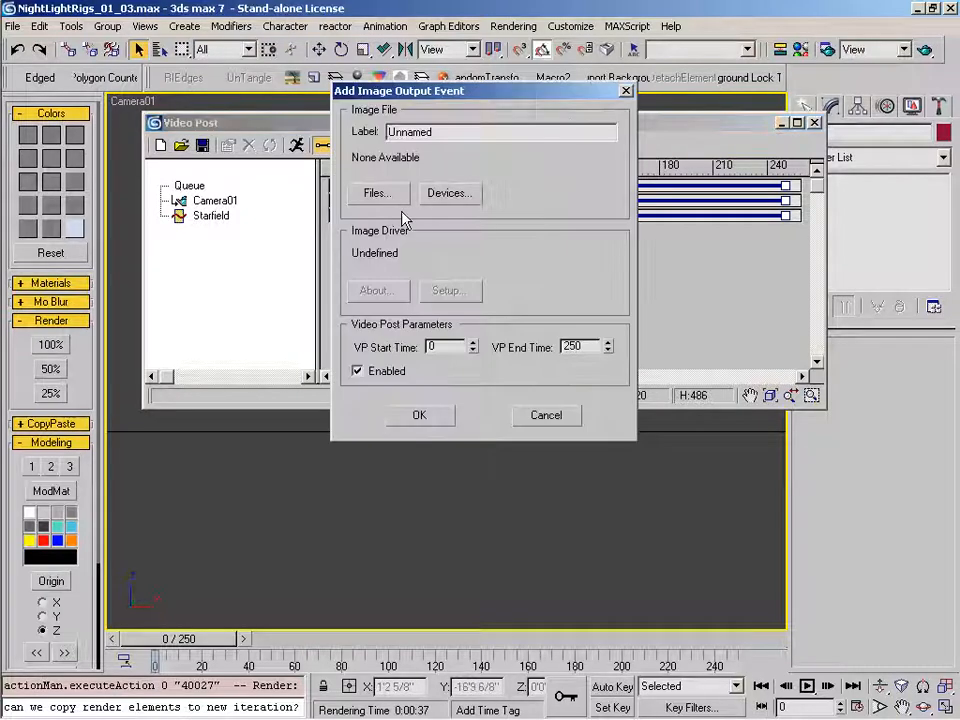
{"action": "left_click", "coordinate": [380, 194]}
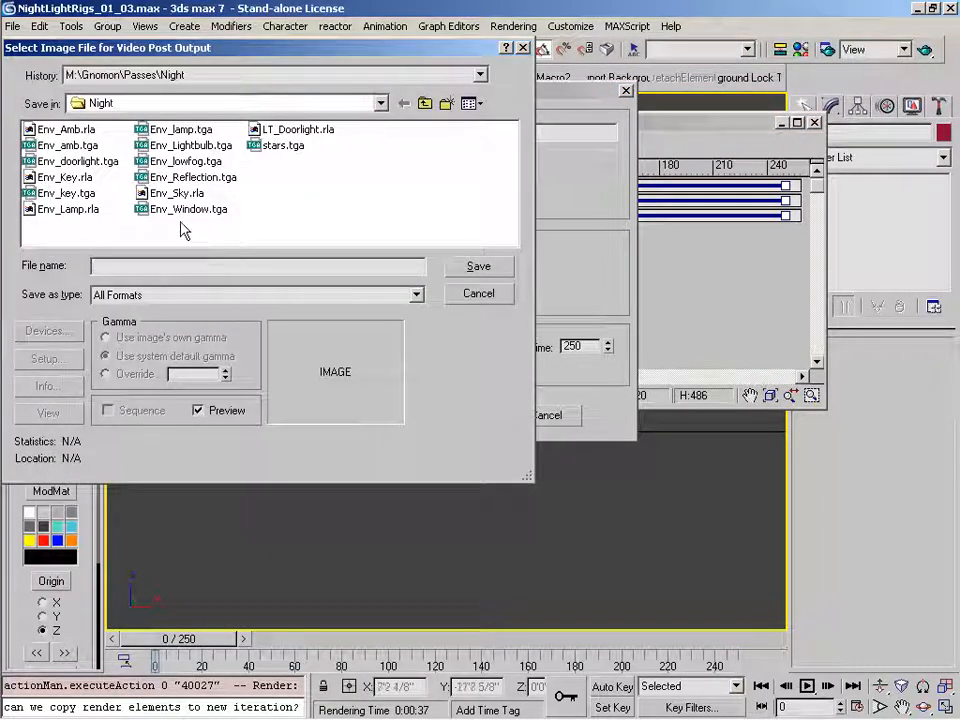
{"action": "double_click", "coordinate": [282, 146]}
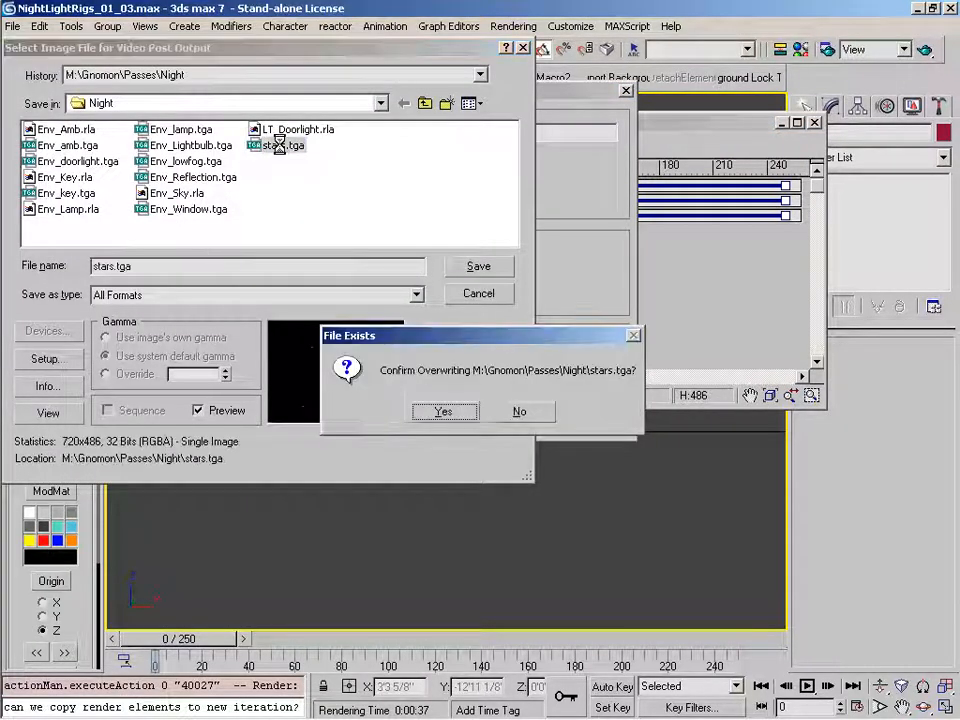
{"action": "left_click", "coordinate": [445, 414]}
{"action": "left_click", "coordinate": [418, 368]}
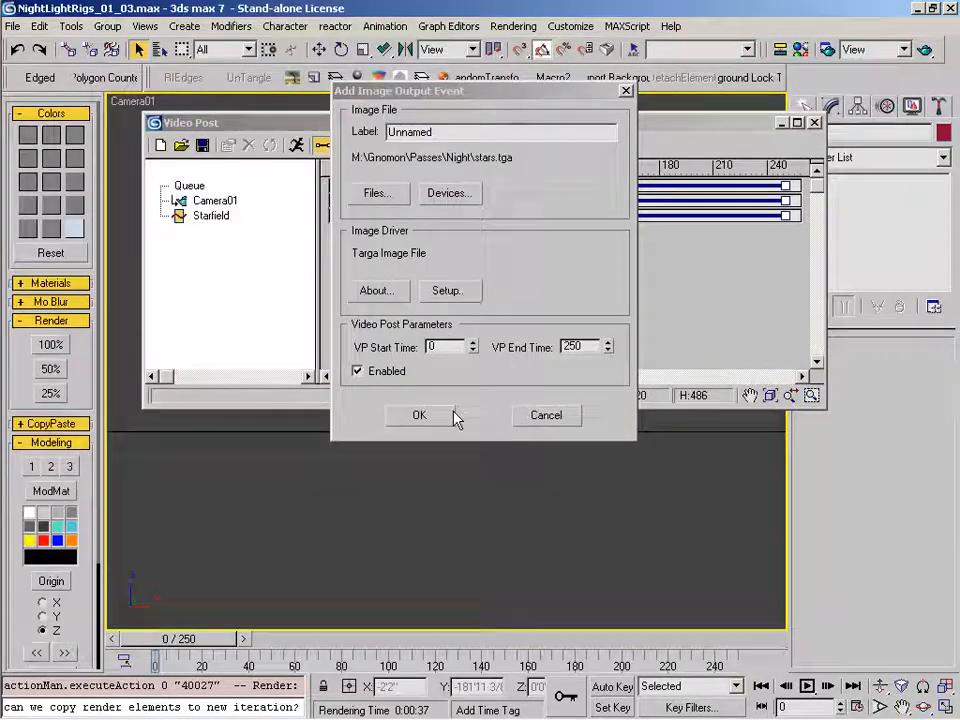
{"action": "left_click", "coordinate": [421, 416]}
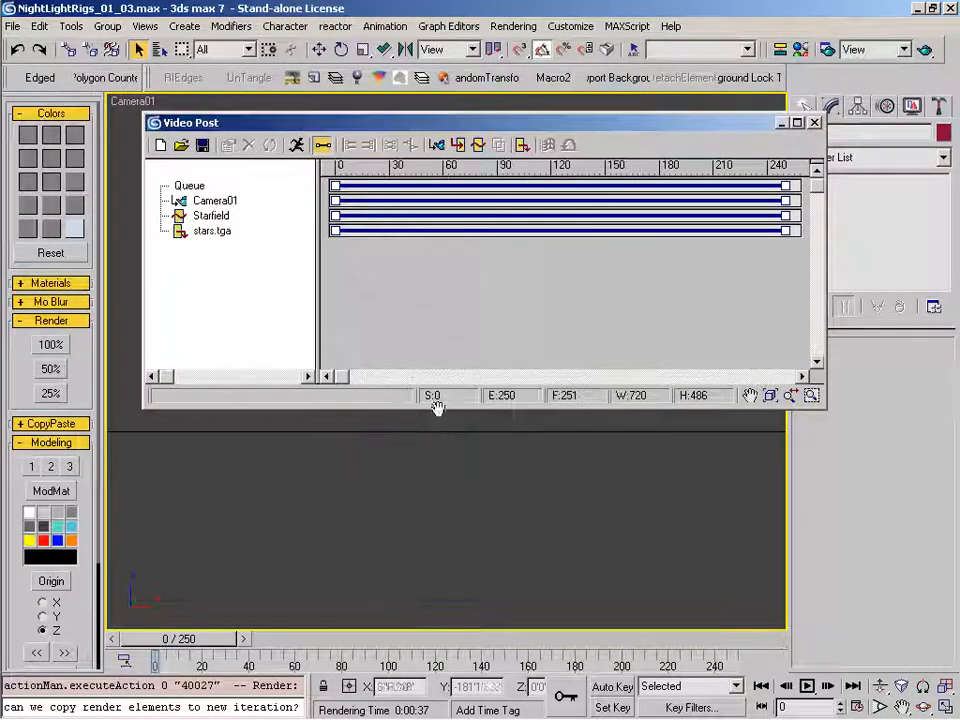
- Execute the Video Post queue for single frame 0 at 720 by 486 and bring the whole rendered image into view
{"action": "left_click", "coordinate": [296, 145]}
{"action": "left_click", "coordinate": [443, 411]}
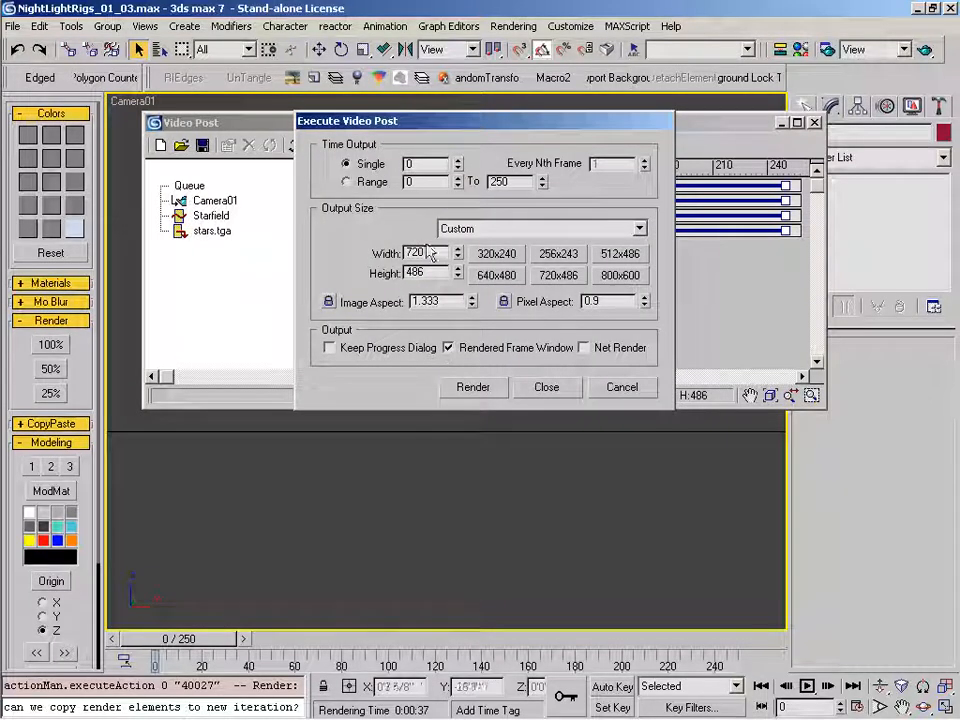
{"action": "left_click", "coordinate": [474, 390]}
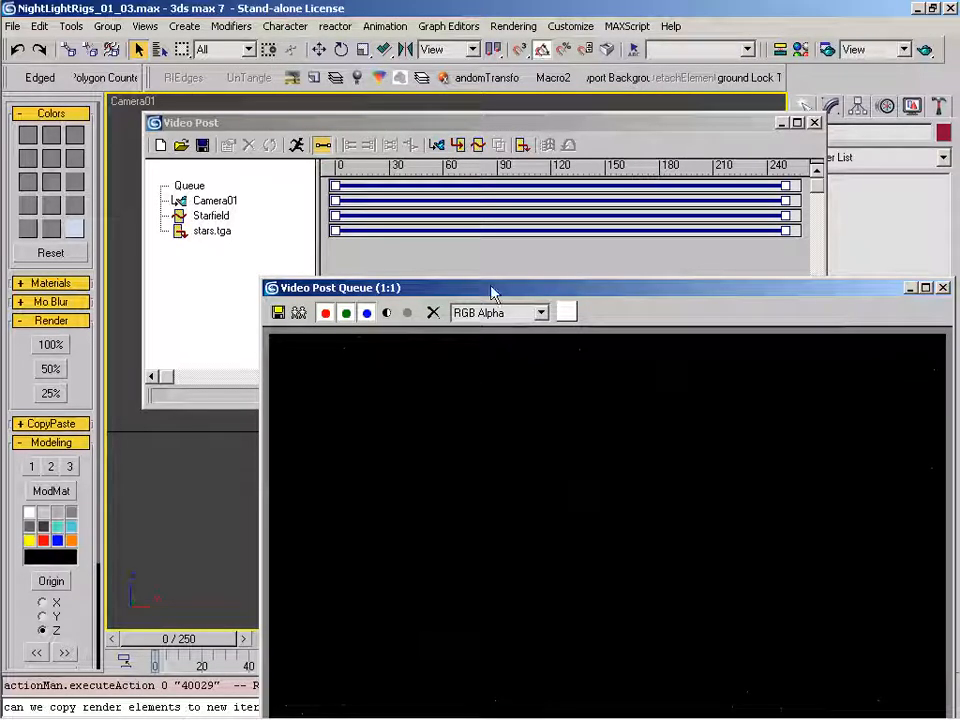
{"action": "left_click_drag", "start_coordinate": [493, 291], "coordinate": [370, 127]}
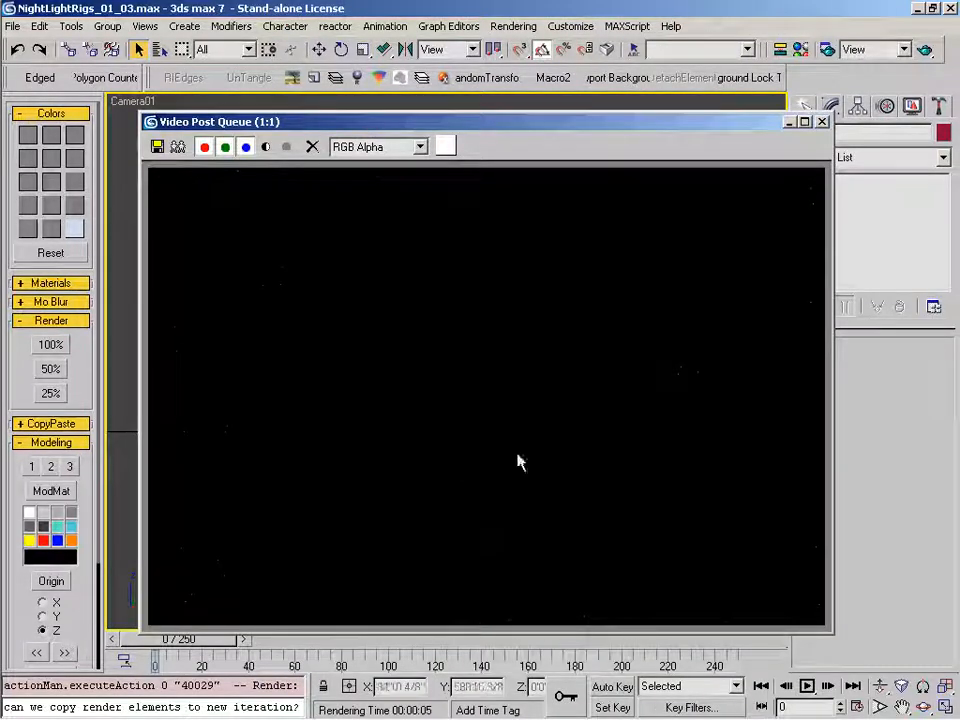
- Switch to Fusion, bring stars.tga from the Night folder into the flow, and move Background1 away from Merge1 to make room
{"action": "left_click", "coordinate": [485, 708]}
{"action": "left_click", "coordinate": [415, 710]}
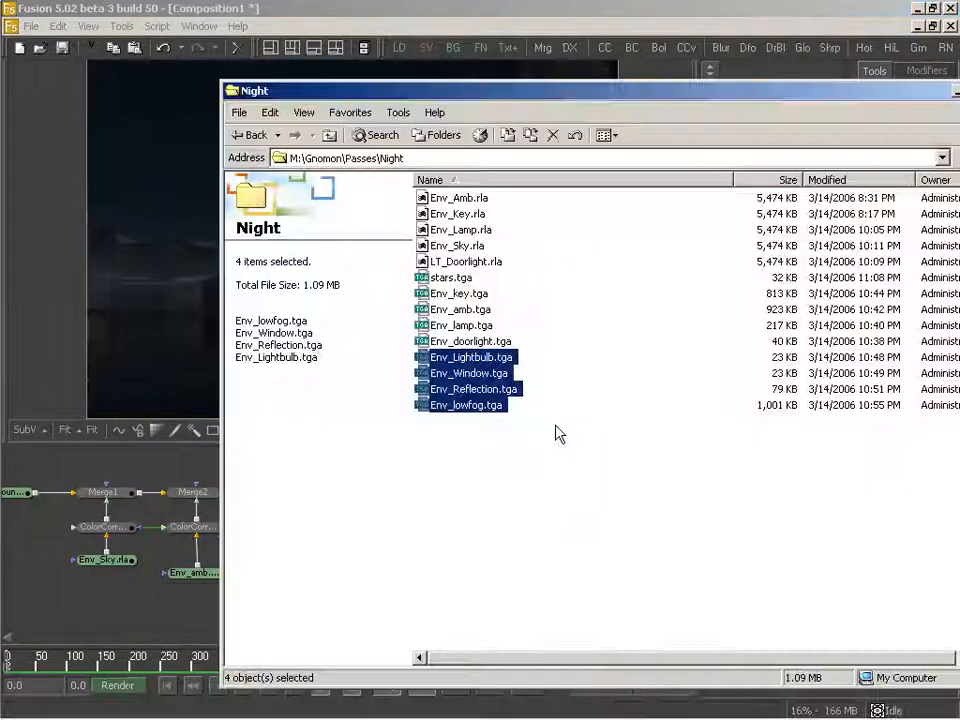
{"action": "left_click", "coordinate": [474, 497]}
{"action": "right_click", "coordinate": [498, 470]}
{"action": "left_click", "coordinate": [450, 278]}
{"action": "left_click_drag", "start_coordinate": [450, 278], "coordinate": [92, 601]}
{"action": "middle_click_drag", "start_coordinate": [92, 601], "coordinate": [398, 581]}
{"action": "left_click_drag", "start_coordinate": [328, 472], "coordinate": [190, 470]}
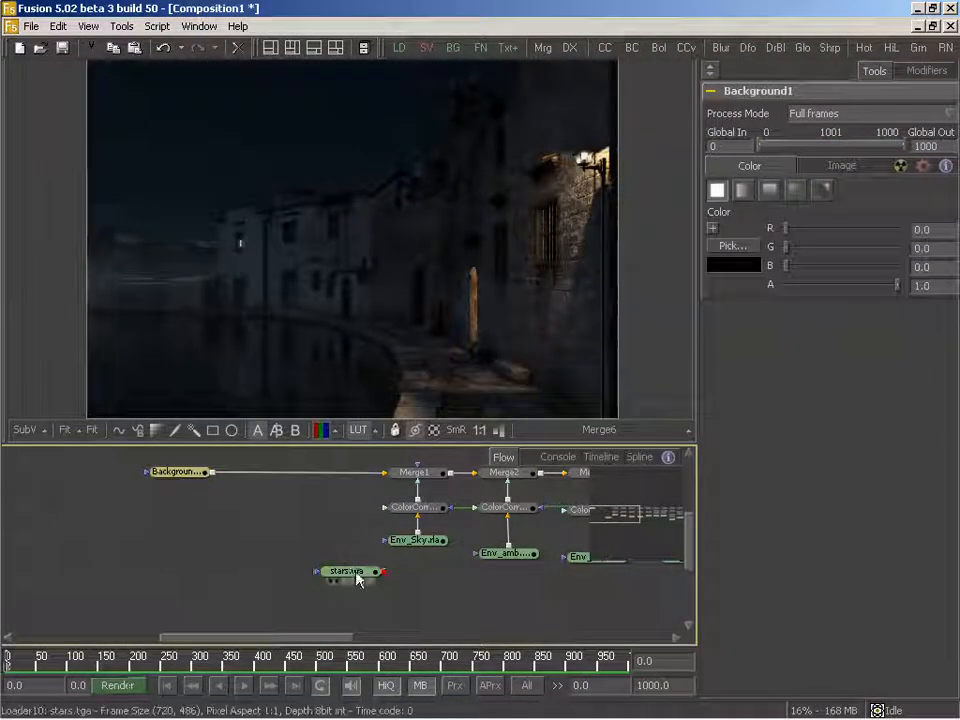
{"action": "left_click", "coordinate": [296, 545]}
{"action": "middle_click_drag", "start_coordinate": [392, 538], "coordinate": [317, 576]}
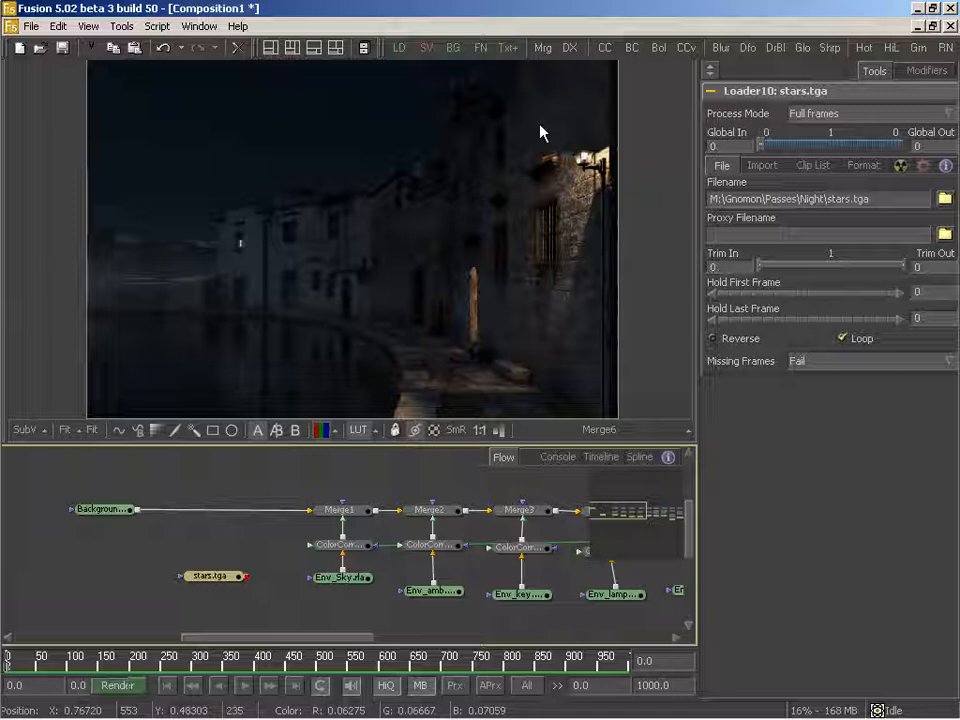
- Insert a Merge between Background1 and Merge1, connect stars.tga as its foreground, and display Merge1 in the viewer
{"action": "left_click_drag", "start_coordinate": [542, 47], "coordinate": [210, 510]}
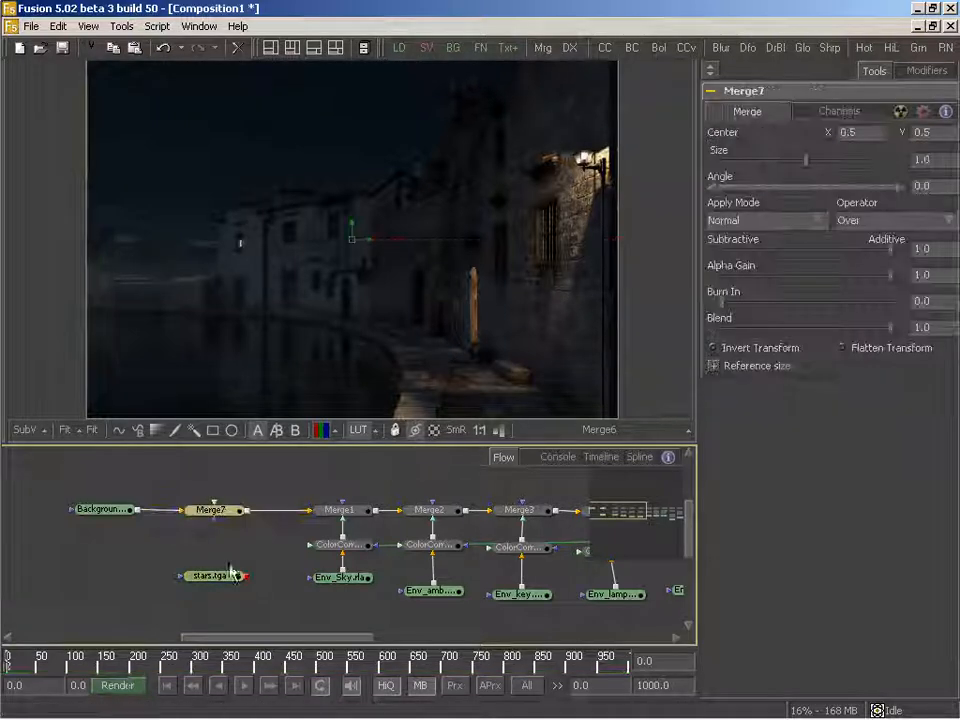
{"action": "left_click_drag", "start_coordinate": [241, 577], "coordinate": [224, 518]}
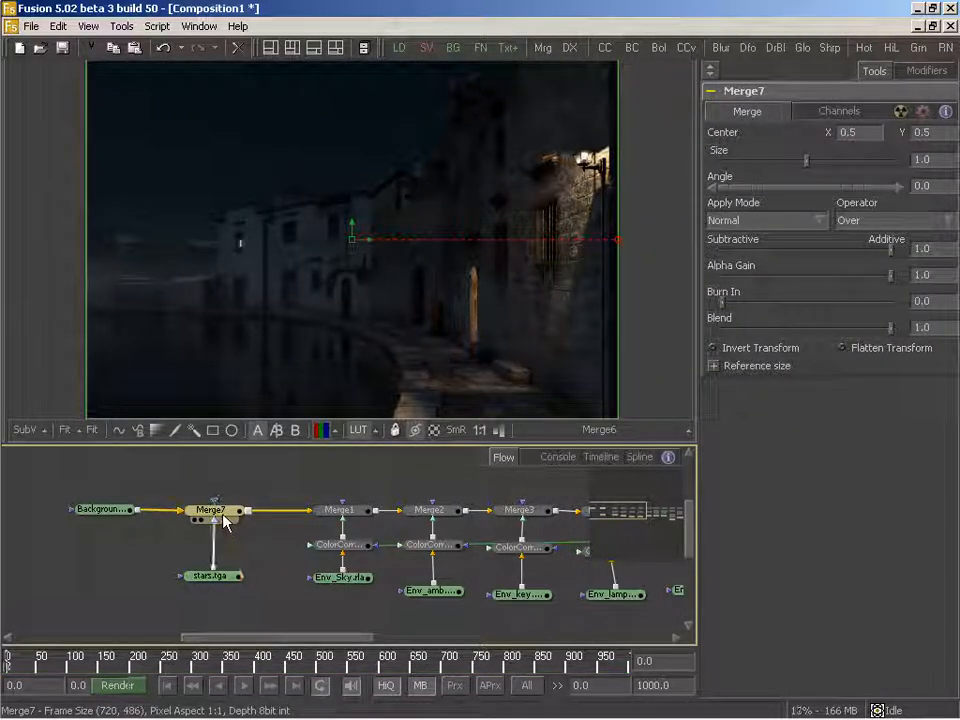
{"action": "mouse_move", "coordinate": [284, 537]}
{"action": "middle_mouse_down"}
{"action": "mouse_move", "coordinate": [333, 542]}
{"action": "mouse_move", "coordinate": [274, 516]}
{"action": "middle_mouse_up"}
{"action": "left_click", "coordinate": [250, 524]}
{"action": "left_click_drag", "start_coordinate": [274, 516], "coordinate": [285, 229]}
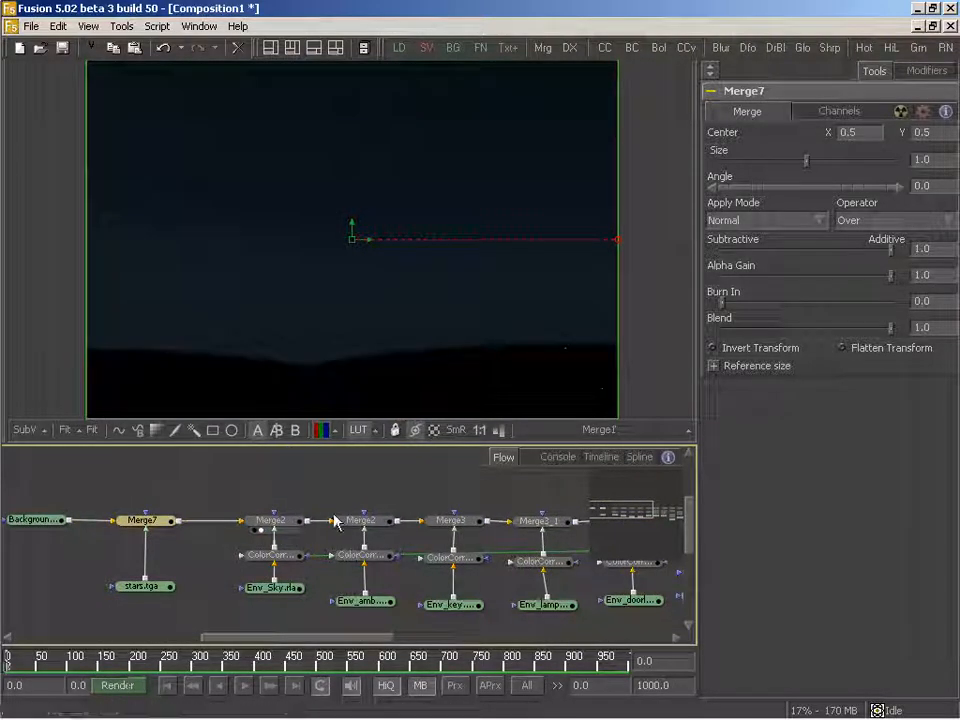
- Lower Env_Sky and its color corrector, and paste a copy of LumaKeyer1 between that corrector and Merge1
{"action": "left_click_drag", "start_coordinate": [277, 591], "coordinate": [276, 612]}
{"action": "left_click_drag", "start_coordinate": [277, 557], "coordinate": [279, 590]}
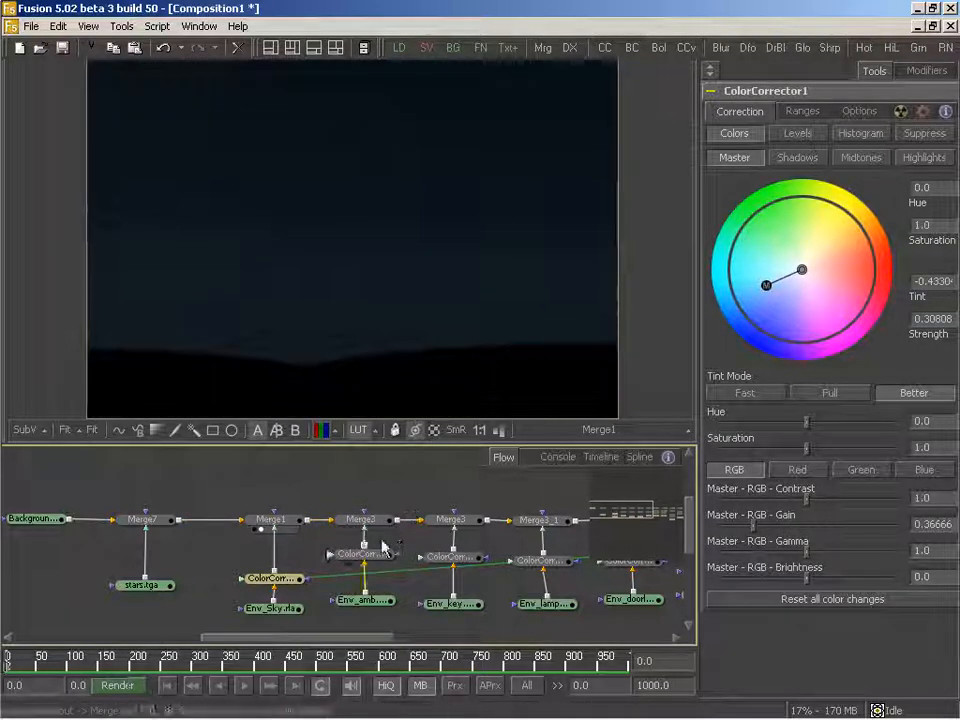
{"action": "middle_click_drag", "start_coordinate": [426, 599], "coordinate": [183, 589]}
{"action": "mouse_move", "coordinate": [498, 554]}
{"action": "left_mouse_down"}
{"action": "mouse_move", "coordinate": [479, 560]}
{"action": "mouse_move", "coordinate": [493, 545]}
{"action": "left_mouse_up"}
{"action": "left_click", "coordinate": [477, 564]}
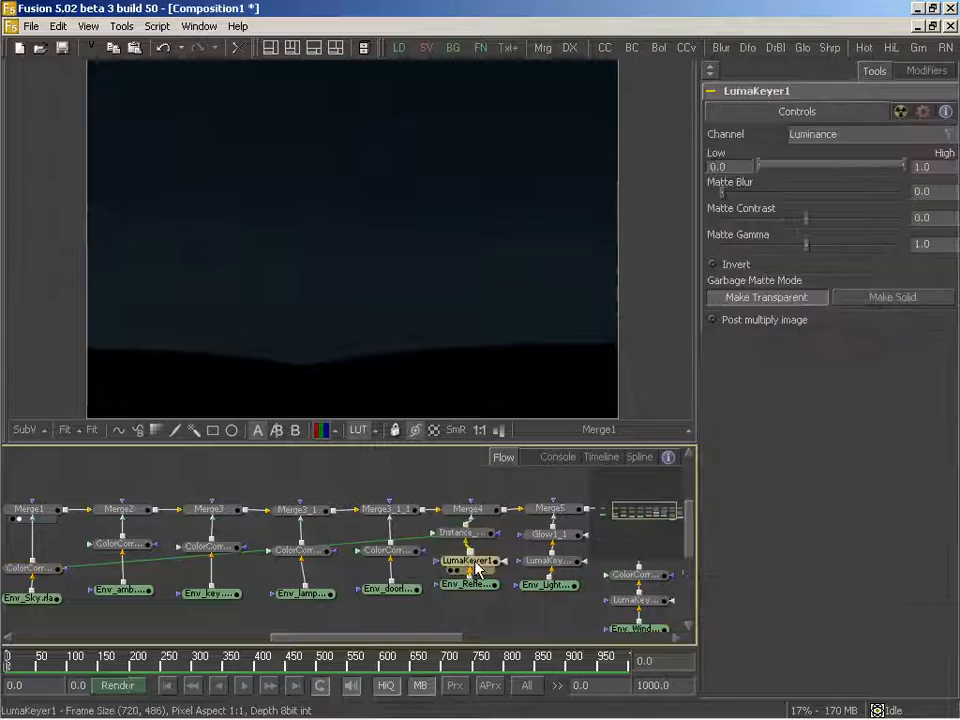
{"action": "middle_click_drag", "start_coordinate": [196, 544], "coordinate": [476, 548]}
{"action": "right_click", "coordinate": [313, 557]}
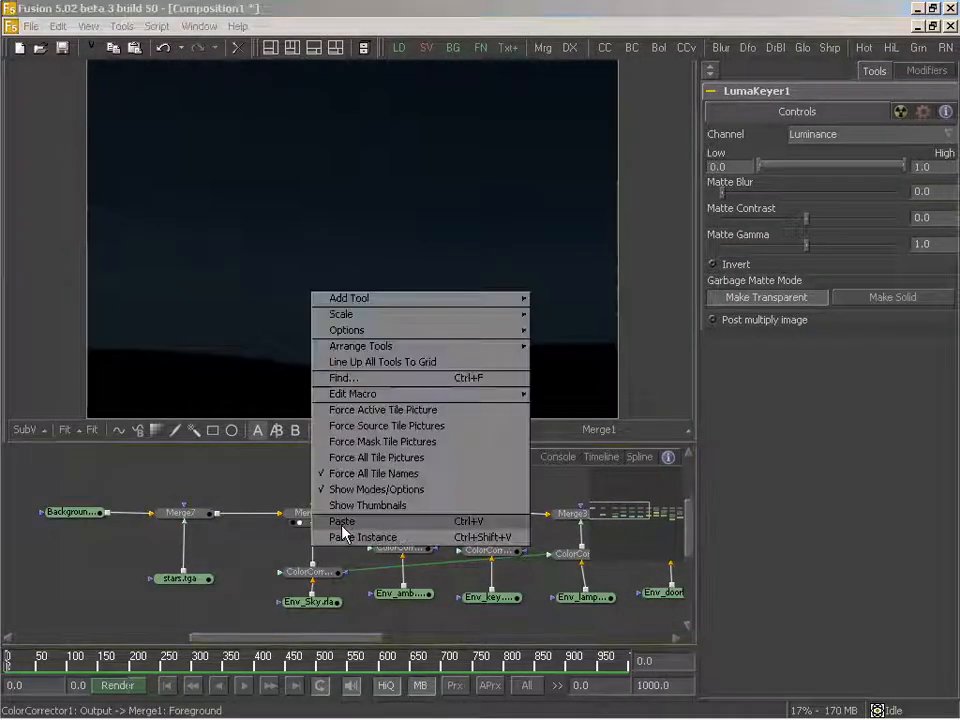
{"action": "left_click", "coordinate": [322, 524]}
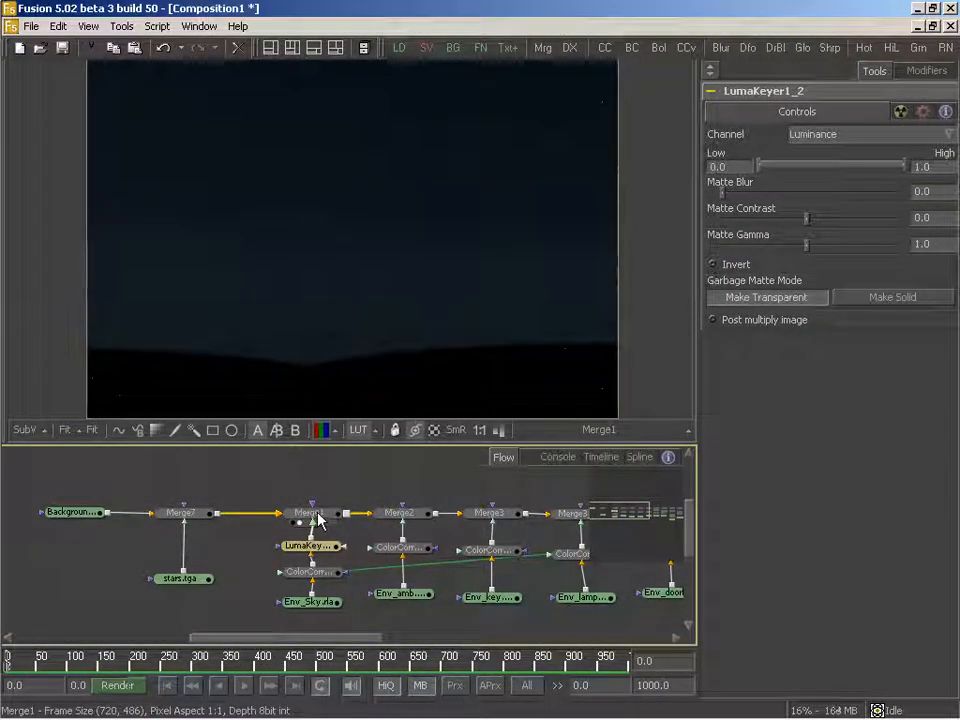
- Display the final composite from Merge6 in the viewer
{"action": "middle_click_drag", "start_coordinate": [491, 525], "coordinate": [431, 531]}
{"action": "middle_click_drag", "start_coordinate": [512, 544], "coordinate": [167, 523]}
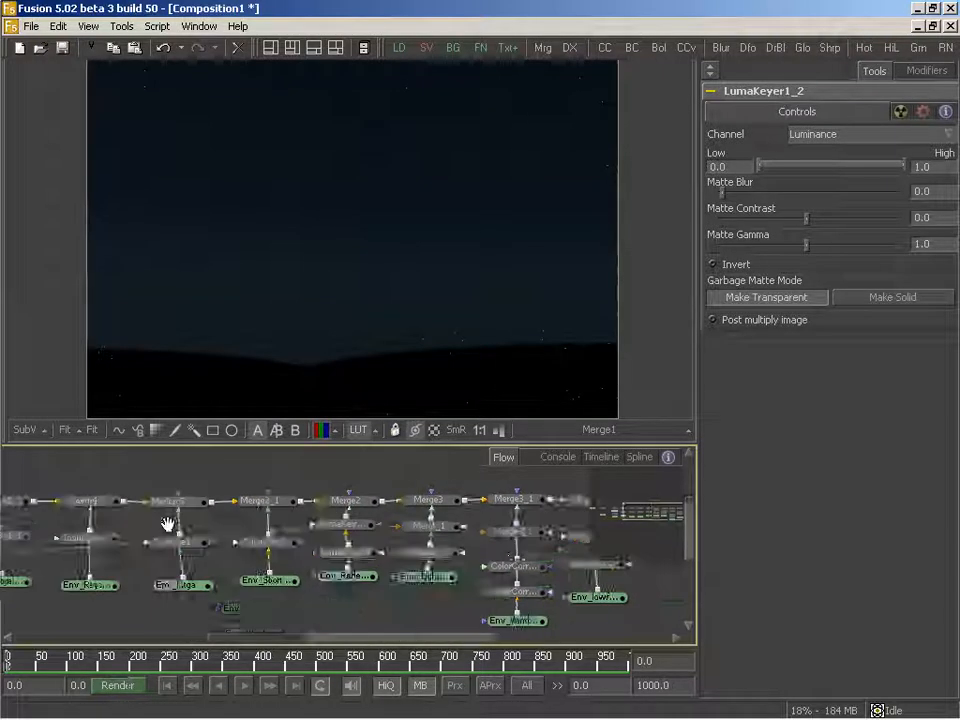
{"action": "middle_click_drag", "start_coordinate": [484, 538], "coordinate": [221, 549]}
{"action": "left_click_drag", "start_coordinate": [352, 512], "coordinate": [352, 365]}
- Insert a Color Corrector between stars.tga and Merge7 and set its master RGB gain to 0.61111
{"action": "middle_click_drag", "start_coordinate": [88, 561], "coordinate": [328, 563]}
{"action": "mouse_move", "coordinate": [161, 568]}
{"action": "middle_mouse_down"}
{"action": "mouse_move", "coordinate": [443, 564]}
{"action": "mouse_move", "coordinate": [404, 568]}
{"action": "middle_mouse_up"}
{"action": "middle_click_drag", "start_coordinate": [199, 579], "coordinate": [193, 582]}
{"action": "left_click_drag", "start_coordinate": [608, 48], "coordinate": [269, 549]}
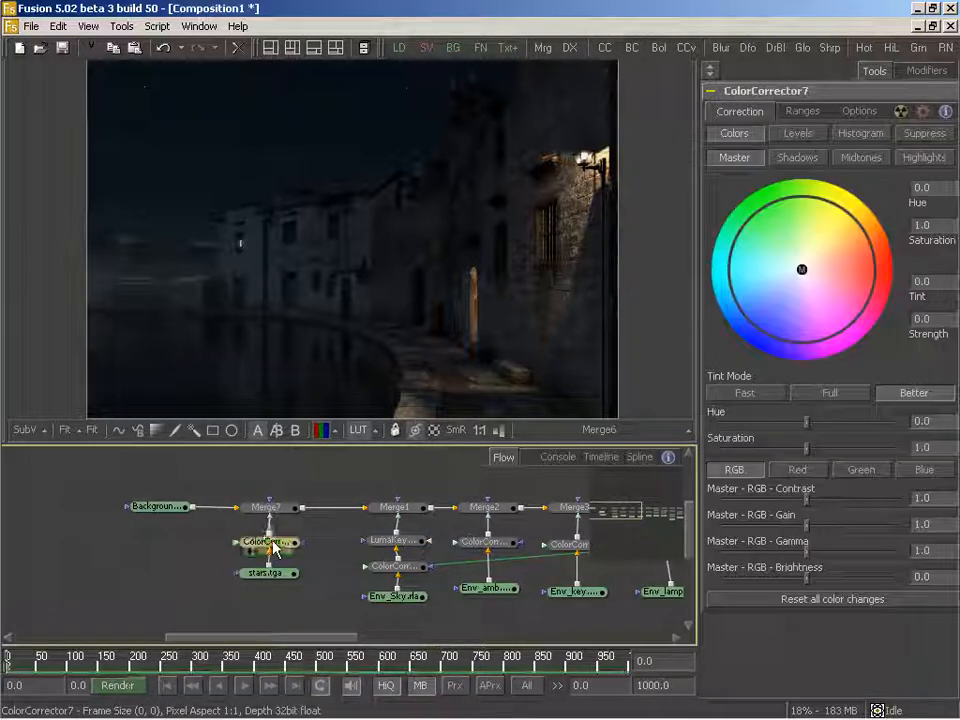
{"action": "left_click_drag", "start_coordinate": [811, 535], "coordinate": [776, 533]}
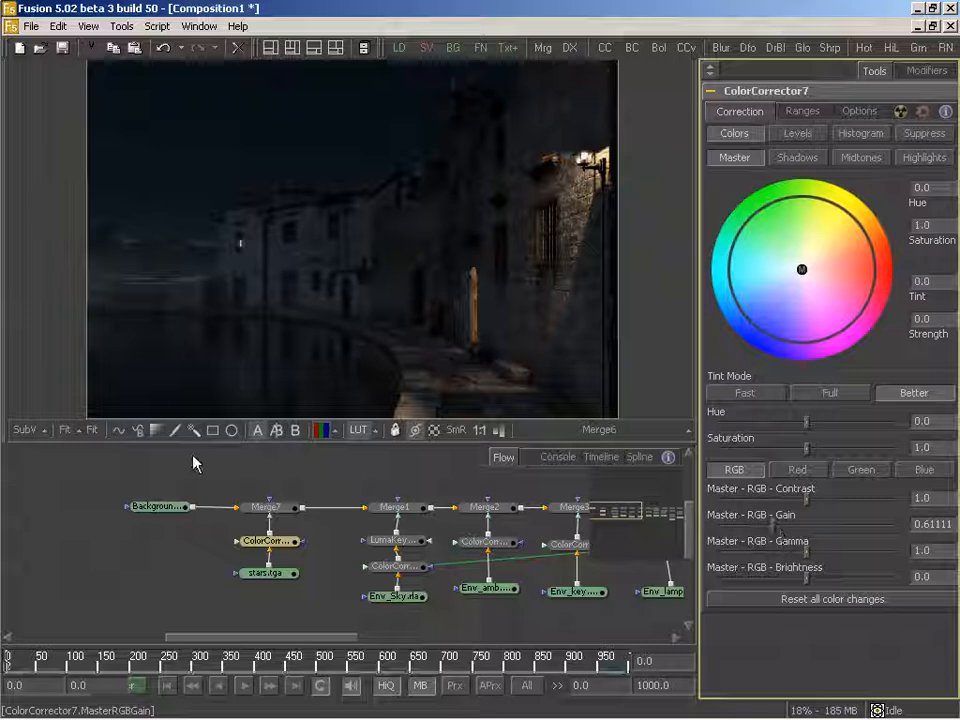
- Set the Env_doorlight color corrector's saturation to 0.64444 and its master RGB gain to 0.95555
{"action": "middle_click_drag", "start_coordinate": [489, 535], "coordinate": [290, 543]}
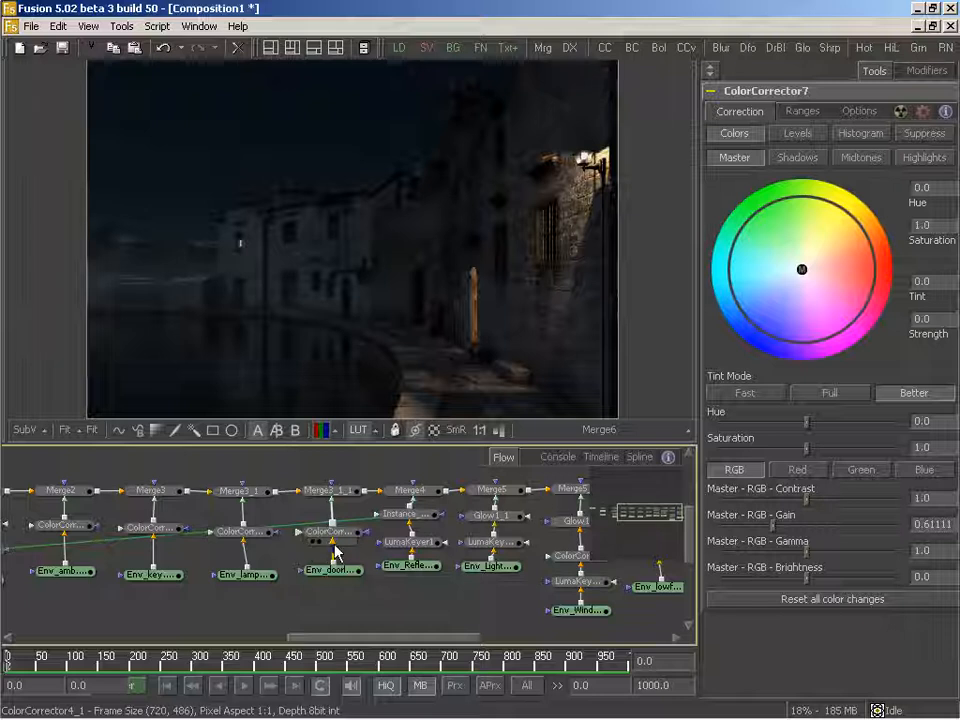
{"action": "middle_click_drag", "start_coordinate": [251, 523], "coordinate": [229, 527]}
{"action": "left_click", "coordinate": [313, 540]}
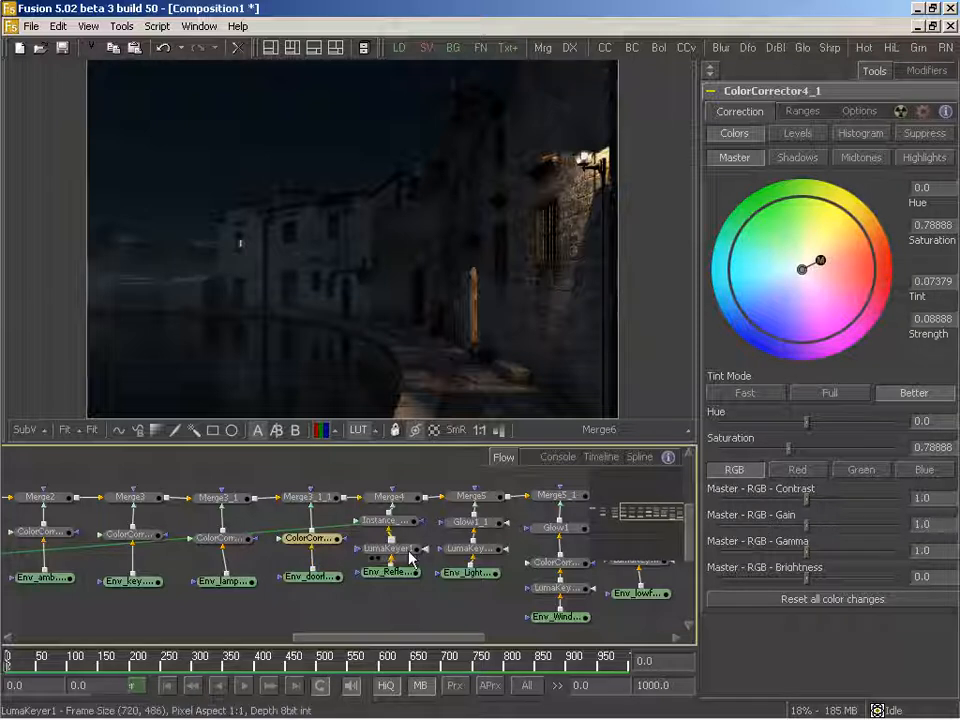
{"action": "left_click_drag", "start_coordinate": [784, 453], "coordinate": [775, 453]}
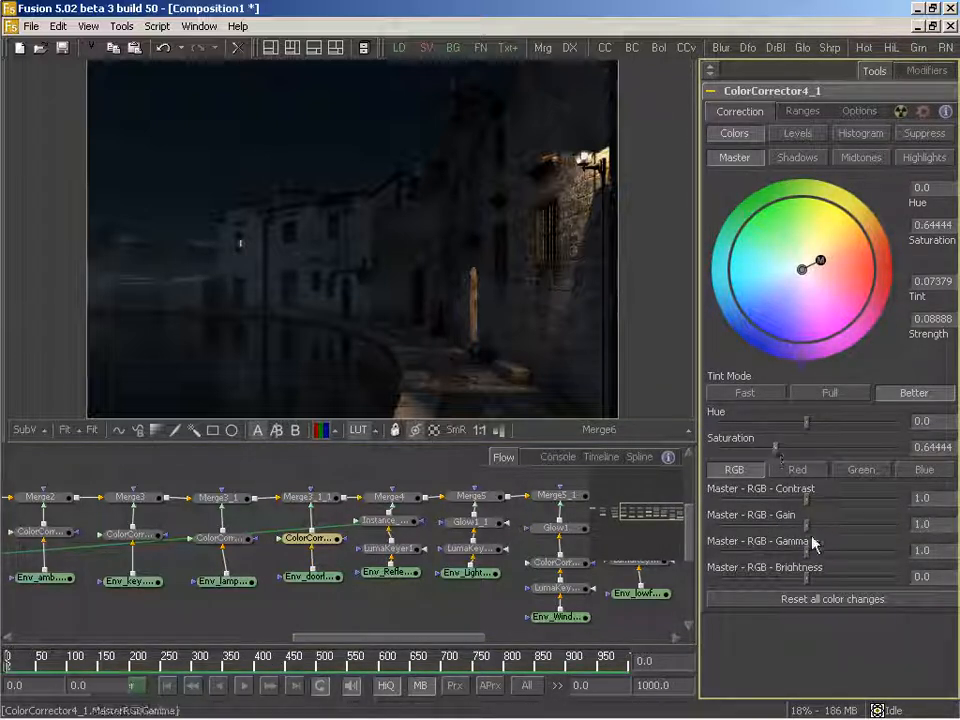
{"action": "left_click_drag", "start_coordinate": [805, 525], "coordinate": [796, 527]}
{"action": "left_click_drag", "start_coordinate": [795, 527], "coordinate": [803, 538]}
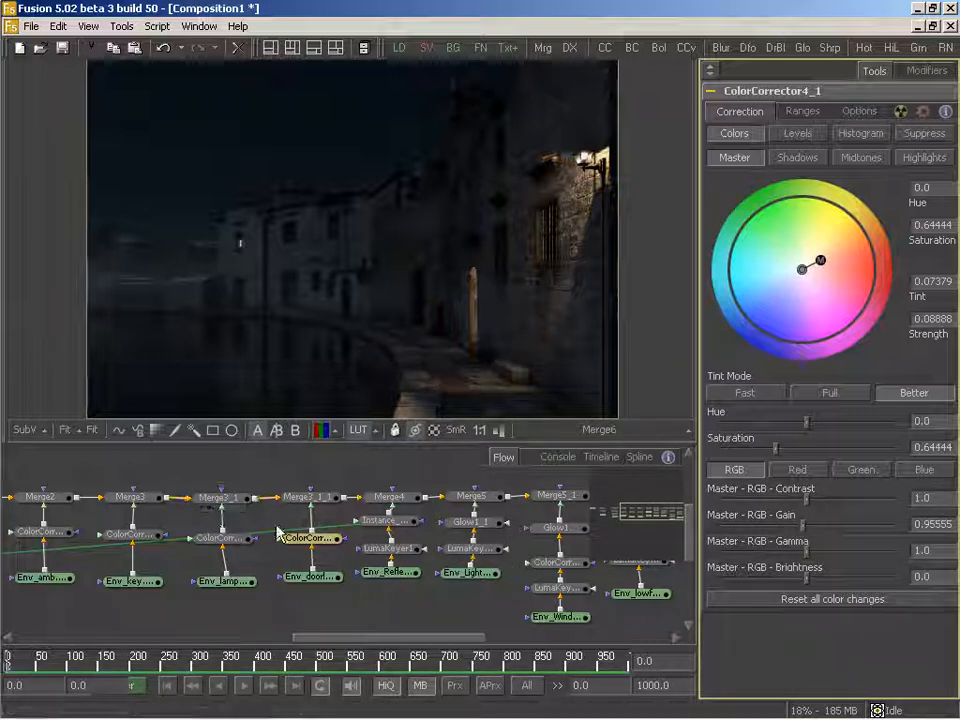
- Reduce the master RGB gain of the Env_amb color corrector to about 0.91
{"action": "middle_click_drag", "start_coordinate": [281, 540], "coordinate": [381, 560]}
{"action": "left_click", "coordinate": [373, 558]}
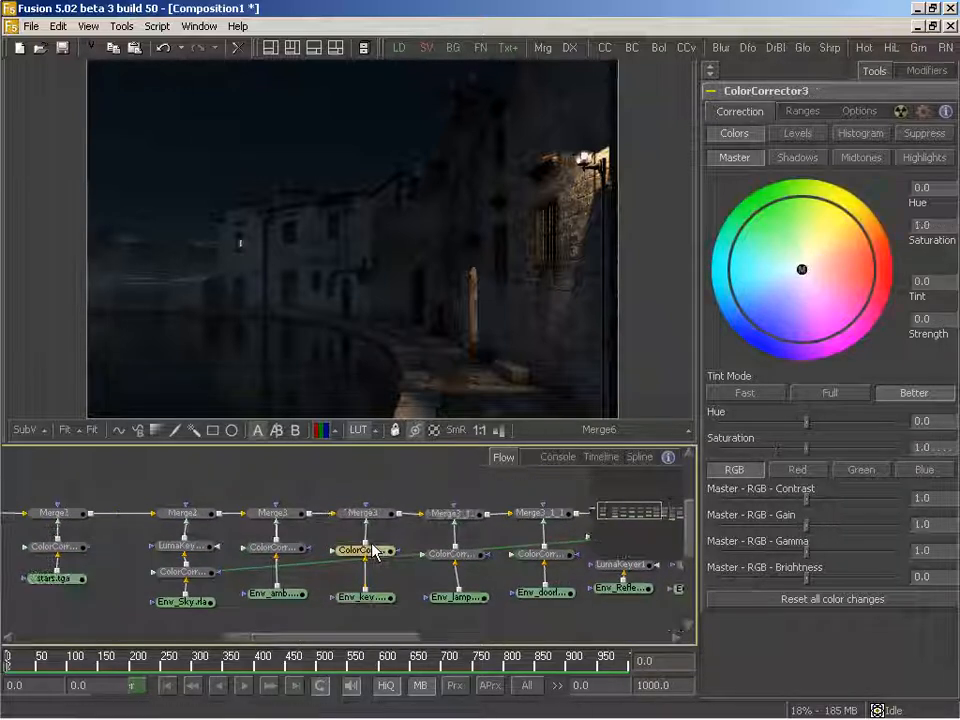
{"action": "left_click", "coordinate": [278, 548]}
{"action": "left_click_drag", "start_coordinate": [806, 537], "coordinate": [798, 530]}
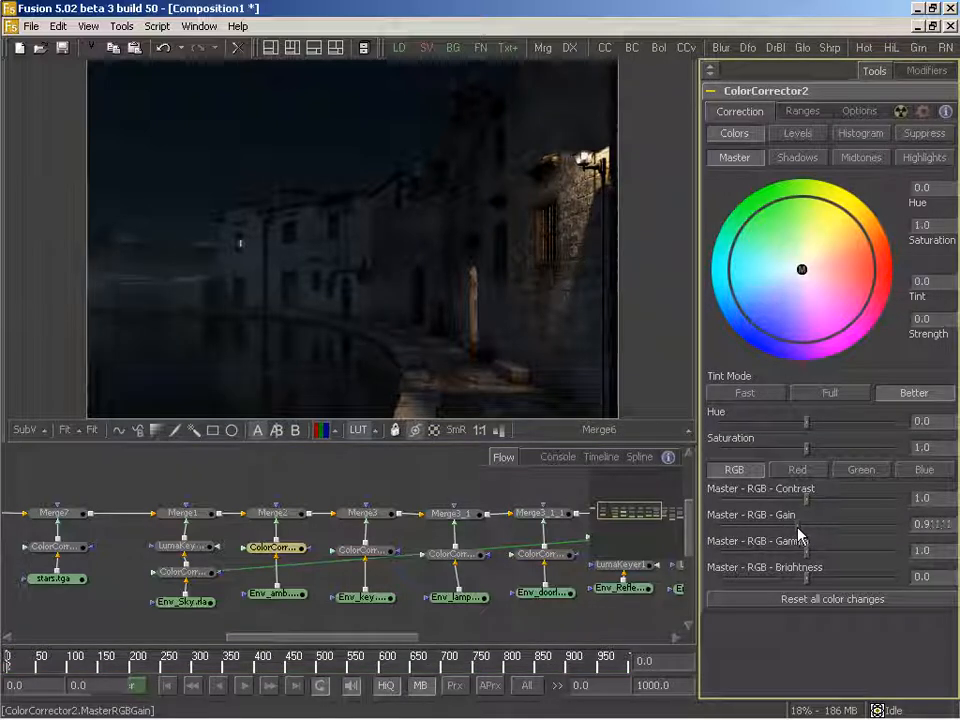
{"action": "middle_click_drag", "start_coordinate": [458, 571], "coordinate": [373, 562]}
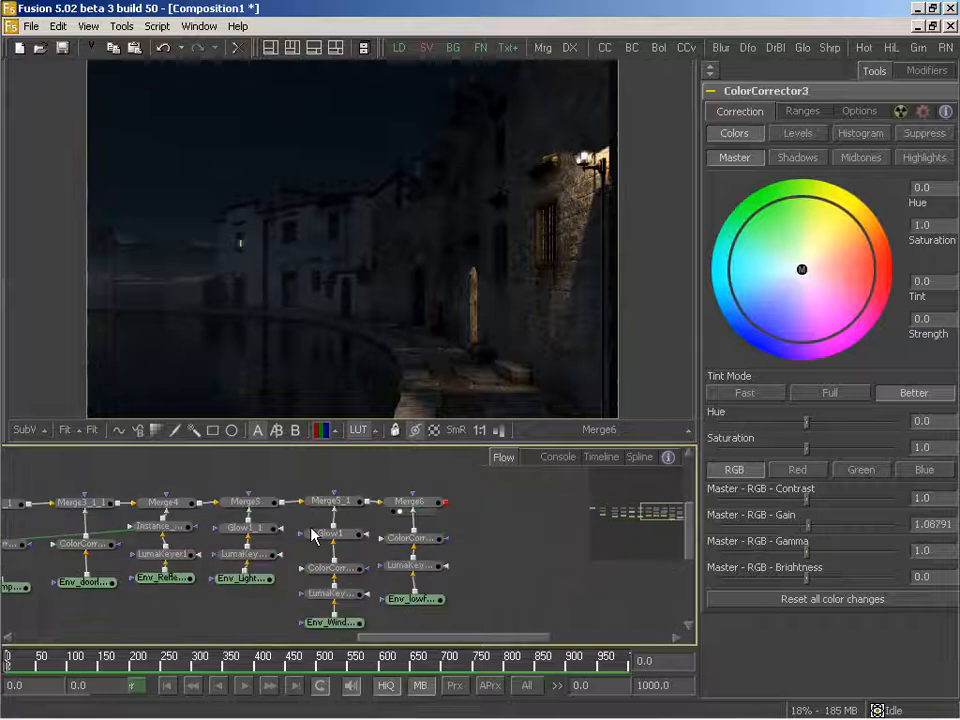
{"action": "middle_click_drag", "start_coordinate": [310, 529], "coordinate": [345, 520]}
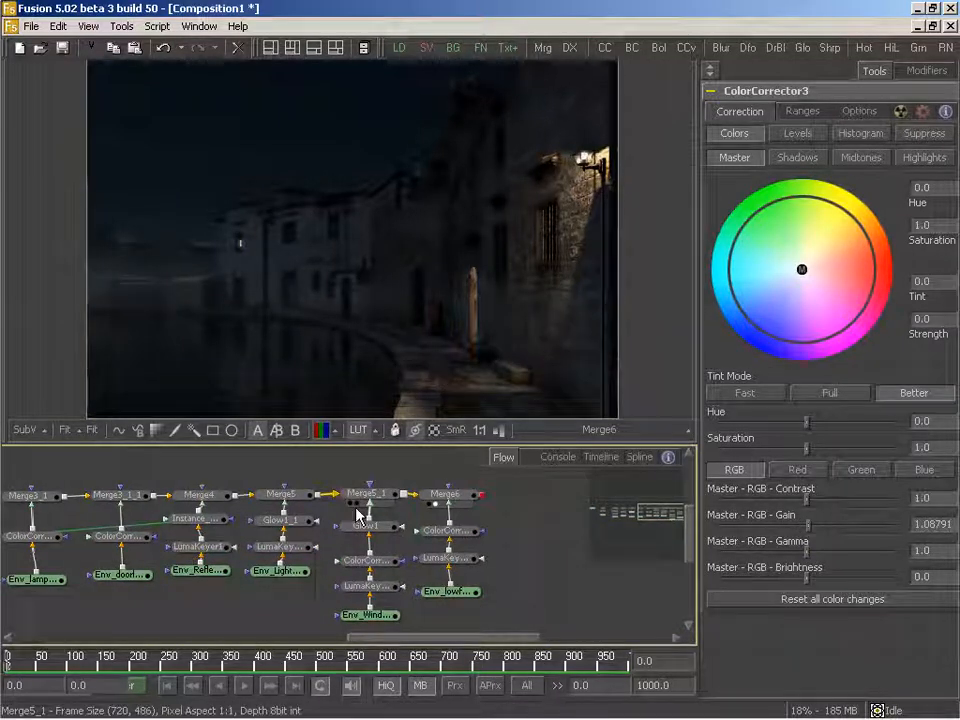
{"action": "middle_click_drag", "start_coordinate": [494, 545], "coordinate": [547, 548]}
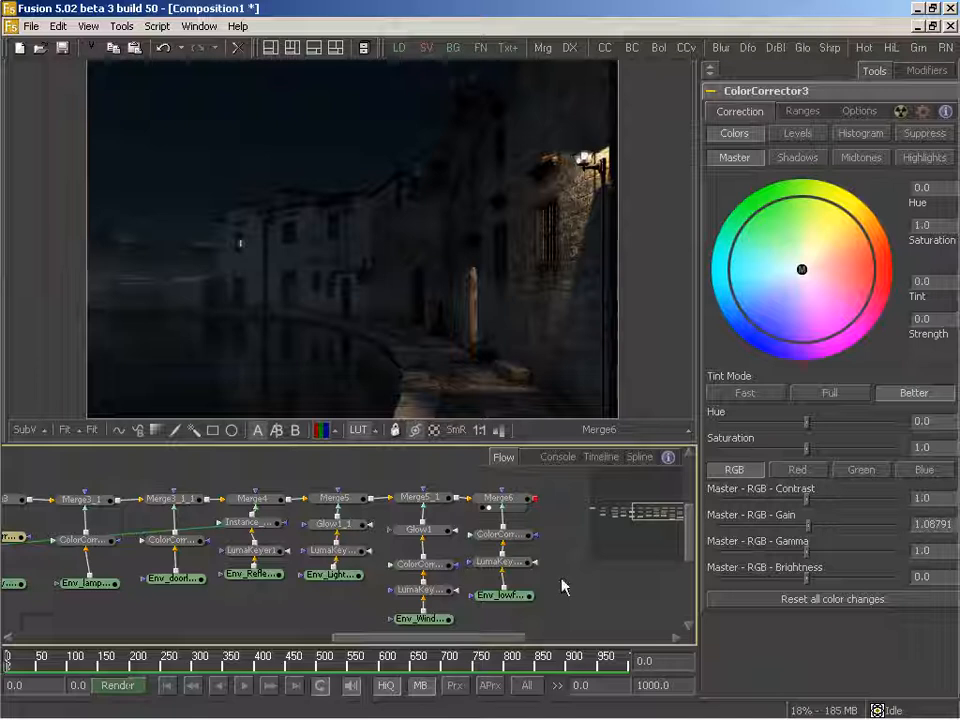
- Load the Env_Mountains.tga pass from M:\Gnomon\Passes into the flow beside the stars and sky branches
{"action": "middle_click_drag", "start_coordinate": [221, 573], "coordinate": [469, 557]}
{"action": "middle_click_drag", "start_coordinate": [158, 556], "coordinate": [474, 567]}
{"action": "middle_click_drag", "start_coordinate": [238, 561], "coordinate": [257, 568]}
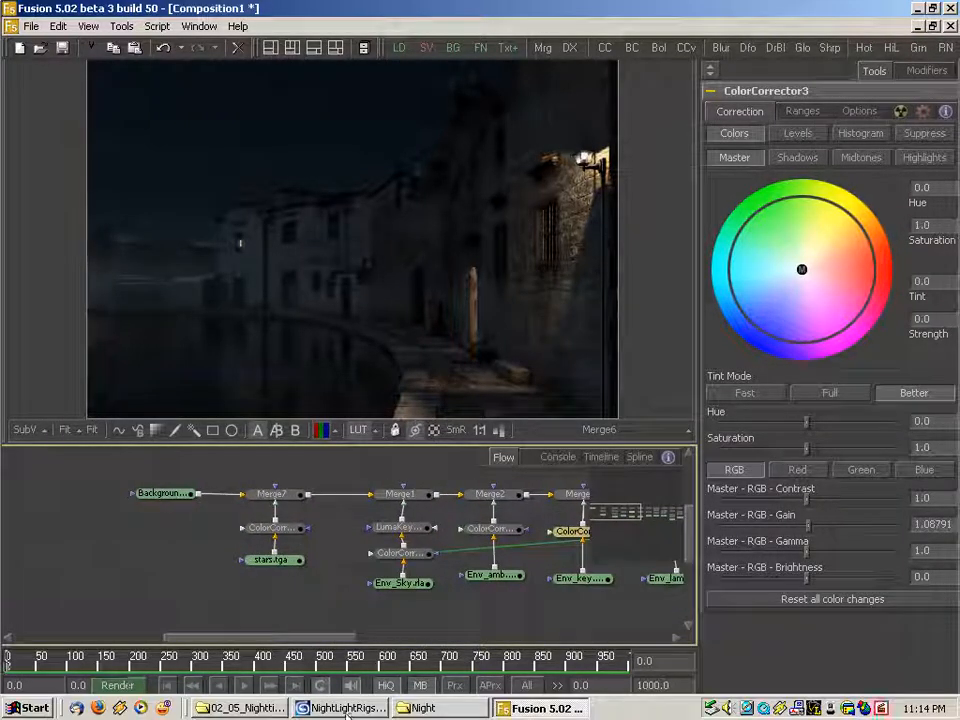
{"action": "left_click", "coordinate": [240, 708]}
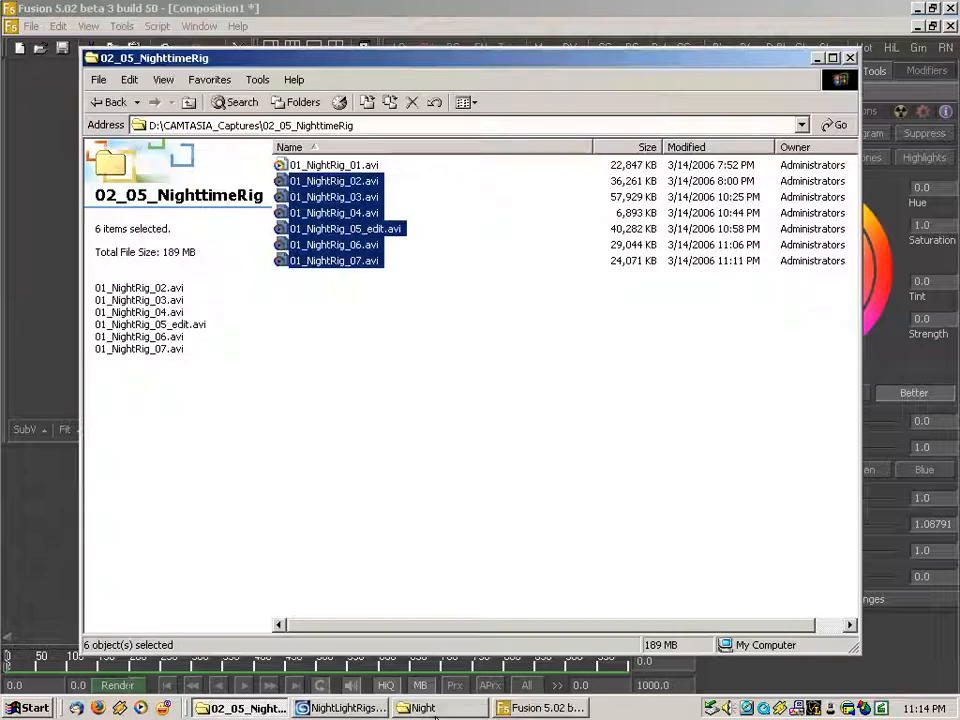
{"action": "left_click", "coordinate": [428, 708]}
{"action": "left_click", "coordinate": [328, 135]}
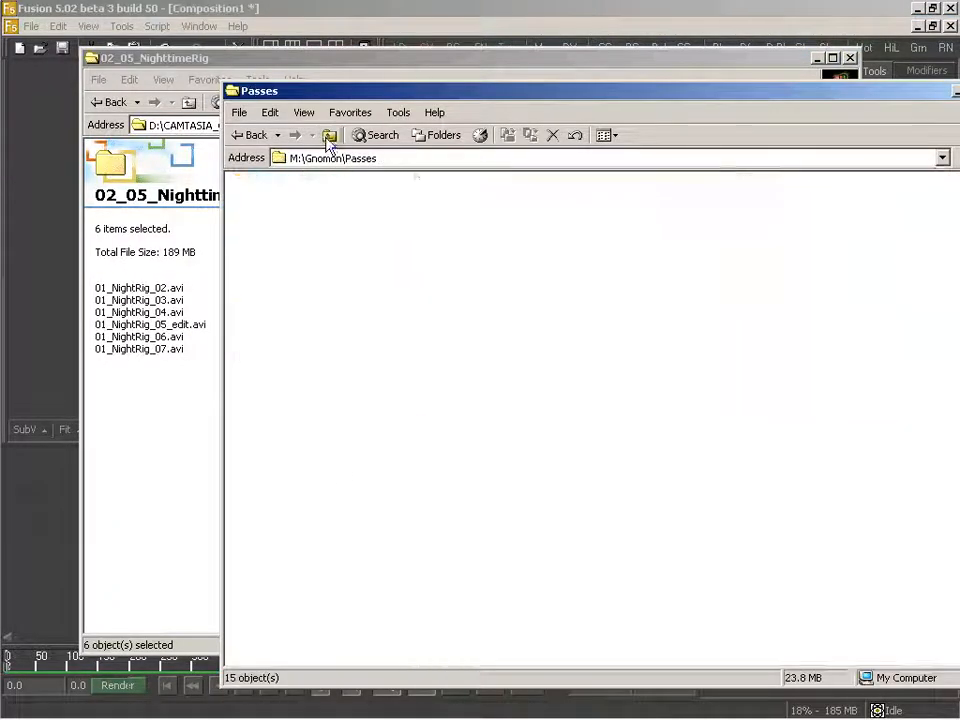
{"action": "left_click_drag", "start_coordinate": [476, 313], "coordinate": [297, 568]}
- Shift the background, stars and sky nodes to make room, and merge Env_Mountains.tga into the flow between Merge1 and Merge2
{"action": "middle_click_drag", "start_coordinate": [297, 568], "coordinate": [208, 561]}
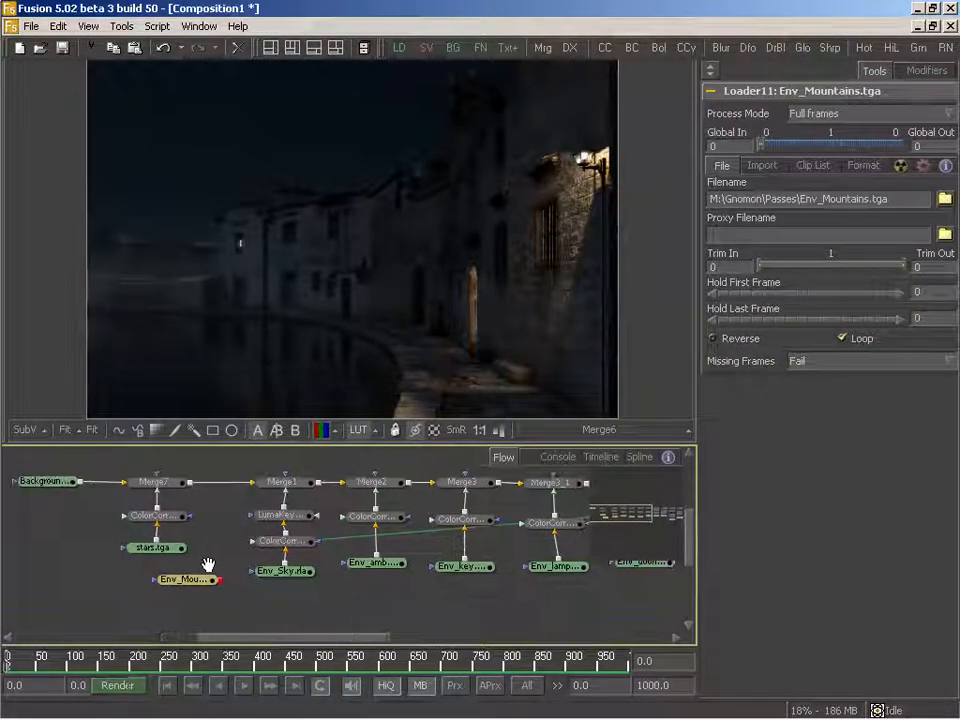
{"action": "left_click_drag", "start_coordinate": [21, 460], "coordinate": [320, 593]}
{"action": "left_click_drag", "start_coordinate": [281, 490], "coordinate": [193, 491]}
{"action": "left_click_drag", "start_coordinate": [80, 581], "coordinate": [281, 564]}
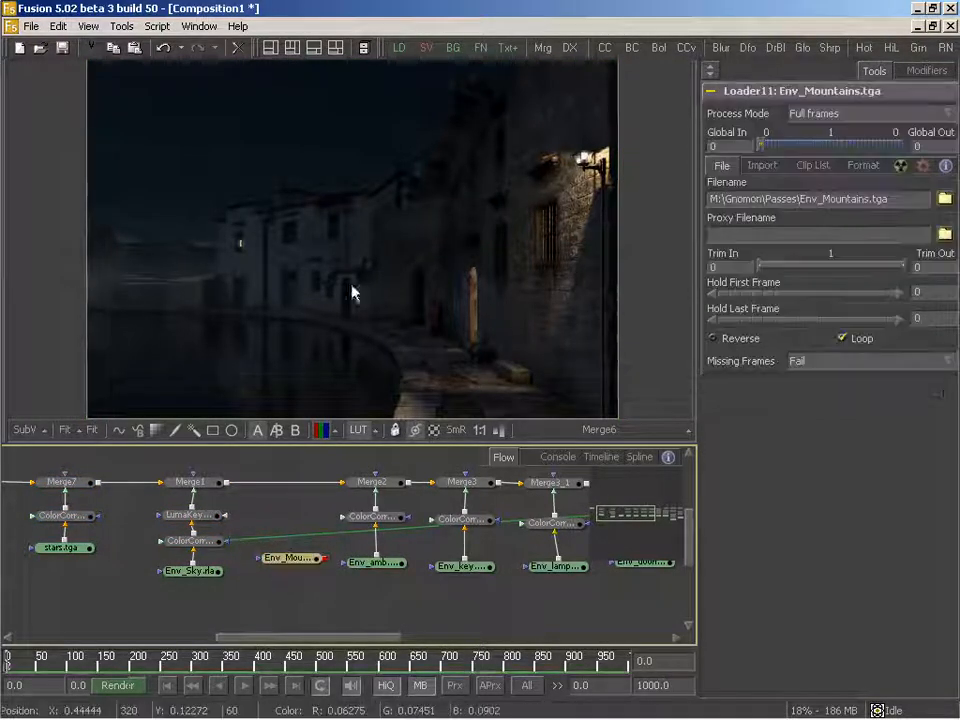
{"action": "left_click_drag", "start_coordinate": [296, 490], "coordinate": [296, 489]}
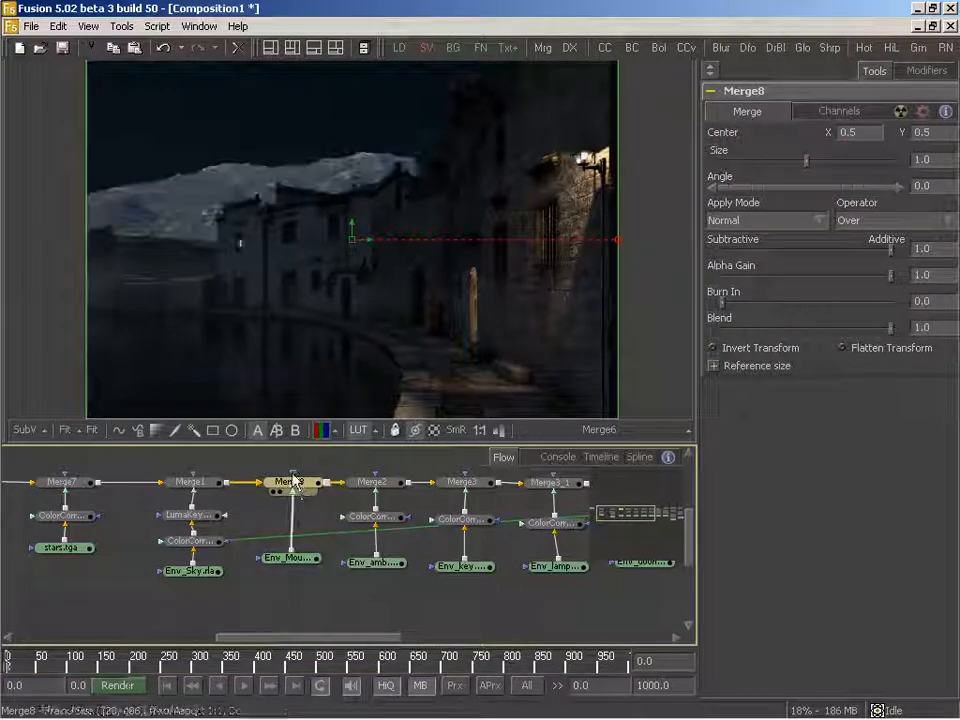
- Insert a Color Corrector between Env_Mountains.tga and Merge8, with master RGB gain 0.14444, gamma 1.24175 and contrast 1.30769
{"action": "middle_click_drag", "start_coordinate": [316, 533], "coordinate": [285, 543]}
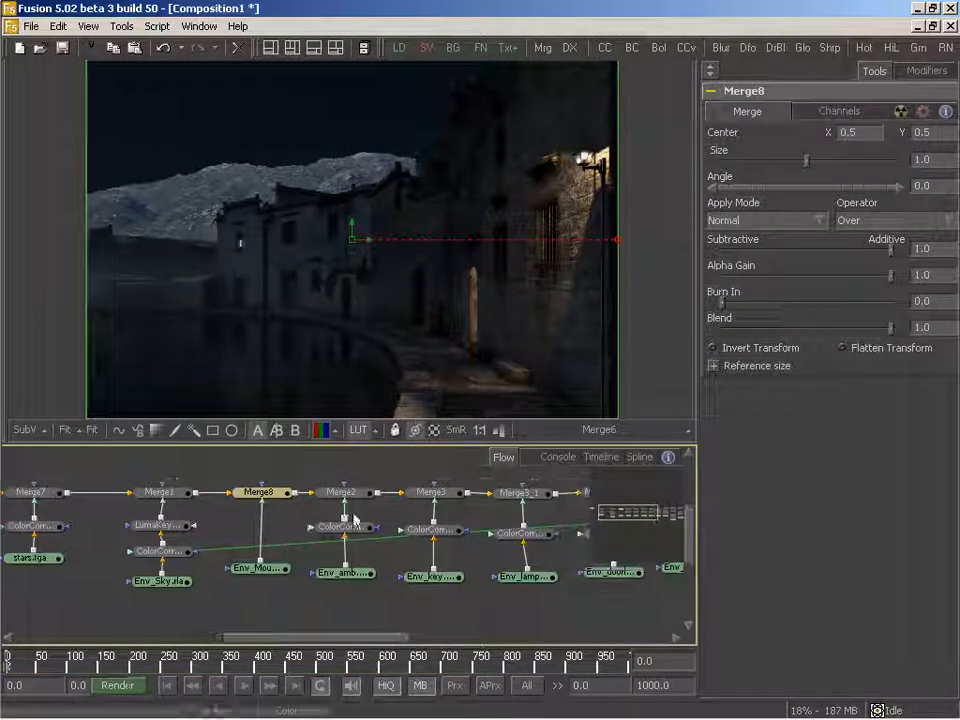
{"action": "mouse_move", "coordinate": [604, 48]}
{"action": "left_mouse_down"}
{"action": "mouse_move", "coordinate": [524, 472]}
{"action": "mouse_move", "coordinate": [244, 530]}
{"action": "mouse_move", "coordinate": [259, 536]}
{"action": "left_mouse_up"}
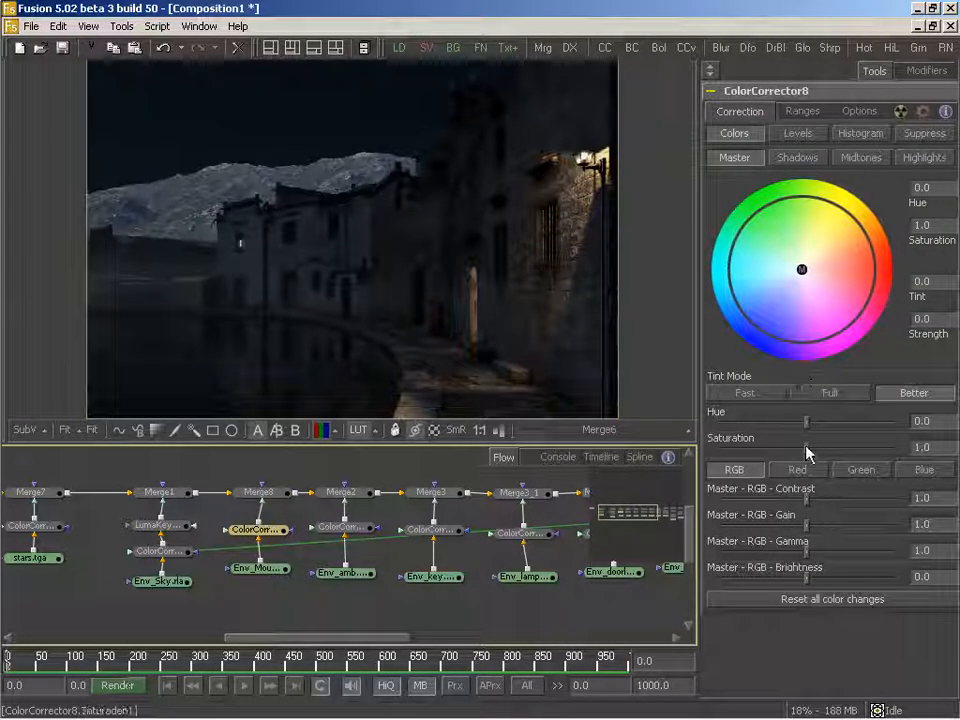
{"action": "left_click_drag", "start_coordinate": [807, 526], "coordinate": [737, 533]}
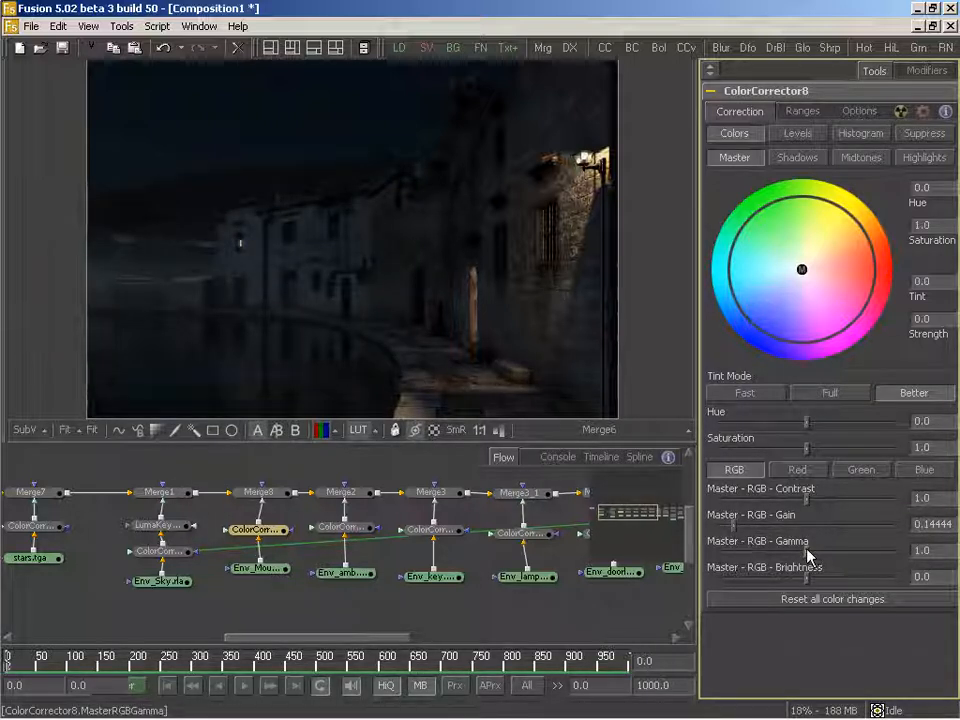
{"action": "left_click_drag", "start_coordinate": [815, 548], "coordinate": [821, 506]}
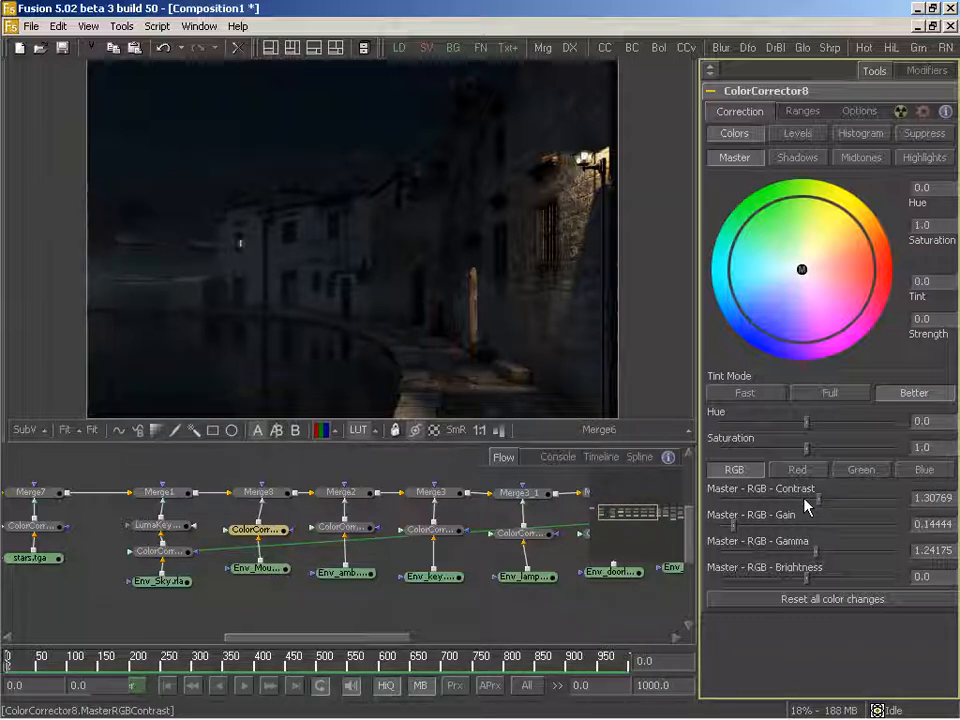
- Tint the mountains' color corrector towards blue-cyan with strength 0.18648 and set its master RGB gain to 0.13333
{"action": "left_click_drag", "start_coordinate": [801, 269], "coordinate": [771, 275]}
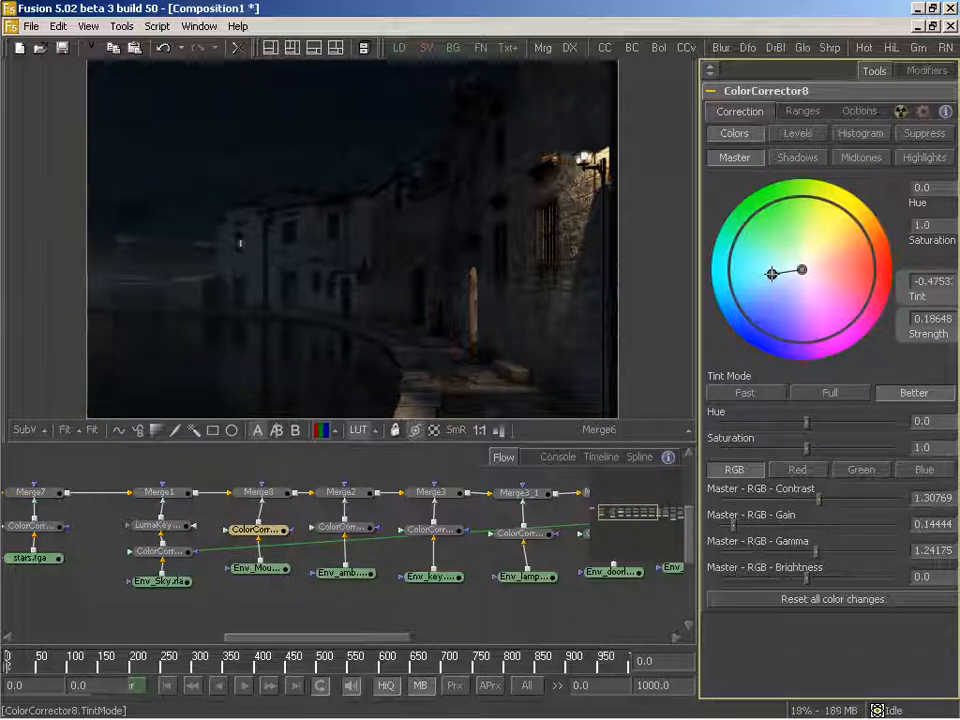
{"action": "left_click_drag", "start_coordinate": [743, 525], "coordinate": [734, 525]}
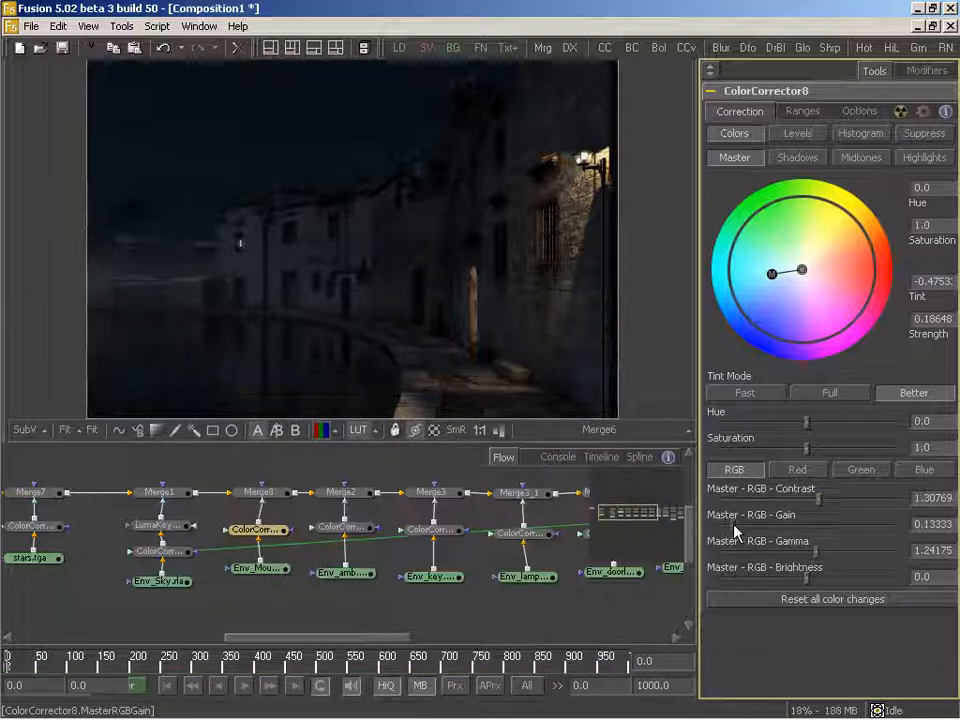
{"action": "middle_click_drag", "start_coordinate": [482, 585], "coordinate": [476, 586]}
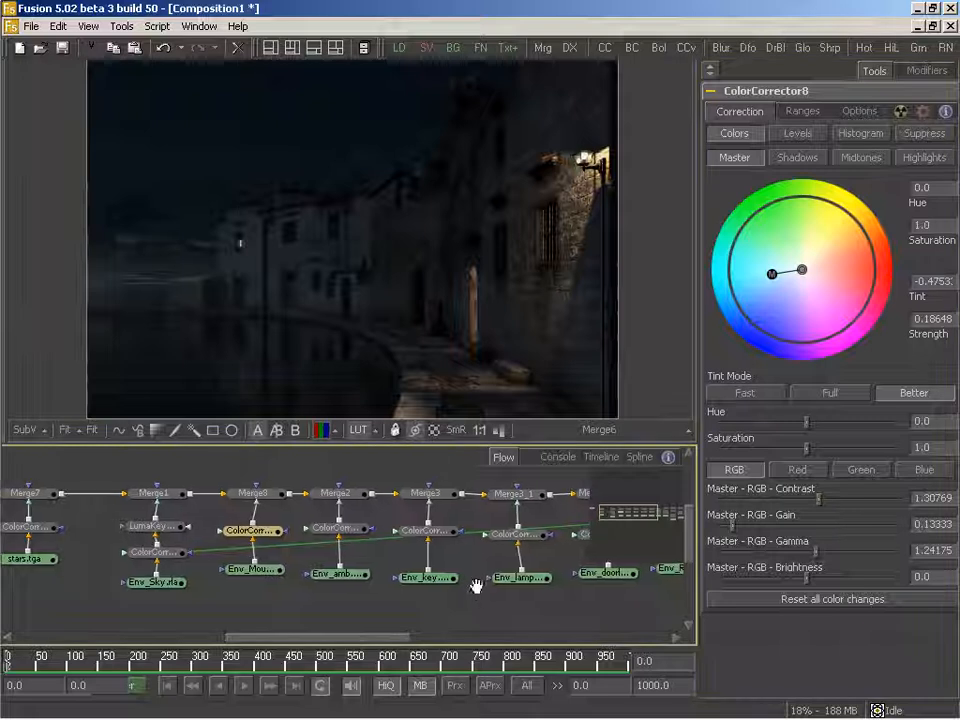